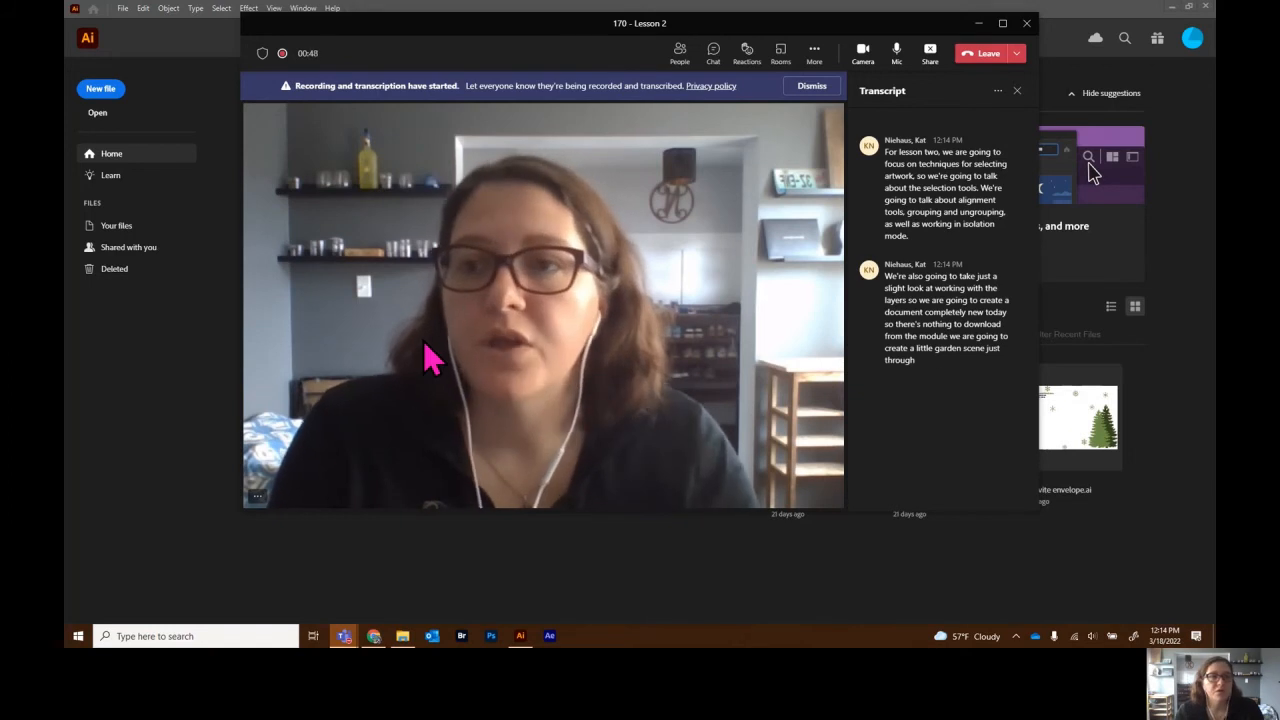
- Bring Illustrator's Home screen in front of the Teams meeting window
{"action": "left_click", "coordinate": [128, 406]}
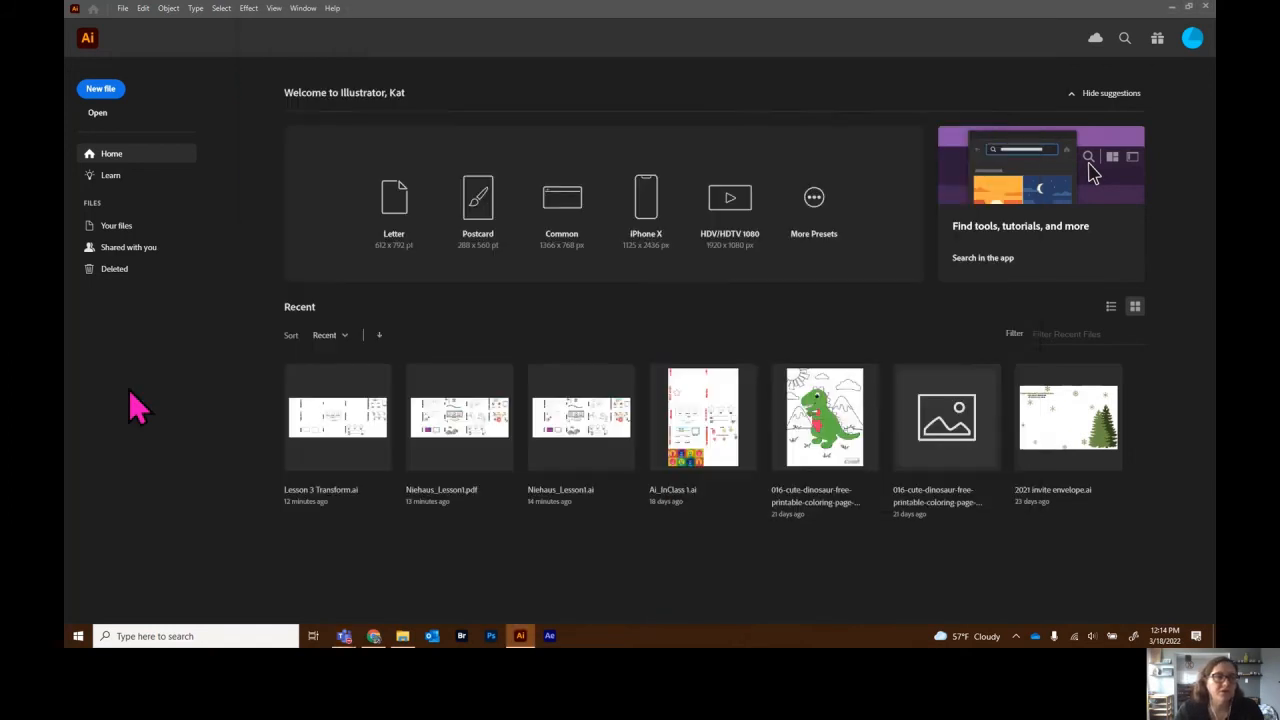
- Create a new 8 × 8 in document in Inches, named with the student's name and 'Lesson 2'
{"action": "left_click", "coordinate": [97, 95]}
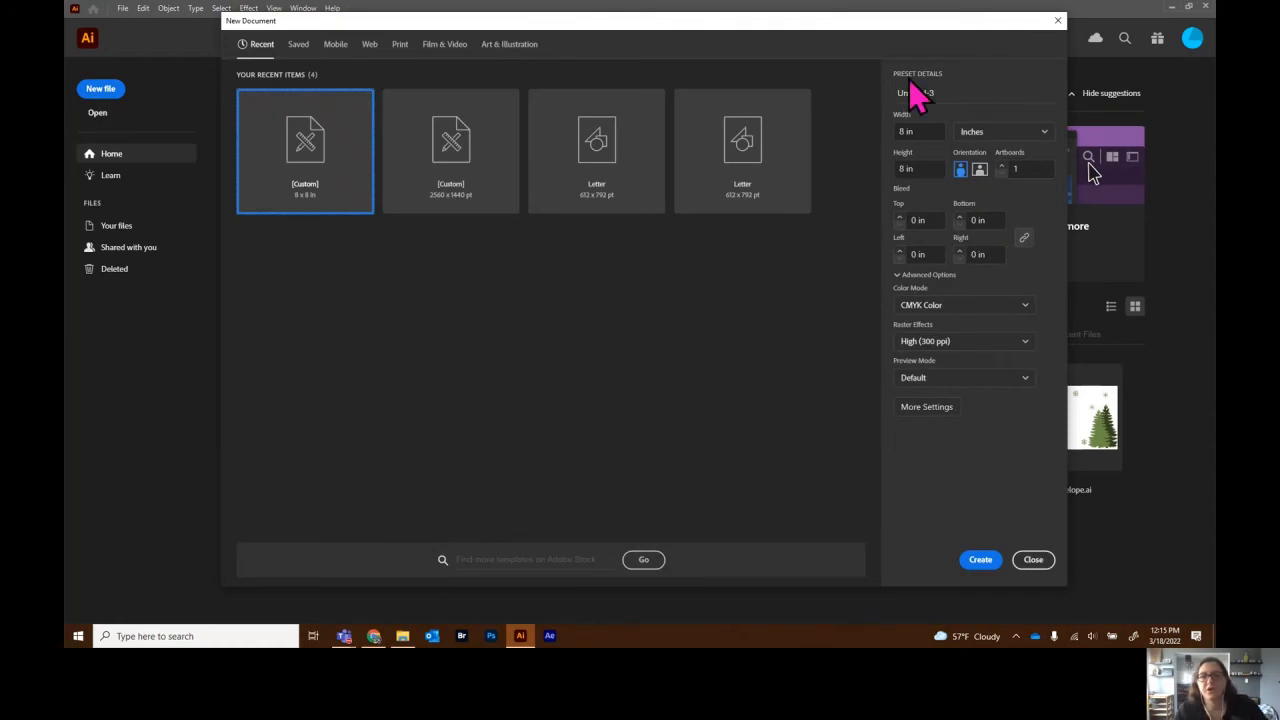
{"action": "left_click", "coordinate": [943, 93]}
{"action": "type", "text": "Niehaus Le"}
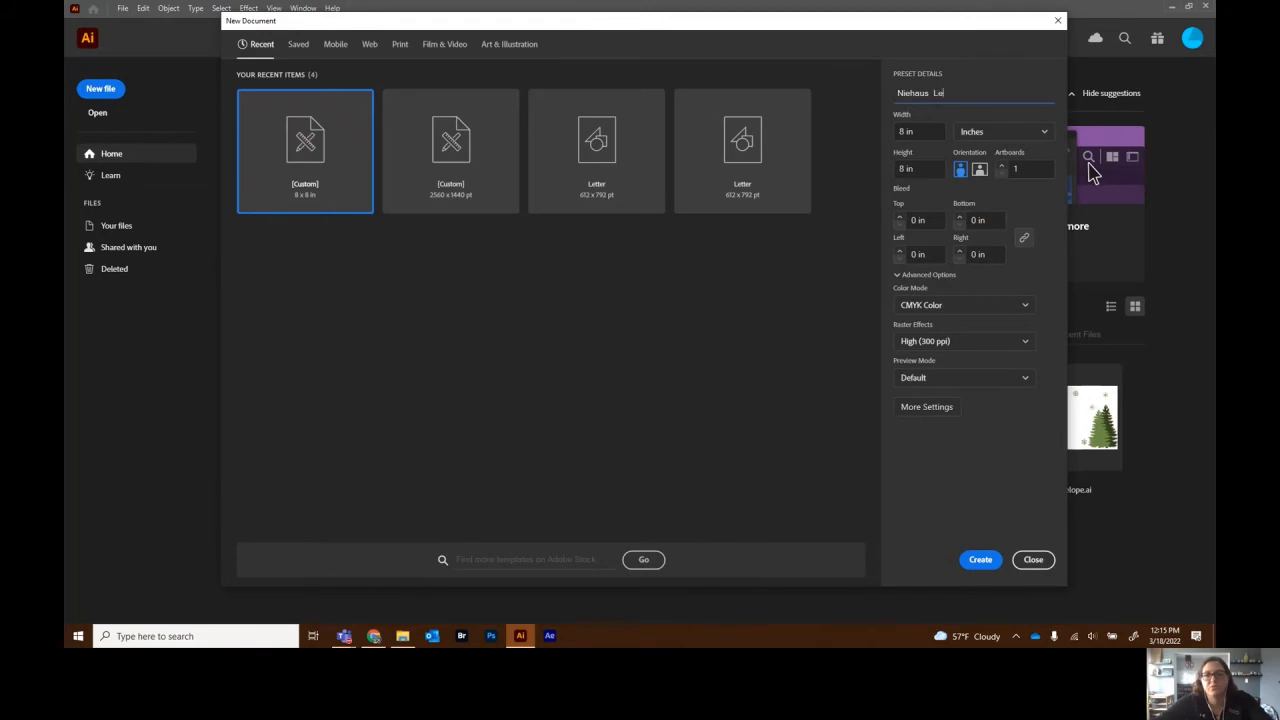
{"action": "type", "text": "sson 2"}
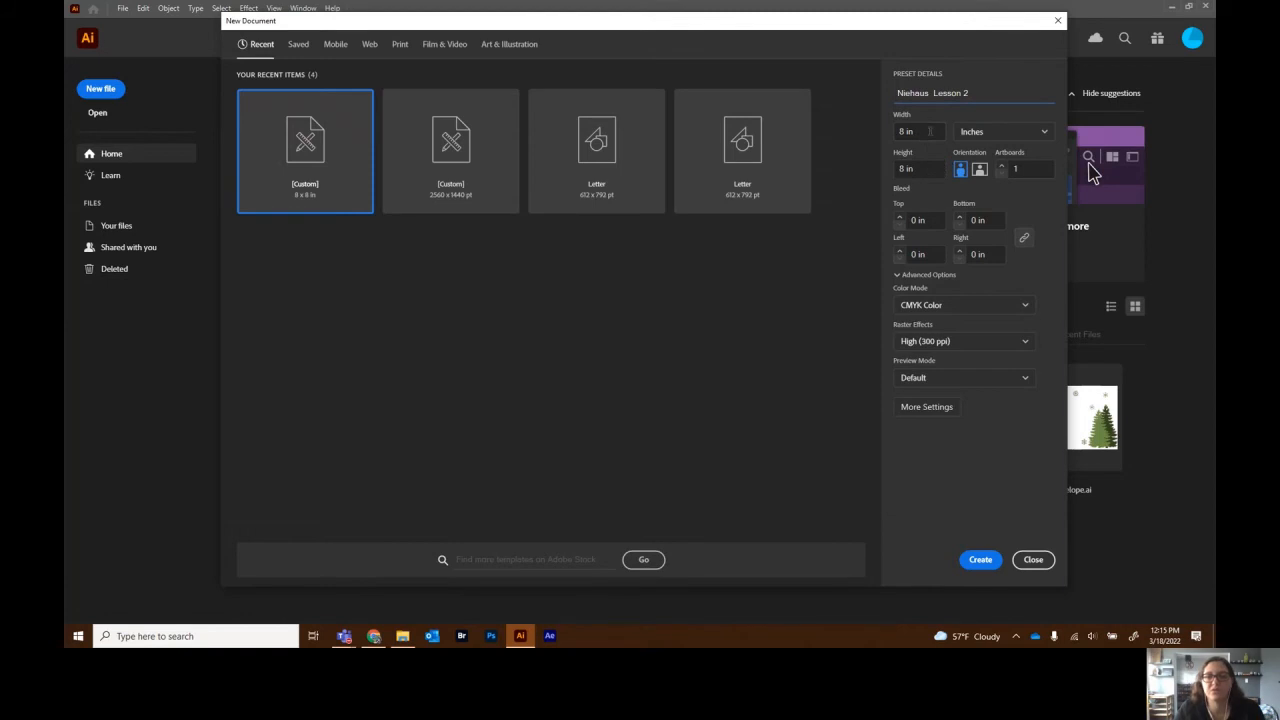
{"action": "left_click", "coordinate": [998, 133]}
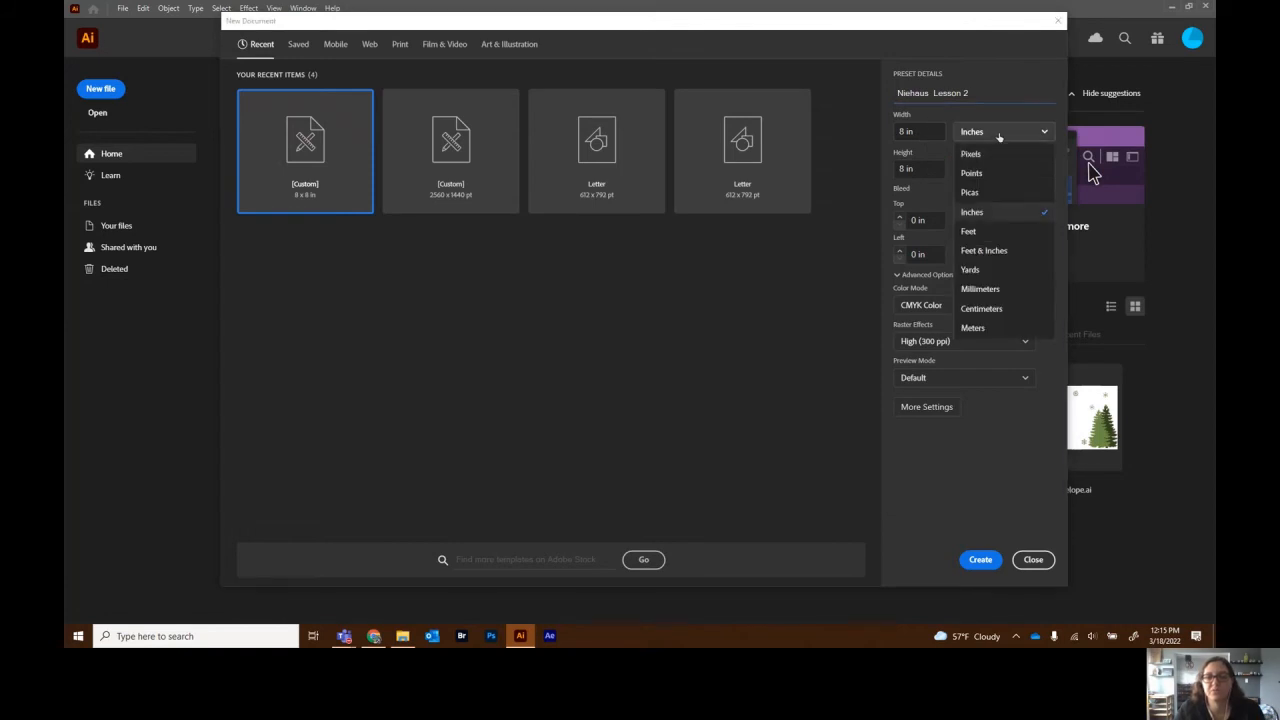
{"action": "left_click", "coordinate": [998, 136]}
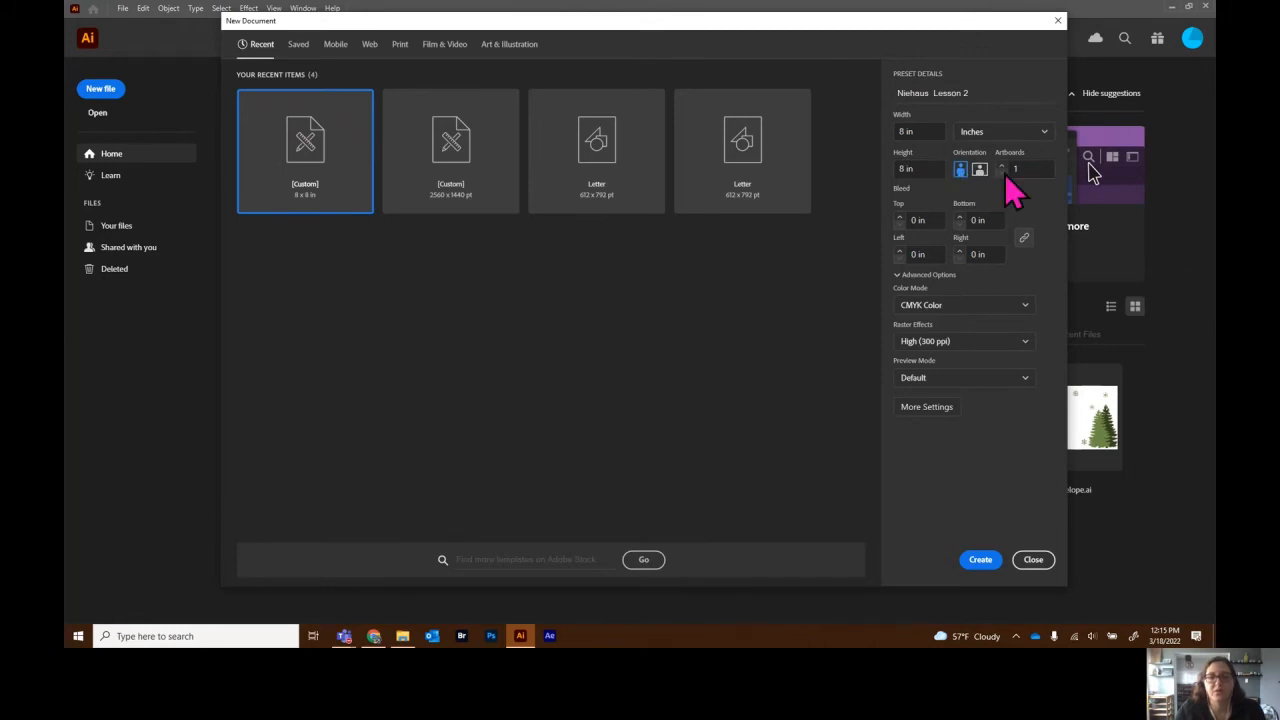
{"action": "left_click", "coordinate": [979, 560]}
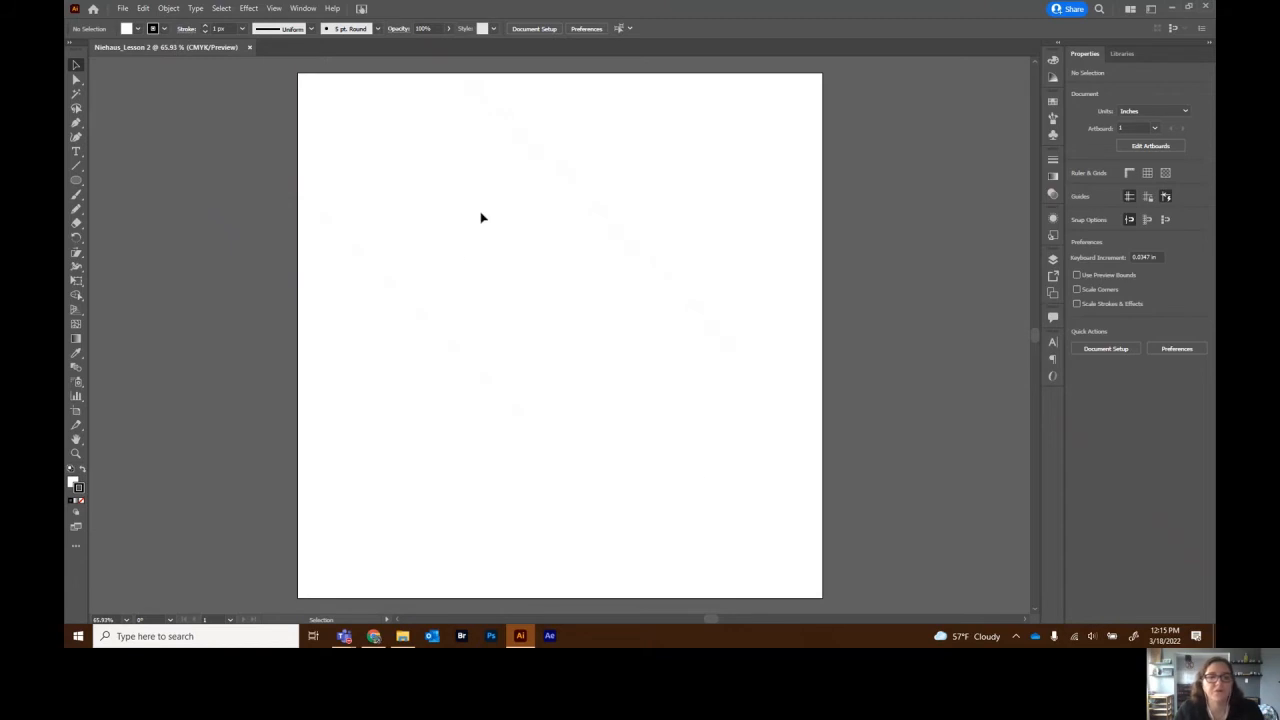
- Draw a tall ellipse, about 0.49 × 1.2 in, just left of the artboard centre
{"action": "left_click", "coordinate": [78, 181]}
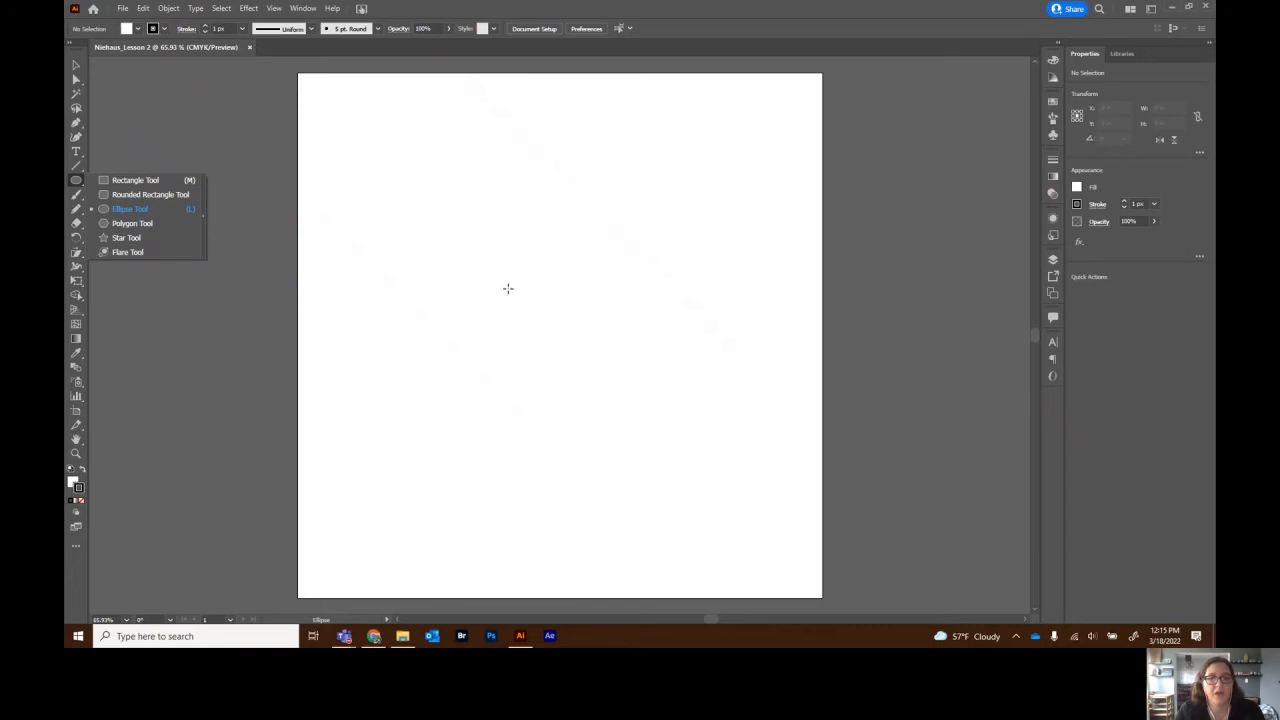
{"action": "left_click_drag", "start_coordinate": [504, 286], "coordinate": [537, 365]}
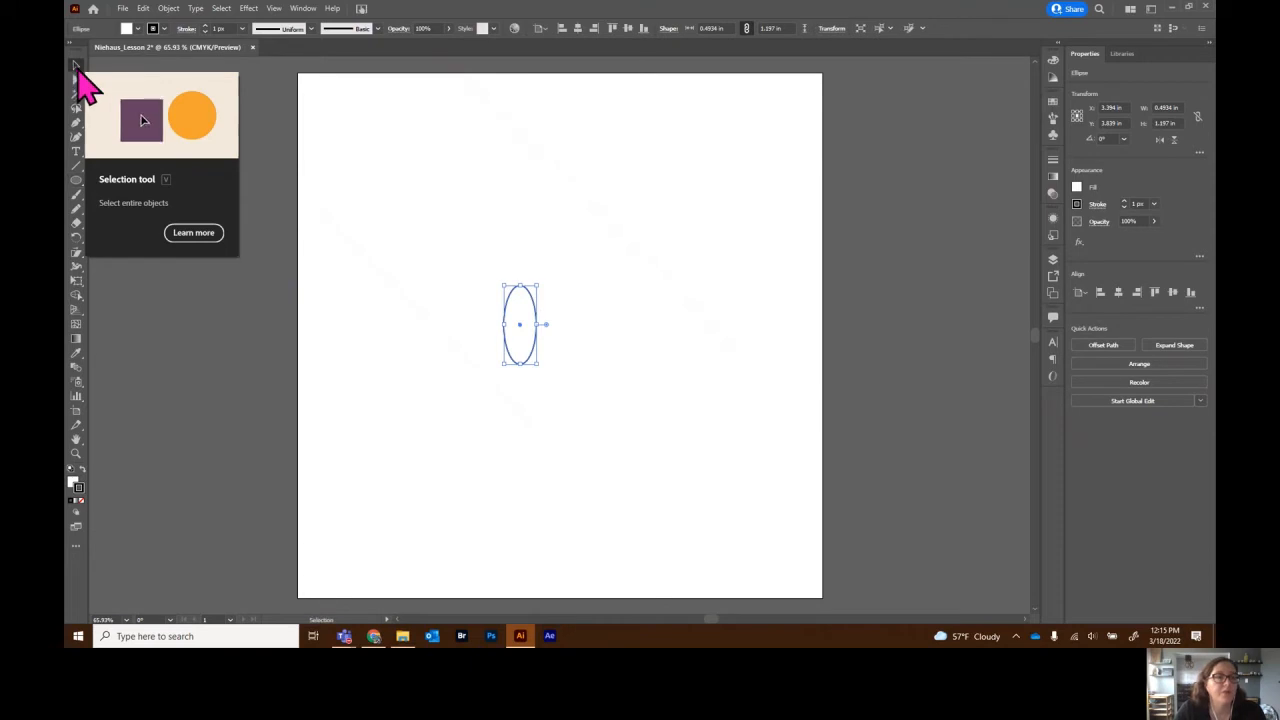
{"action": "left_click", "coordinate": [76, 68]}
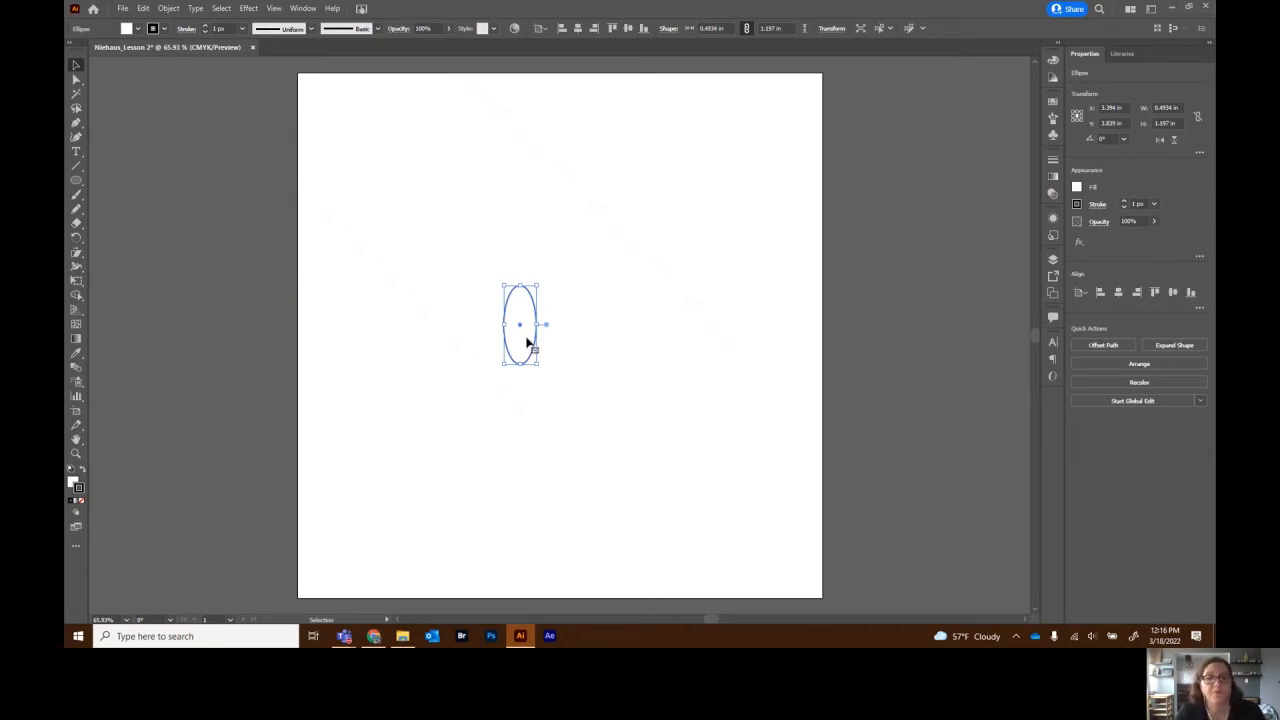
- Zoom in on the ellipse and fill it with an orange swatch
{"action": "key", "text": "a"}
{"action": "key", "text": "ctrl+equal"}
{"action": "key", "text": "ctrl+equal"}
{"action": "key", "text": "ctrl+equal"}
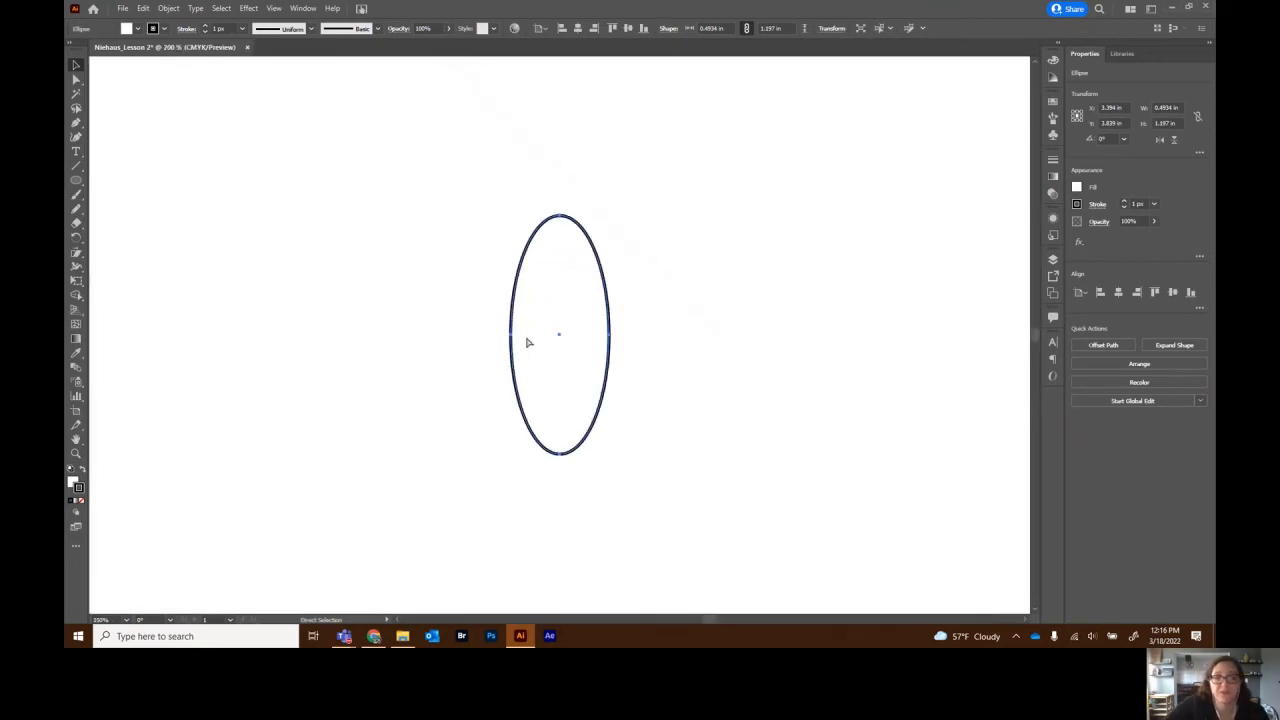
{"action": "key", "text": "ctrl+equal"}
{"action": "key", "text": "v"}
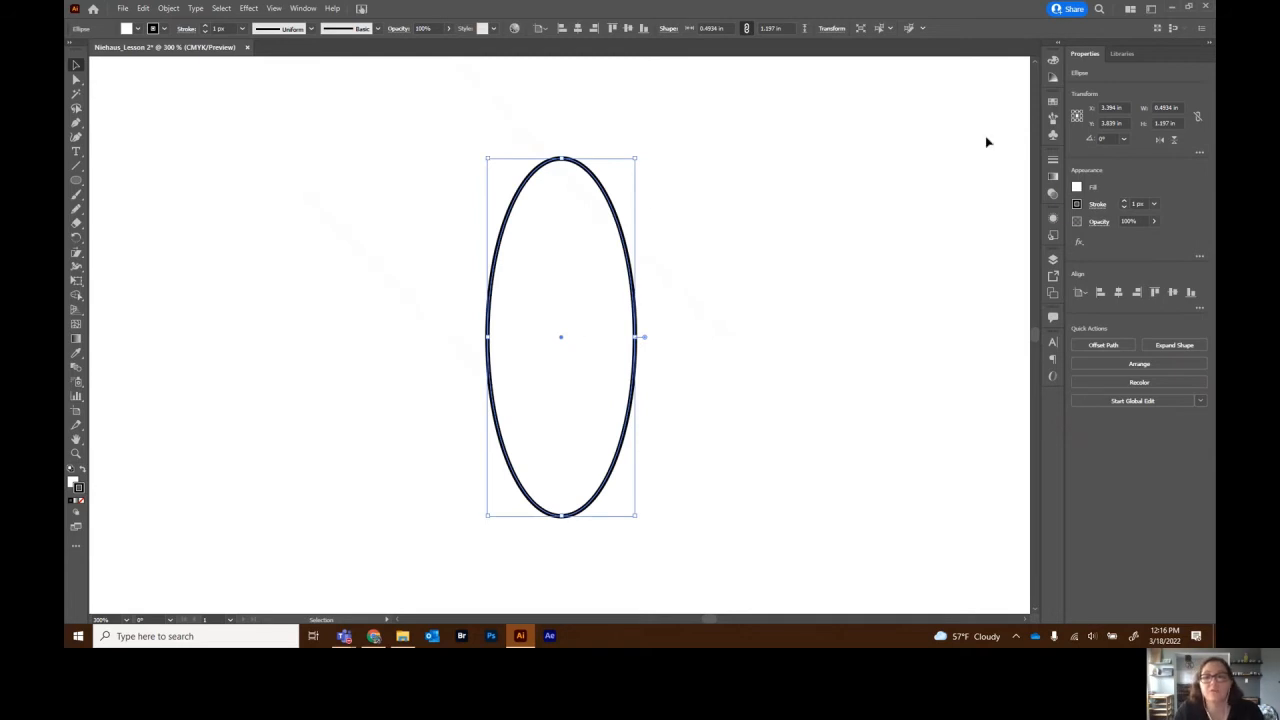
{"action": "left_click", "coordinate": [1077, 189]}
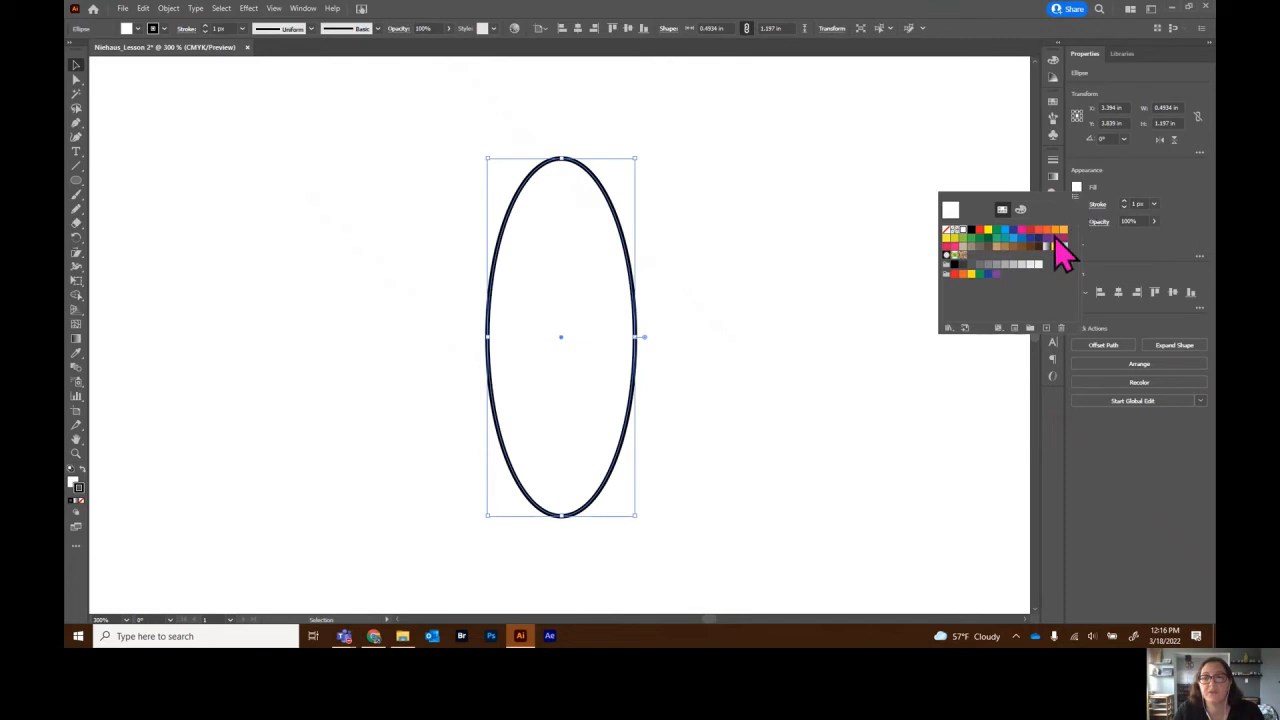
{"action": "left_click", "coordinate": [962, 275]}
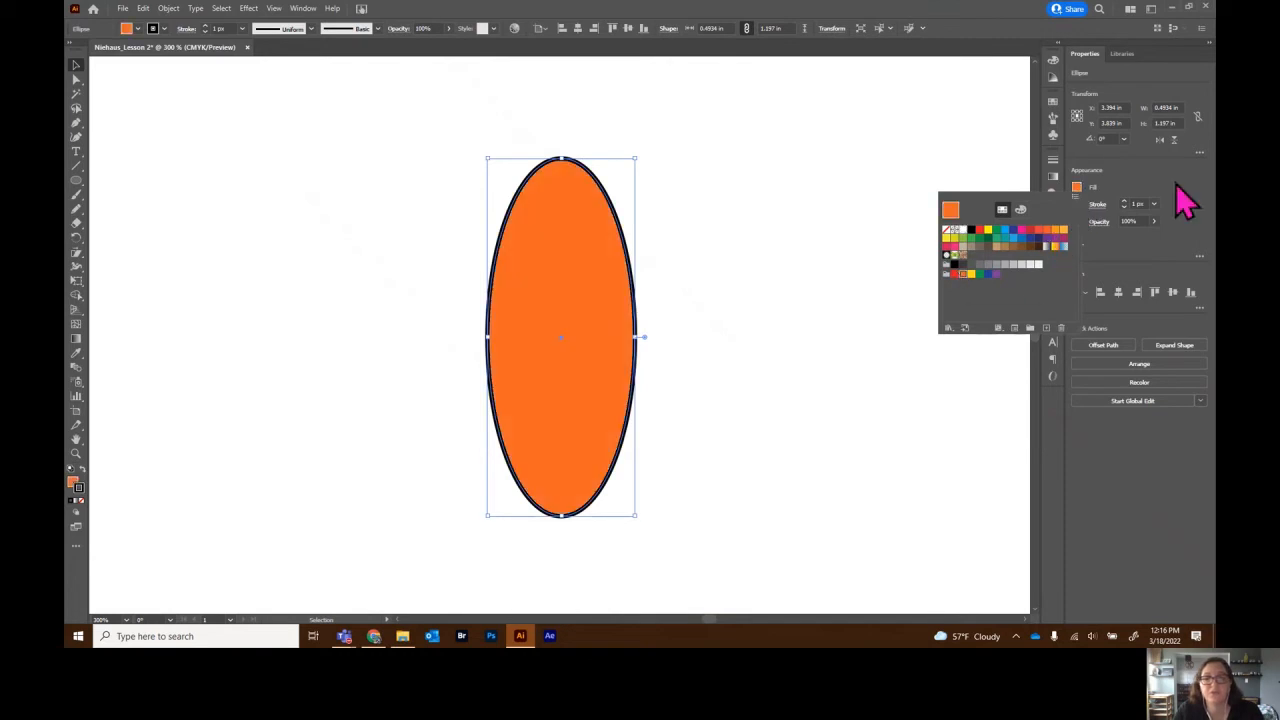
{"action": "left_click", "coordinate": [1126, 199]}
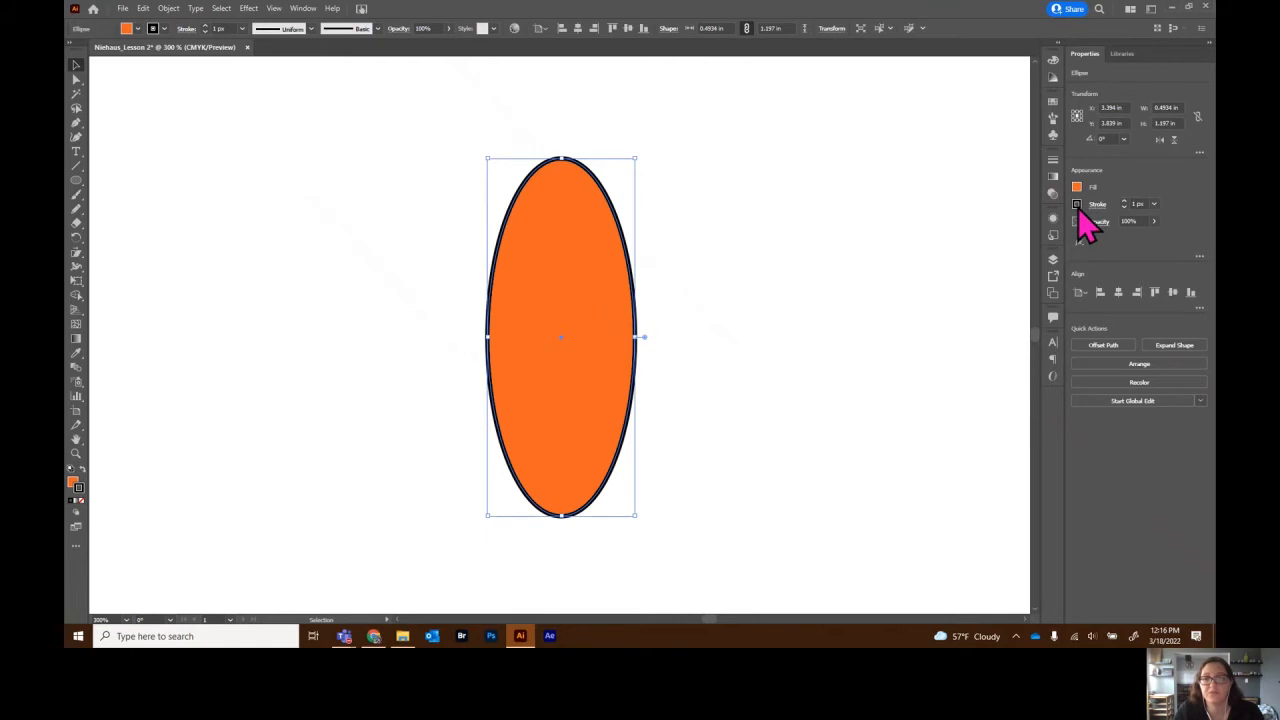
- Set the ellipse's stroke to None to remove its black outline
{"action": "left_click", "coordinate": [1078, 204]}
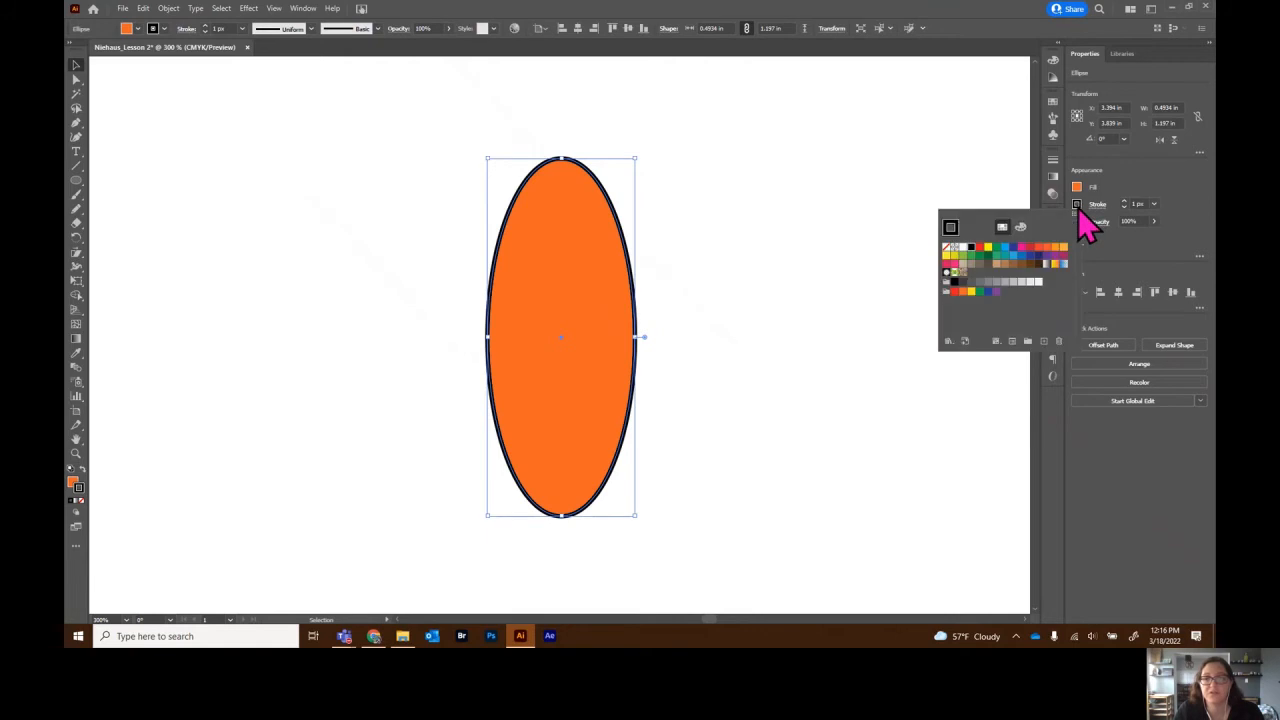
{"action": "left_click", "coordinate": [947, 248]}
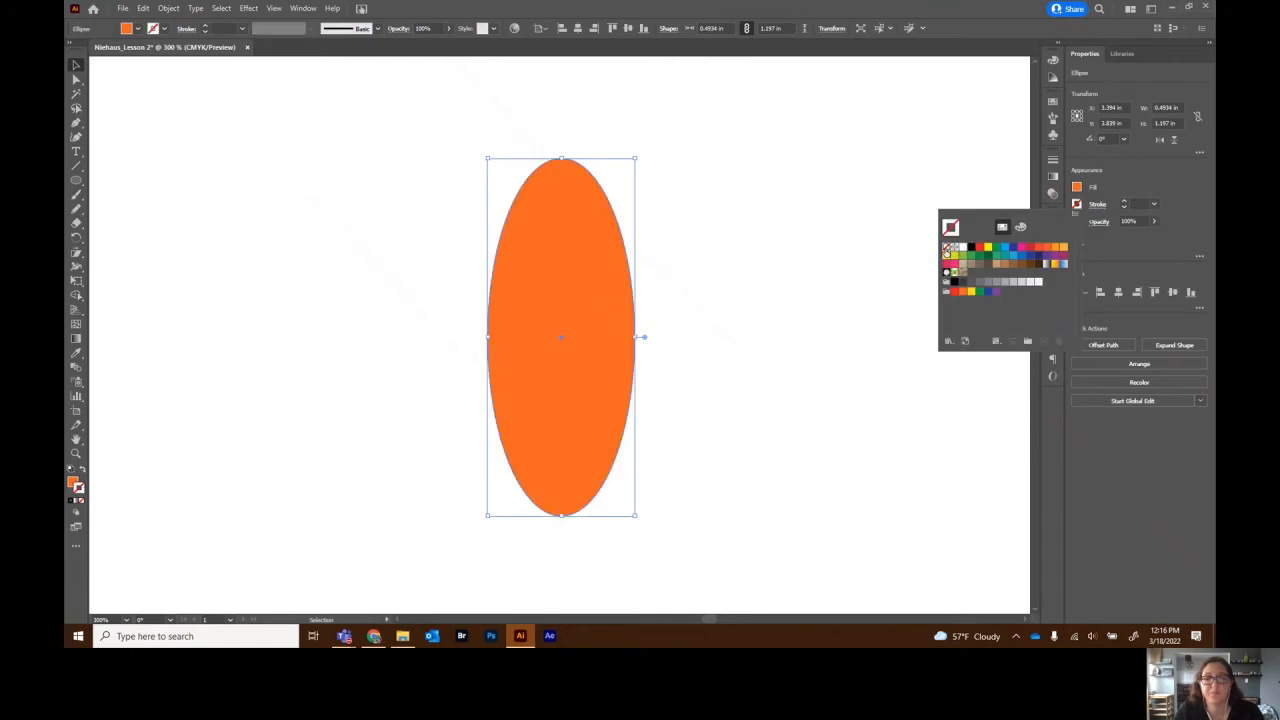
{"action": "left_click", "coordinate": [745, 245]}
{"action": "left_click", "coordinate": [739, 190]}
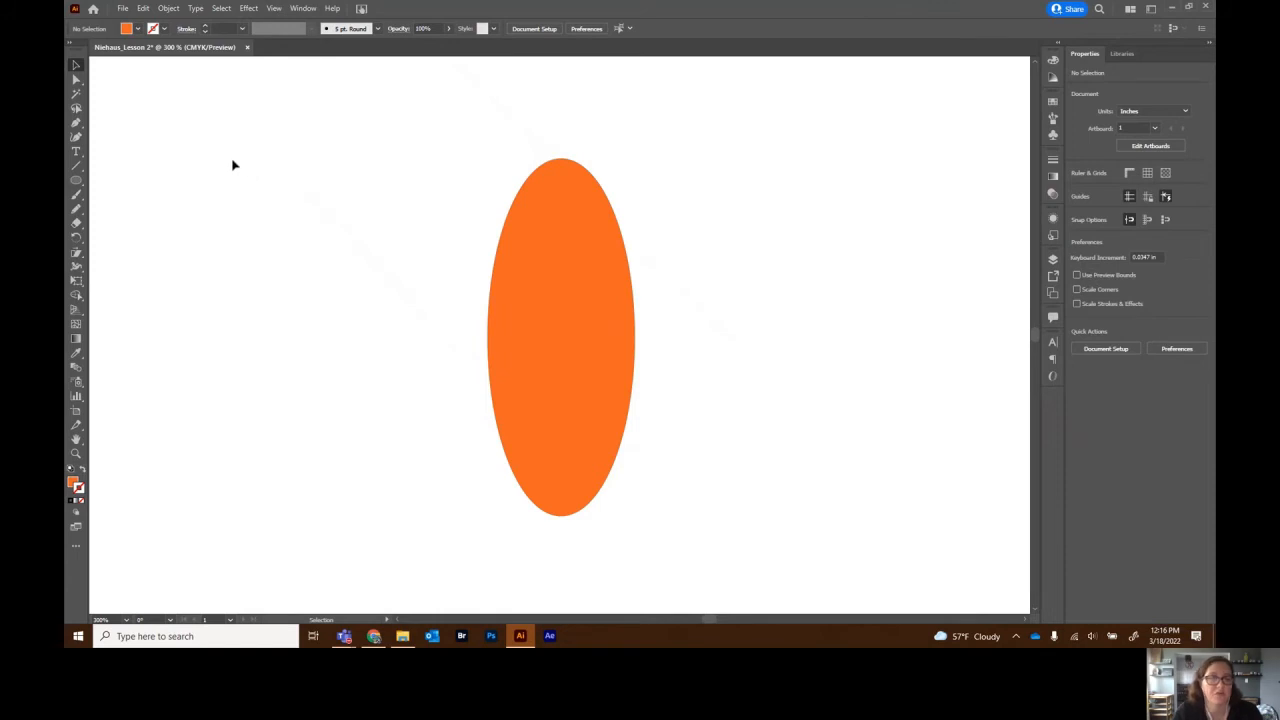
{"action": "left_click", "coordinate": [529, 275]}
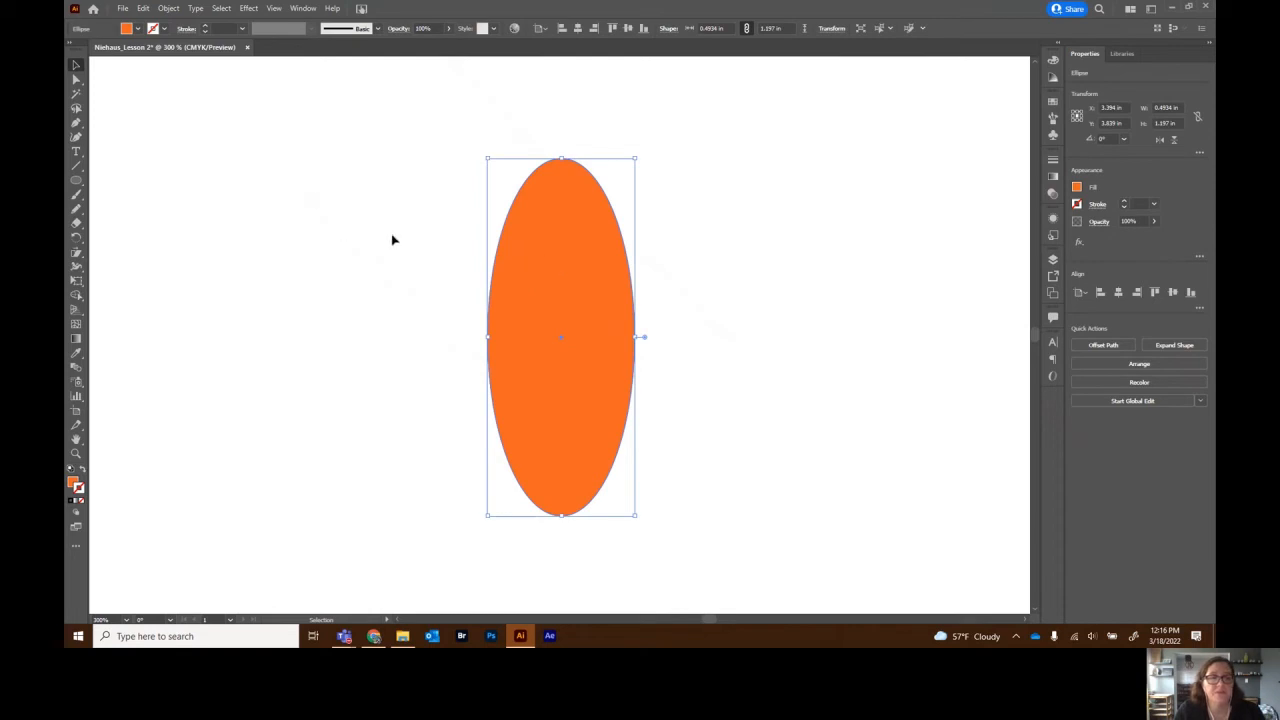
{"action": "left_click", "coordinate": [302, 230]}
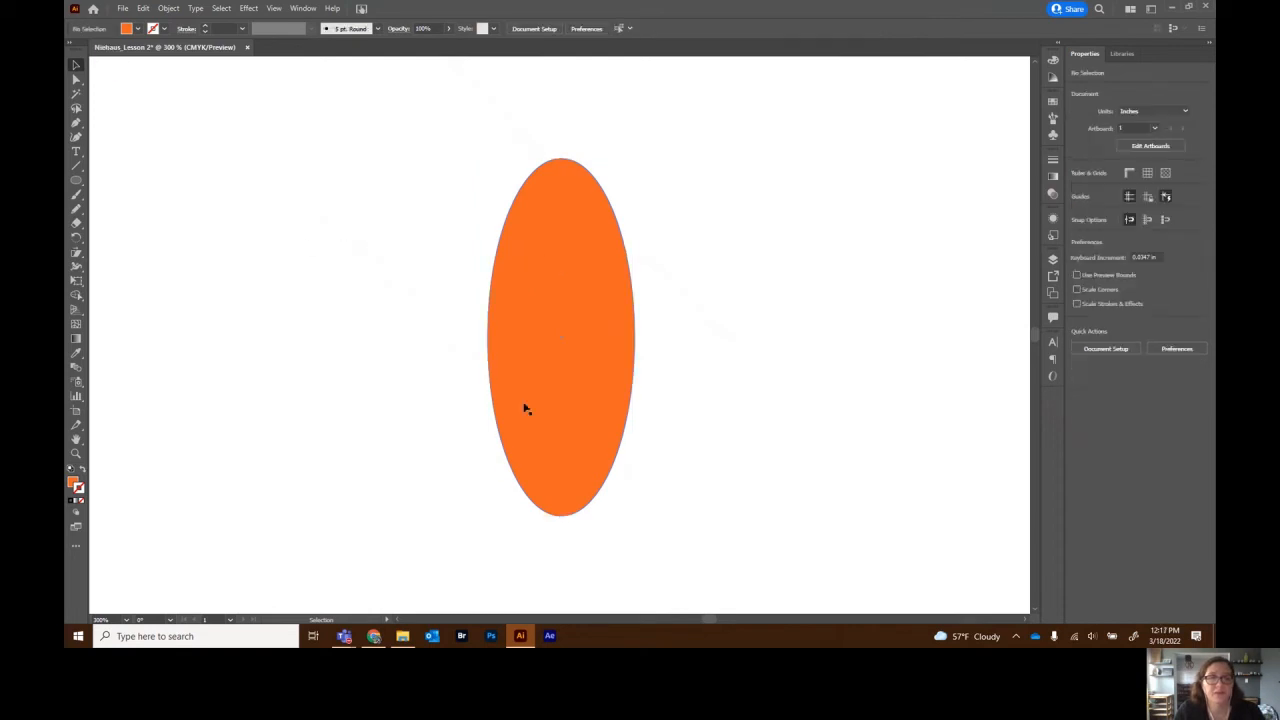
{"action": "left_click", "coordinate": [551, 294]}
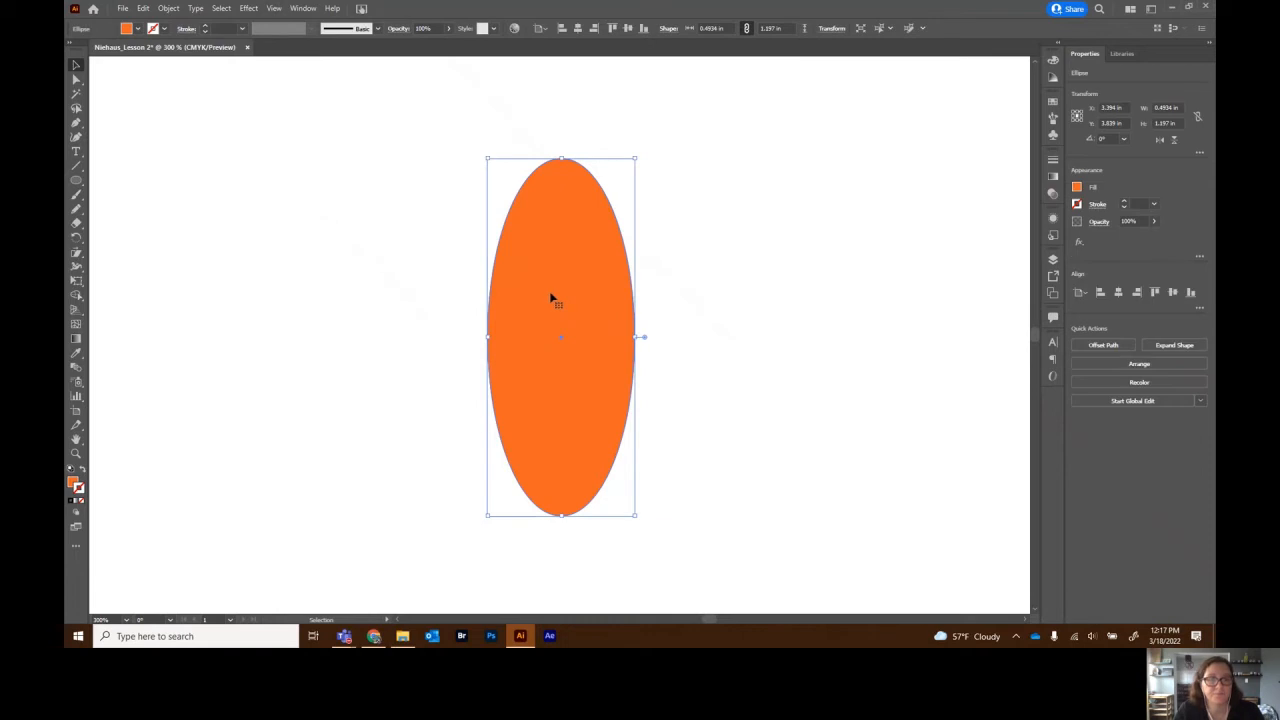
- Raise the ellipse's left and right anchor points so it tapers into a carrot shape
{"action": "left_click", "coordinate": [77, 82]}
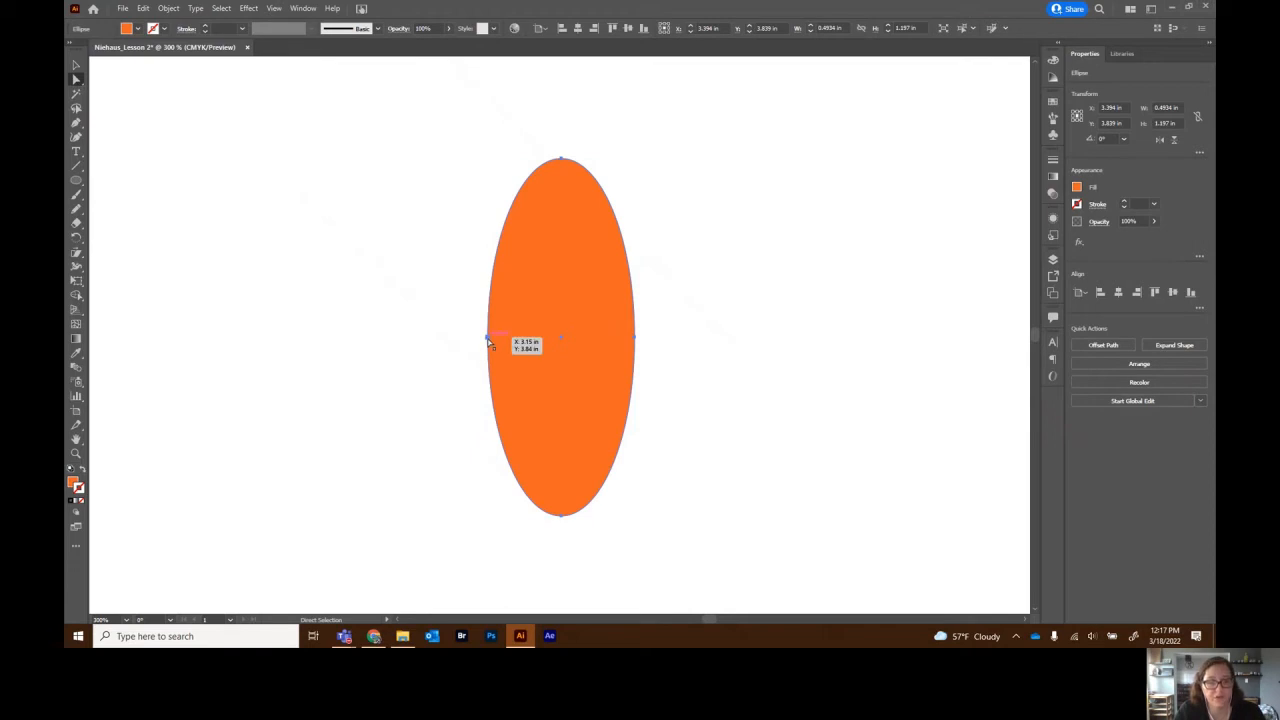
{"action": "left_click", "coordinate": [489, 341]}
{"action": "left_click_drag", "start_coordinate": [489, 341], "coordinate": [490, 280]}
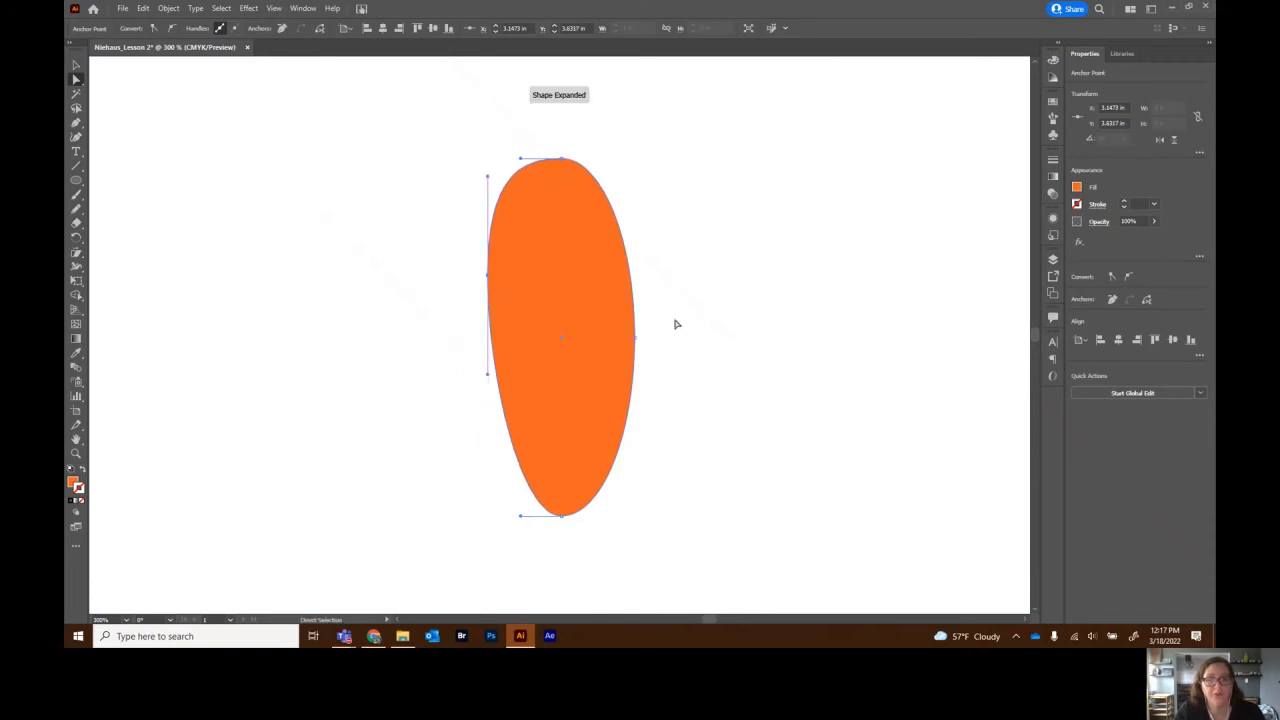
{"action": "left_click_drag", "start_coordinate": [634, 341], "coordinate": [630, 268]}
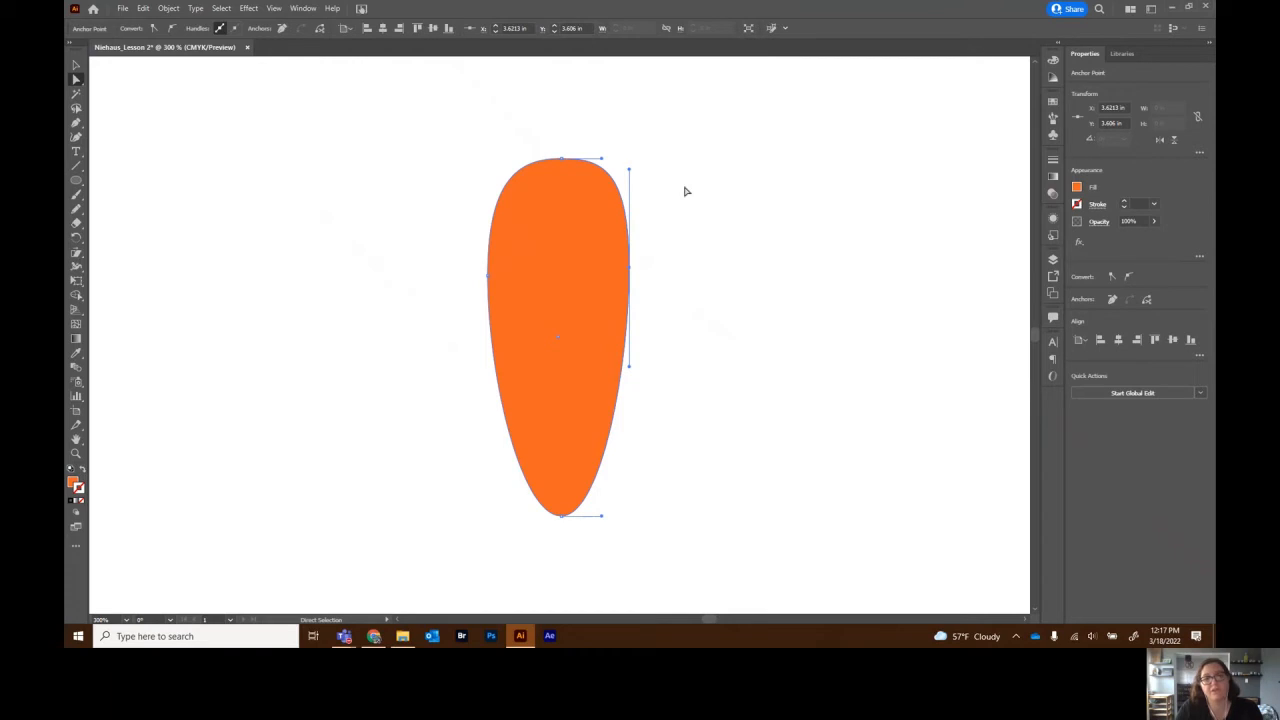
{"action": "left_click", "coordinate": [79, 70]}
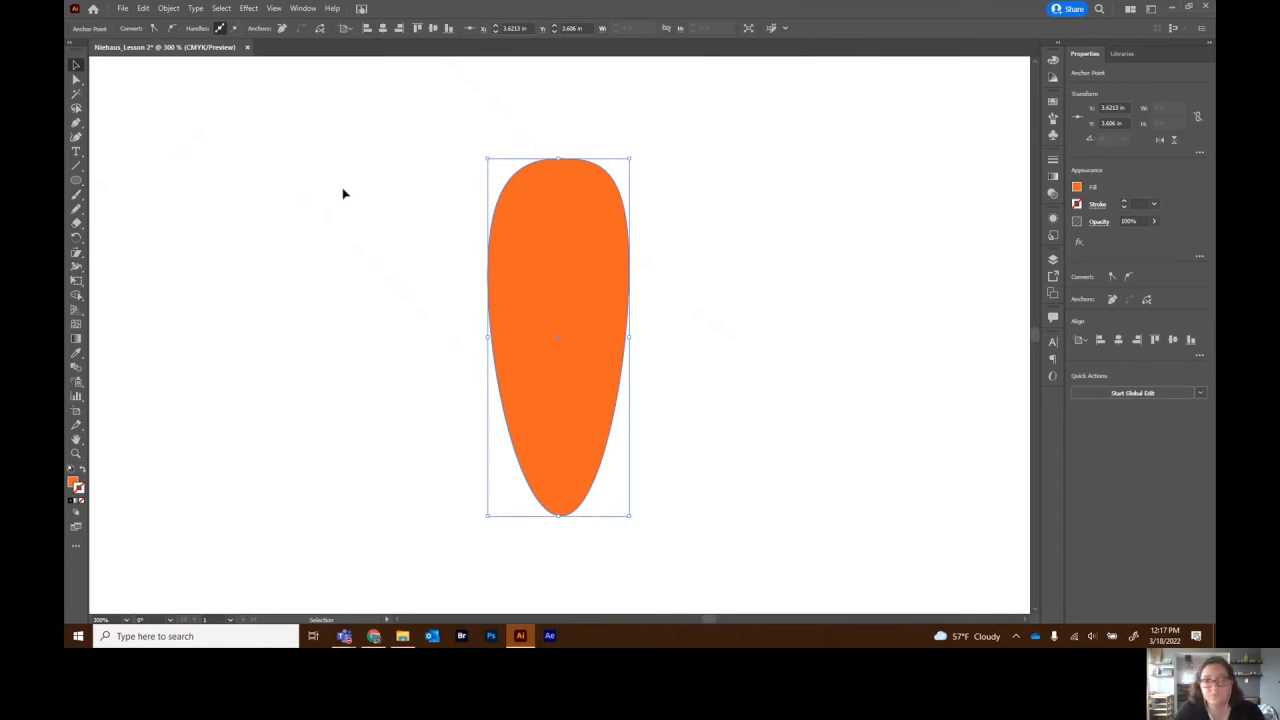
{"action": "left_click", "coordinate": [376, 201]}
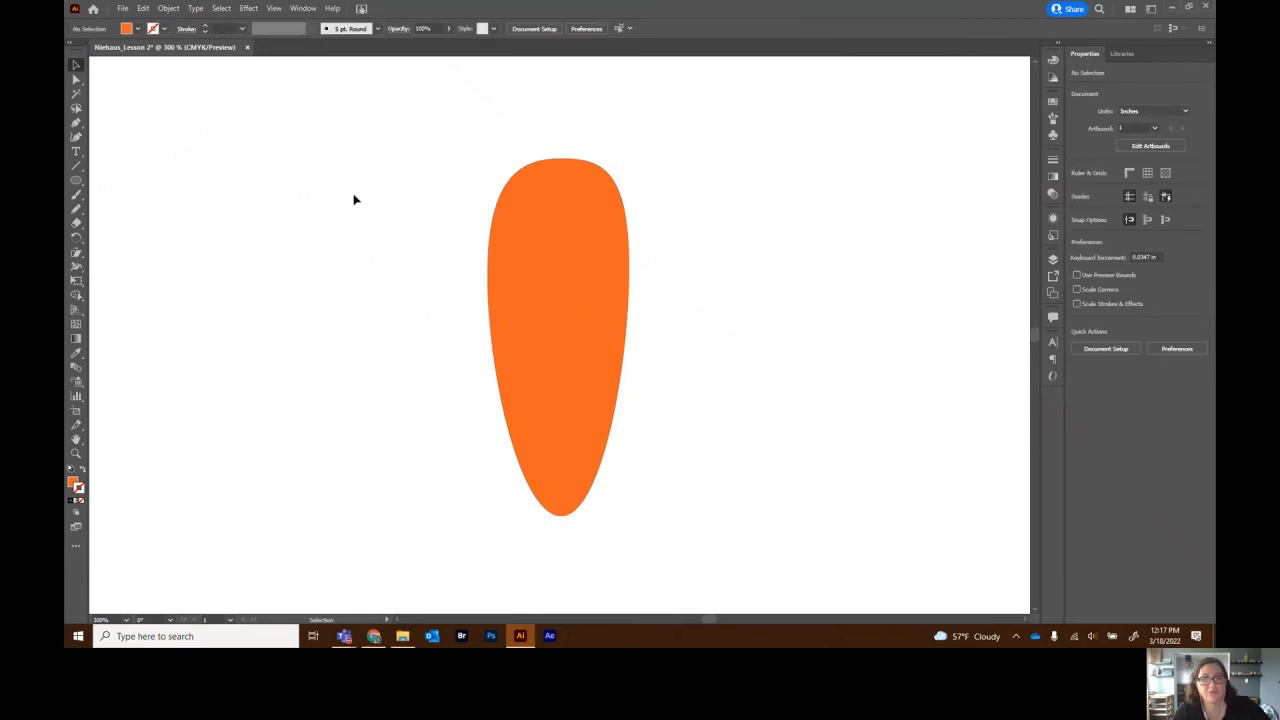
- Nudge the carrot's left anchor point slightly upward to refine its outline
{"action": "left_click", "coordinate": [562, 277]}
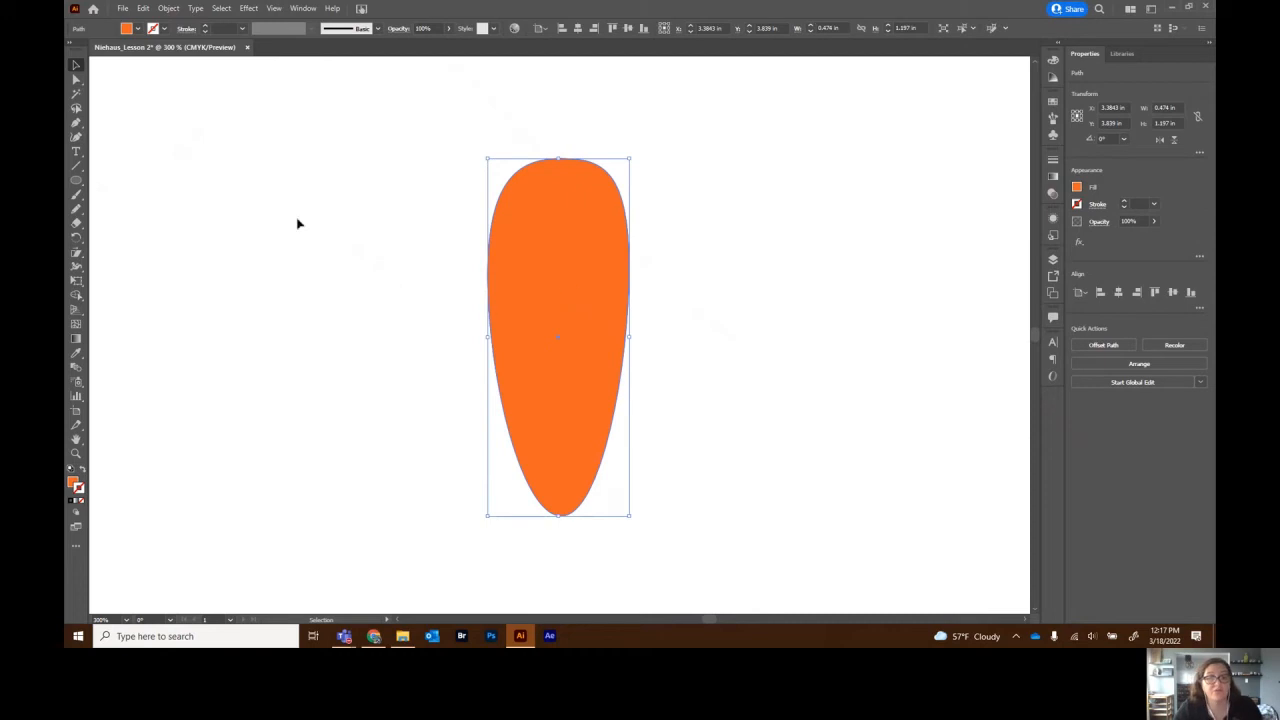
{"action": "left_click", "coordinate": [76, 80]}
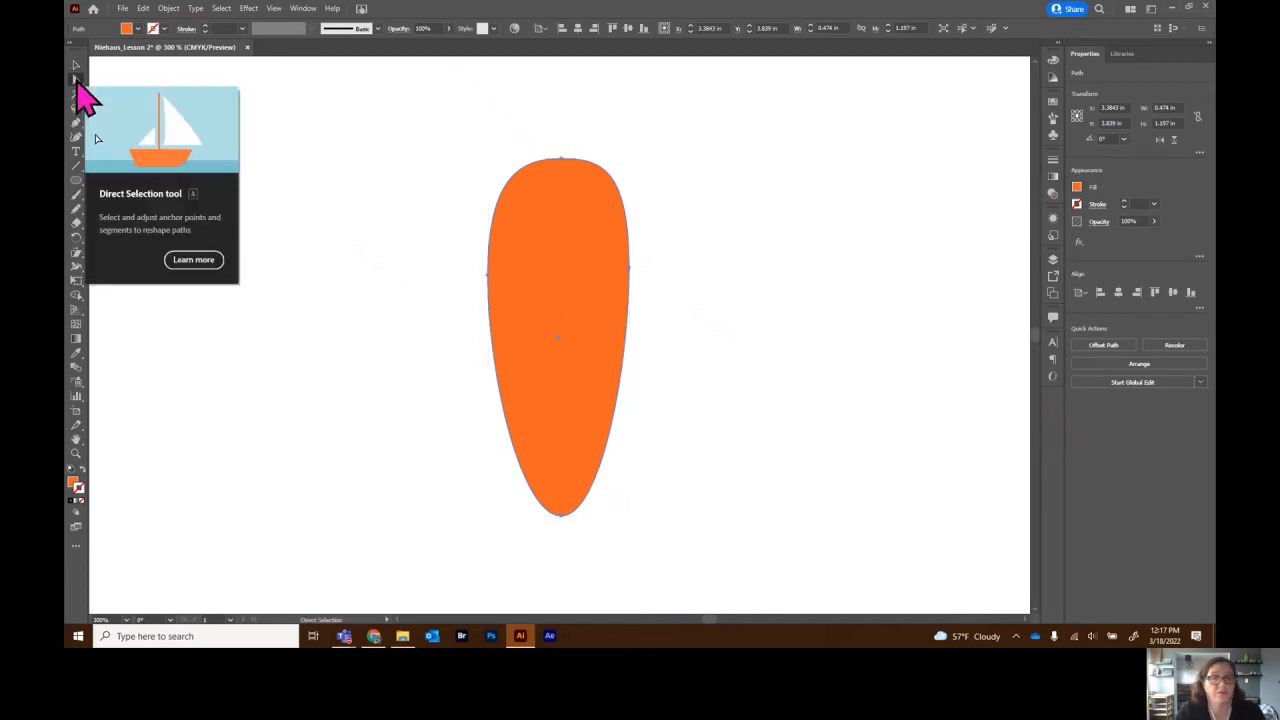
{"action": "left_click", "coordinate": [487, 277]}
{"action": "left_click_drag", "start_coordinate": [486, 274], "coordinate": [487, 269]}
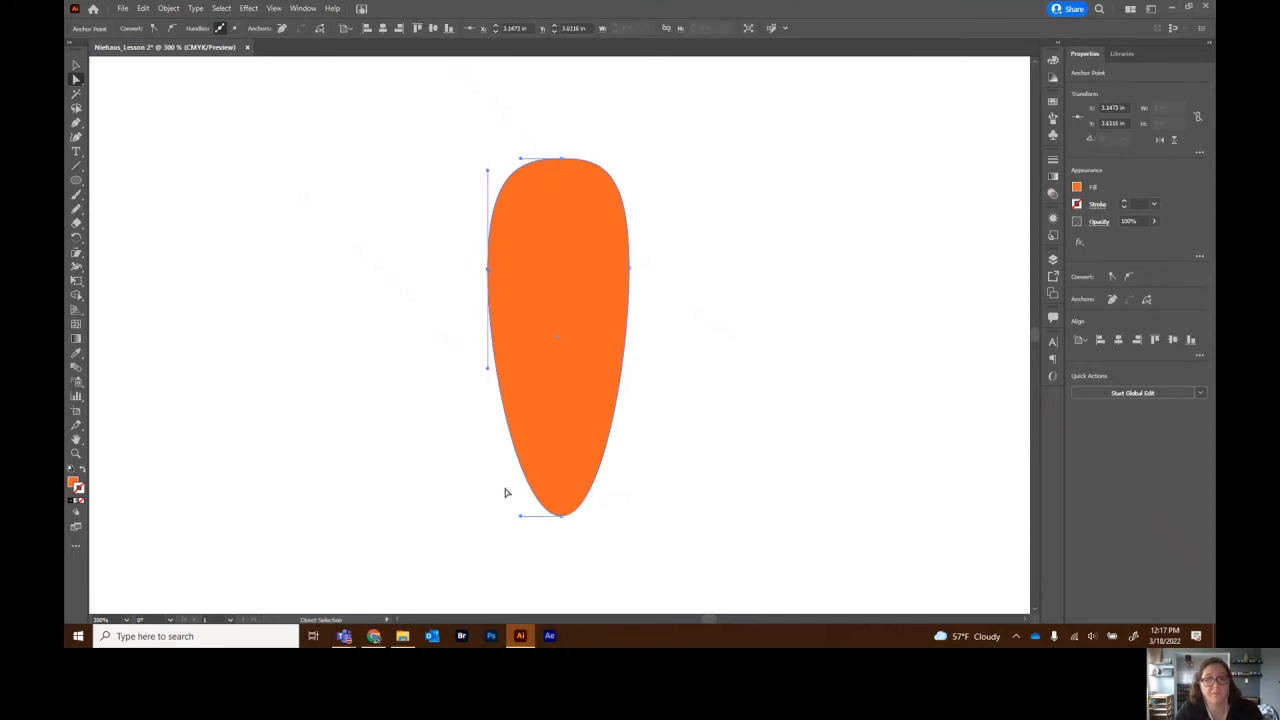
{"action": "left_click", "coordinate": [75, 66]}
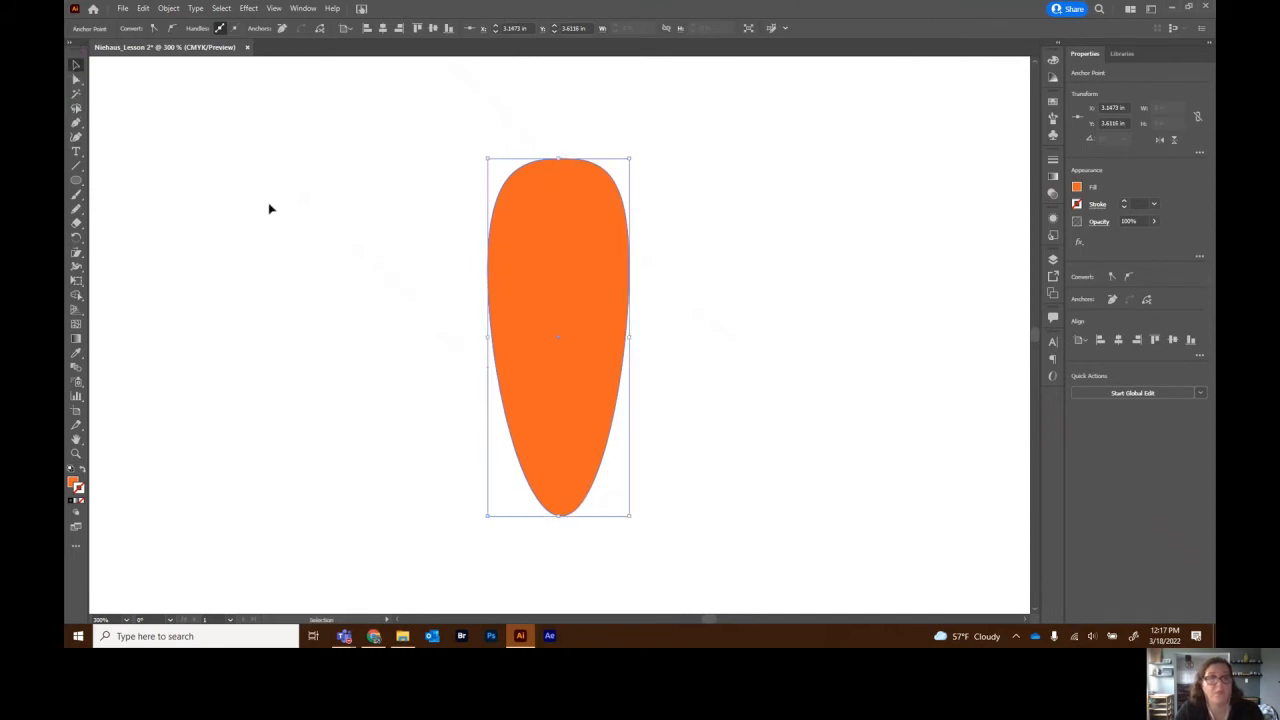
{"action": "left_click", "coordinate": [257, 218]}
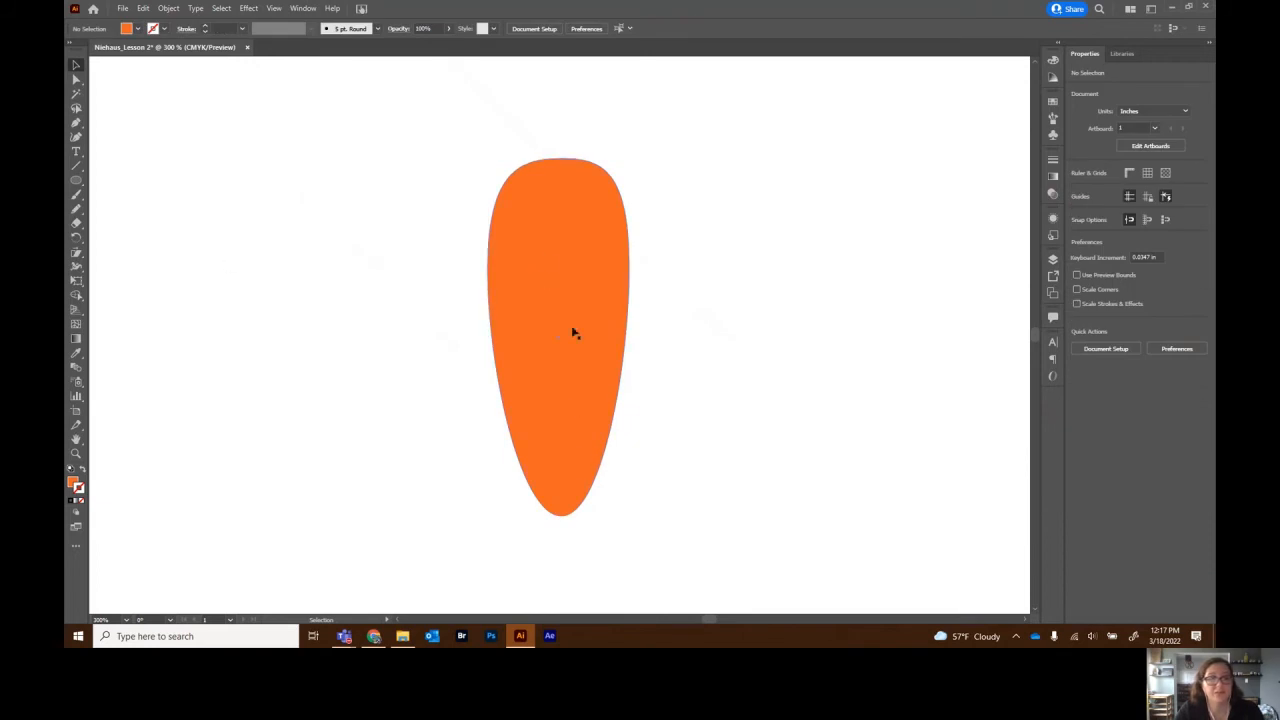
- Set the Pencil to draw with a red-orange stroke and no fill
{"action": "left_click", "coordinate": [78, 212]}
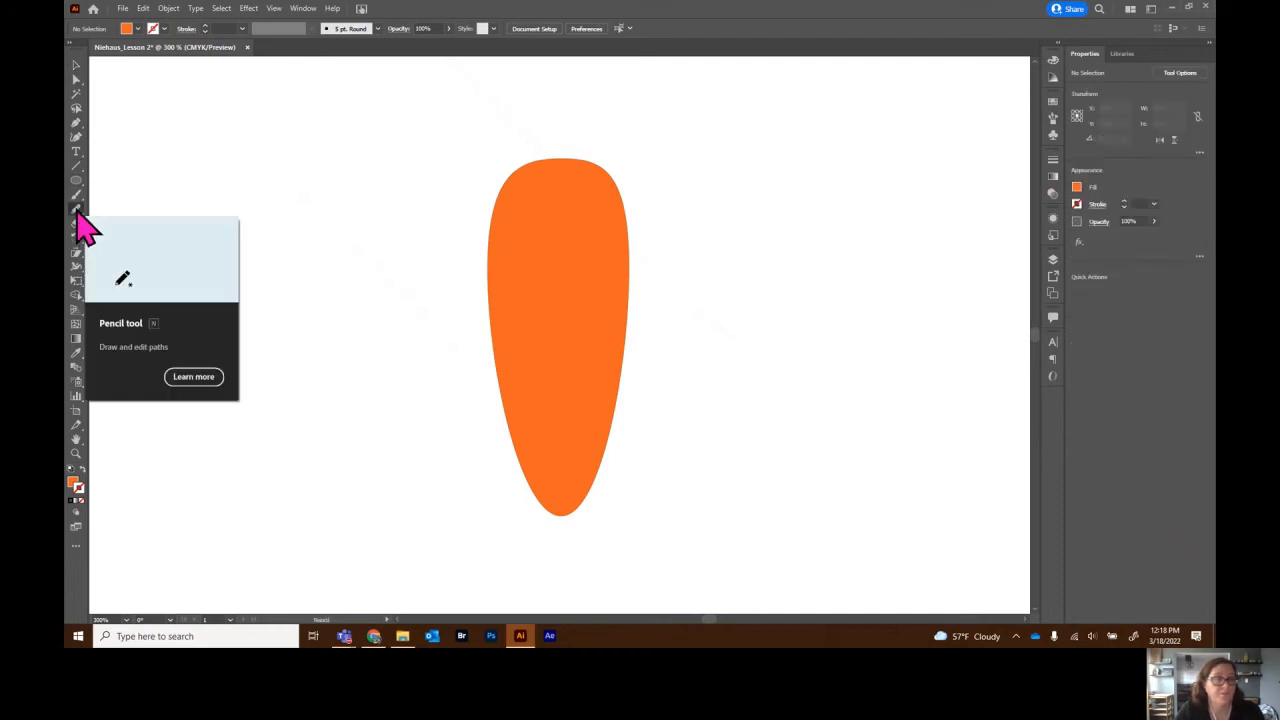
{"action": "left_click", "coordinate": [84, 474]}
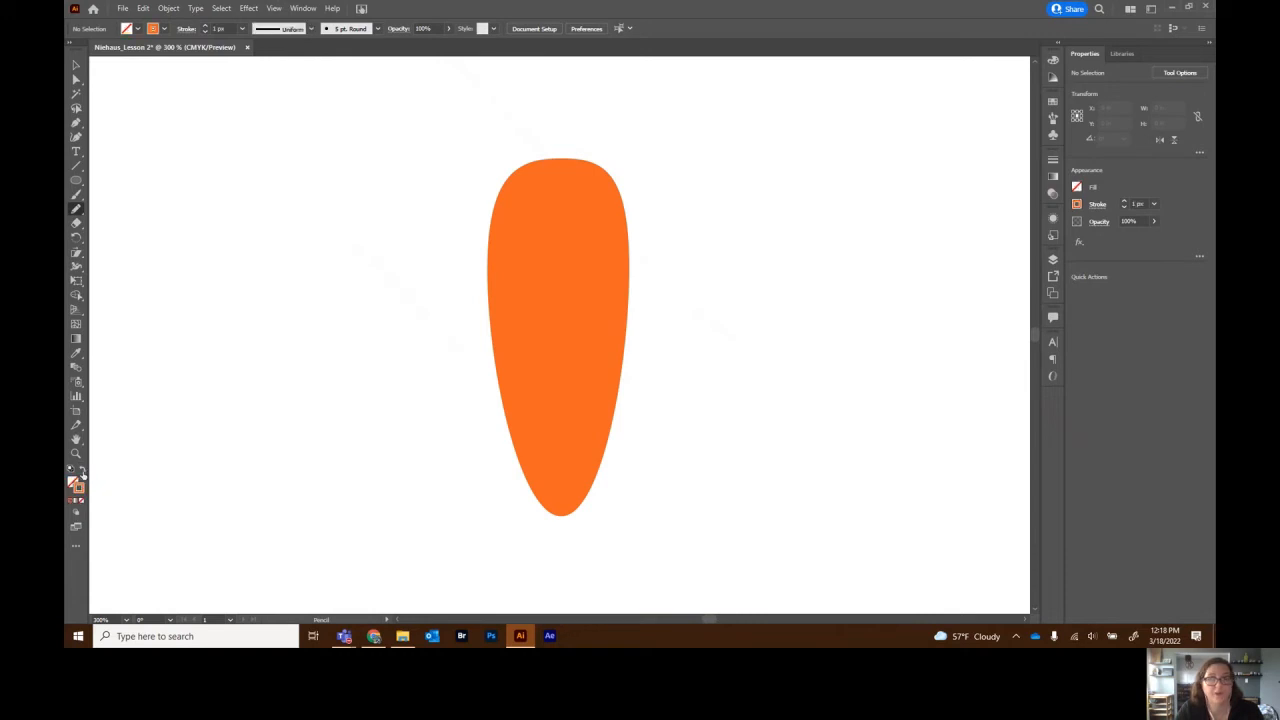
{"action": "left_click", "coordinate": [1077, 205]}
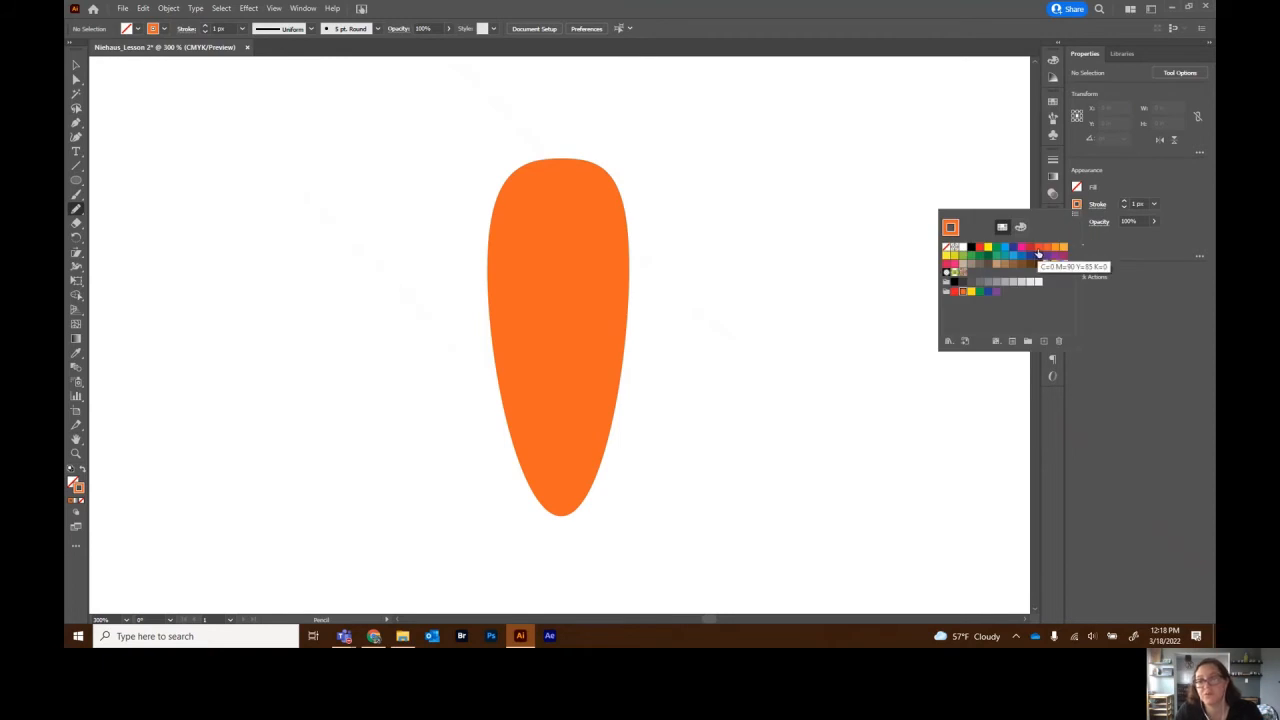
{"action": "left_click", "coordinate": [1039, 249]}
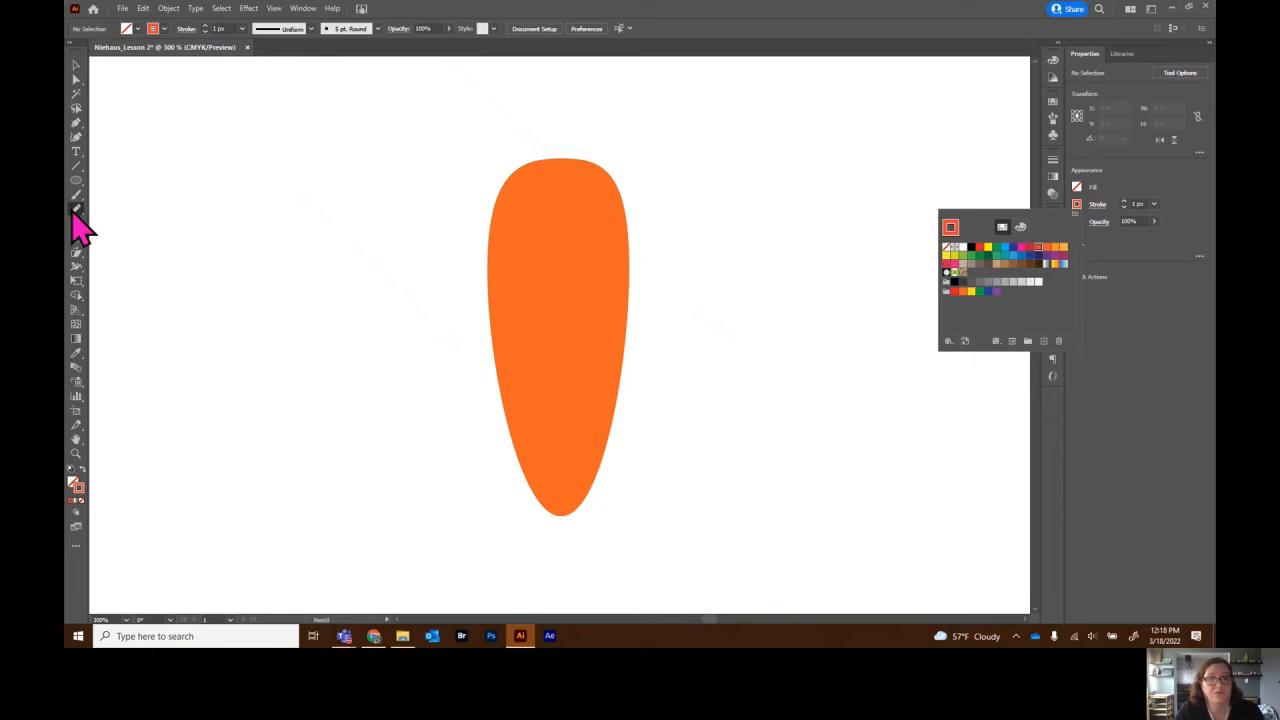
{"action": "left_click", "coordinate": [511, 229]}
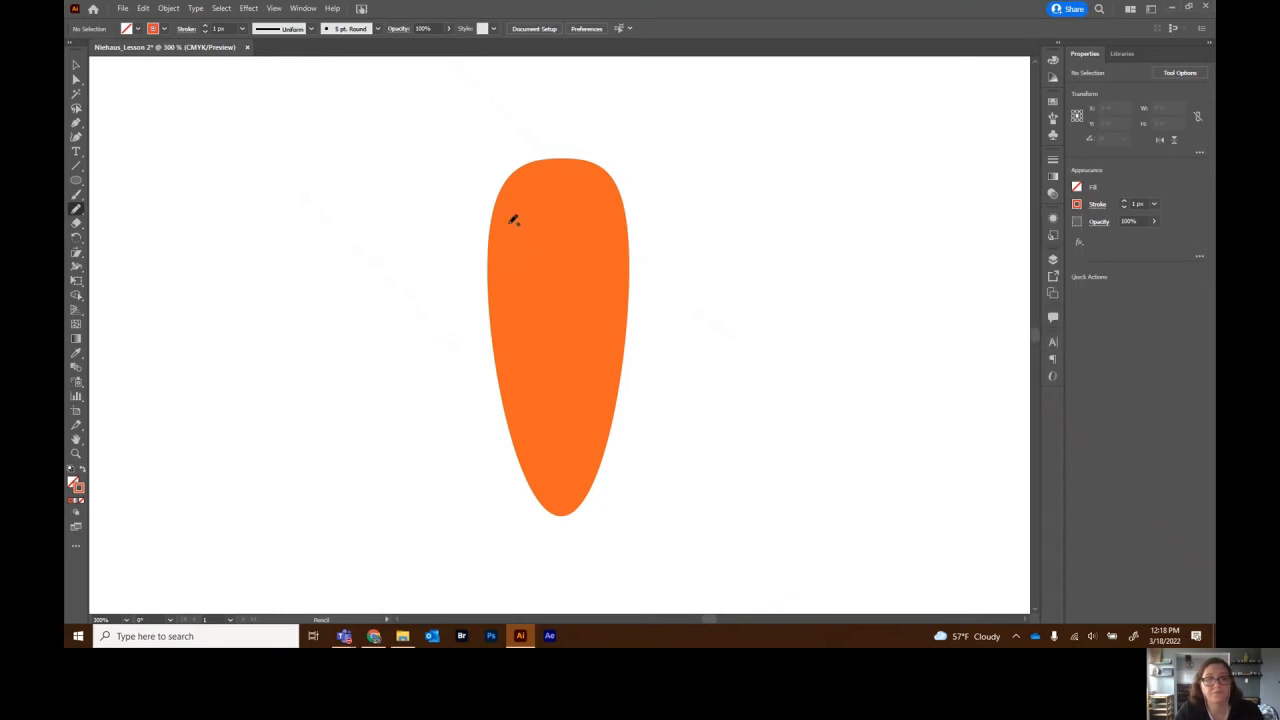
- Draw five short red-orange lines across the carrot as surface markings
{"action": "left_click_drag", "start_coordinate": [509, 223], "coordinate": [542, 224]}
{"action": "left_click_drag", "start_coordinate": [562, 274], "coordinate": [599, 273]}
{"action": "left_click_drag", "start_coordinate": [510, 319], "coordinate": [562, 324]}
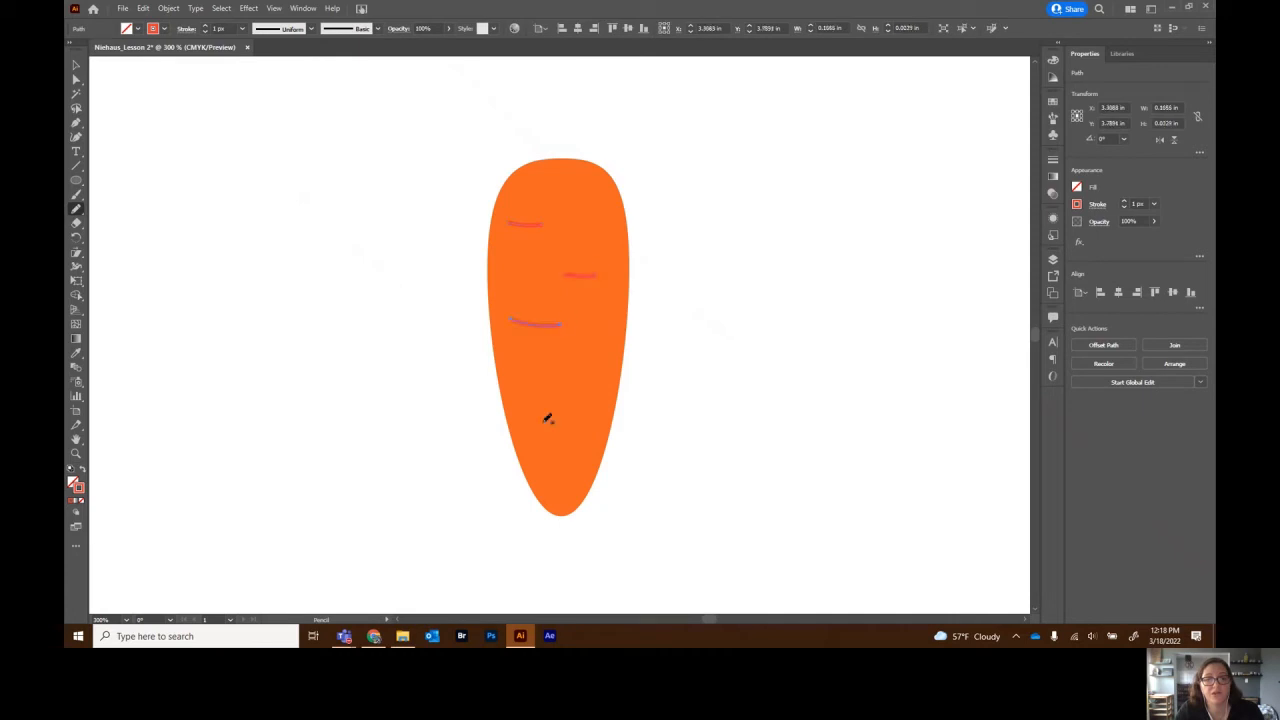
{"action": "left_click_drag", "start_coordinate": [574, 389], "coordinate": [607, 390]}
{"action": "left_click_drag", "start_coordinate": [535, 429], "coordinate": [582, 429]}
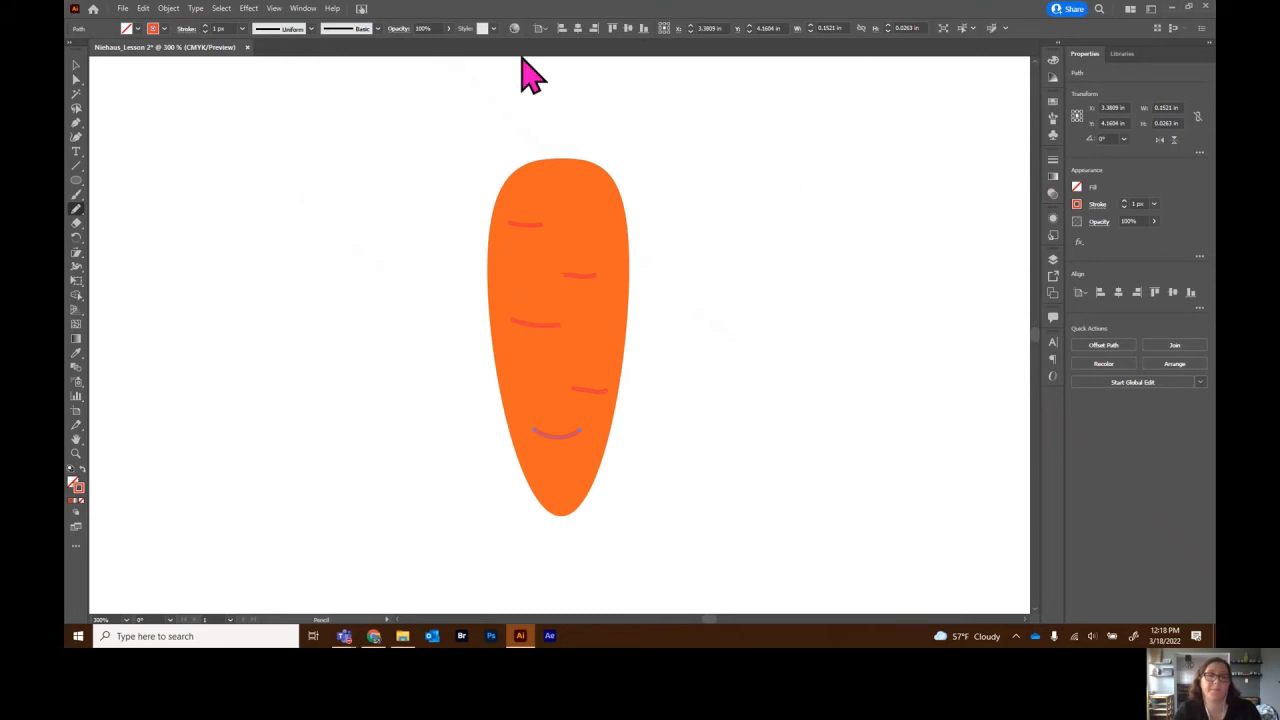
{"action": "left_click", "coordinate": [76, 65]}
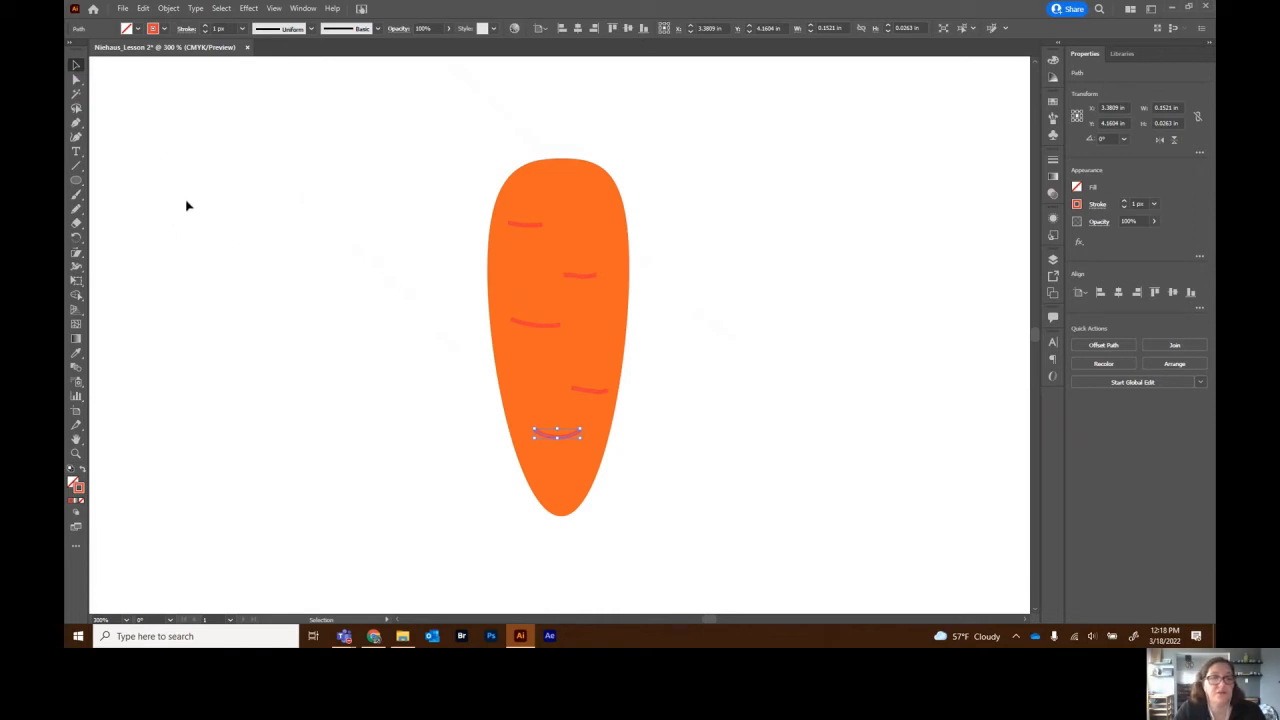
{"action": "left_click", "coordinate": [1077, 205]}
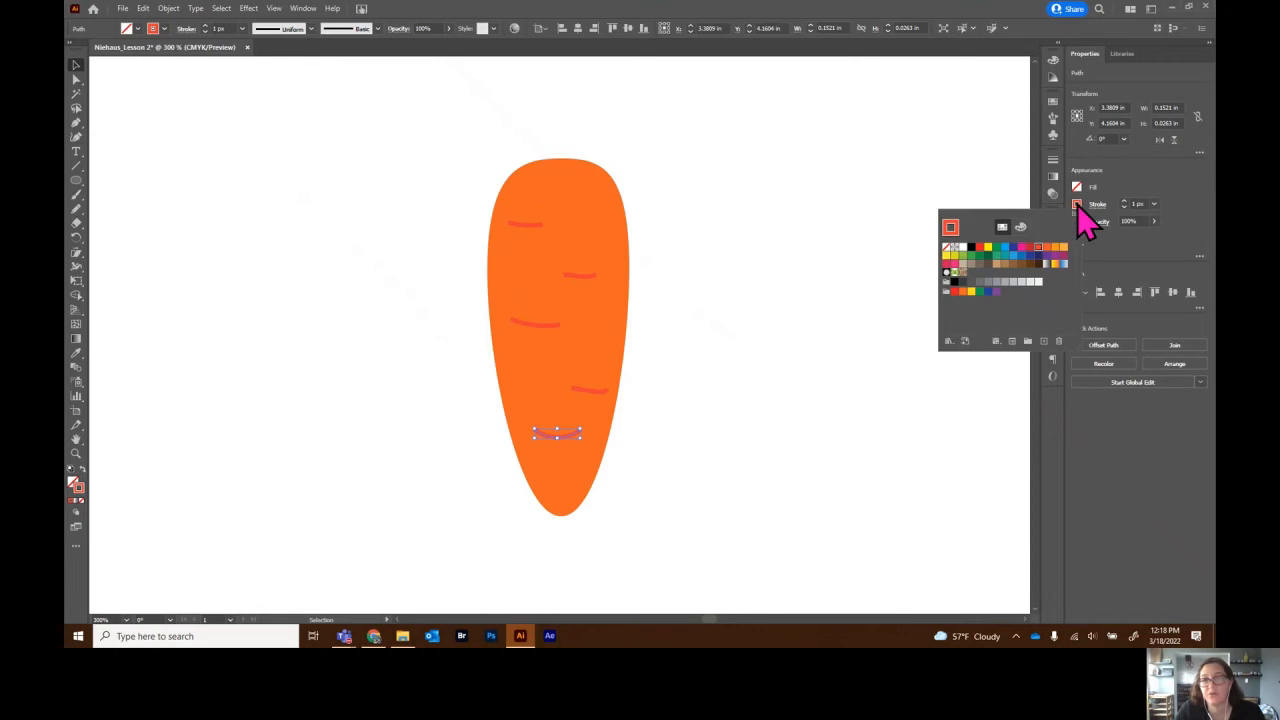
{"action": "left_click", "coordinate": [77, 65]}
{"action": "left_click", "coordinate": [230, 140]}
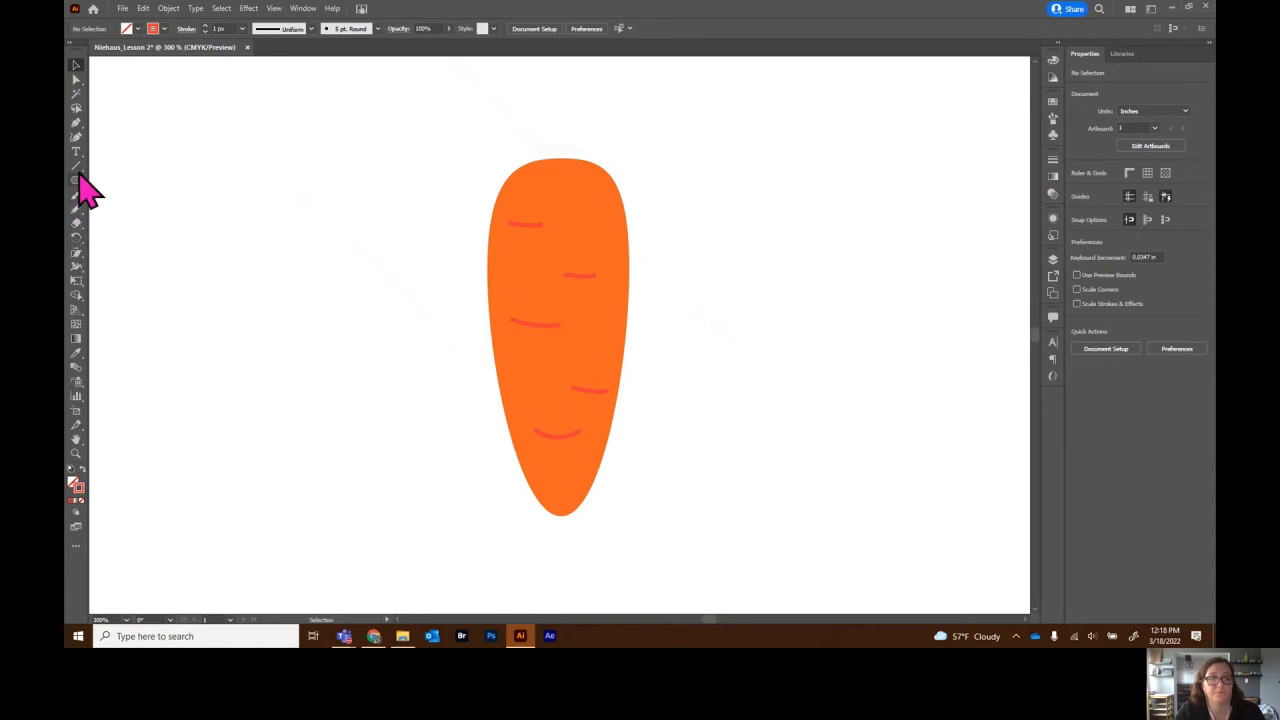
- Draw a curved dark green stem rising from the carrot's top
{"action": "left_click", "coordinate": [76, 210]}
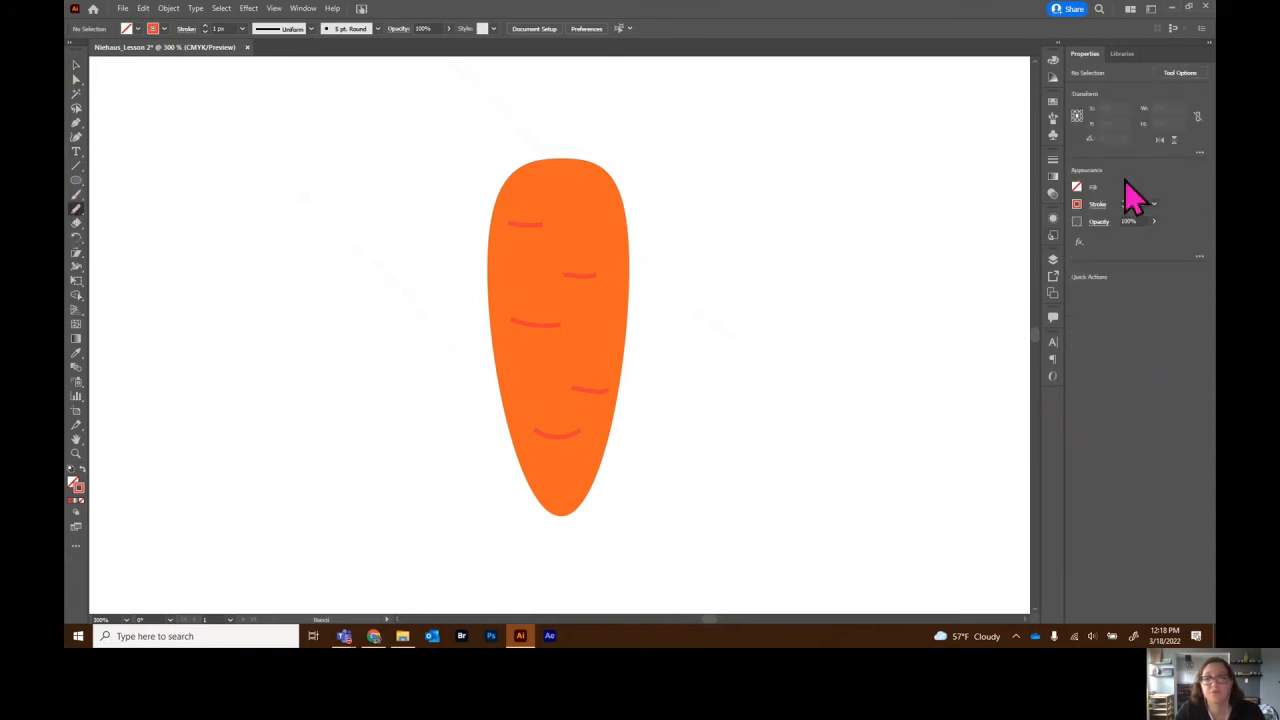
{"action": "left_click", "coordinate": [1078, 206]}
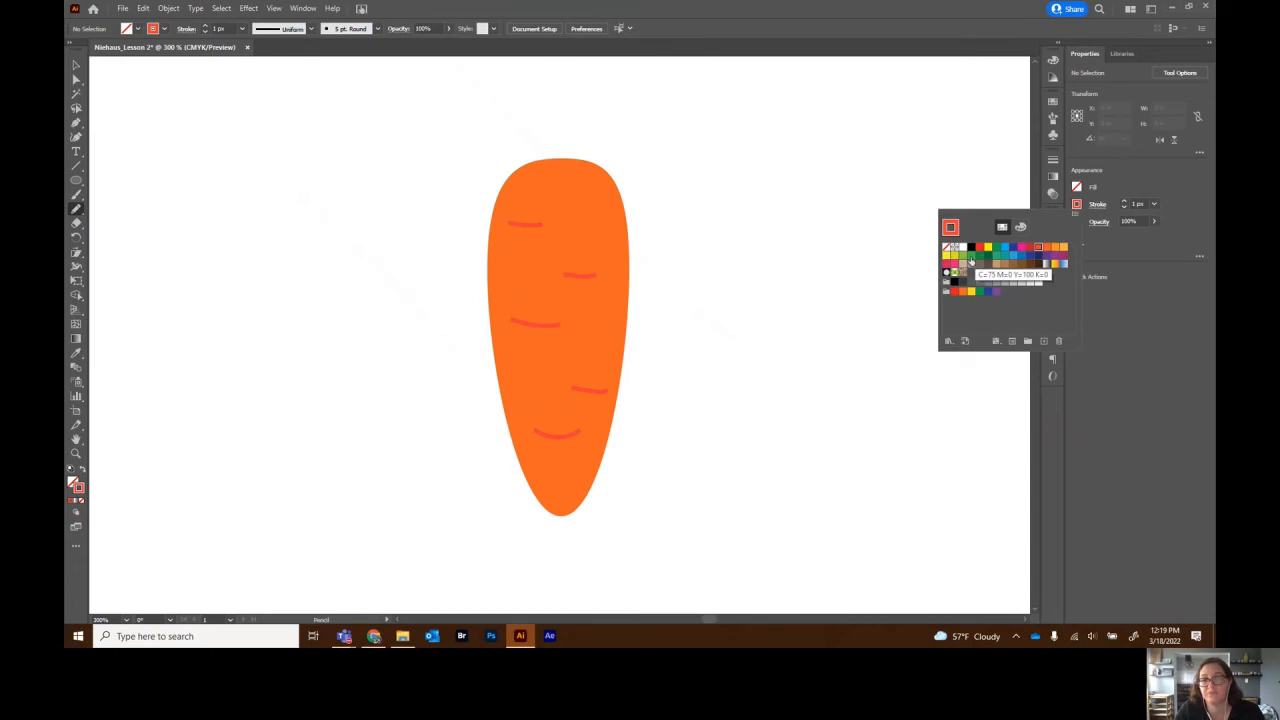
{"action": "left_click", "coordinate": [987, 257]}
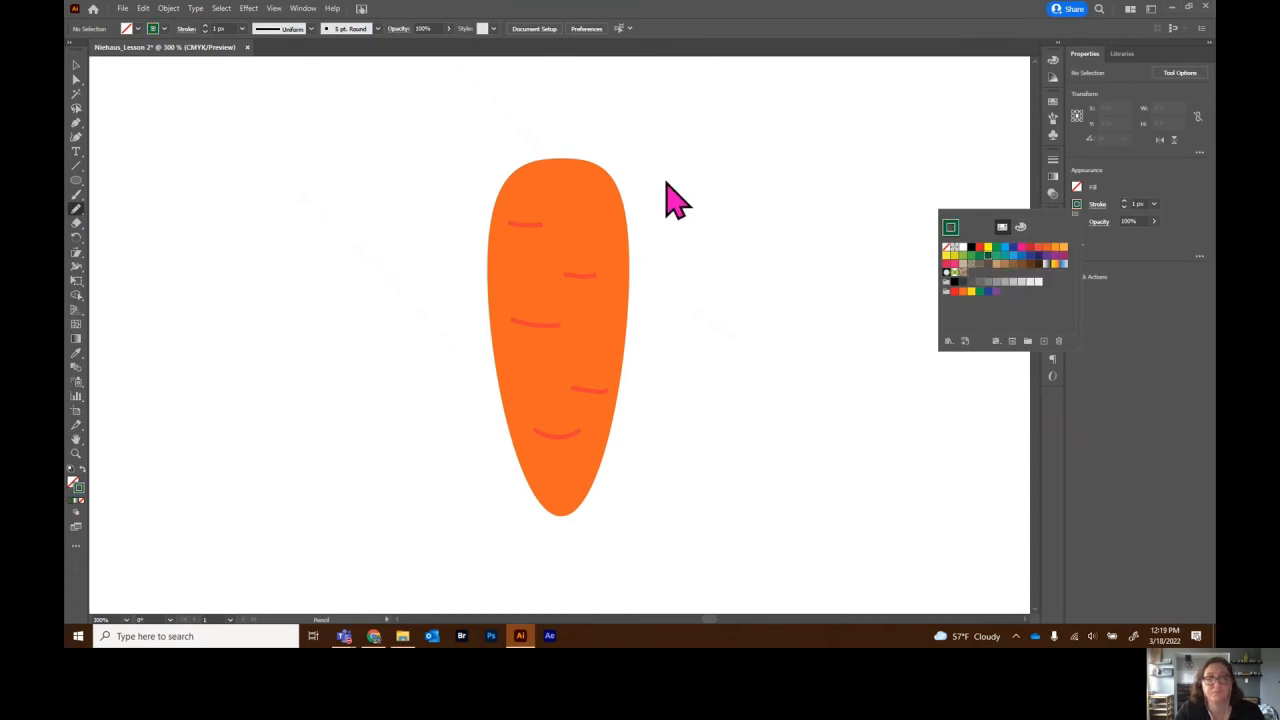
{"action": "left_click", "coordinate": [557, 163]}
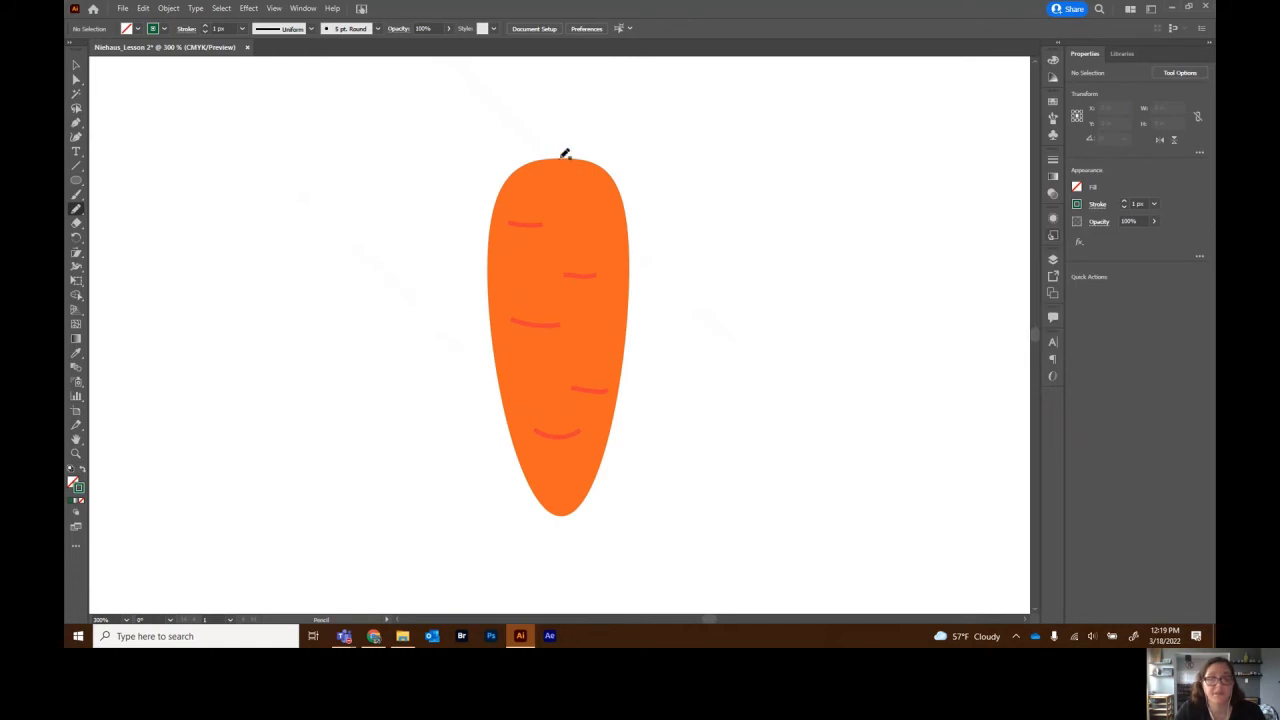
{"action": "left_click_drag", "start_coordinate": [567, 165], "coordinate": [623, 80]}
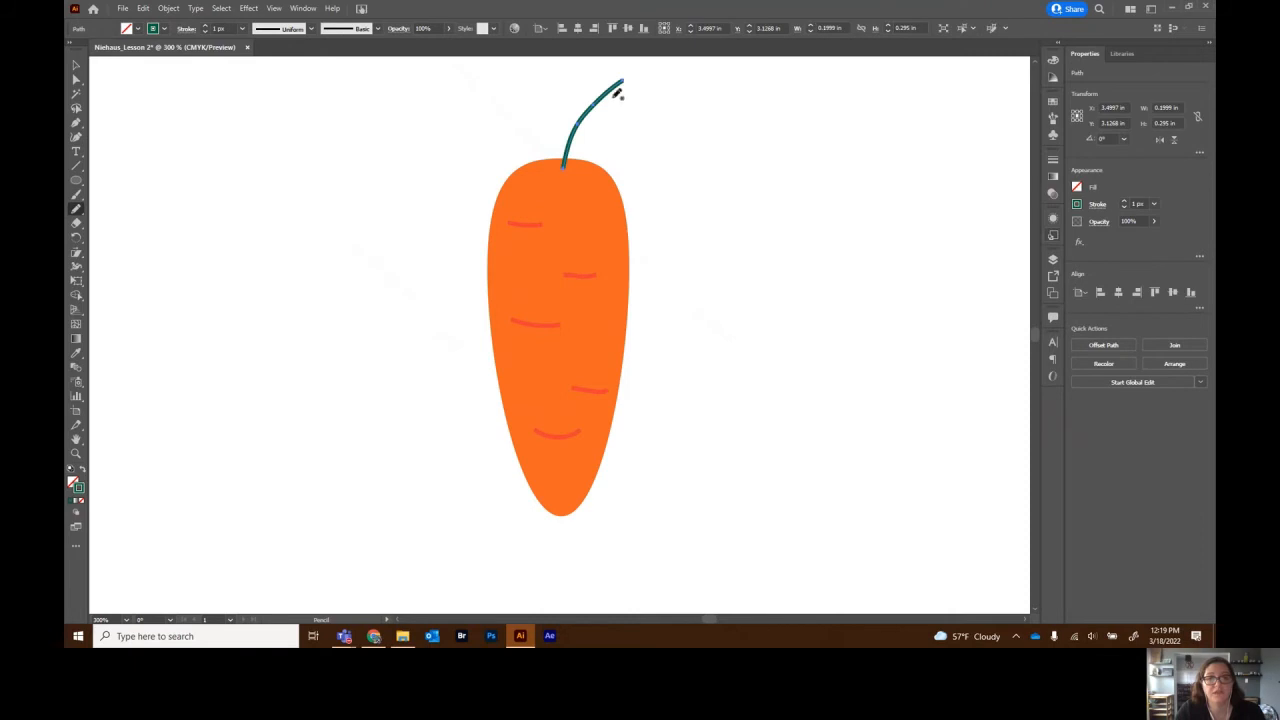
{"action": "left_click_drag", "start_coordinate": [624, 97], "coordinate": [605, 96]}
{"action": "key", "text": "ctrl+z"}
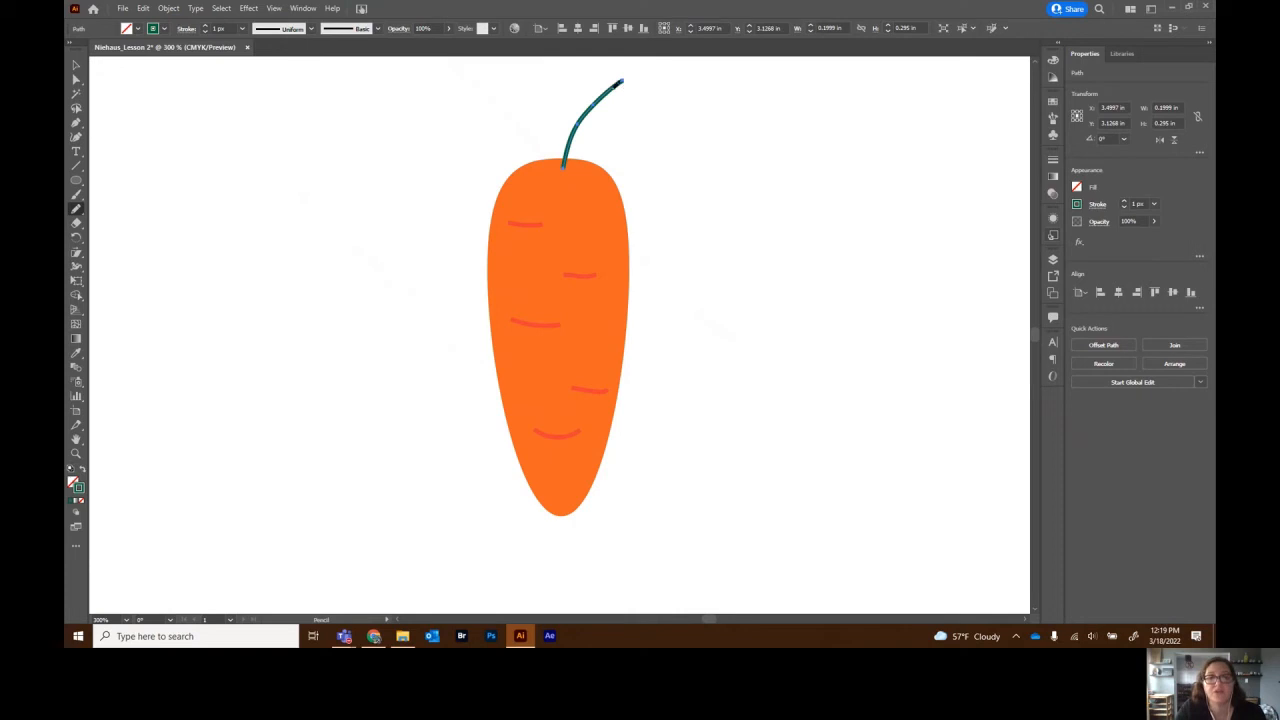
- Add small leaf strokes at the stem tip and nudge them into place
{"action": "mouse_move", "coordinate": [601, 74]}
{"action": "left_mouse_down"}
{"action": "mouse_move", "coordinate": [626, 94]}
{"action": "mouse_move", "coordinate": [590, 86]}
{"action": "mouse_move", "coordinate": [634, 102]}
{"action": "left_mouse_up"}
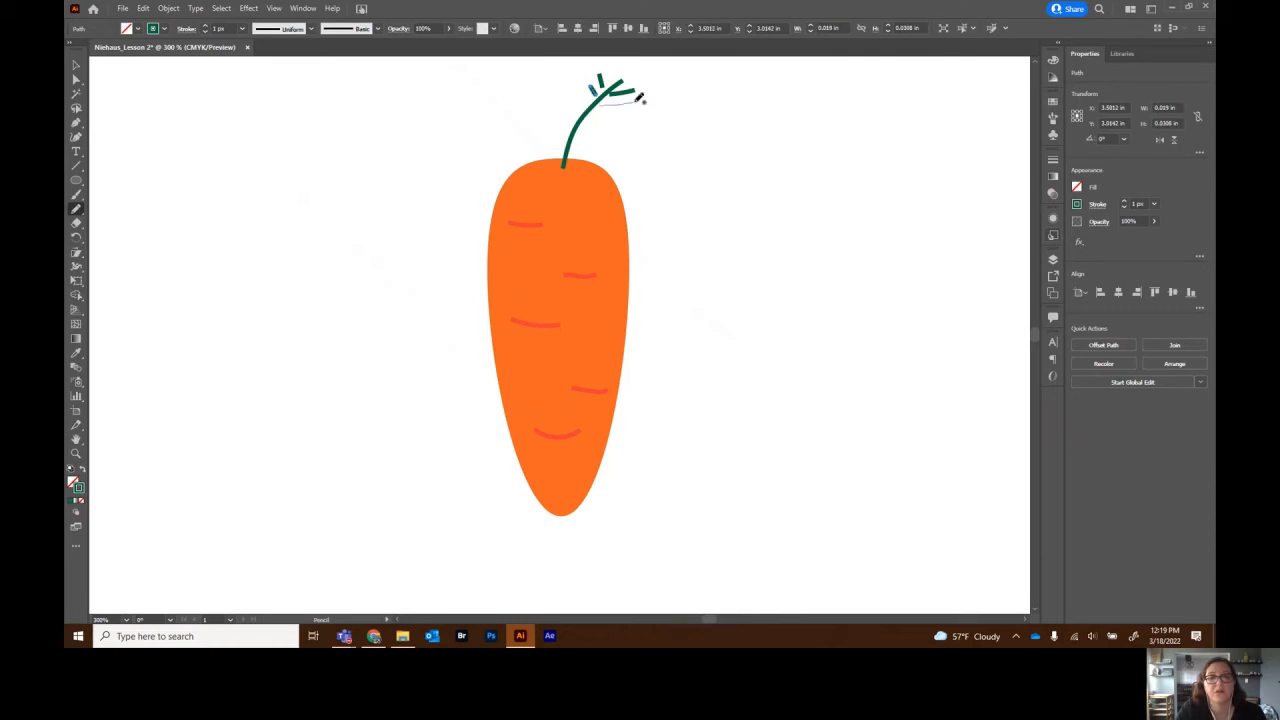
{"action": "left_click", "coordinate": [75, 65]}
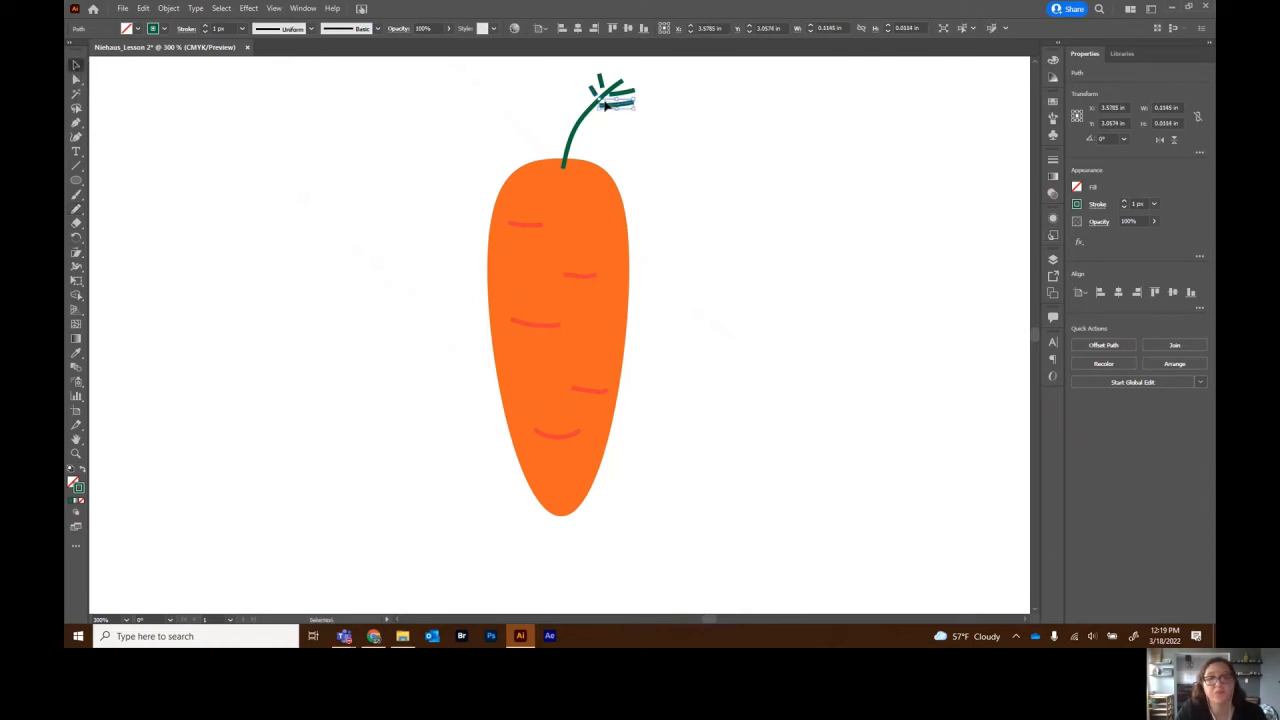
{"action": "left_click", "coordinate": [606, 110]}
{"action": "left_click_drag", "start_coordinate": [604, 106], "coordinate": [602, 106]}
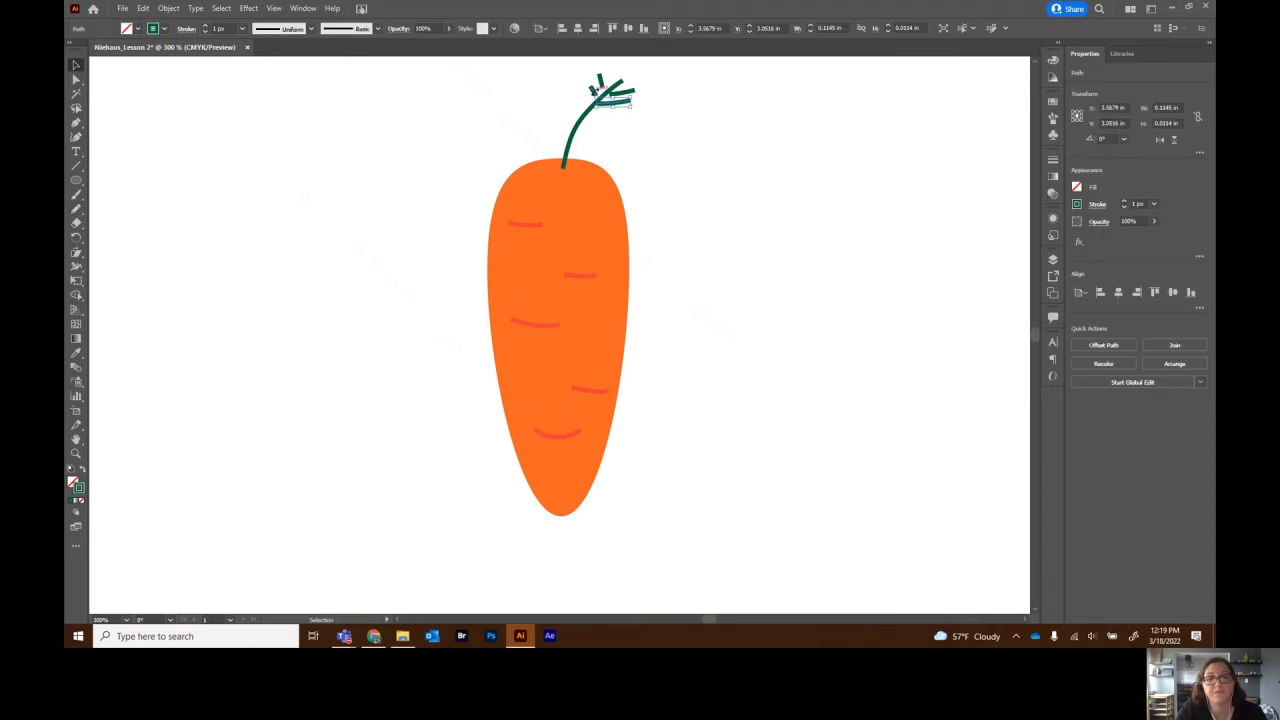
{"action": "left_click", "coordinate": [596, 90]}
{"action": "left_click_drag", "start_coordinate": [601, 83], "coordinate": [620, 92]}
{"action": "left_click", "coordinate": [678, 177]}
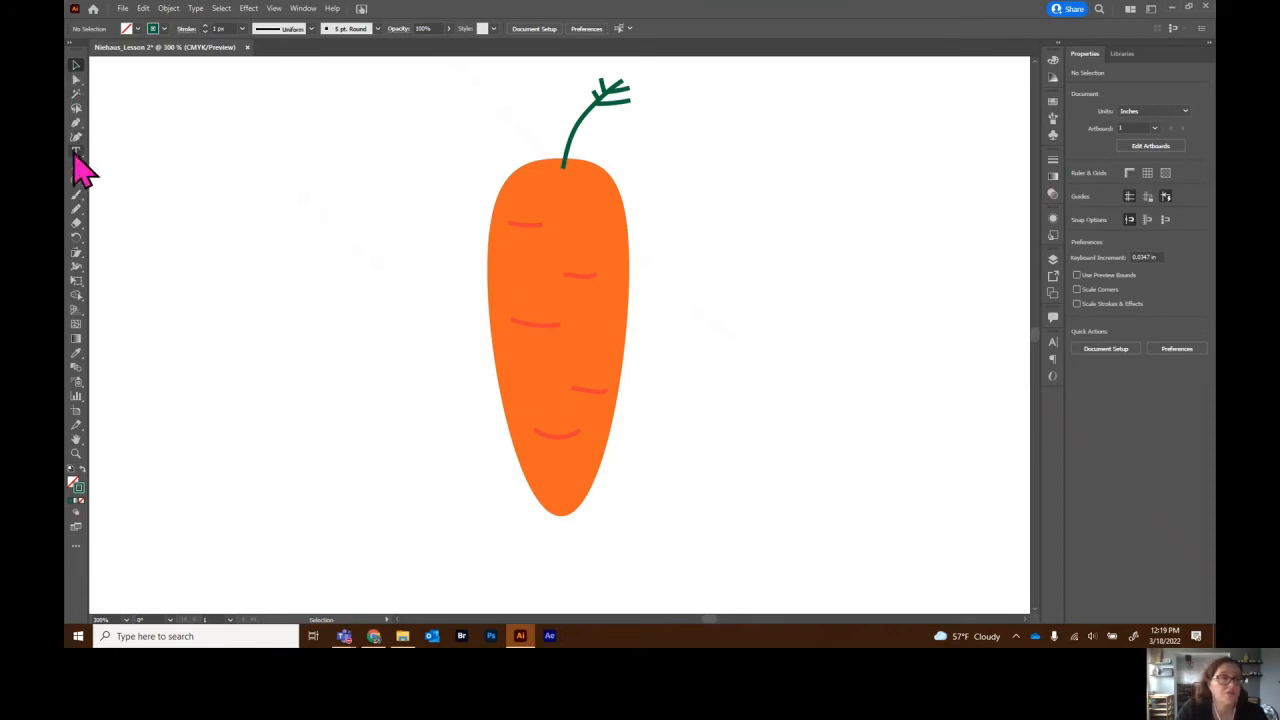
- Draw a second and third green stem from the carrot top, one leaning upper-left
{"action": "left_click", "coordinate": [77, 209]}
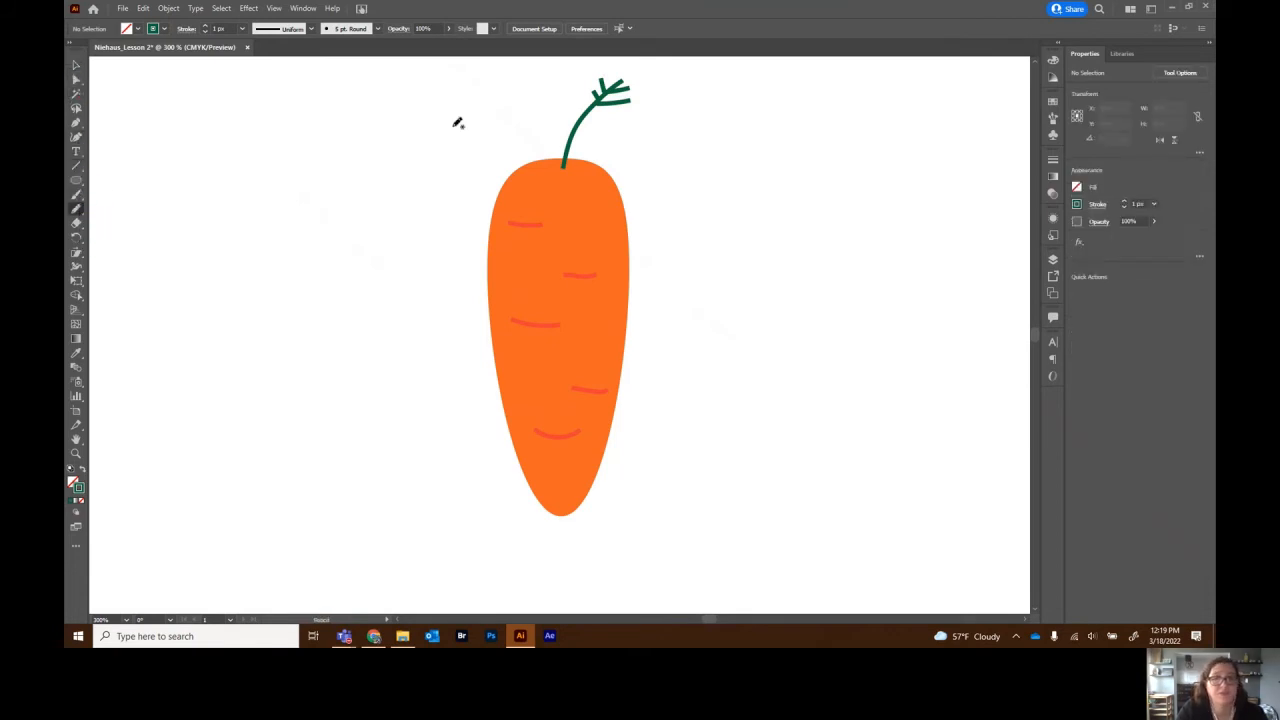
{"action": "mouse_move", "coordinate": [553, 170]}
{"action": "left_mouse_down"}
{"action": "mouse_move", "coordinate": [542, 84]}
{"action": "mouse_move", "coordinate": [554, 95]}
{"action": "mouse_move", "coordinate": [538, 97]}
{"action": "mouse_move", "coordinate": [563, 101]}
{"action": "mouse_move", "coordinate": [533, 102]}
{"action": "mouse_move", "coordinate": [550, 108]}
{"action": "left_mouse_up"}
{"action": "left_click", "coordinate": [77, 66]}
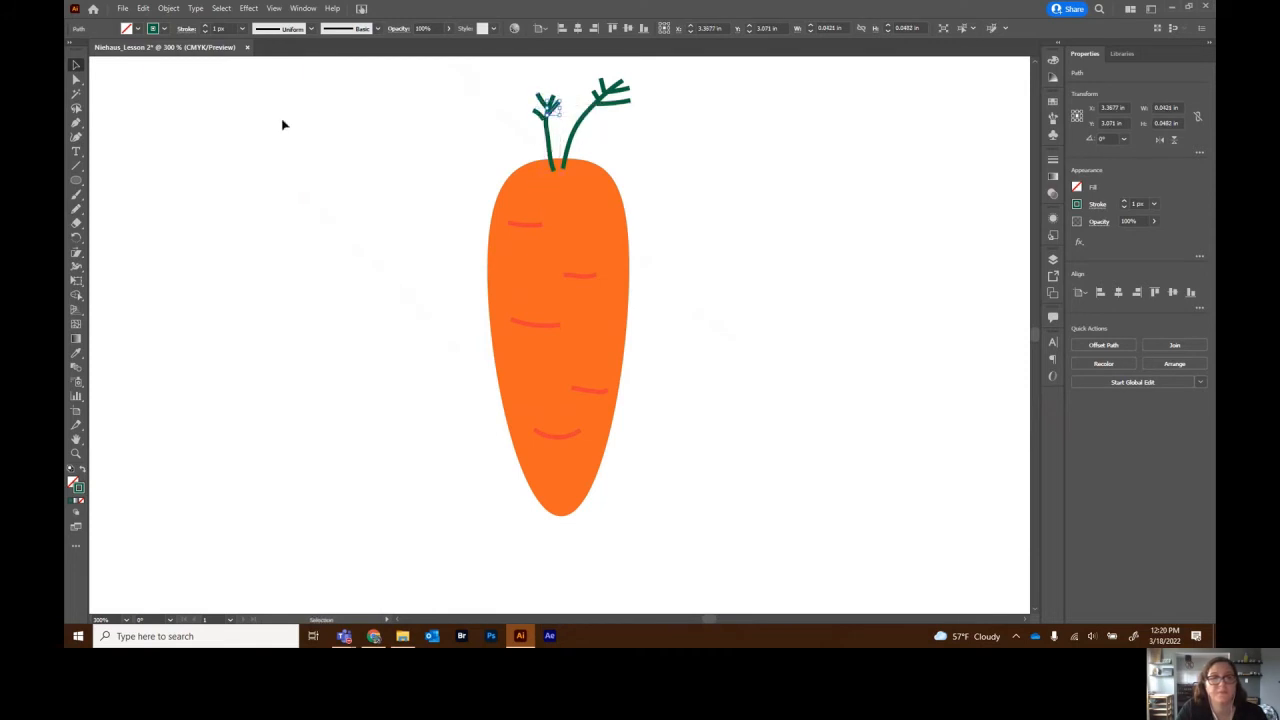
{"action": "left_click", "coordinate": [76, 208]}
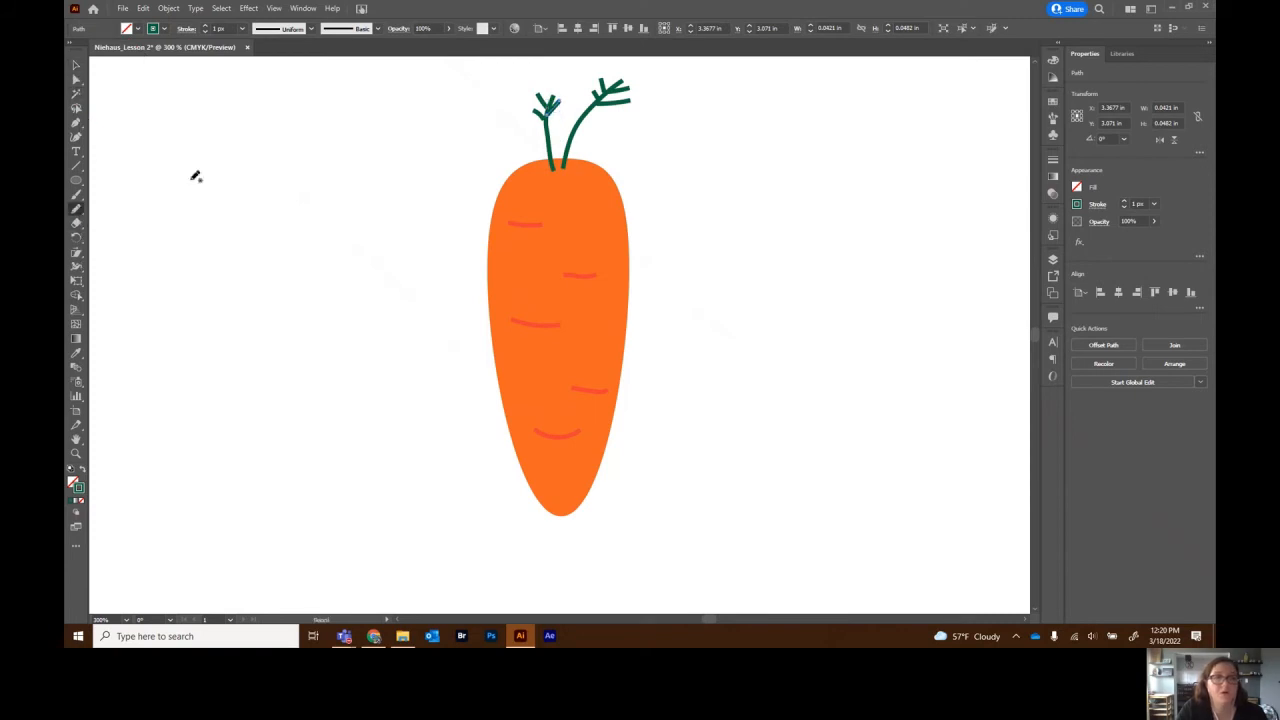
{"action": "mouse_move", "coordinate": [540, 163]}
{"action": "left_mouse_down"}
{"action": "mouse_move", "coordinate": [491, 64]}
{"action": "mouse_move", "coordinate": [509, 107]}
{"action": "mouse_move", "coordinate": [494, 94]}
{"action": "mouse_move", "coordinate": [509, 93]}
{"action": "left_mouse_up"}
{"action": "left_click", "coordinate": [76, 66]}
{"action": "left_click", "coordinate": [521, 91]}
{"action": "left_click", "coordinate": [769, 174]}
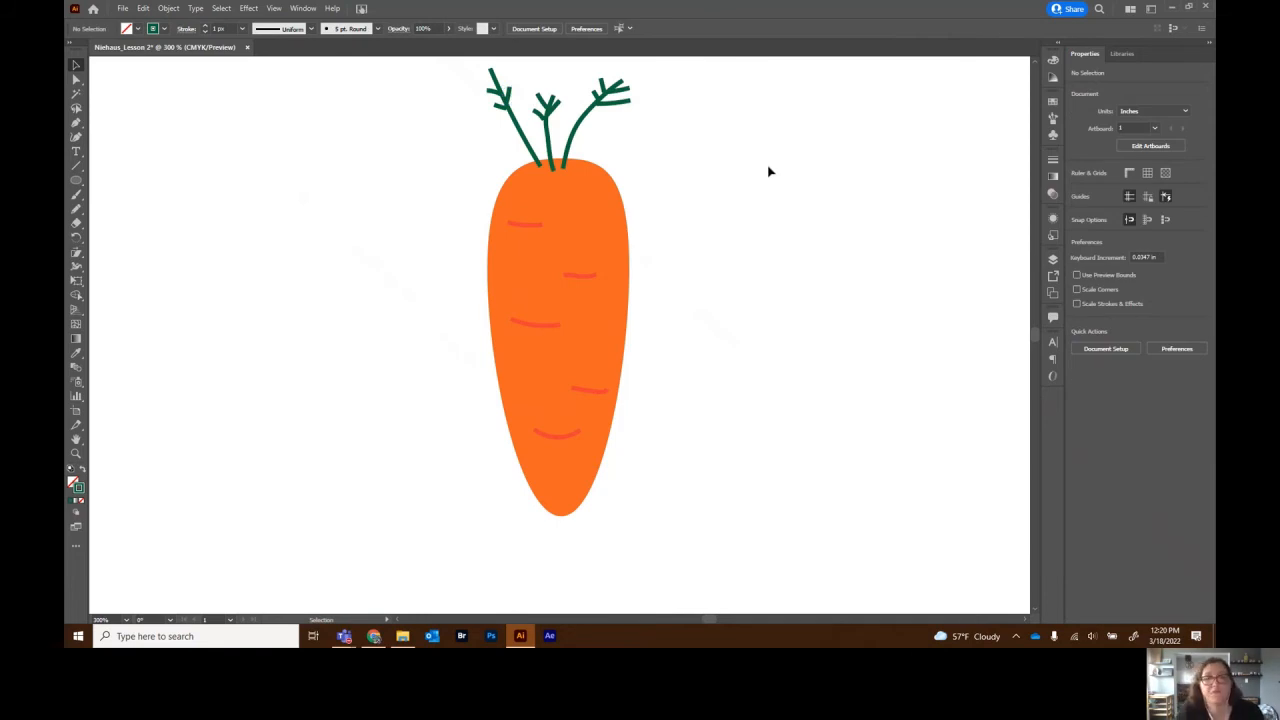
- Rename Layer 1 to 'Carrots' in the Layers panel
{"action": "left_click", "coordinate": [1052, 259]}
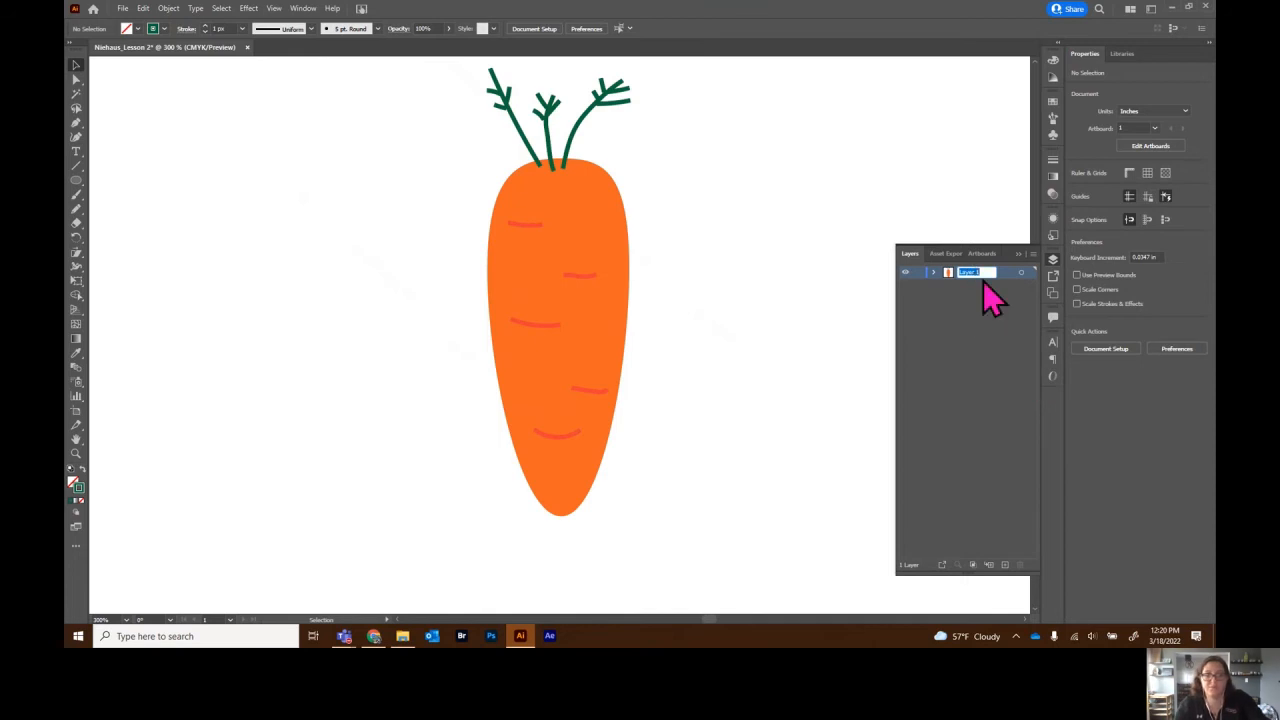
{"action": "type", "text": "Ca"}
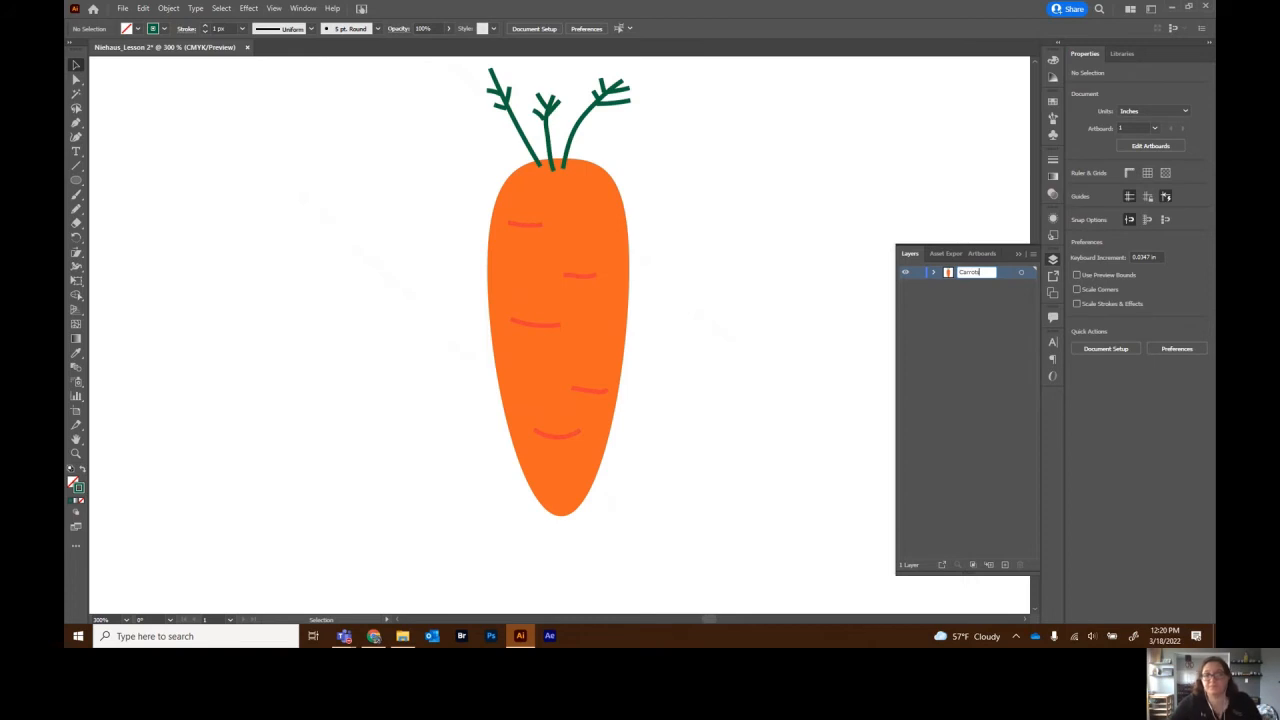
{"action": "type", "text": "rrots"}
{"action": "key", "text": "Return"}
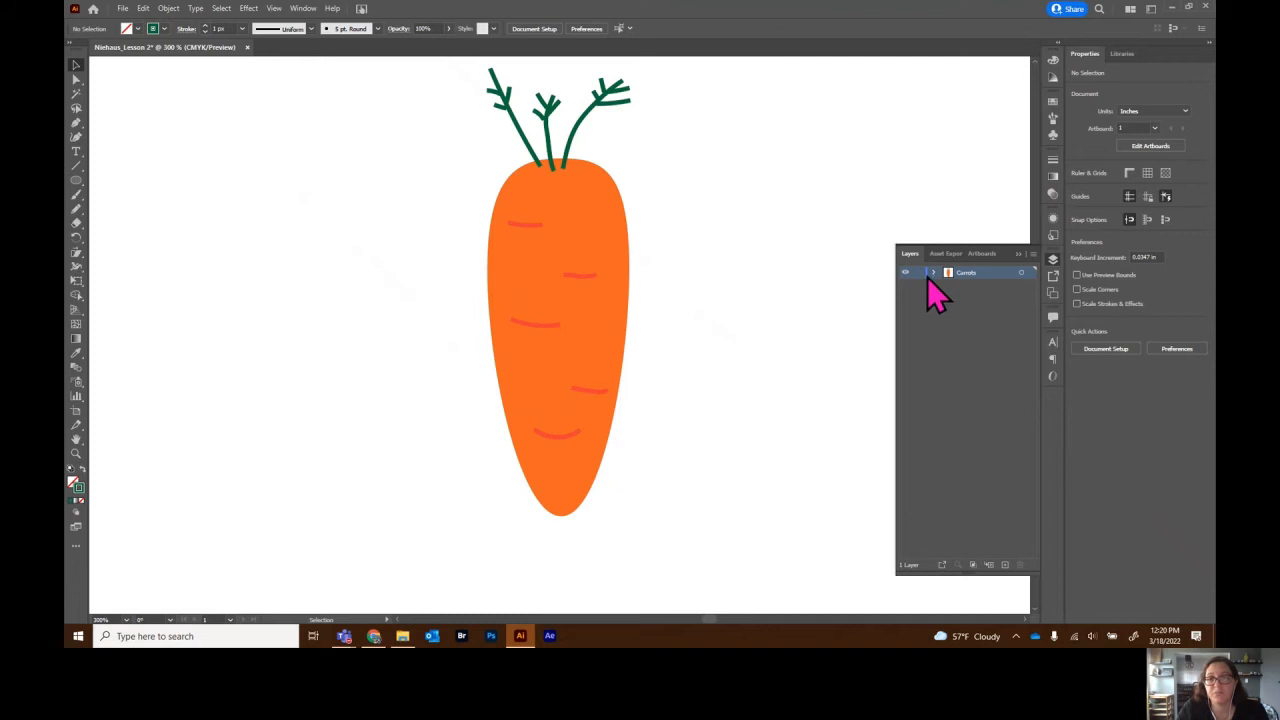
- Select the carrot body, red lines and a green stem on the canvas in turn
{"action": "left_click", "coordinate": [584, 271]}
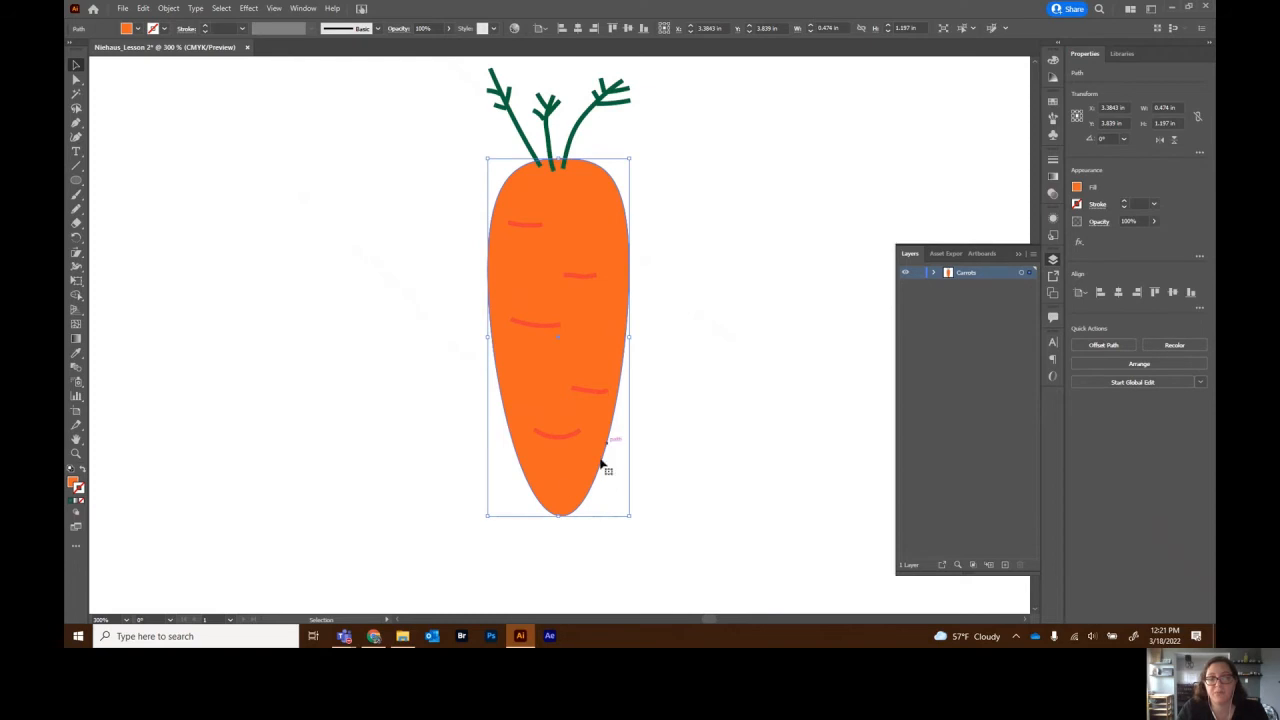
{"action": "left_click", "coordinate": [562, 436]}
{"action": "left_click", "coordinate": [600, 393]}
{"action": "left_click", "coordinate": [571, 150]}
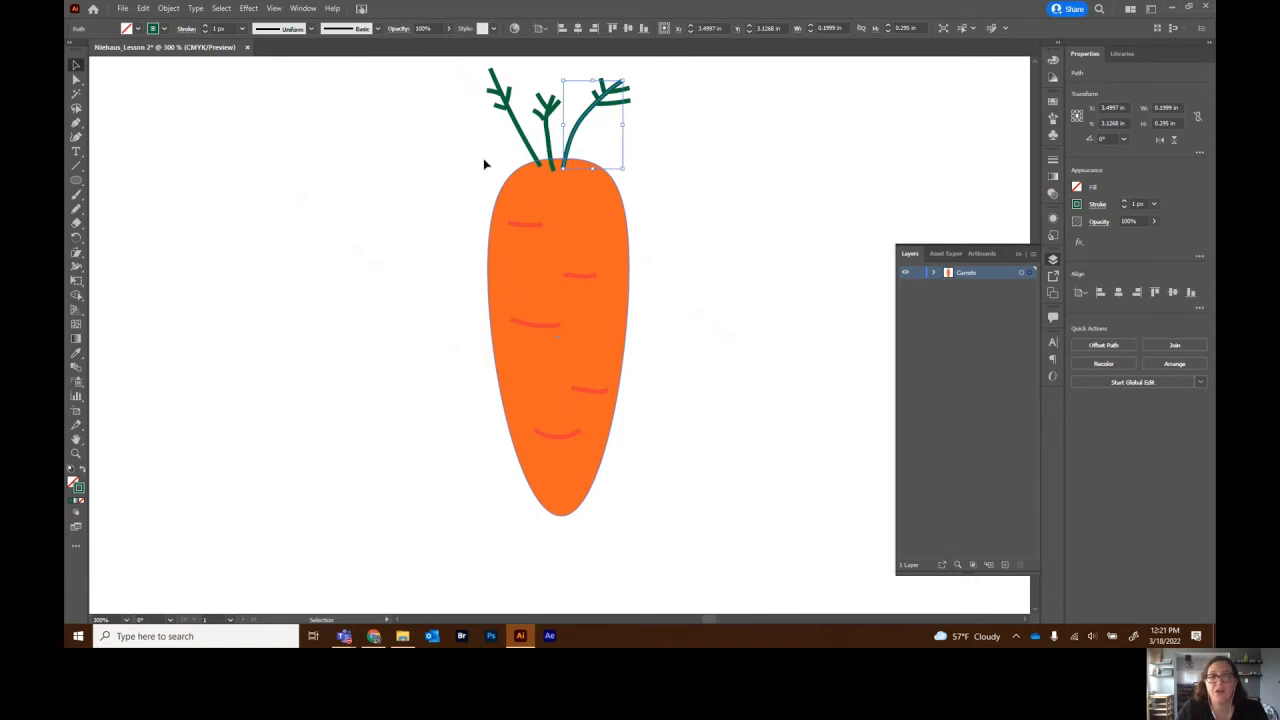
{"action": "left_click", "coordinate": [560, 207]}
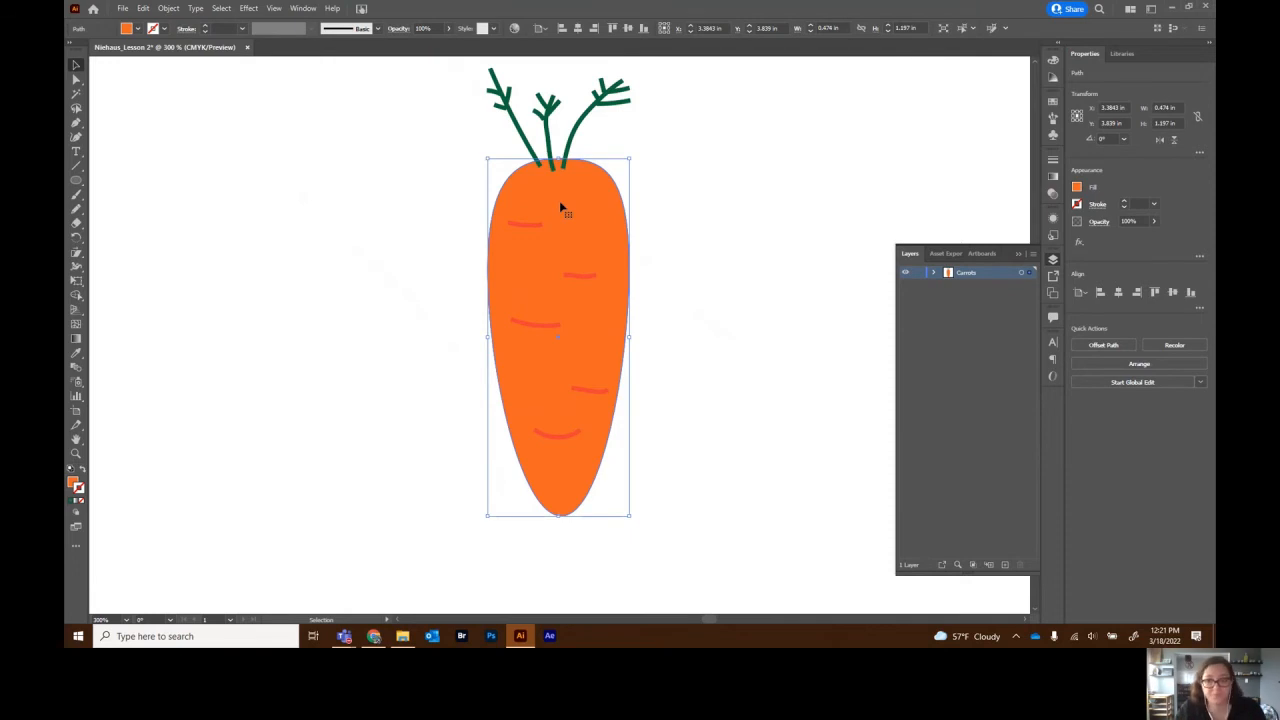
- Move 13 selected paths lower in the Carrots layer so the stems sit behind the body
{"action": "left_click", "coordinate": [934, 273]}
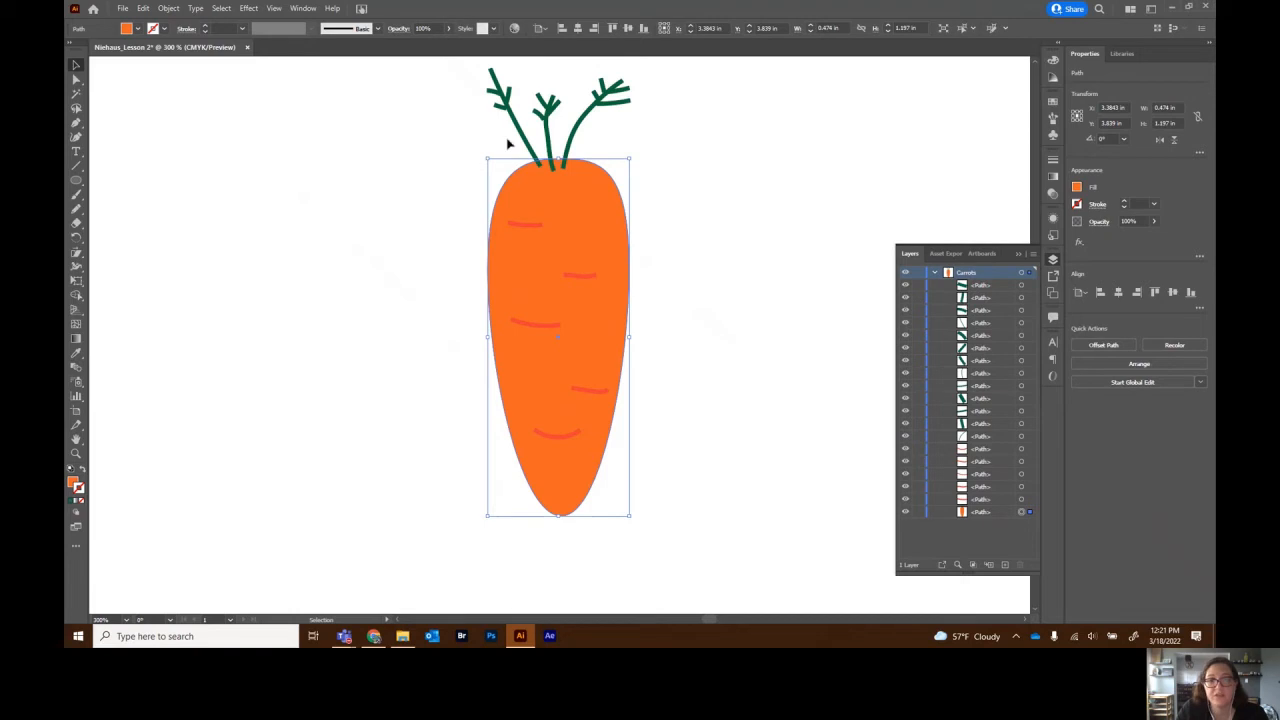
{"action": "left_click", "coordinate": [984, 288]}
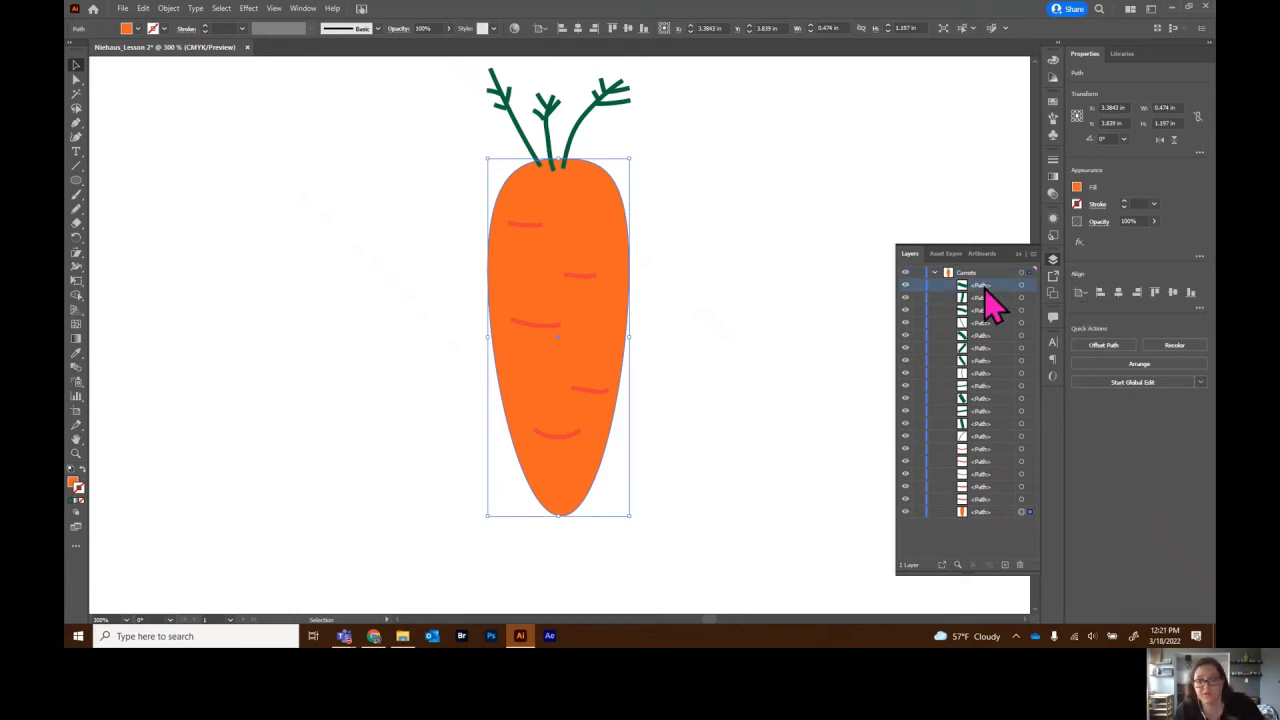
{"action": "left_click", "coordinate": [985, 438], "text": "shift"}
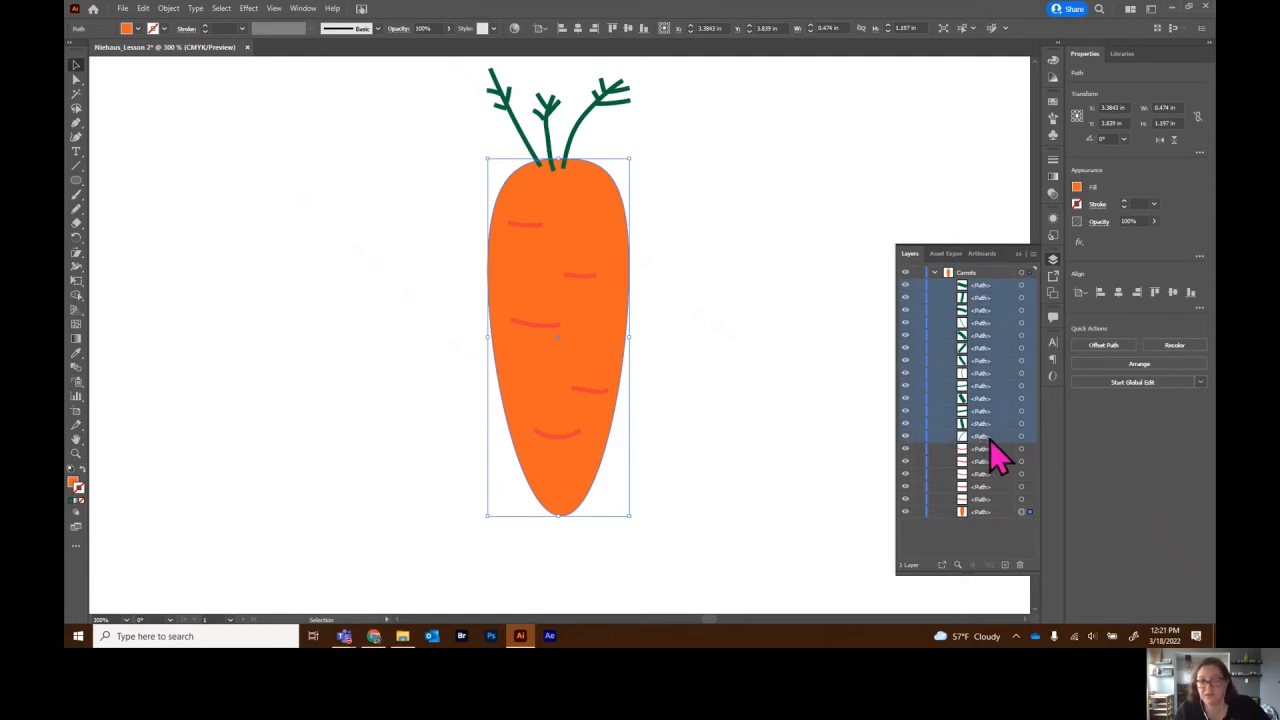
{"action": "left_click_drag", "start_coordinate": [988, 438], "coordinate": [984, 516]}
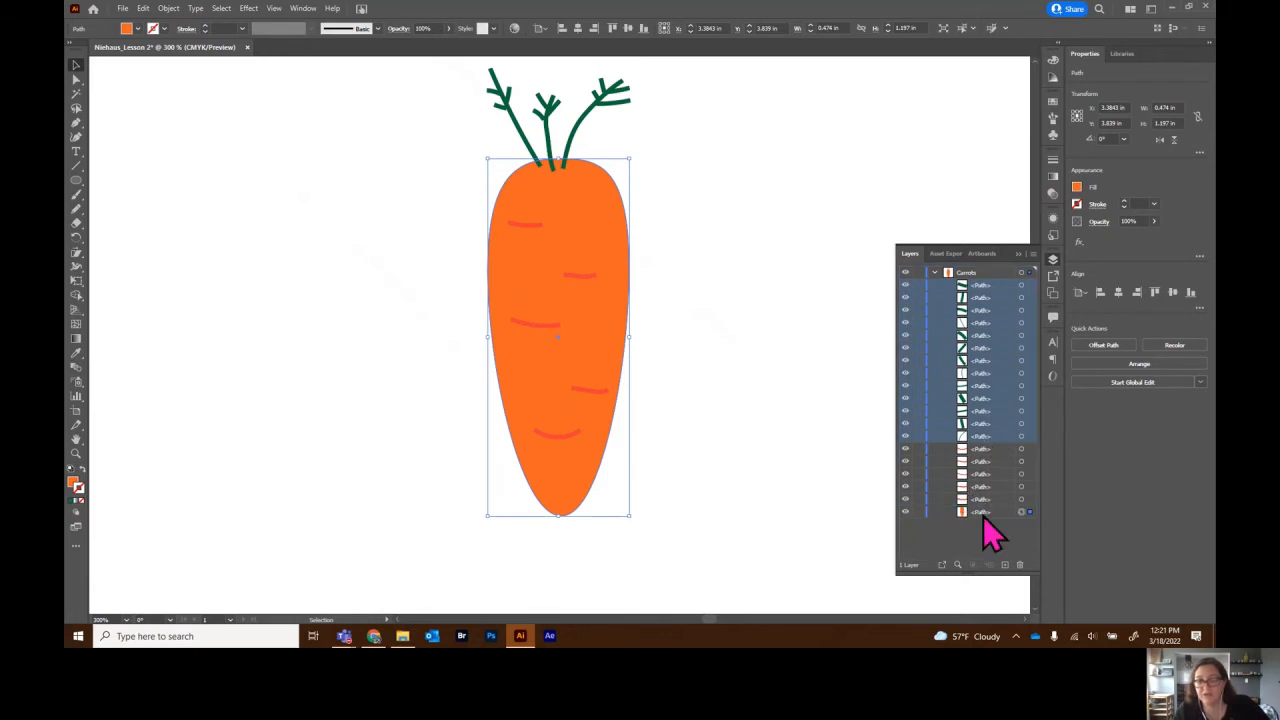
{"action": "left_click_drag", "start_coordinate": [993, 436], "coordinate": [989, 517]}
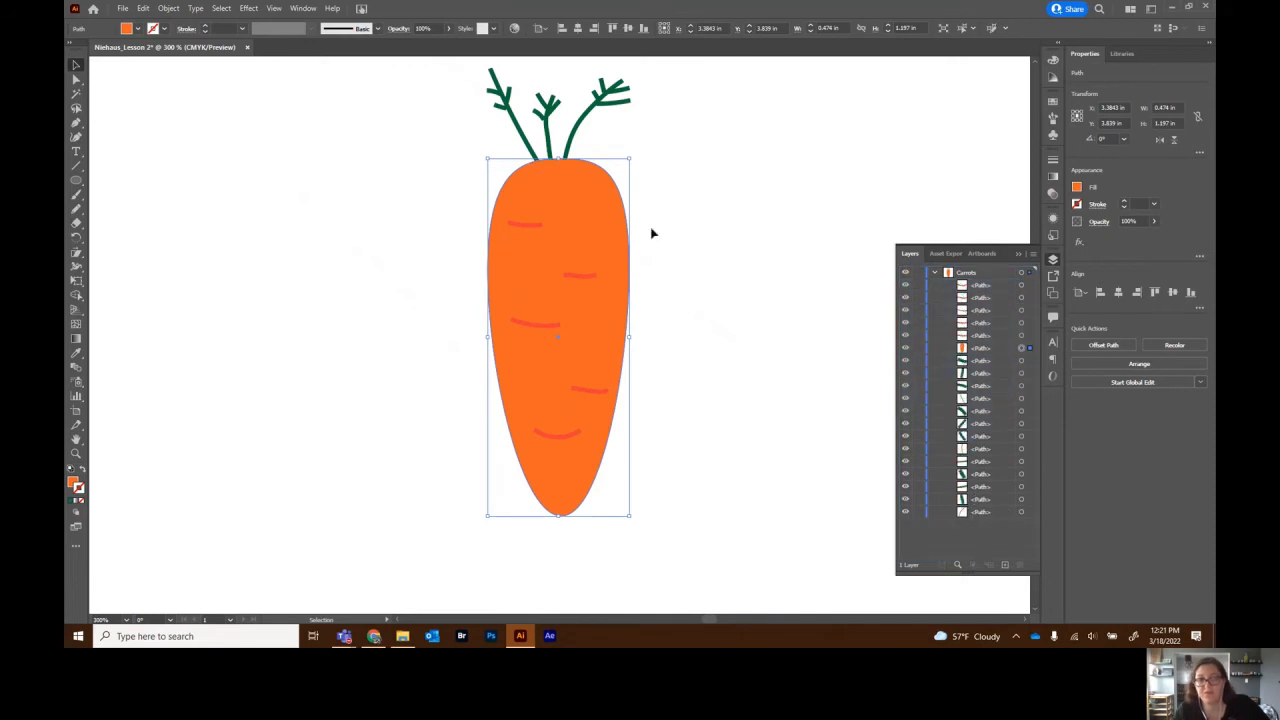
{"action": "left_click", "coordinate": [716, 182]}
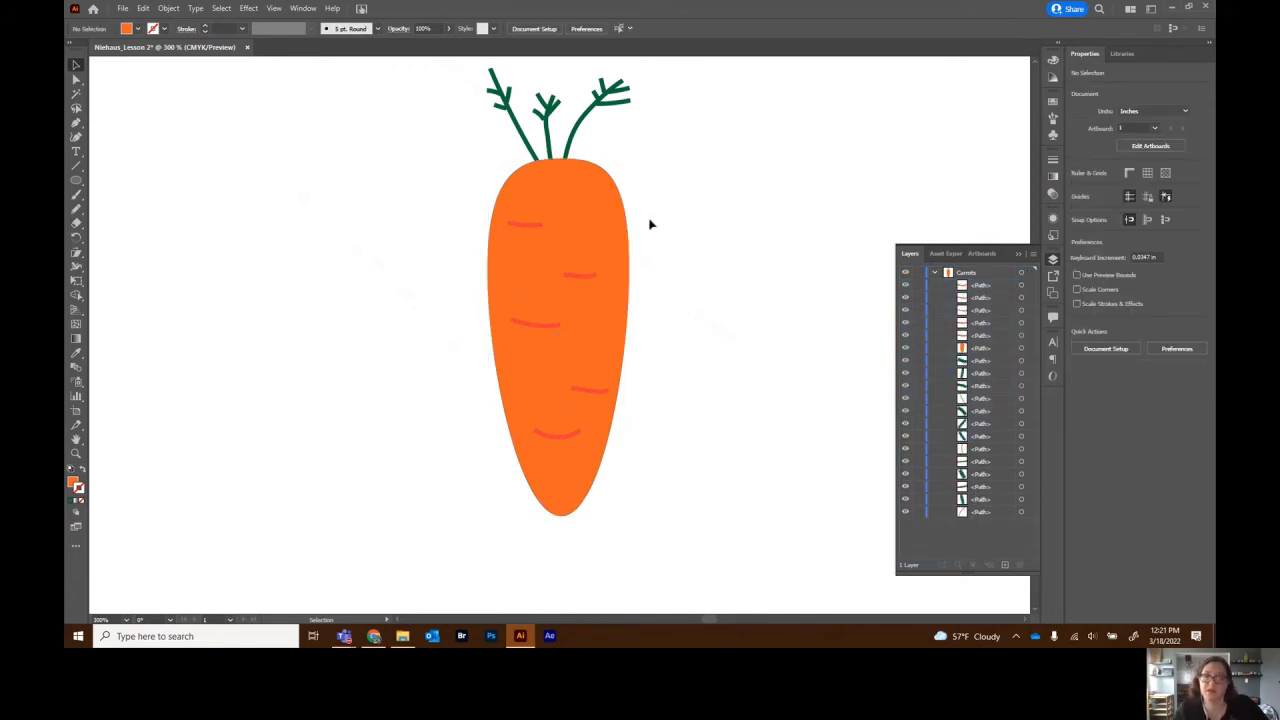
{"action": "left_click", "coordinate": [935, 273]}
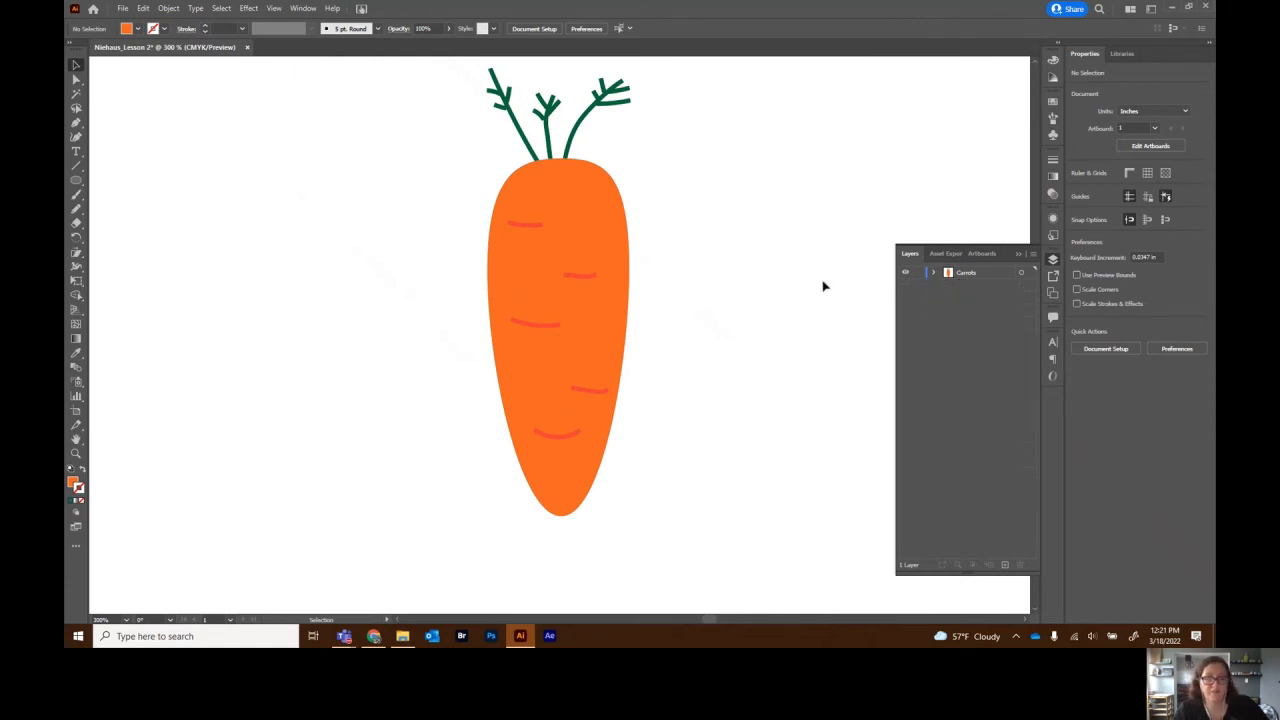
- Zoom out, marquee-select all the carrot pieces and group them
{"action": "key", "text": "ctrl+minus"}
{"action": "key", "text": "ctrl+minus"}
{"action": "key", "text": "ctrl+minus"}
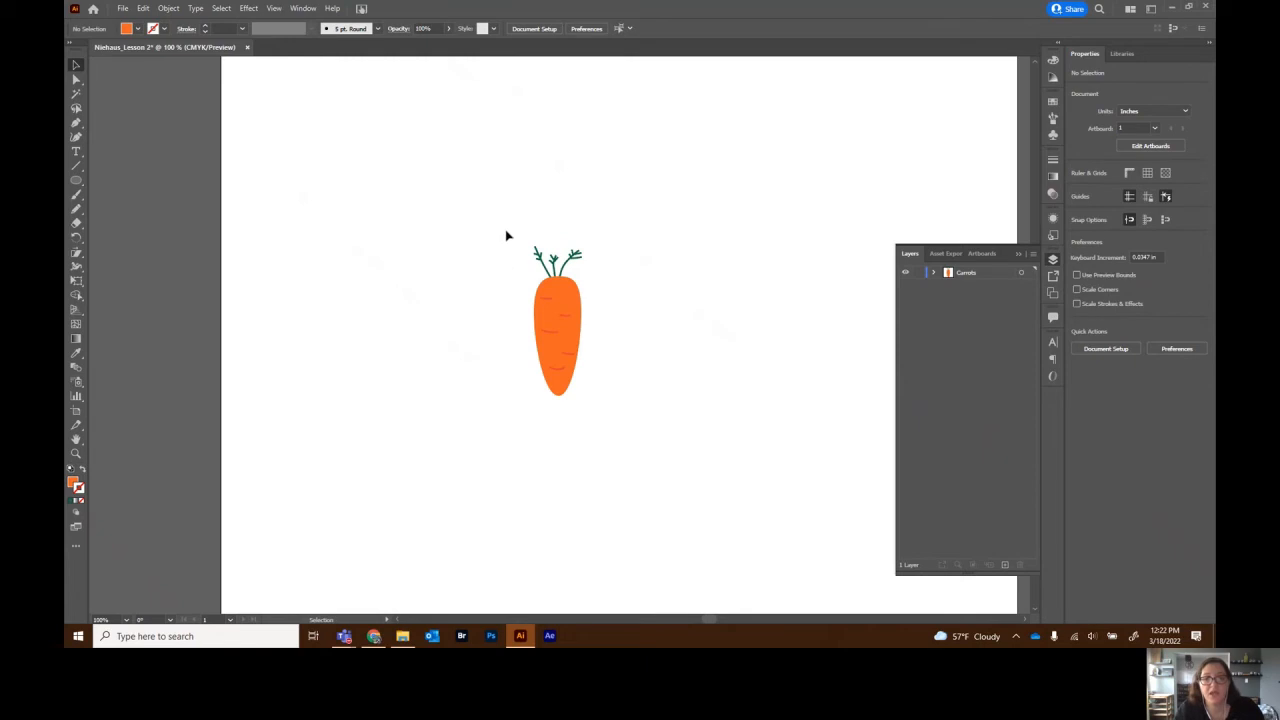
{"action": "left_click_drag", "start_coordinate": [511, 225], "coordinate": [608, 418]}
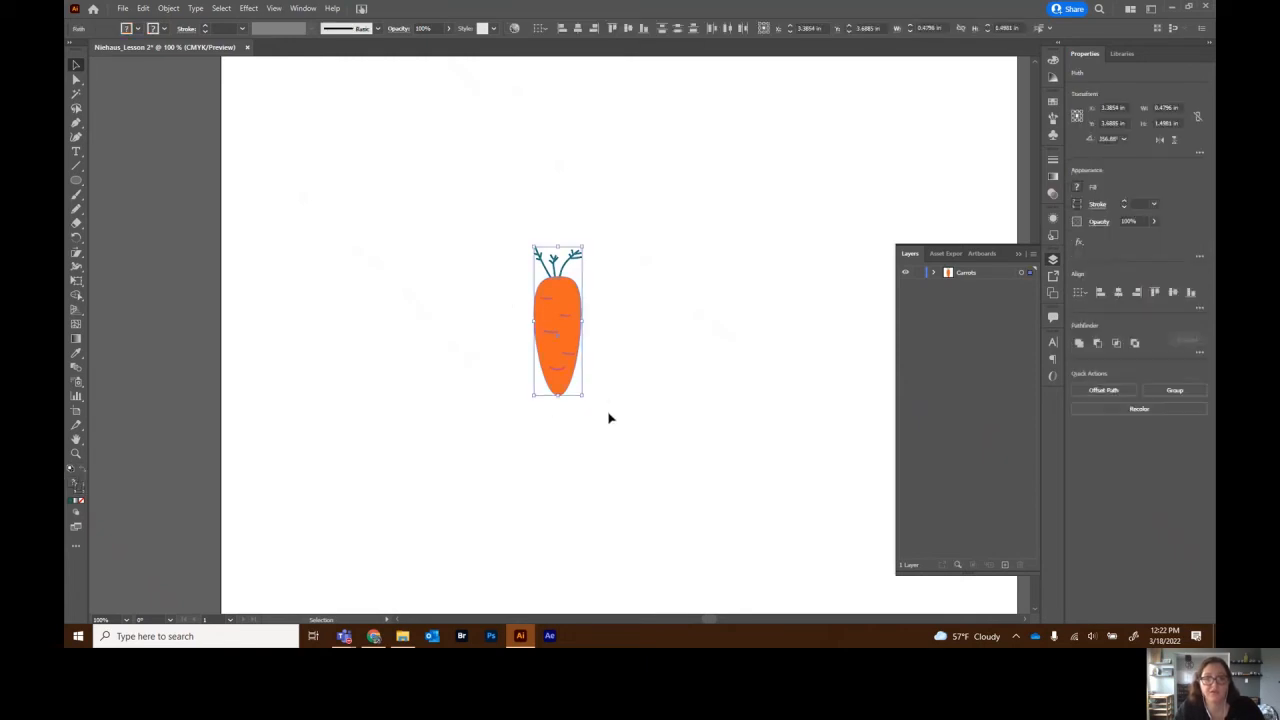
{"action": "right_click", "coordinate": [552, 350]}
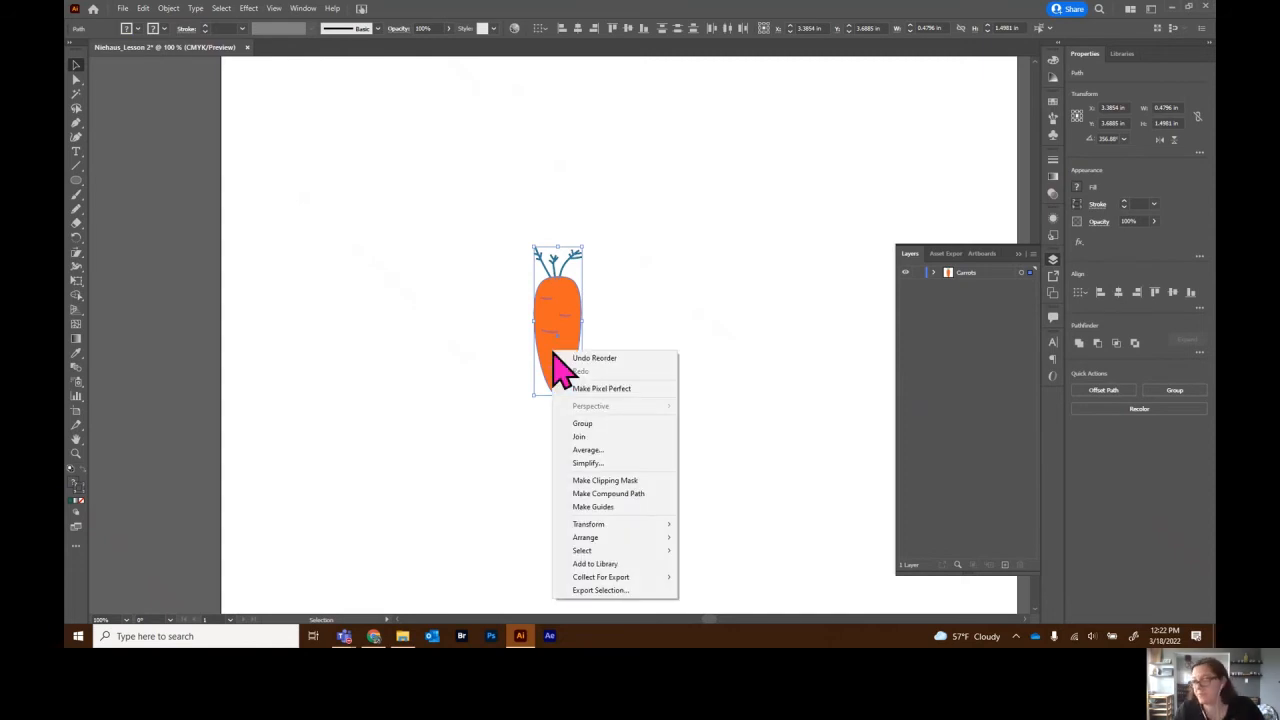
{"action": "left_click", "coordinate": [605, 426]}
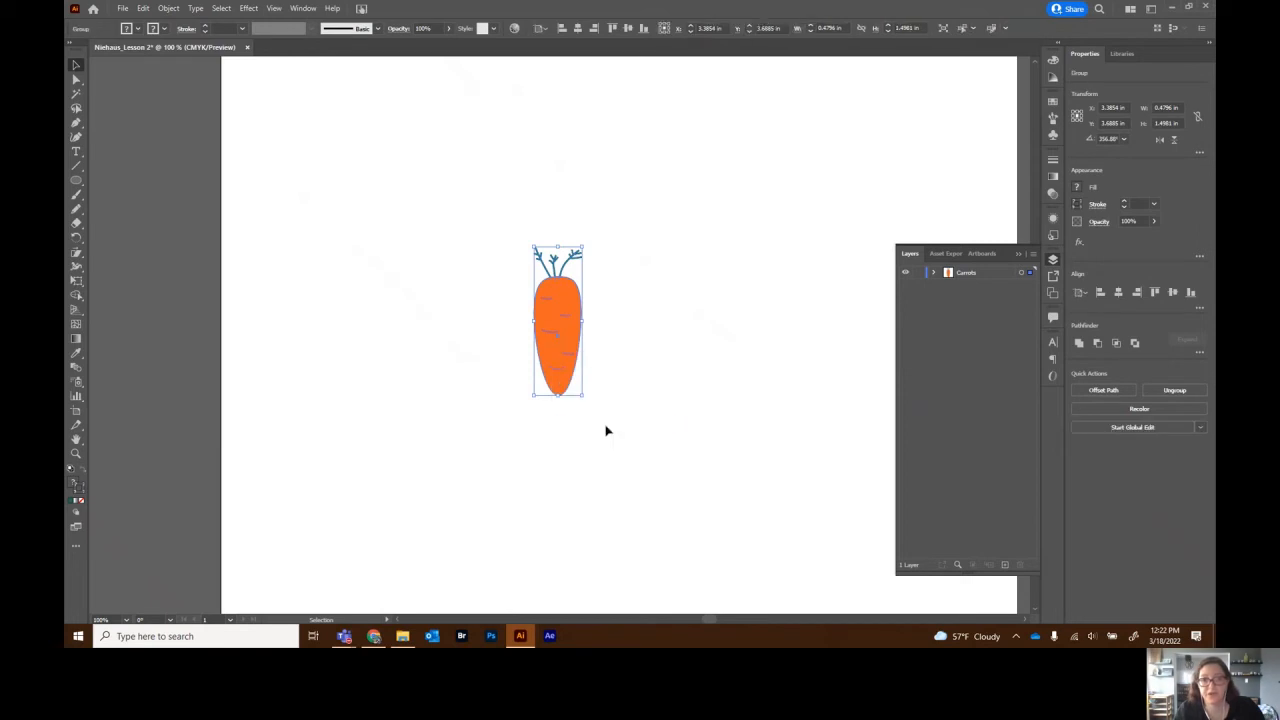
{"action": "left_click_drag", "start_coordinate": [569, 374], "coordinate": [600, 372]}
{"action": "left_click", "coordinate": [637, 322]}
{"action": "left_click_drag", "start_coordinate": [500, 223], "coordinate": [649, 474]}
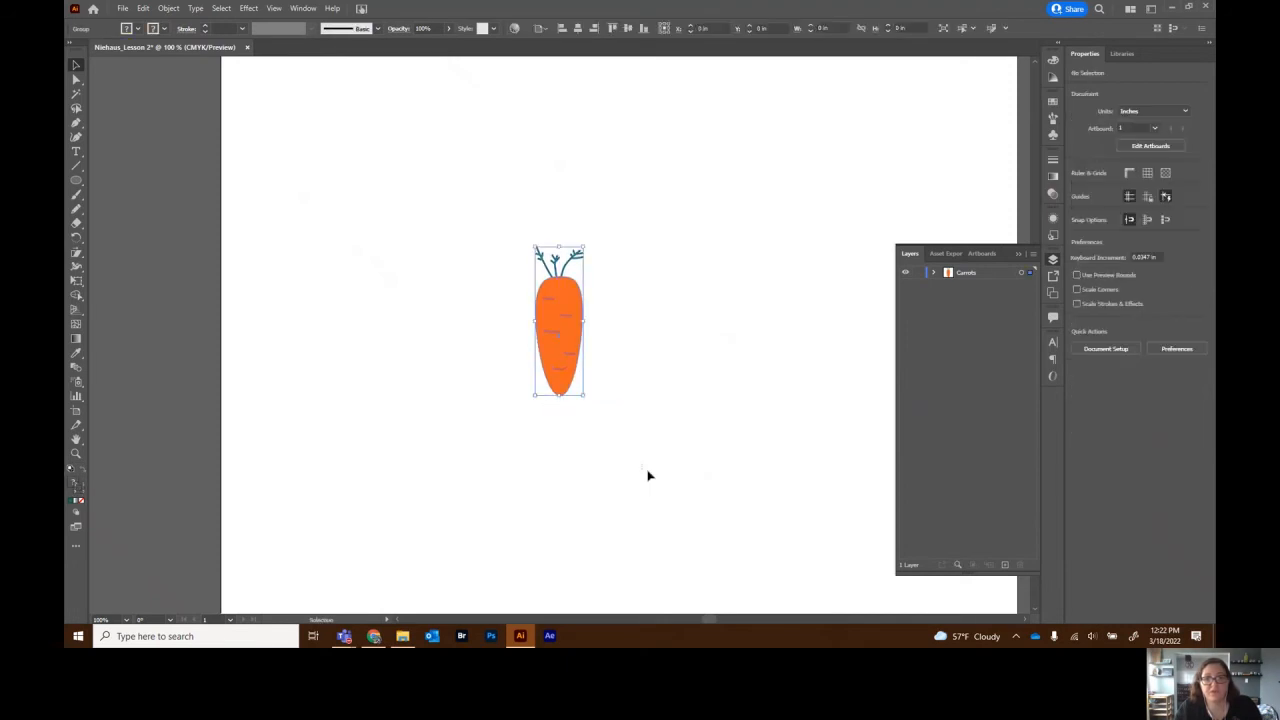
- Ungroup the carrot in the Carrots layer and regroup its paths into one group
{"action": "left_click", "coordinate": [934, 273]}
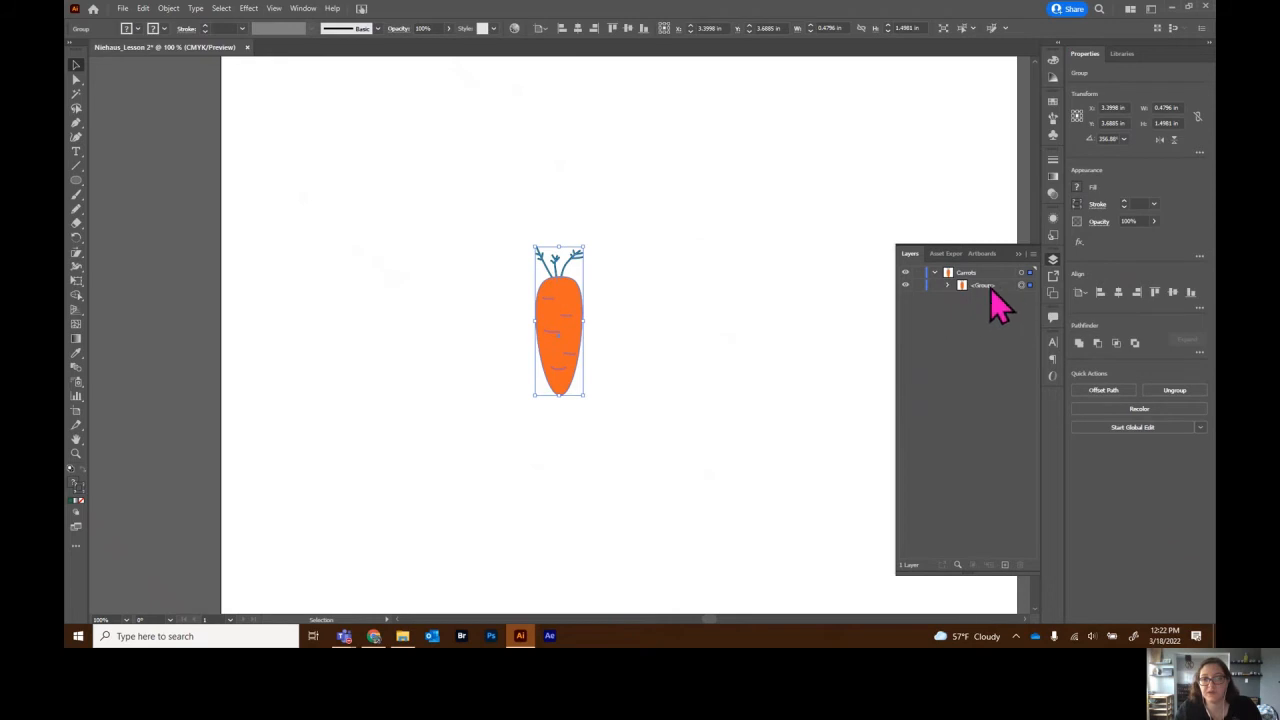
{"action": "left_click", "coordinate": [935, 274]}
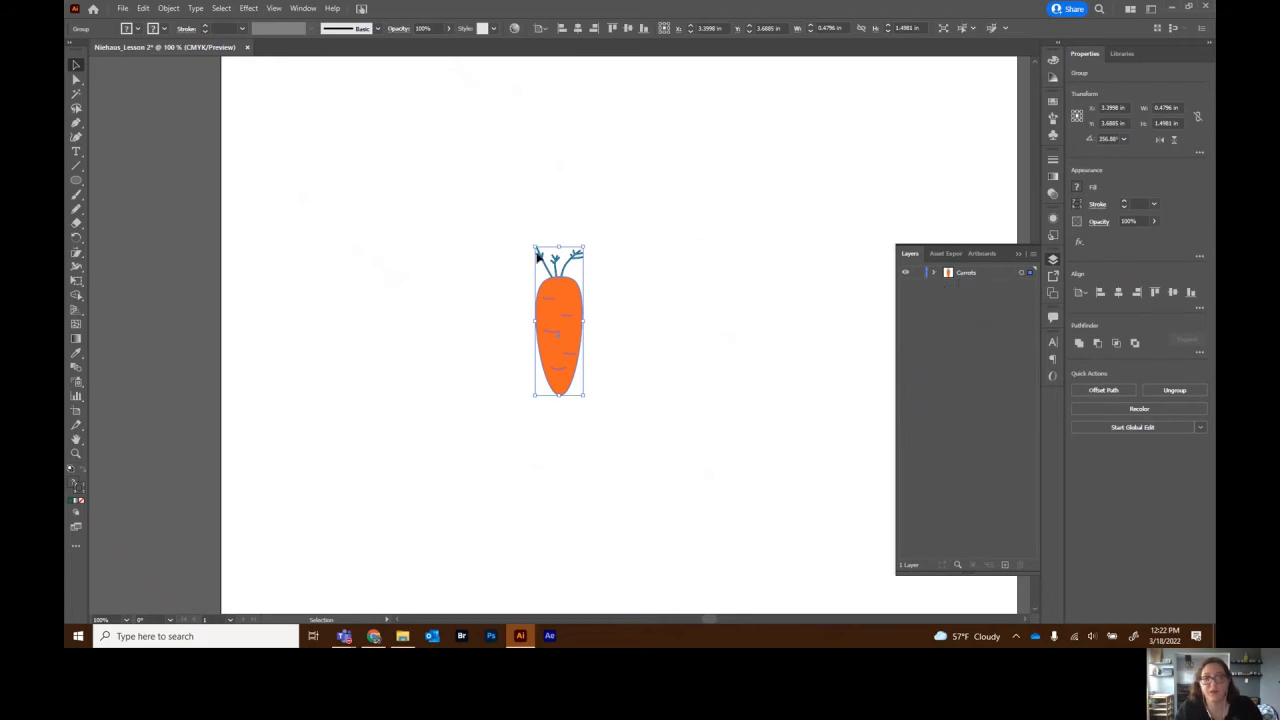
{"action": "right_click", "coordinate": [559, 291]}
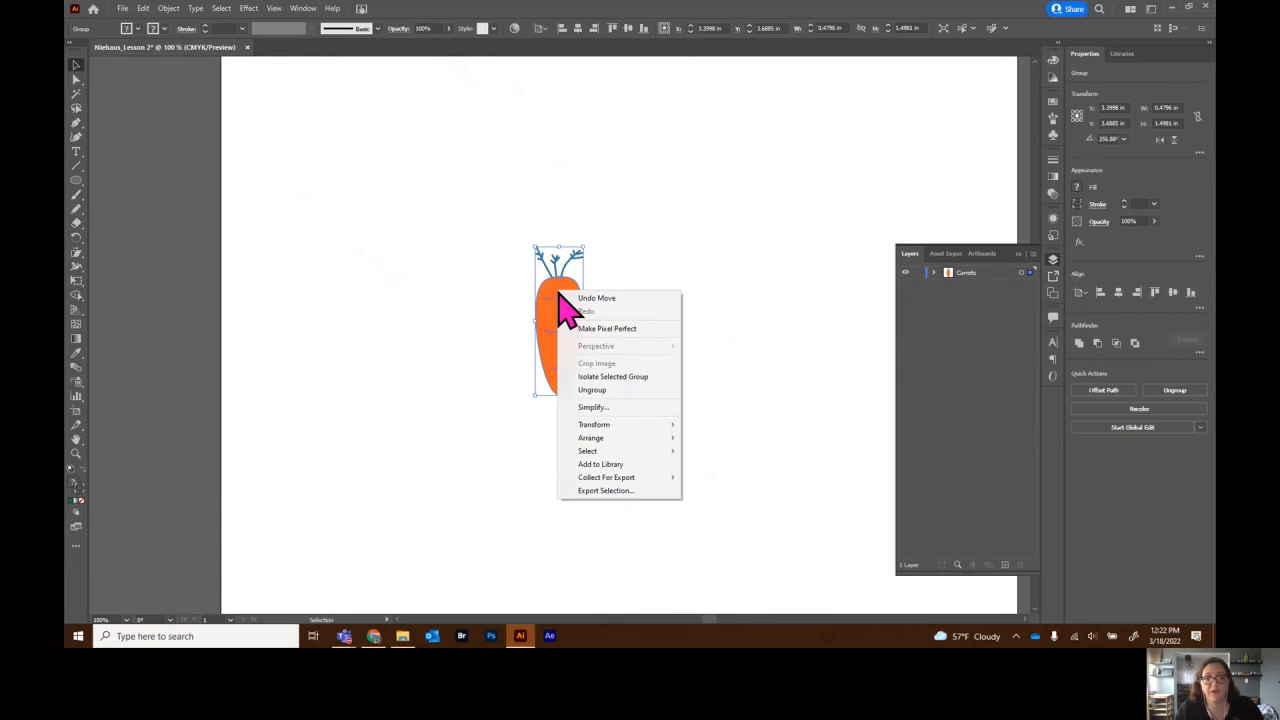
{"action": "left_click", "coordinate": [612, 390]}
{"action": "left_click", "coordinate": [935, 274]}
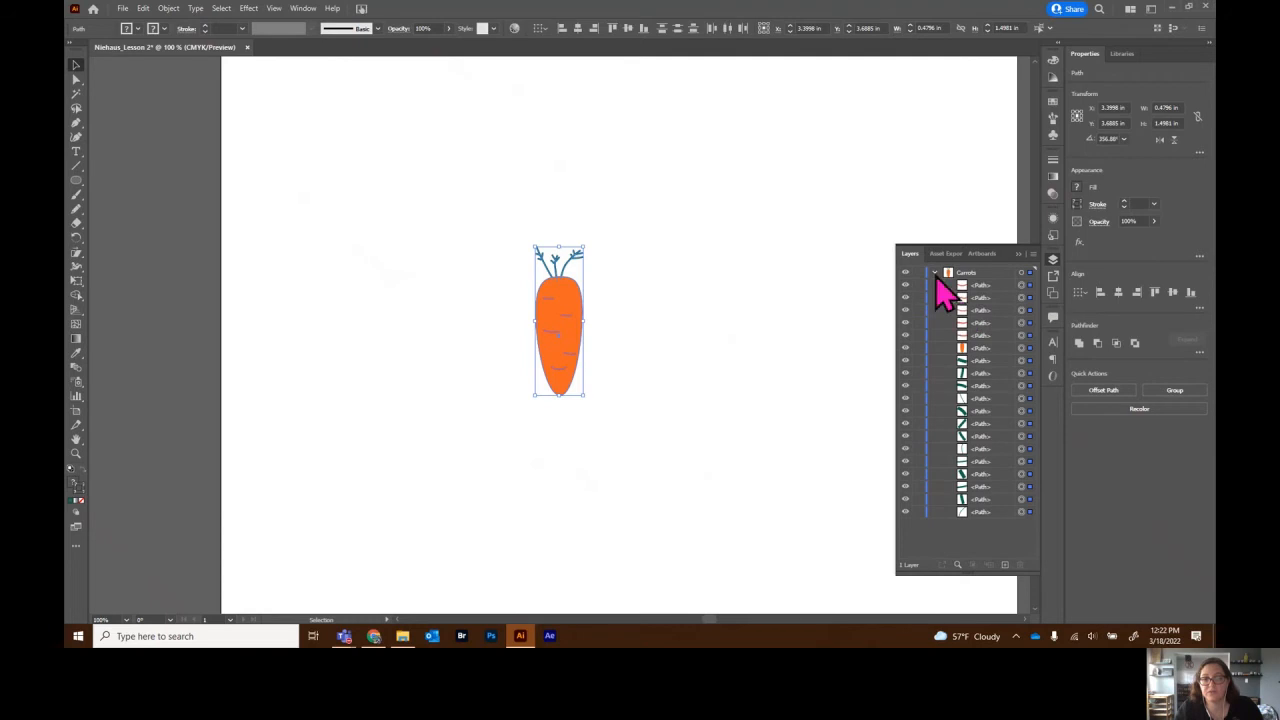
{"action": "right_click", "coordinate": [571, 308]}
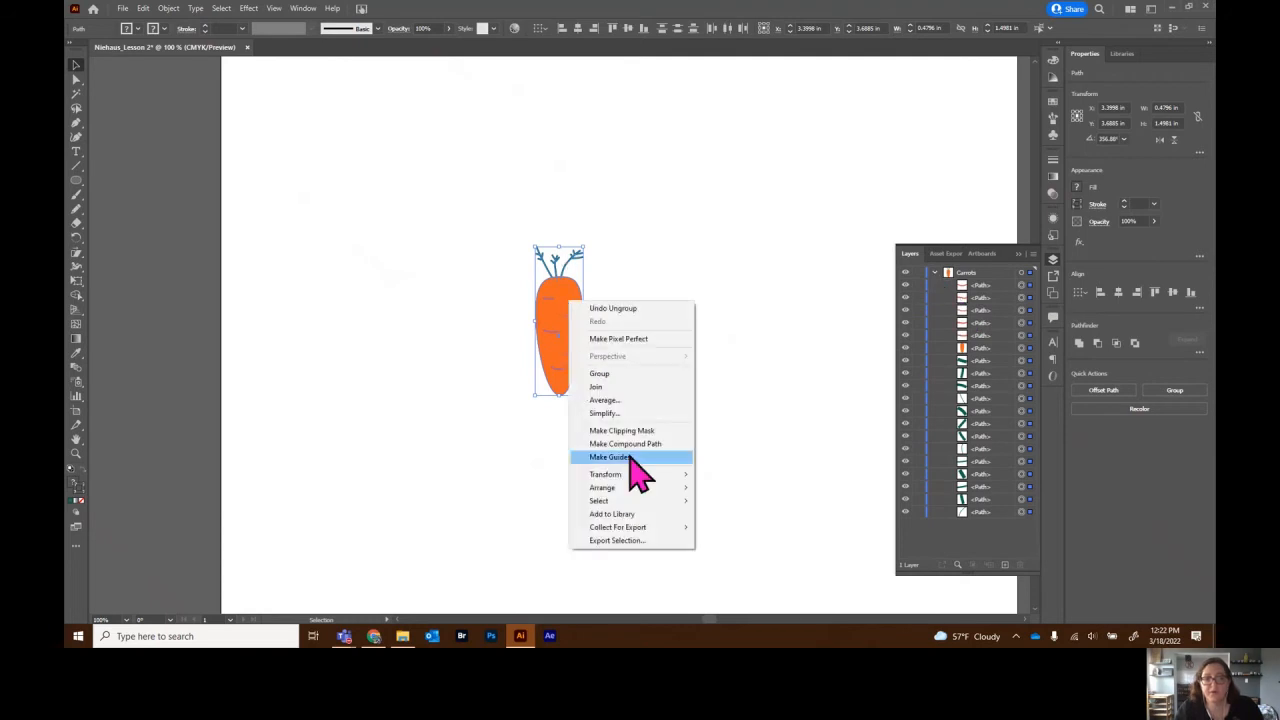
{"action": "left_click", "coordinate": [620, 375]}
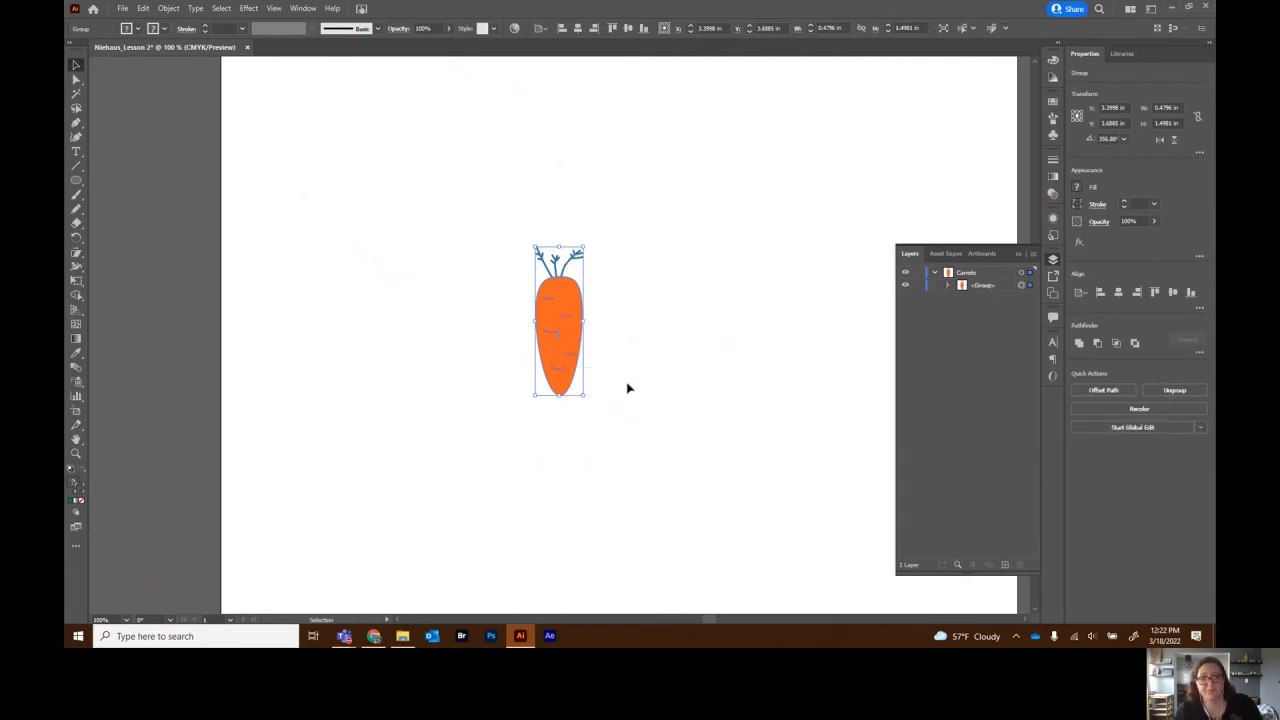
- Move the carrot group to the artboard's upper left and fit the artboard in the window
{"action": "left_click", "coordinate": [651, 371]}
{"action": "left_click_drag", "start_coordinate": [572, 333], "coordinate": [349, 195]}
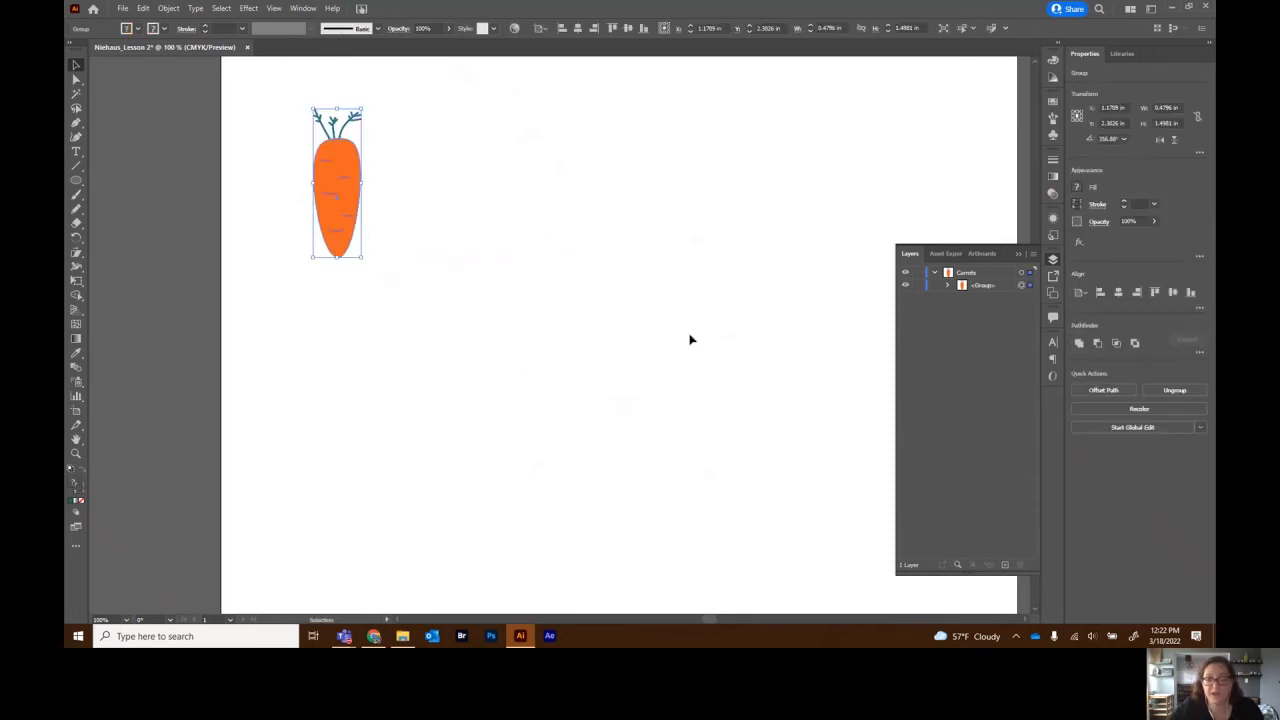
{"action": "key", "text": "a"}
{"action": "key", "text": "ctrl+0"}
- Draw a rectangle about 2.63 by 1.19 in below the carrot and fill it teal
{"action": "key", "text": "v"}
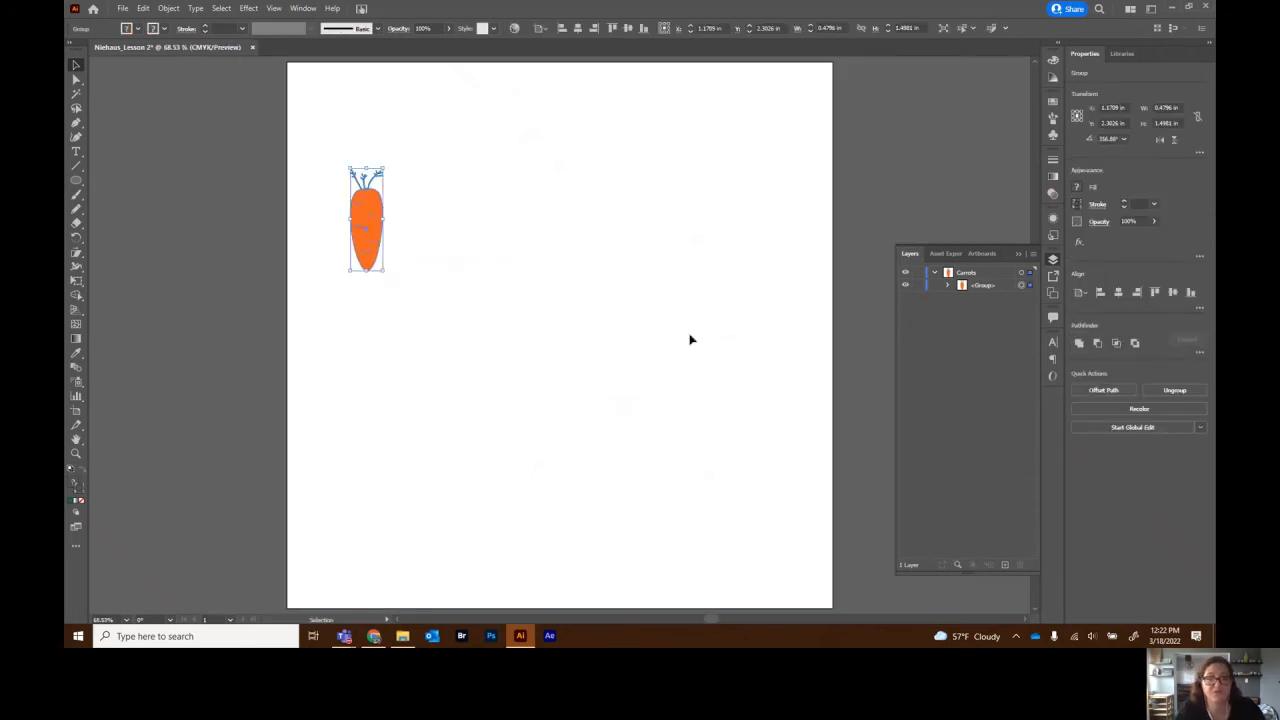
{"action": "left_click", "coordinate": [562, 365]}
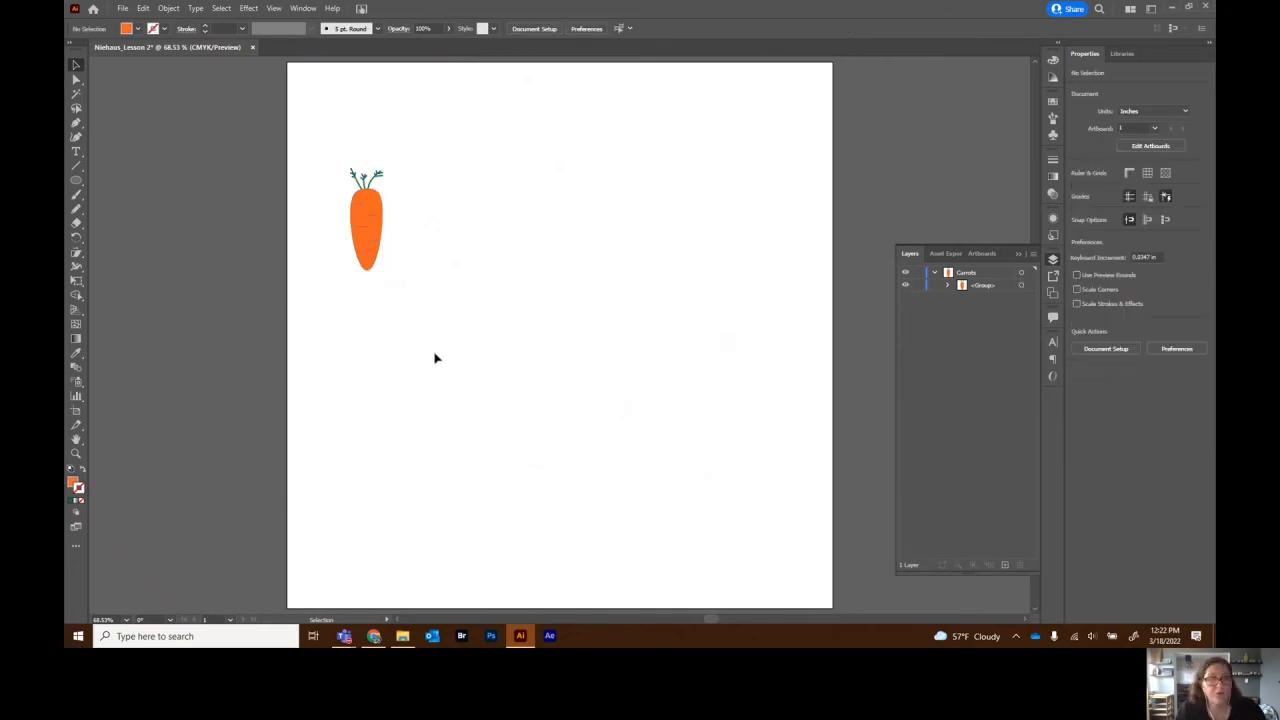
{"action": "left_click", "coordinate": [77, 182]}
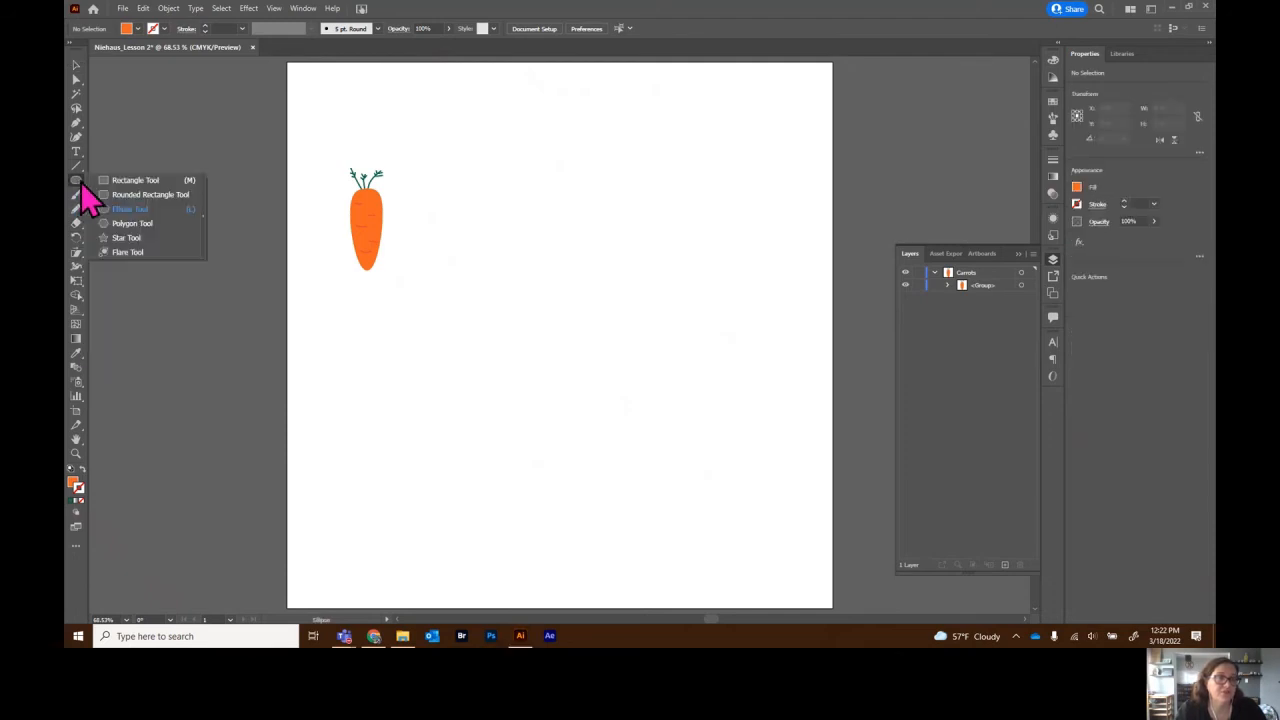
{"action": "left_click", "coordinate": [140, 181]}
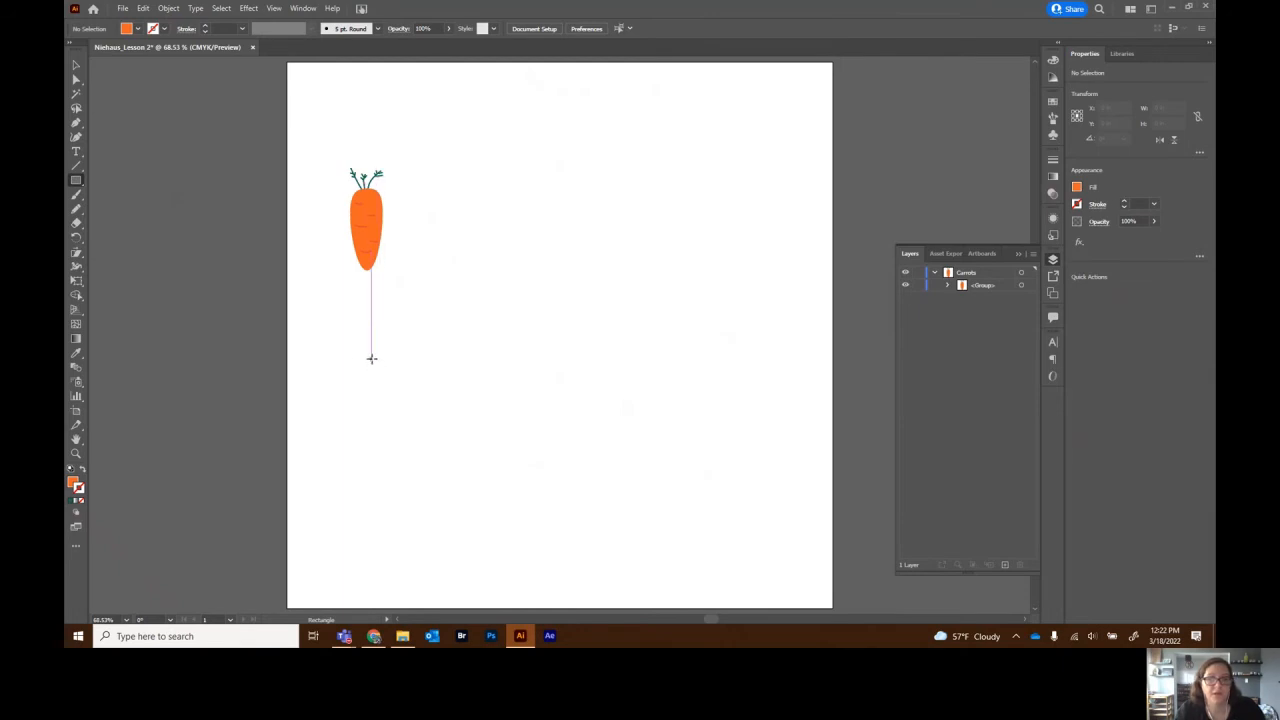
{"action": "left_click_drag", "start_coordinate": [341, 384], "coordinate": [520, 464]}
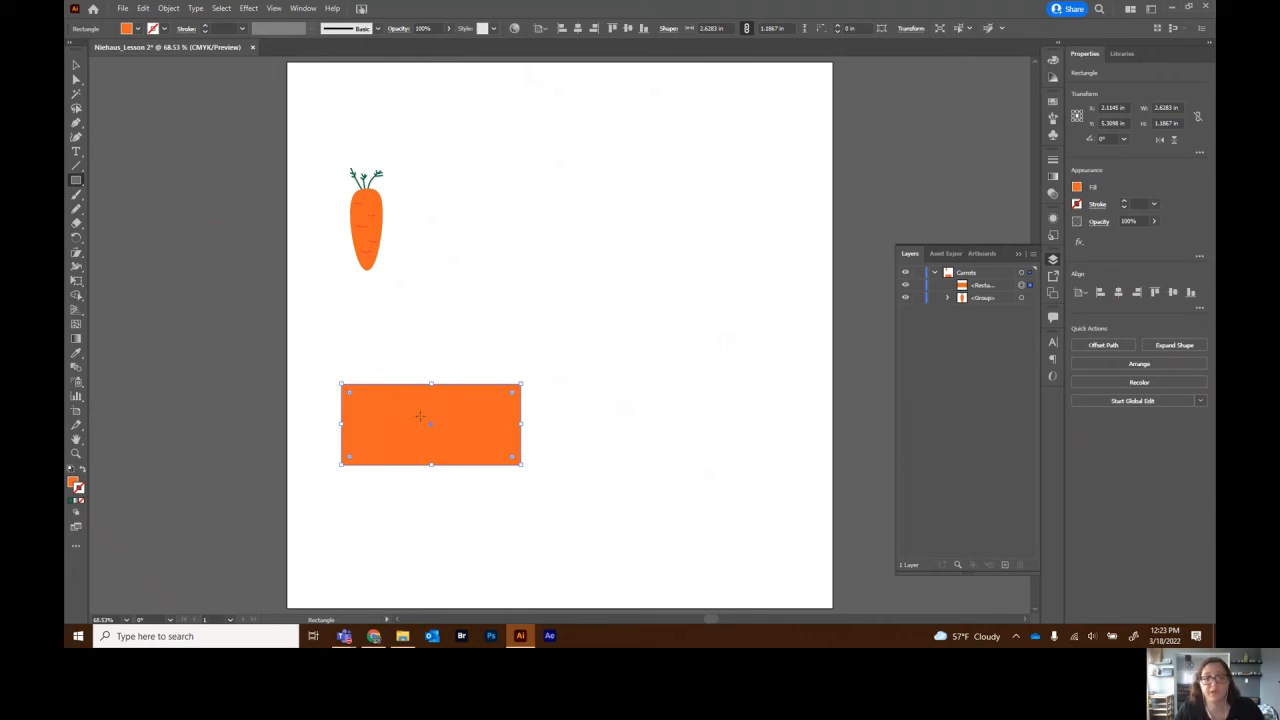
{"action": "left_click", "coordinate": [1076, 188]}
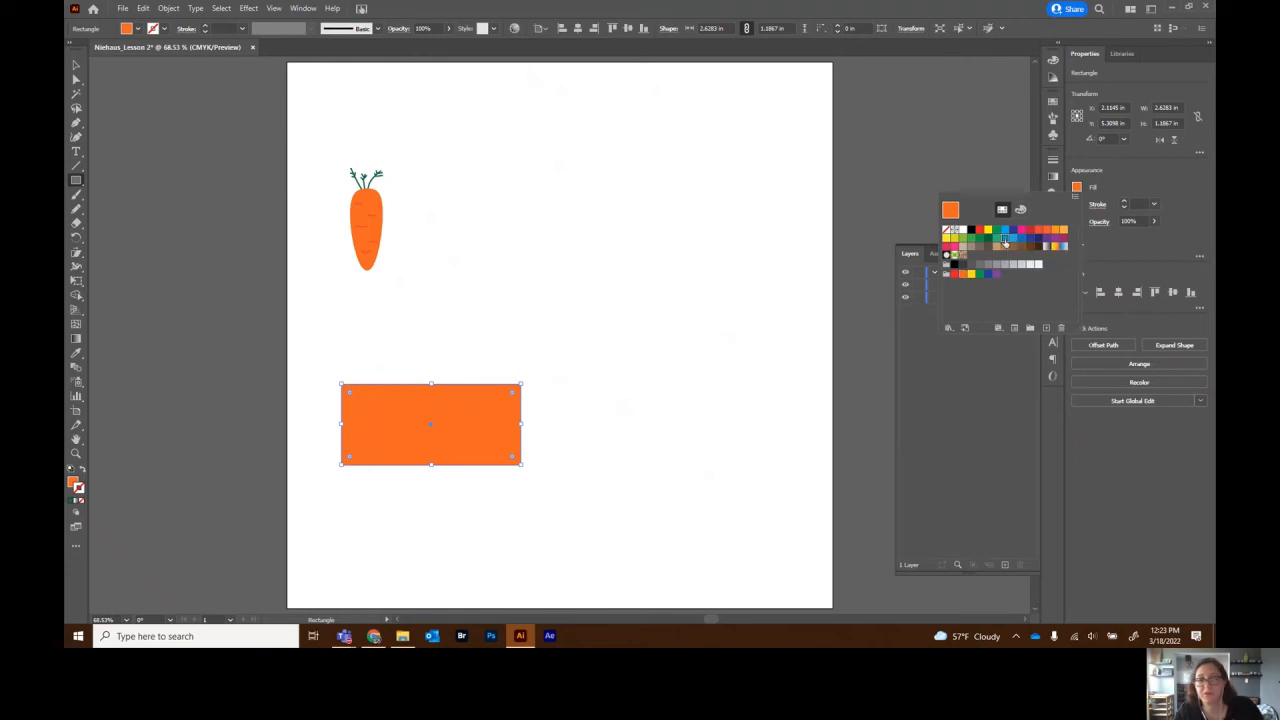
{"action": "left_click", "coordinate": [1005, 240]}
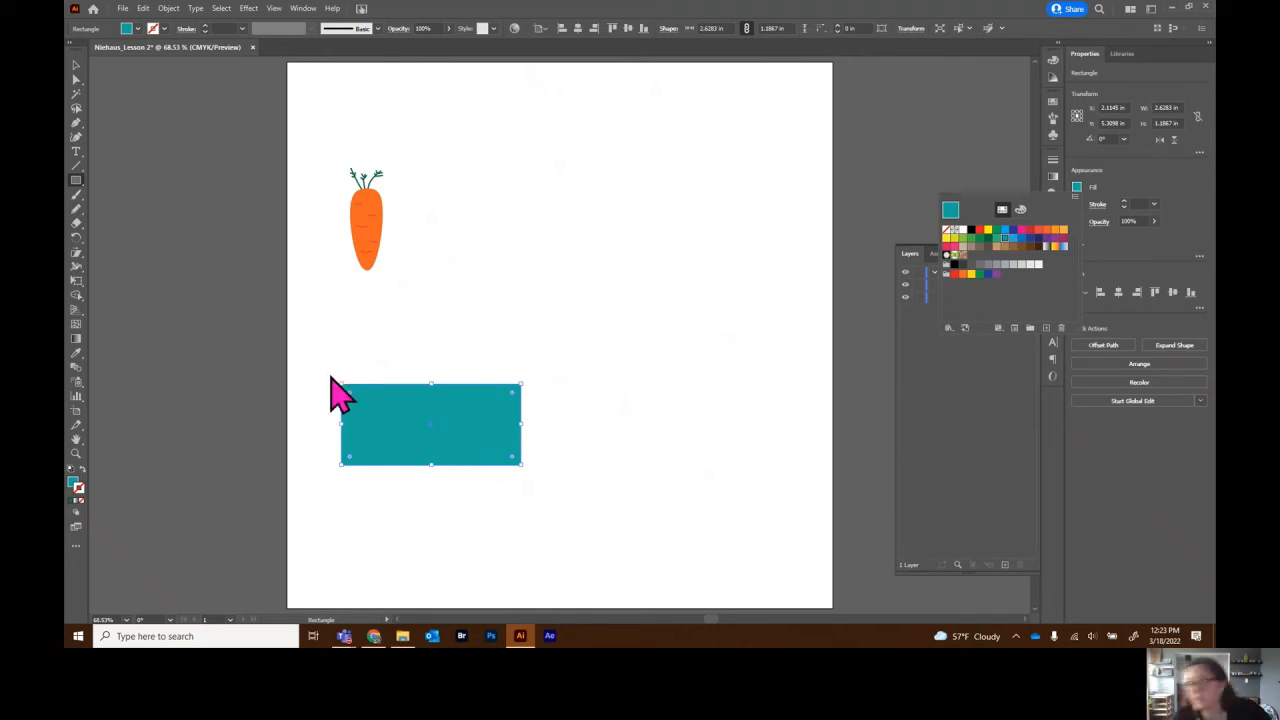
- Apply a vertical Bulge warp with -15% bend and -7% vertical distortion to the rectangle
{"action": "left_click", "coordinate": [247, 9]}
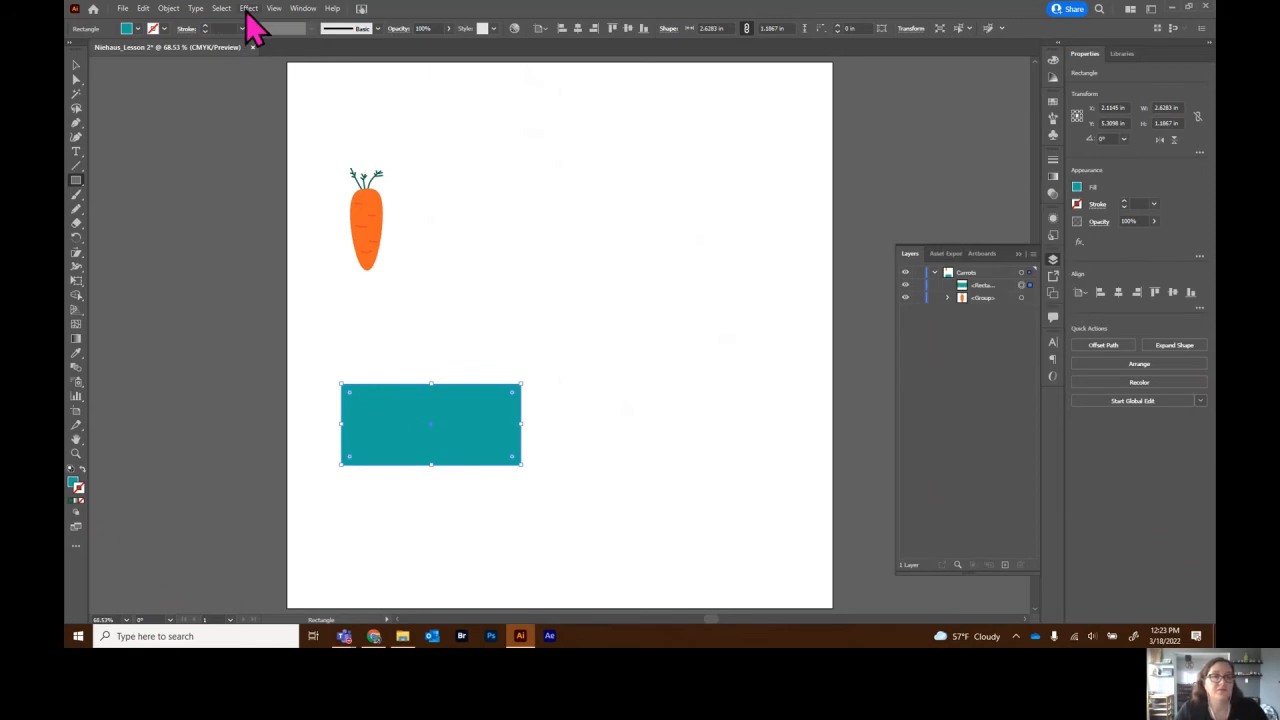
{"action": "left_click", "coordinate": [249, 9]}
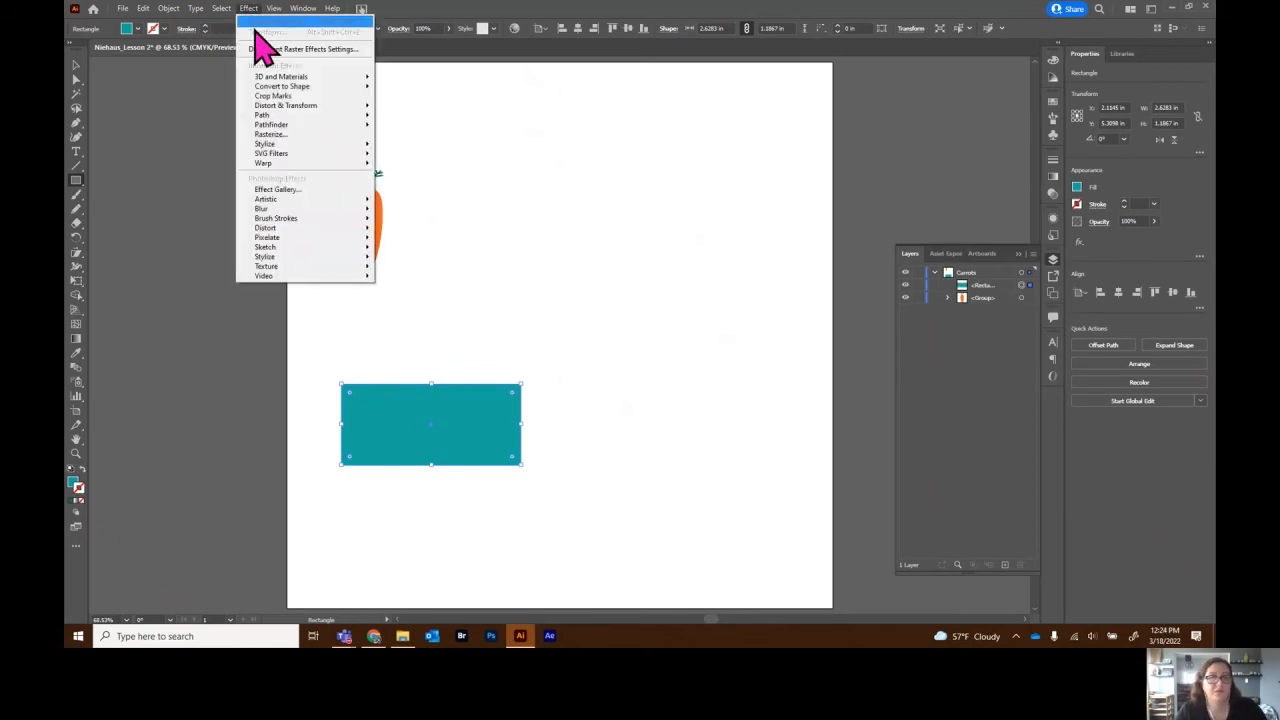
{"action": "mouse_move", "coordinate": [276, 165]}
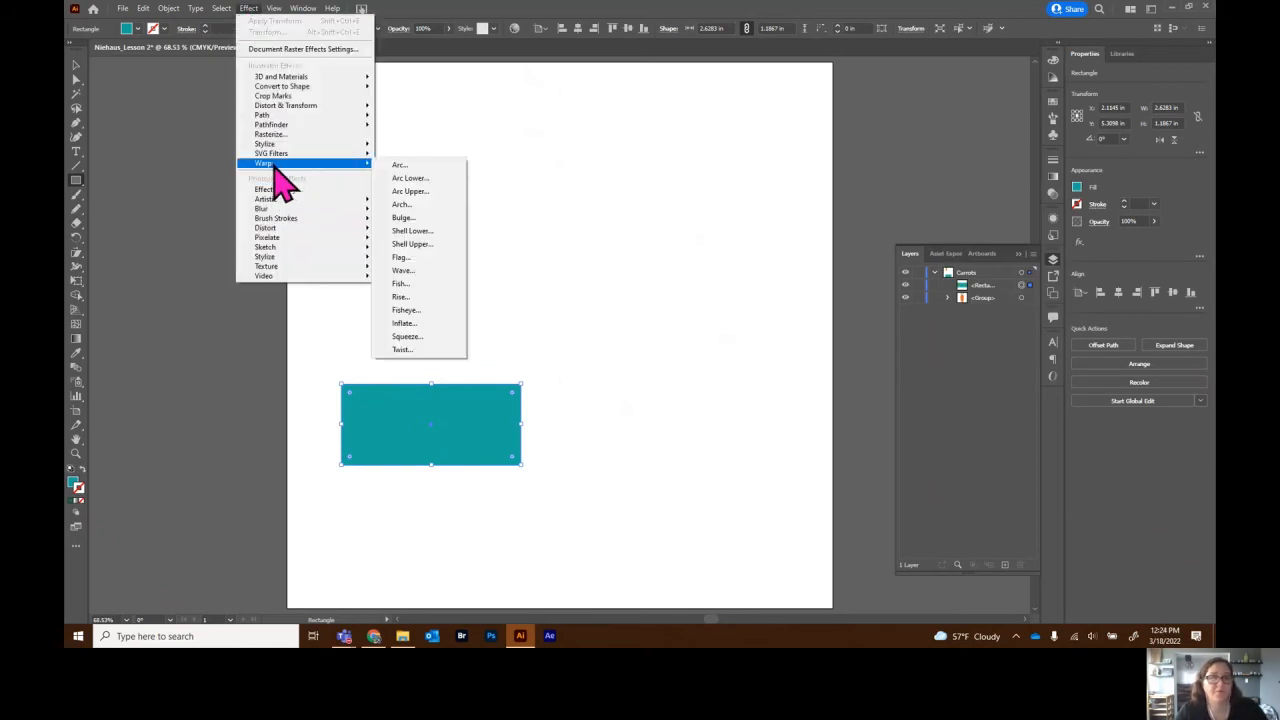
{"action": "left_click", "coordinate": [416, 220]}
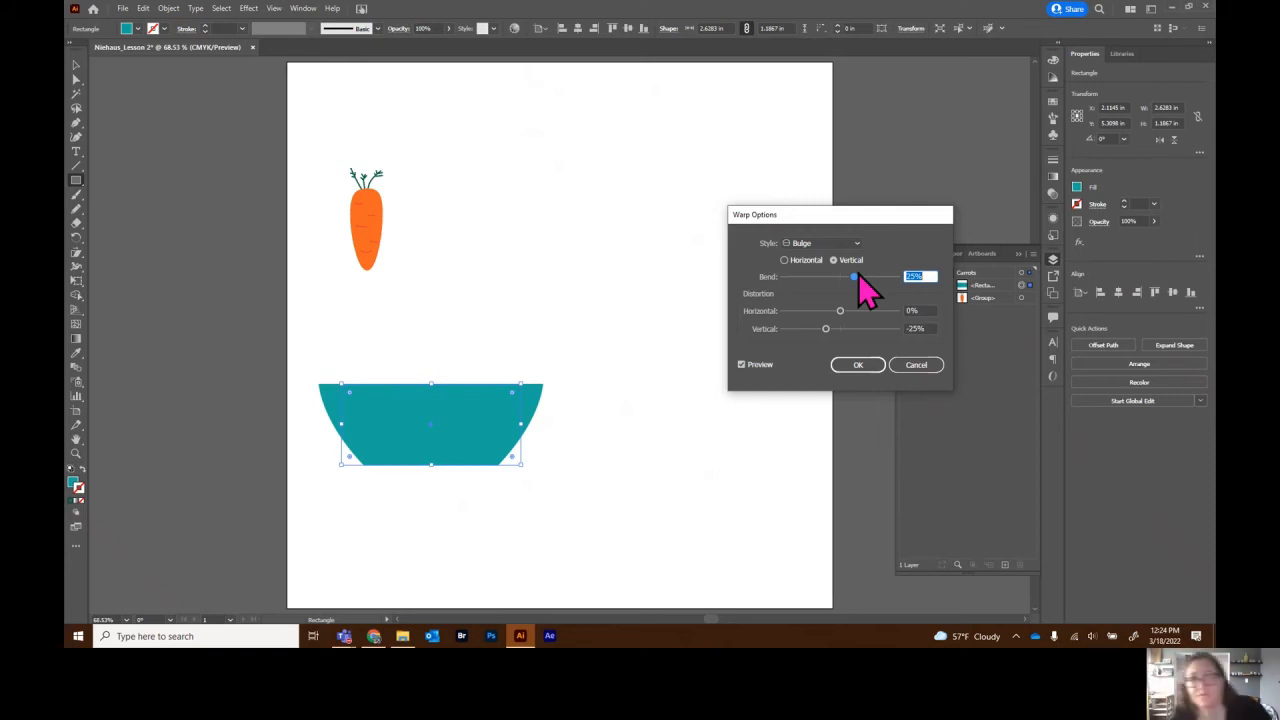
{"action": "type", "text": "-3"}
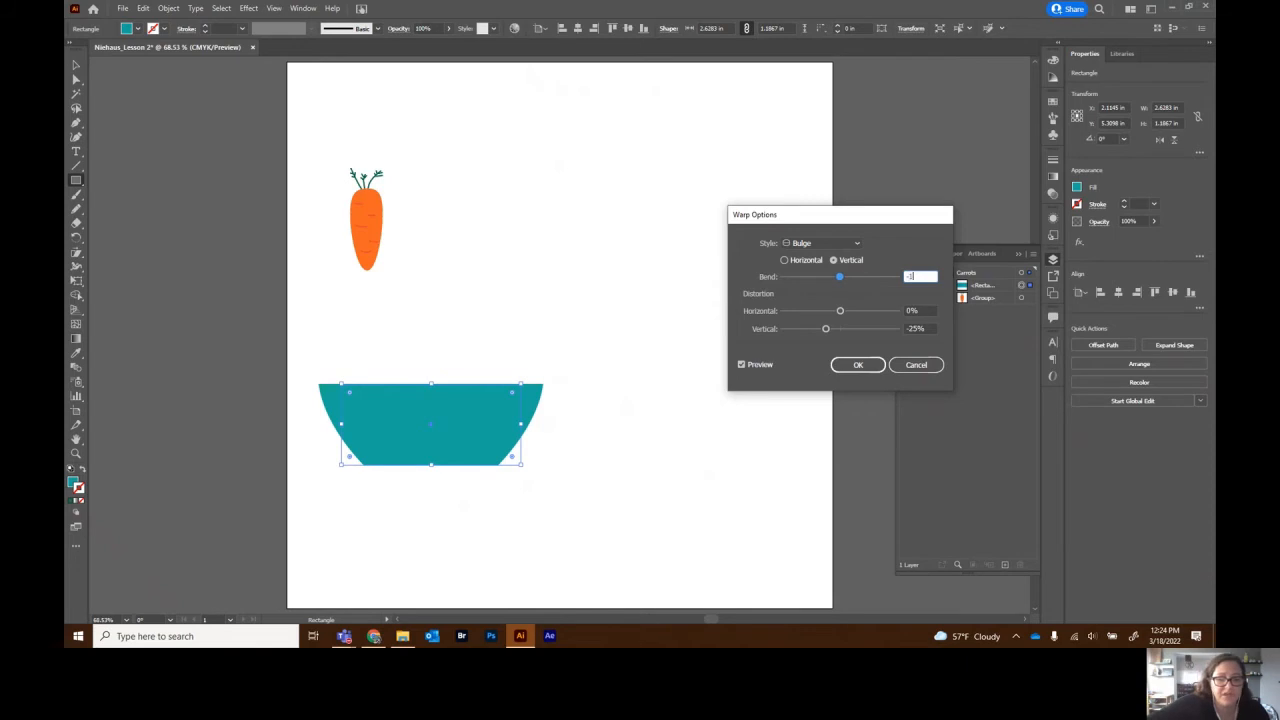
{"action": "key", "text": "Tab"}
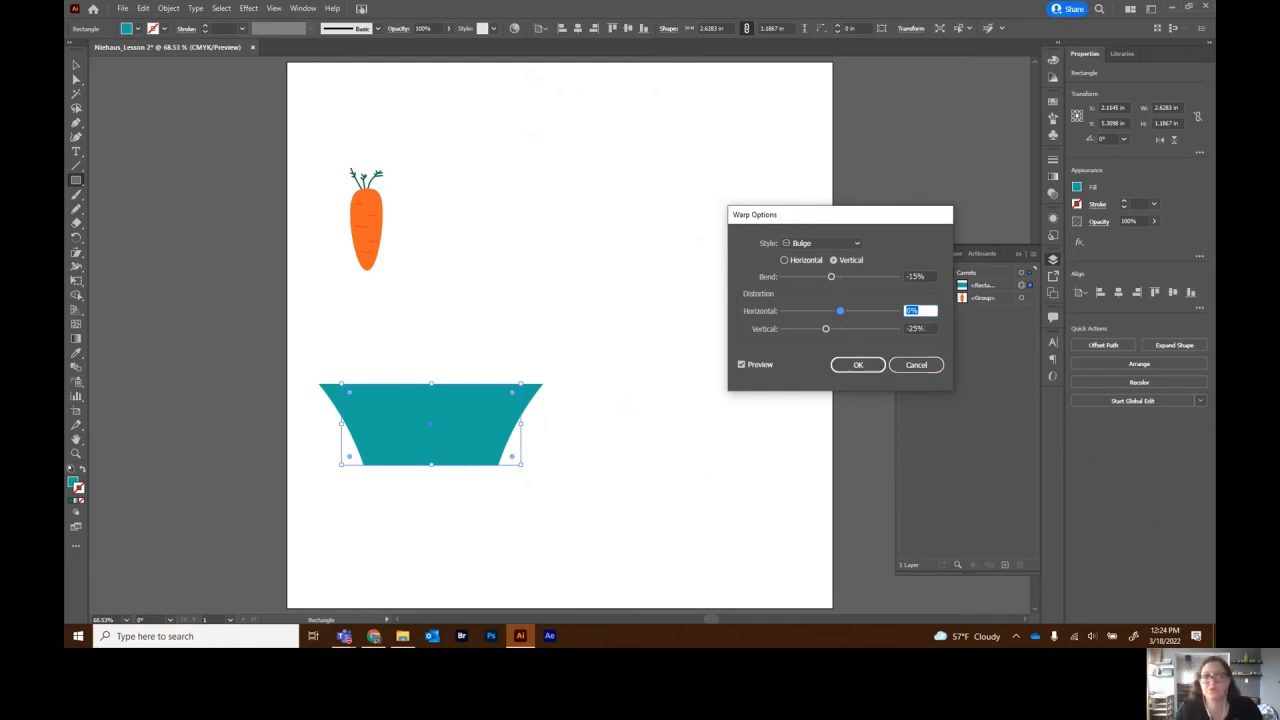
{"action": "key", "text": "Tab"}
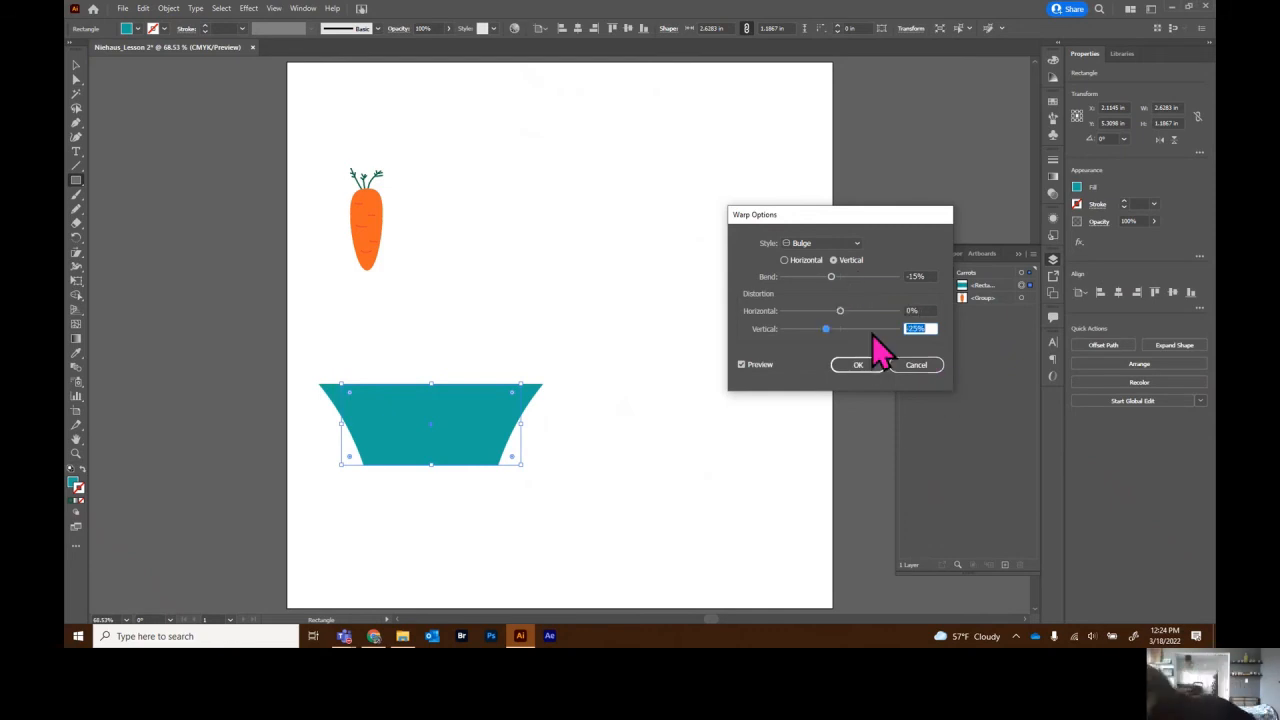
{"action": "key", "text": "BackSpace"}
{"action": "type", "text": "-7"}
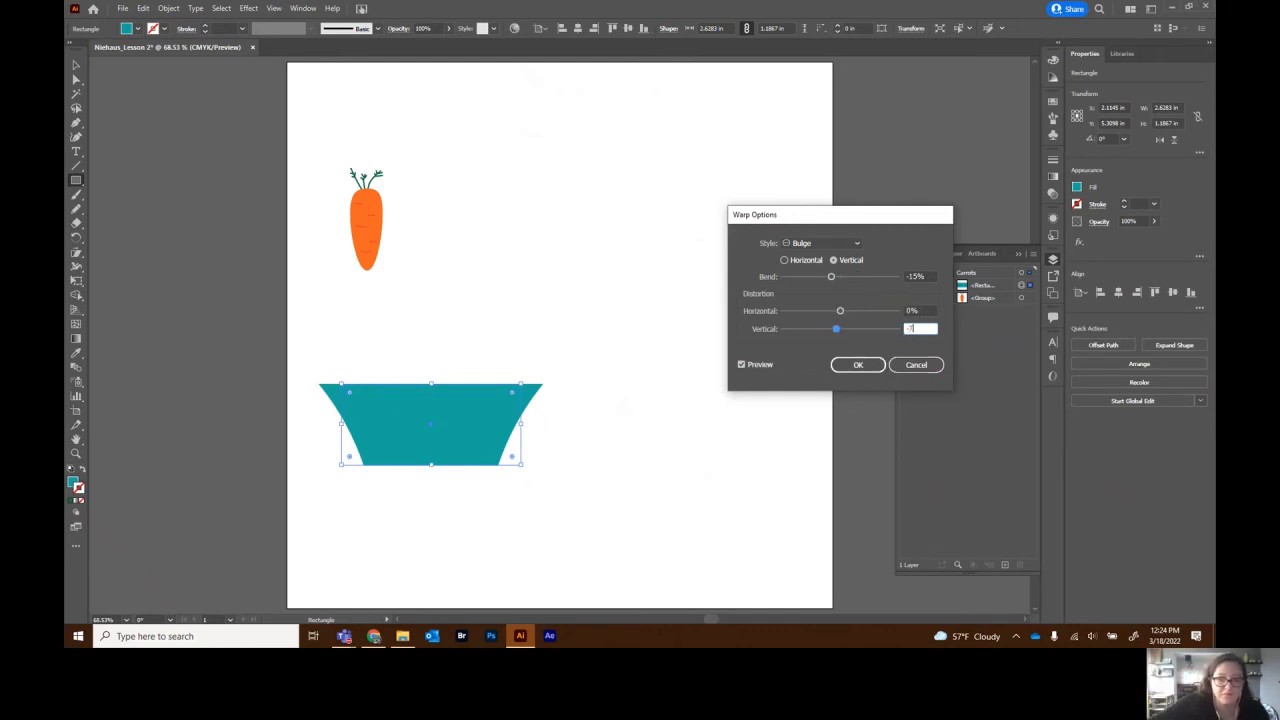
{"action": "key", "text": "Tab"}
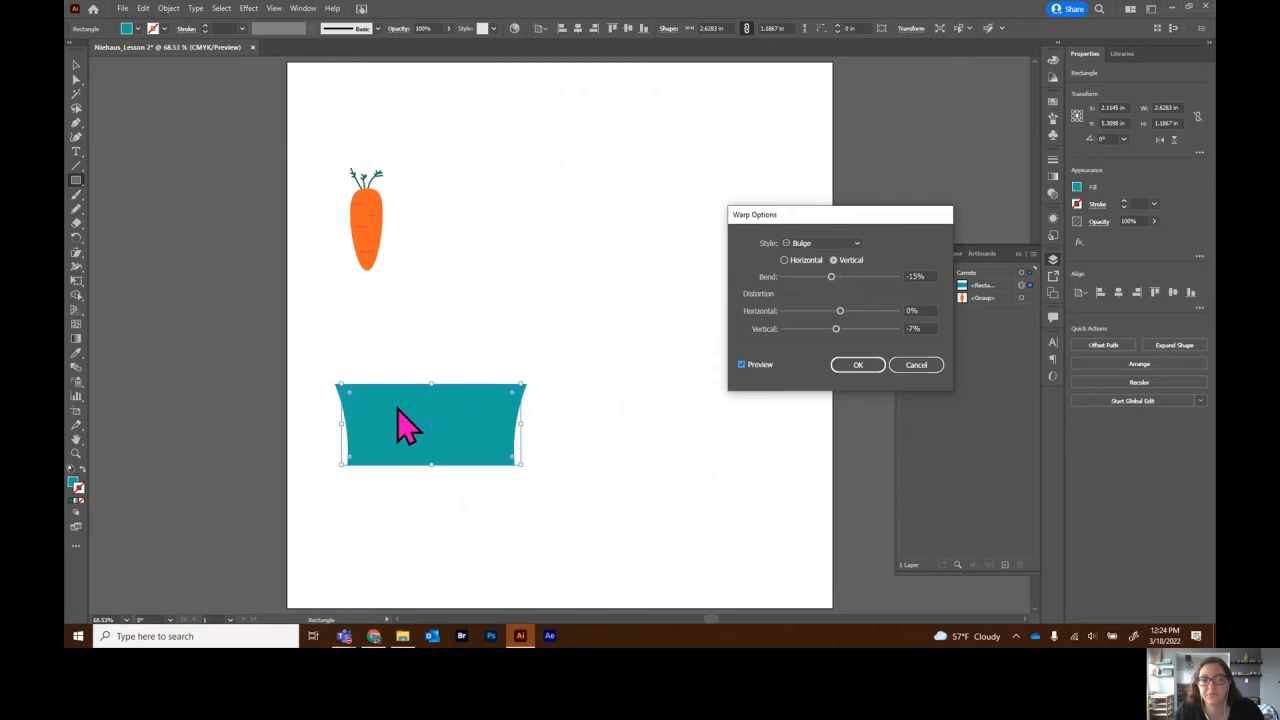
{"action": "left_click", "coordinate": [858, 365]}
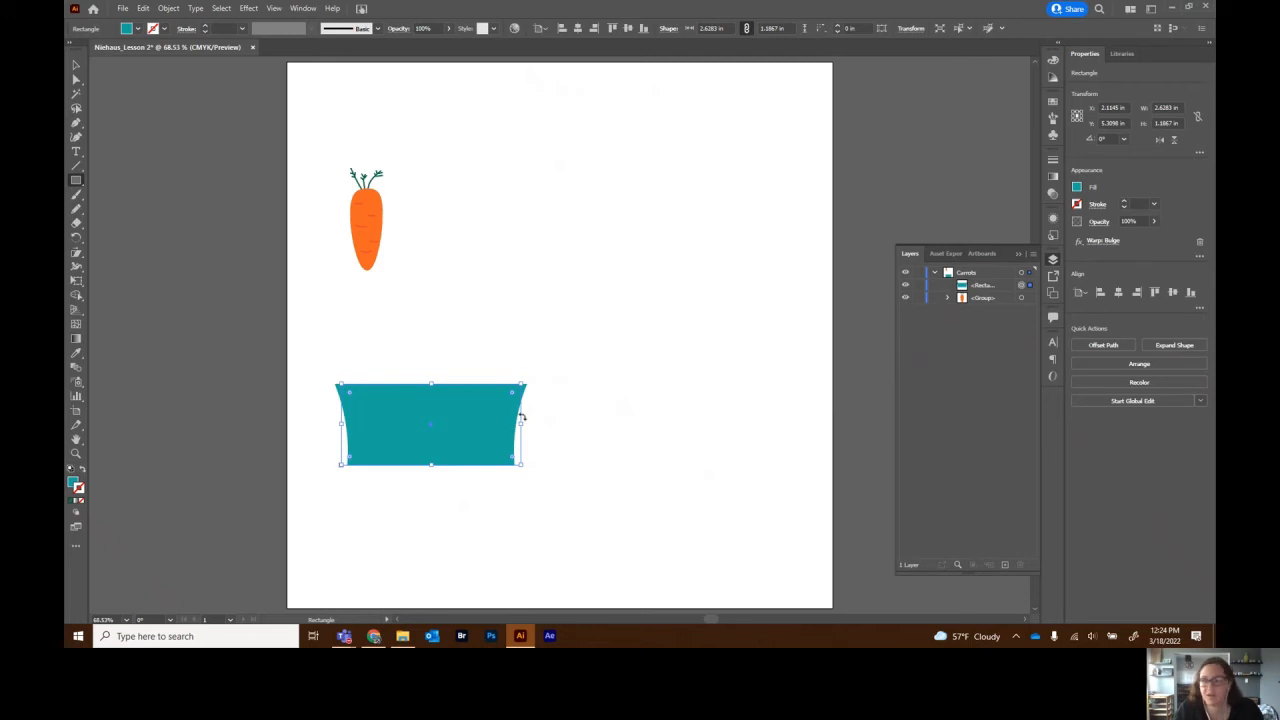
- Lower the planter's top edge twice, shift it slightly left and down, then deselect
{"action": "left_click", "coordinate": [76, 66]}
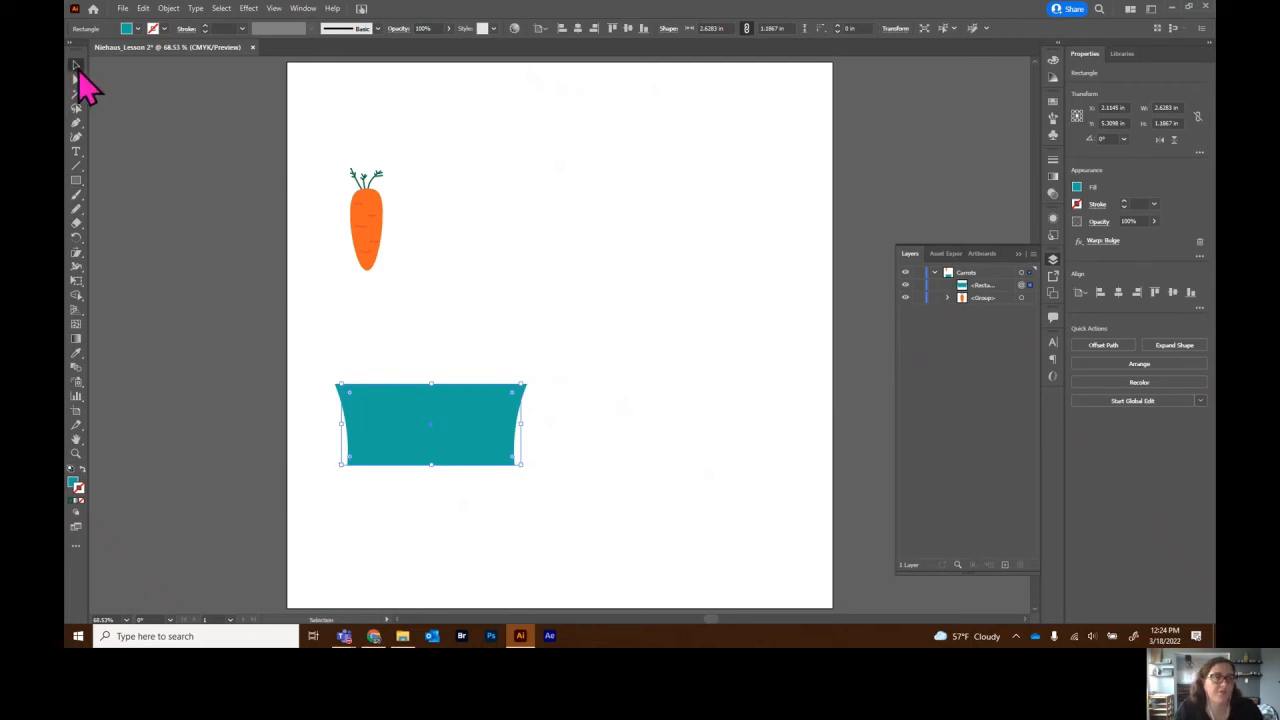
{"action": "left_click_drag", "start_coordinate": [431, 384], "coordinate": [429, 400]}
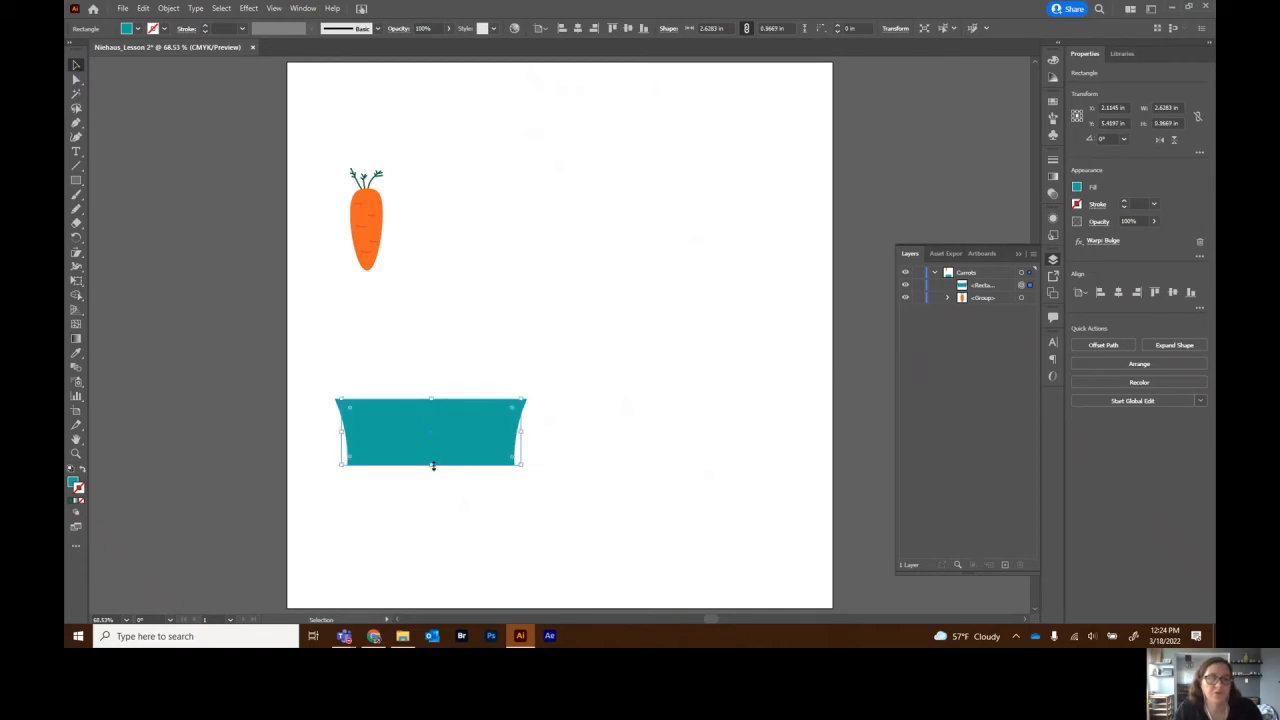
{"action": "left_click_drag", "start_coordinate": [385, 444], "coordinate": [366, 457]}
{"action": "left_click_drag", "start_coordinate": [409, 415], "coordinate": [410, 417]}
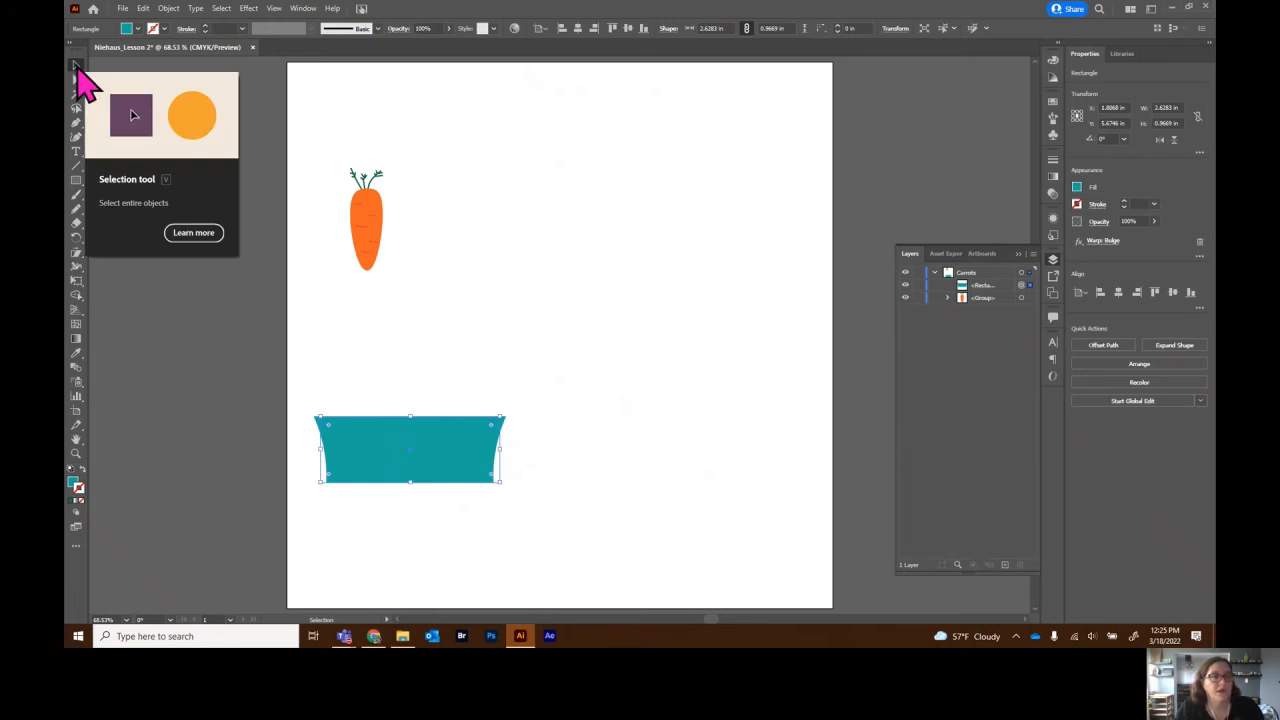
{"action": "left_click", "coordinate": [318, 171]}
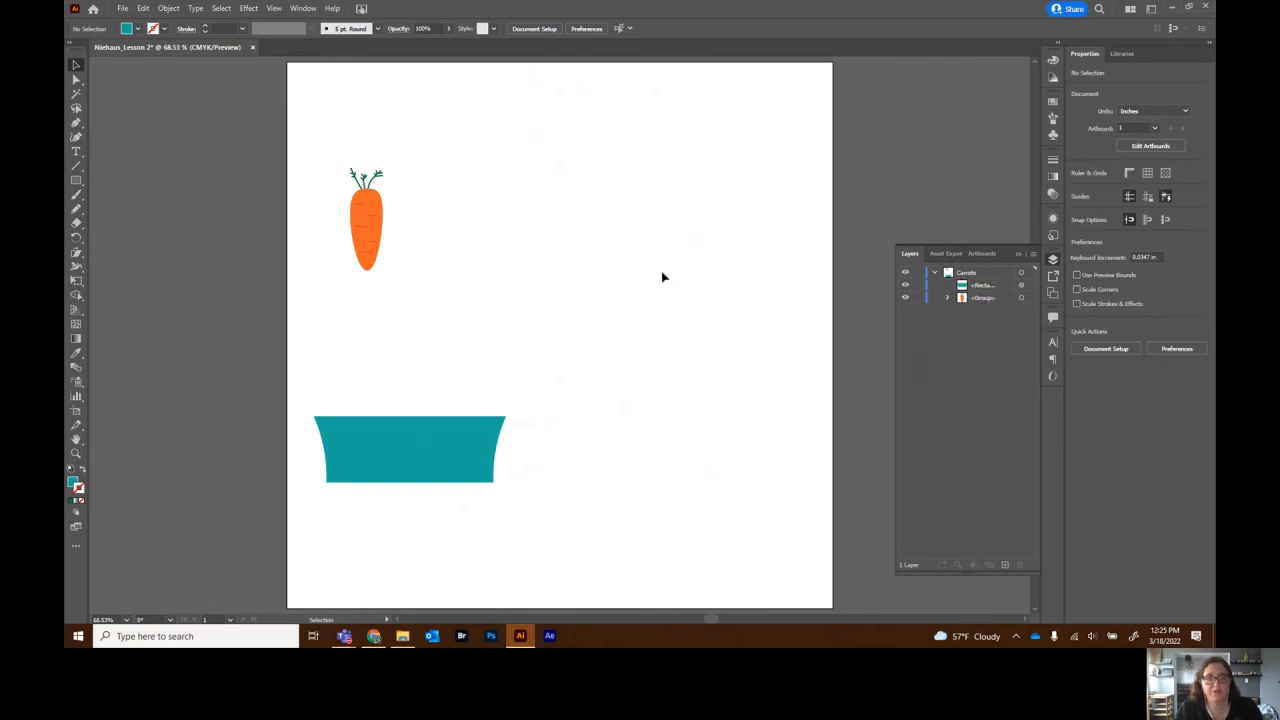
- Move the carrot onto the planter, scale it down, and duplicate it into a row of four
{"action": "left_click_drag", "start_coordinate": [330, 155], "coordinate": [411, 278]}
{"action": "left_click_drag", "start_coordinate": [371, 216], "coordinate": [355, 396]}
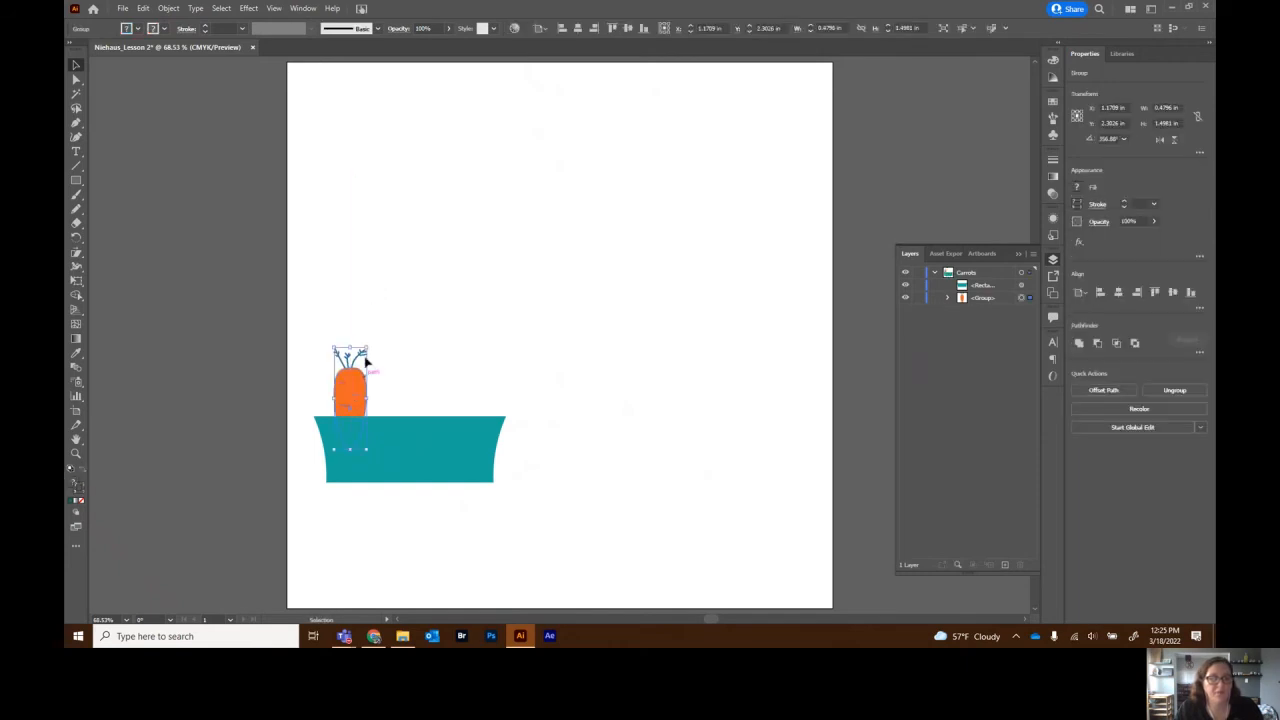
{"action": "left_click_drag", "start_coordinate": [368, 346], "coordinate": [362, 357]}
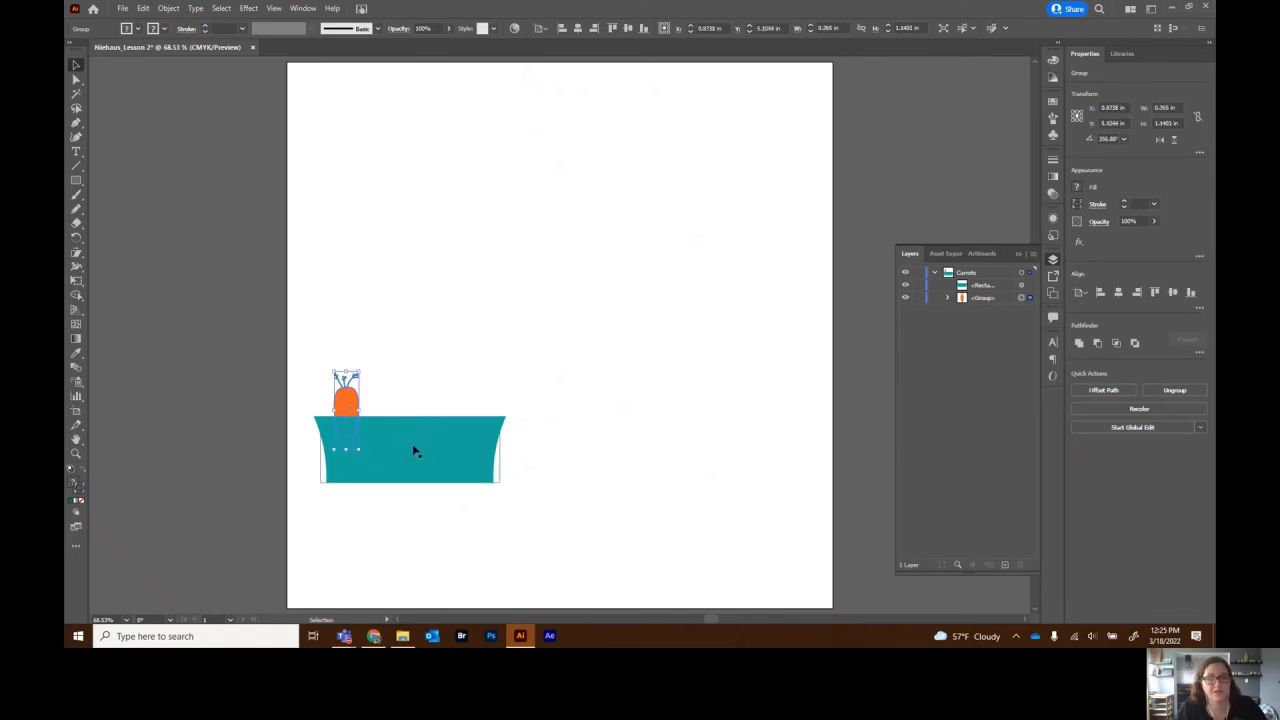
{"action": "left_click_drag", "start_coordinate": [352, 400], "coordinate": [348, 403]}
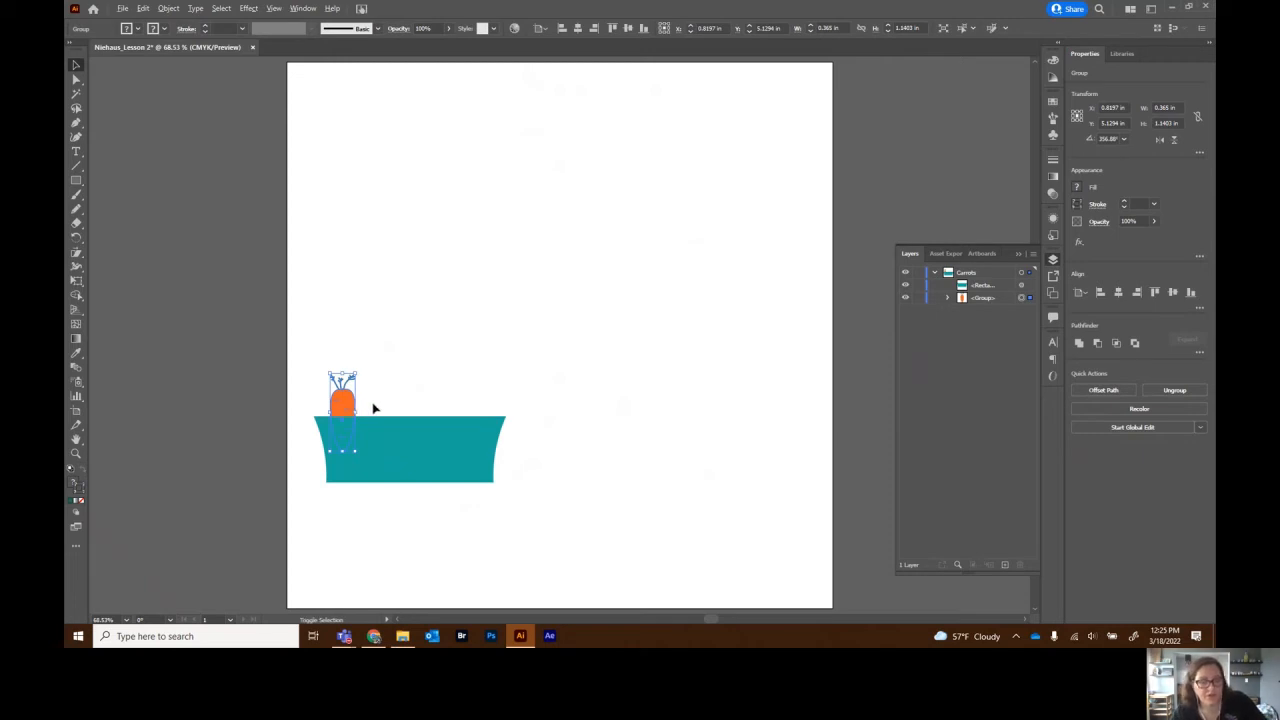
{"action": "left_click_drag", "start_coordinate": [351, 406], "coordinate": [470, 402]}
{"action": "key", "text": "ctrl+shift+a"}
{"action": "key", "text": "ctrl+shift+a"}
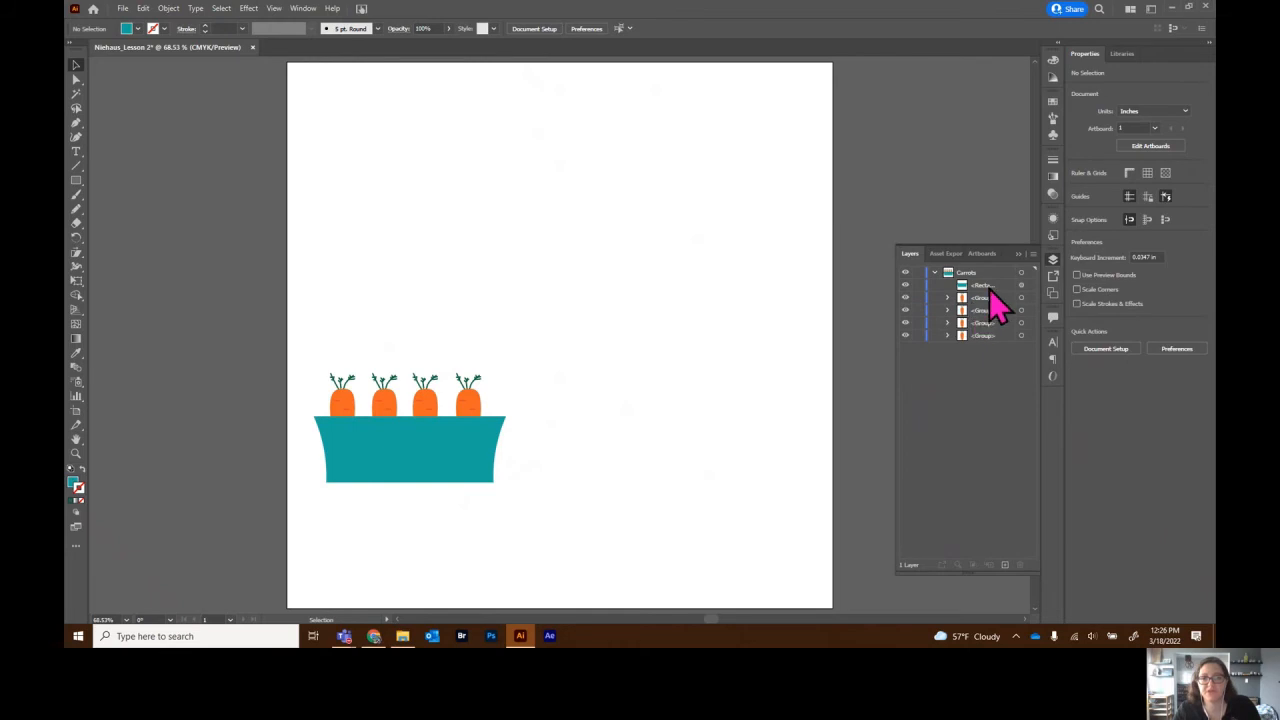
- Collapse the Carrots layer and lock it
{"action": "left_click", "coordinate": [934, 273]}
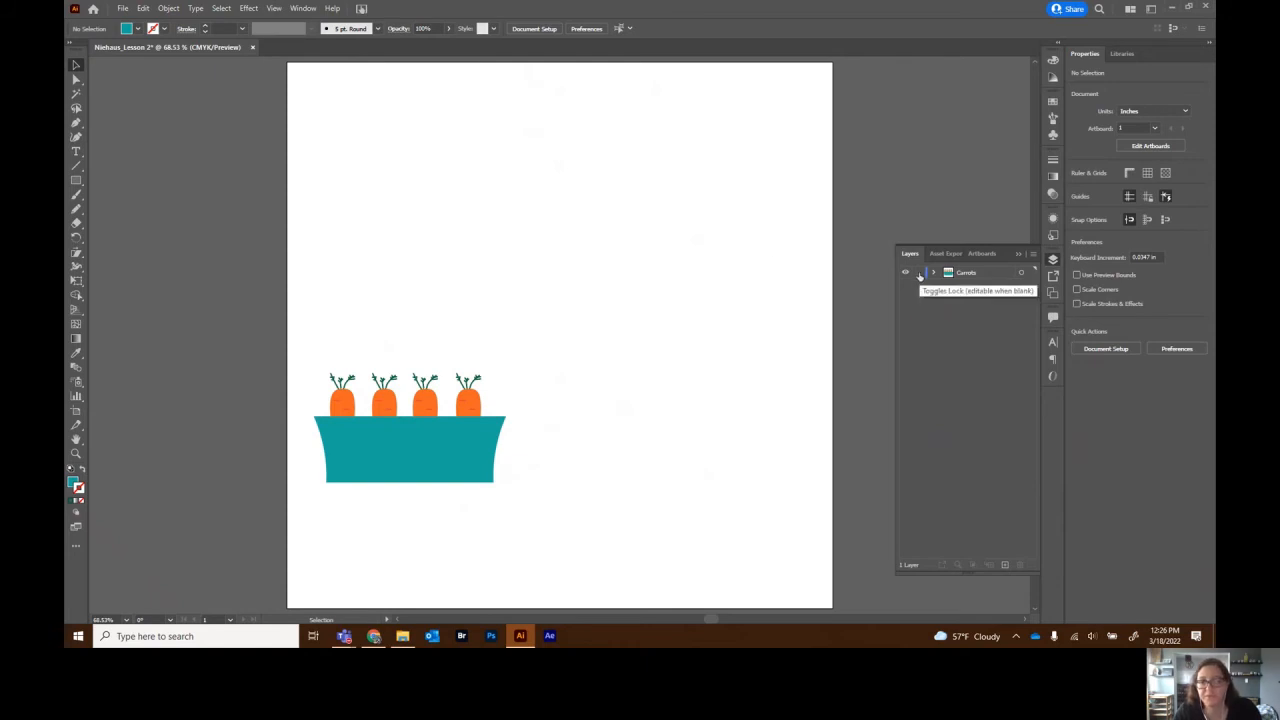
{"action": "left_click", "coordinate": [919, 274]}
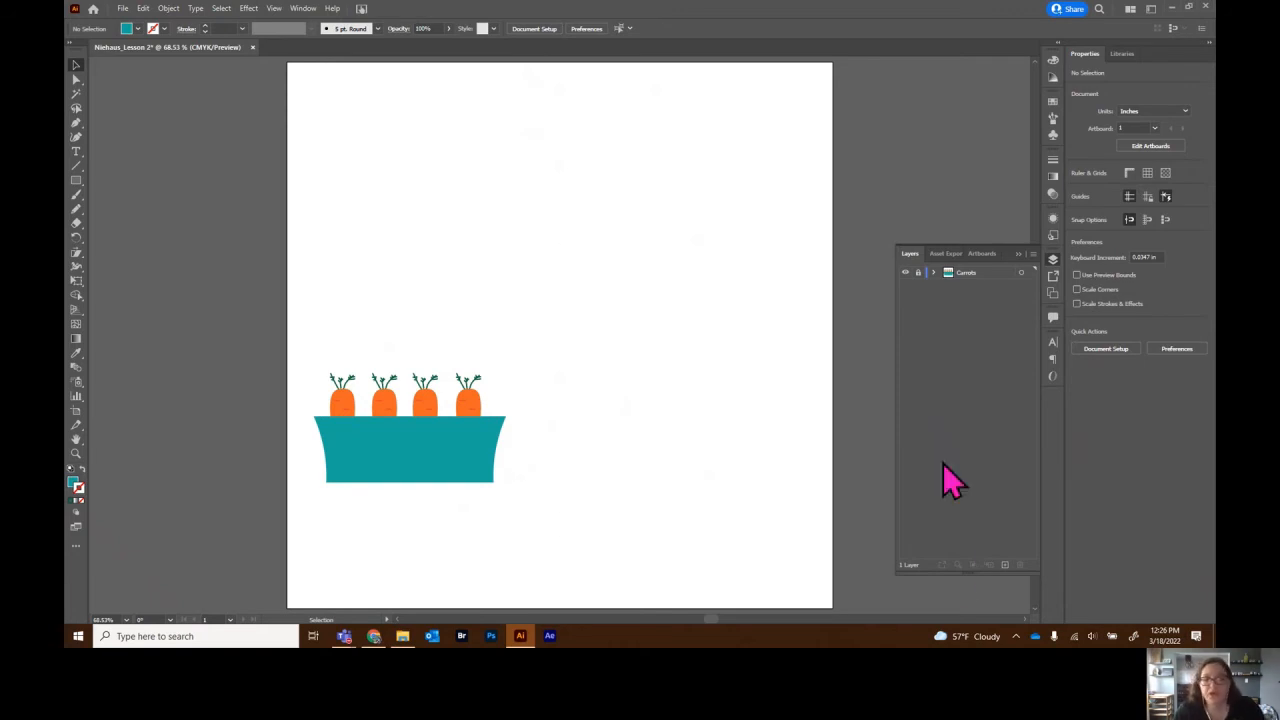
- Add a new layer above Carrots and name it Tree
{"action": "left_click", "coordinate": [1005, 566]}
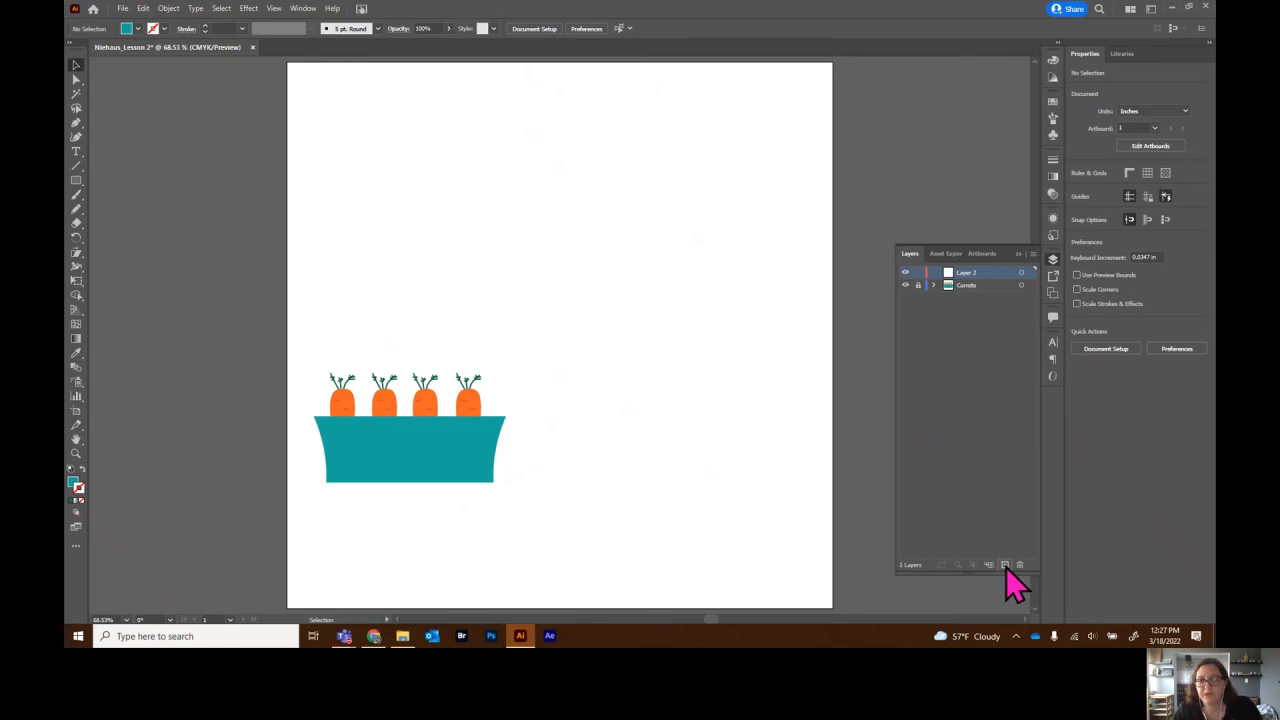
{"action": "double_click", "coordinate": [967, 272]}
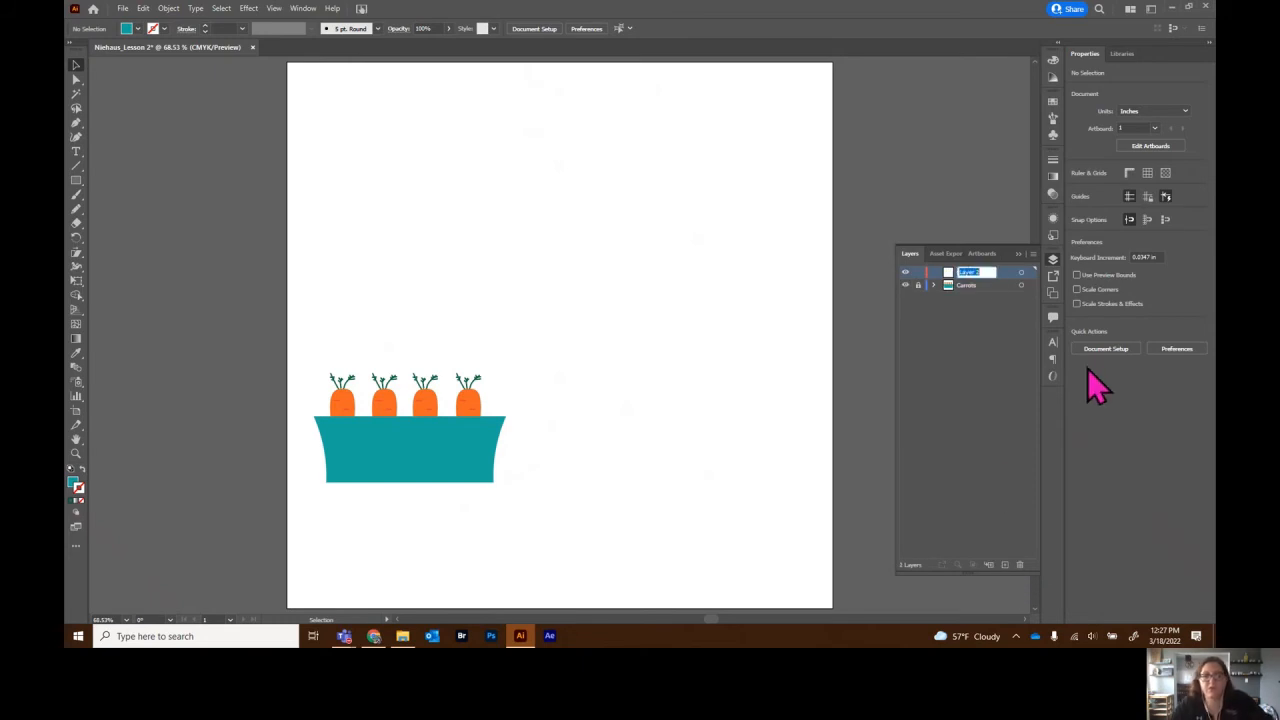
{"action": "type", "text": "Tree"}
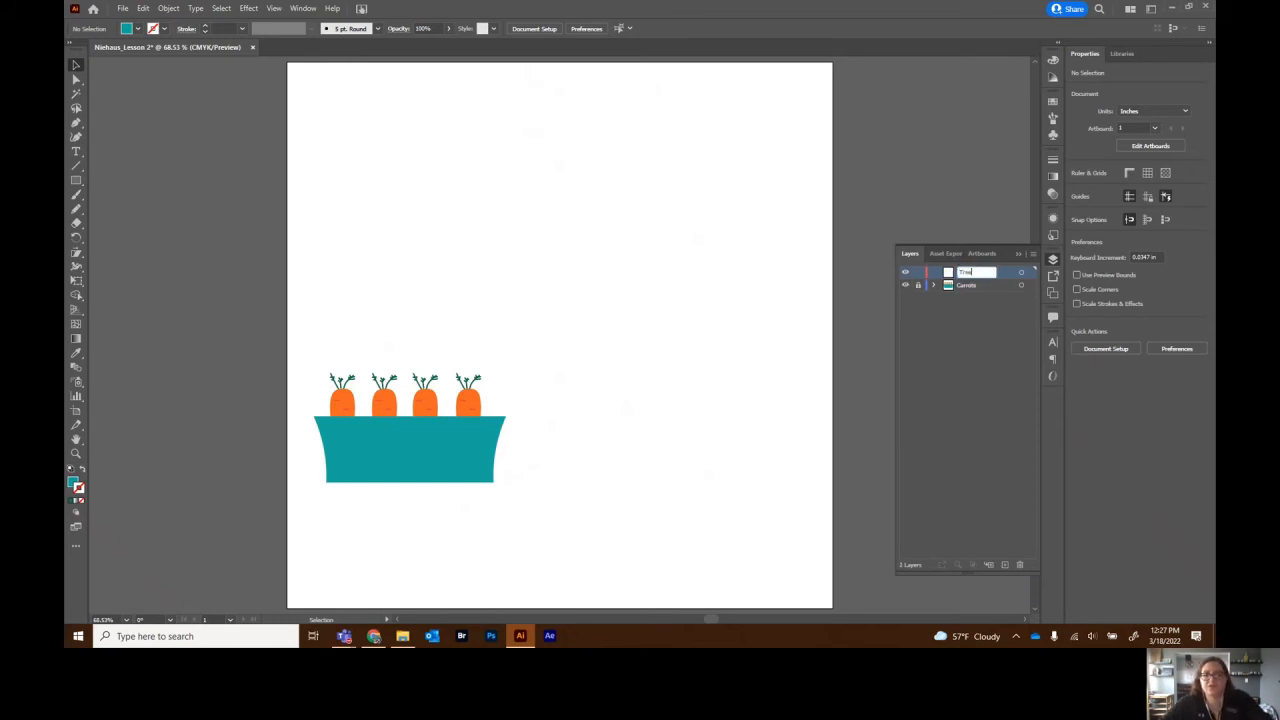
{"action": "key", "text": "Return"}
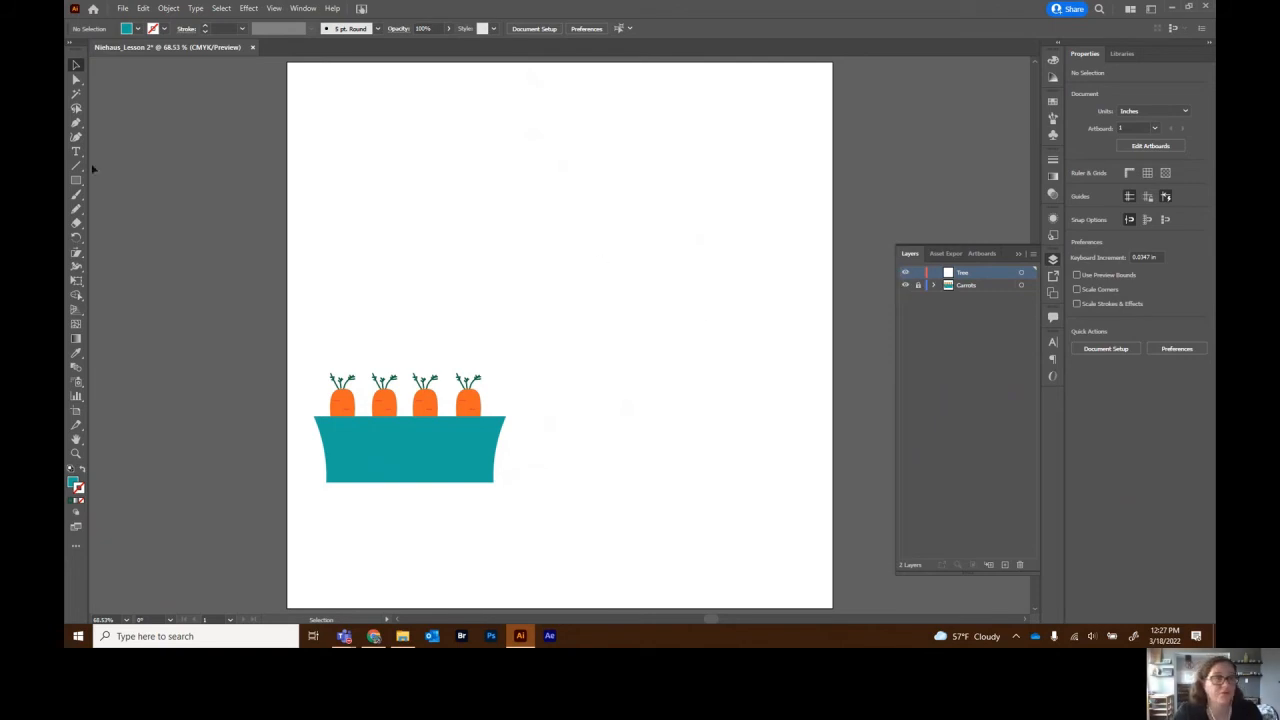
- Draw a large treetop circle right of the planter, position it, and fill it dark green
{"action": "left_click", "coordinate": [76, 181]}
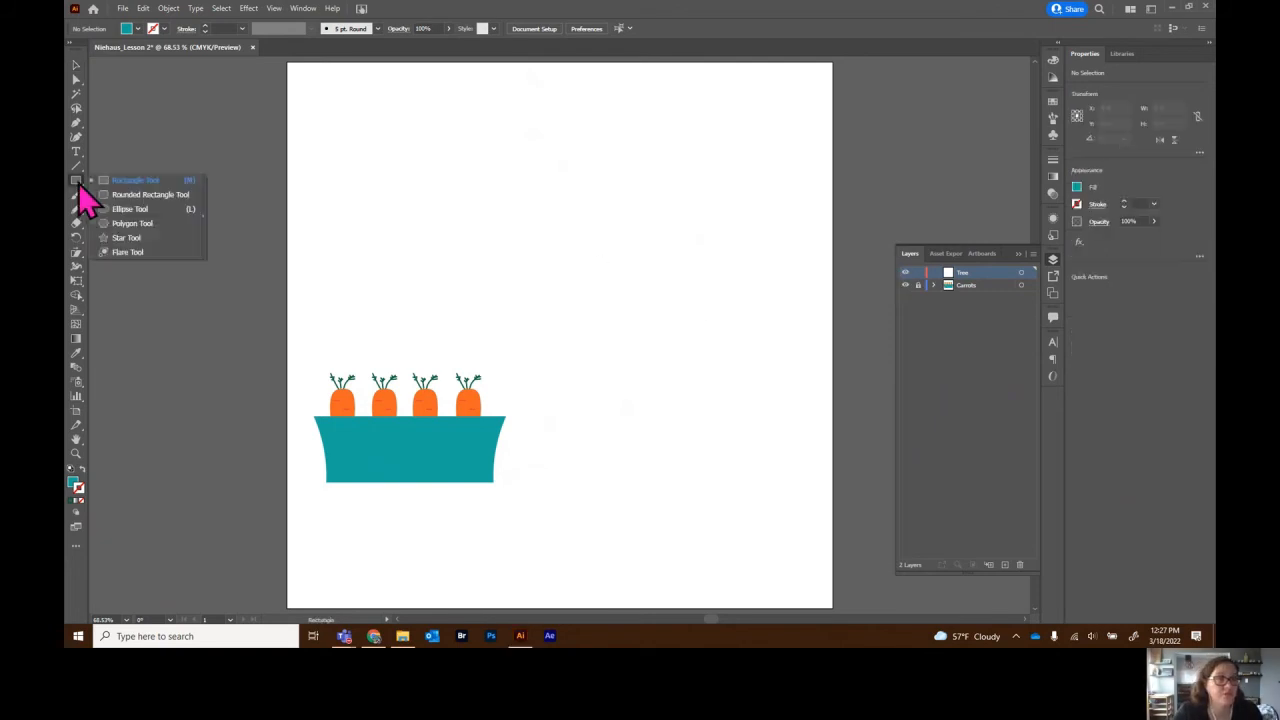
{"action": "left_click", "coordinate": [130, 210]}
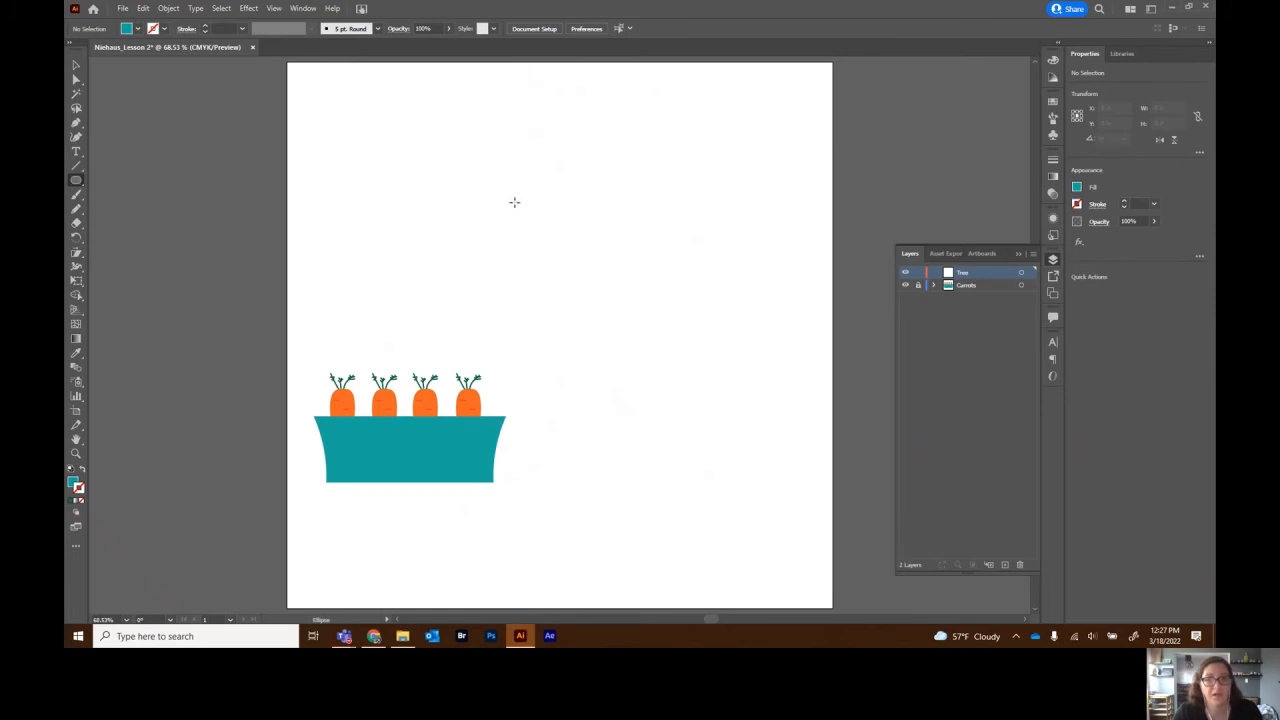
{"action": "left_click_drag", "start_coordinate": [514, 203], "coordinate": [643, 313]}
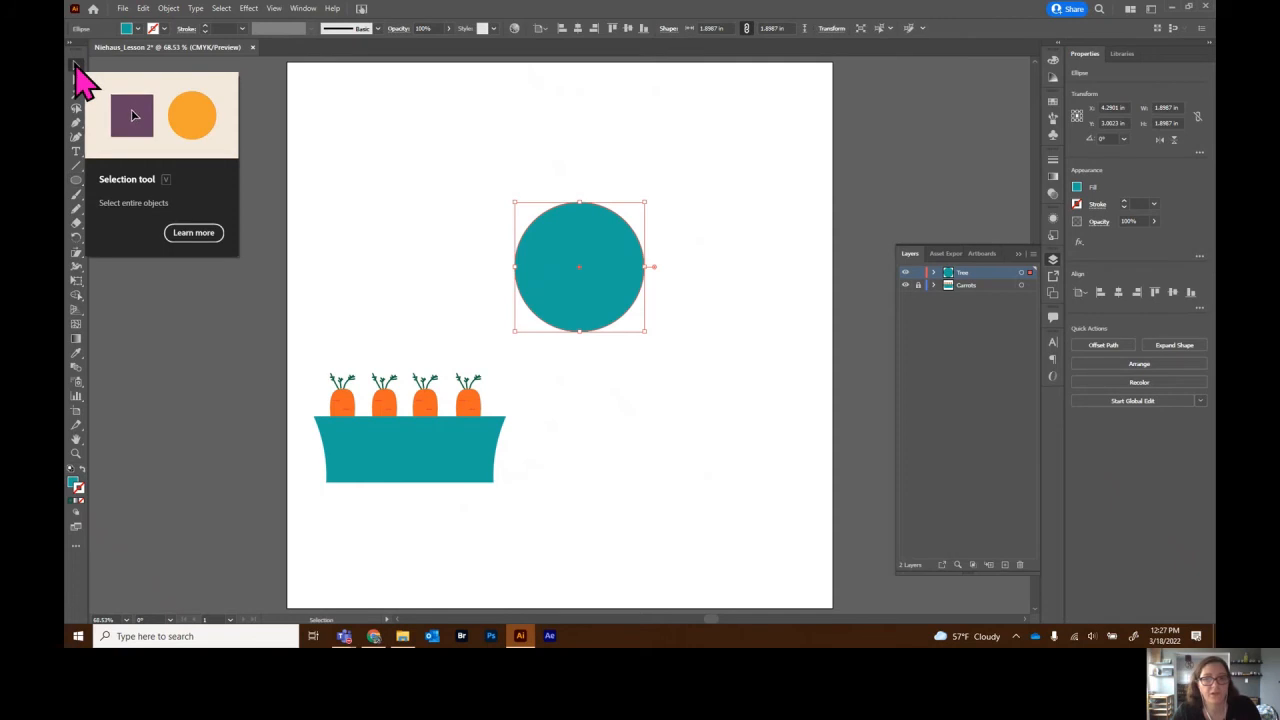
{"action": "left_click", "coordinate": [76, 66]}
{"action": "left_click_drag", "start_coordinate": [620, 267], "coordinate": [599, 231]}
{"action": "left_click", "coordinate": [1077, 190]}
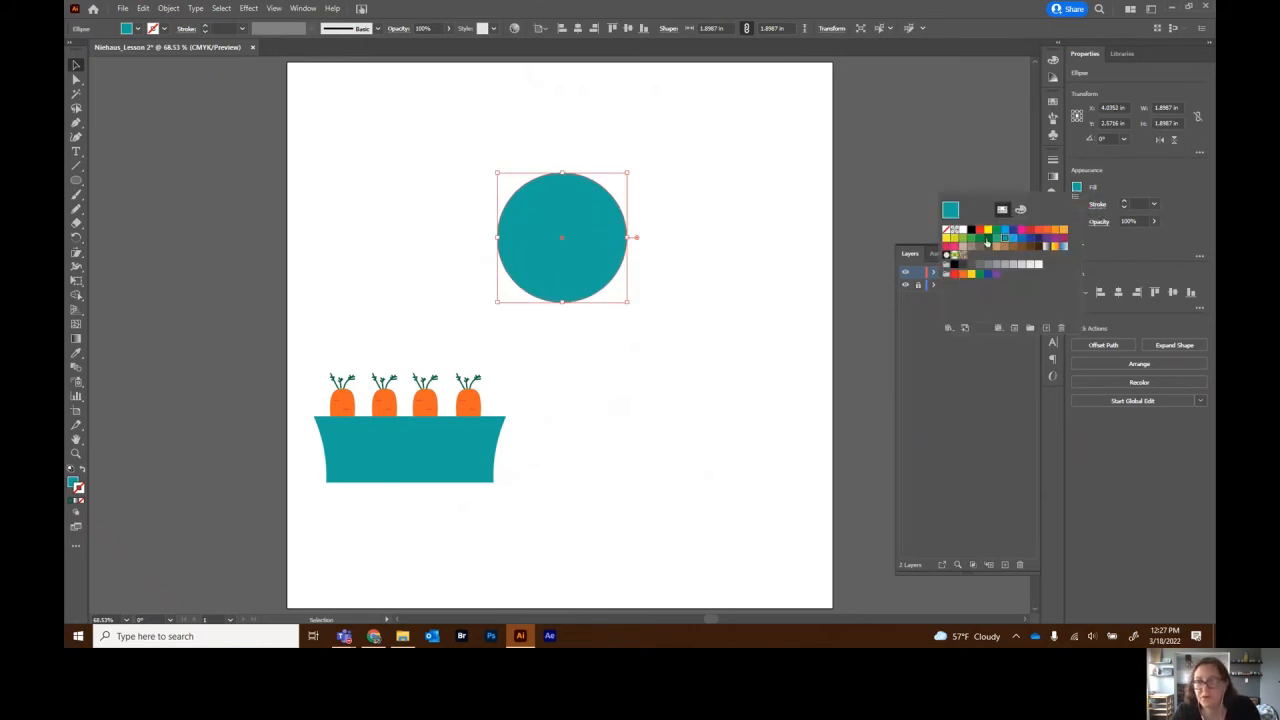
{"action": "left_click", "coordinate": [987, 239]}
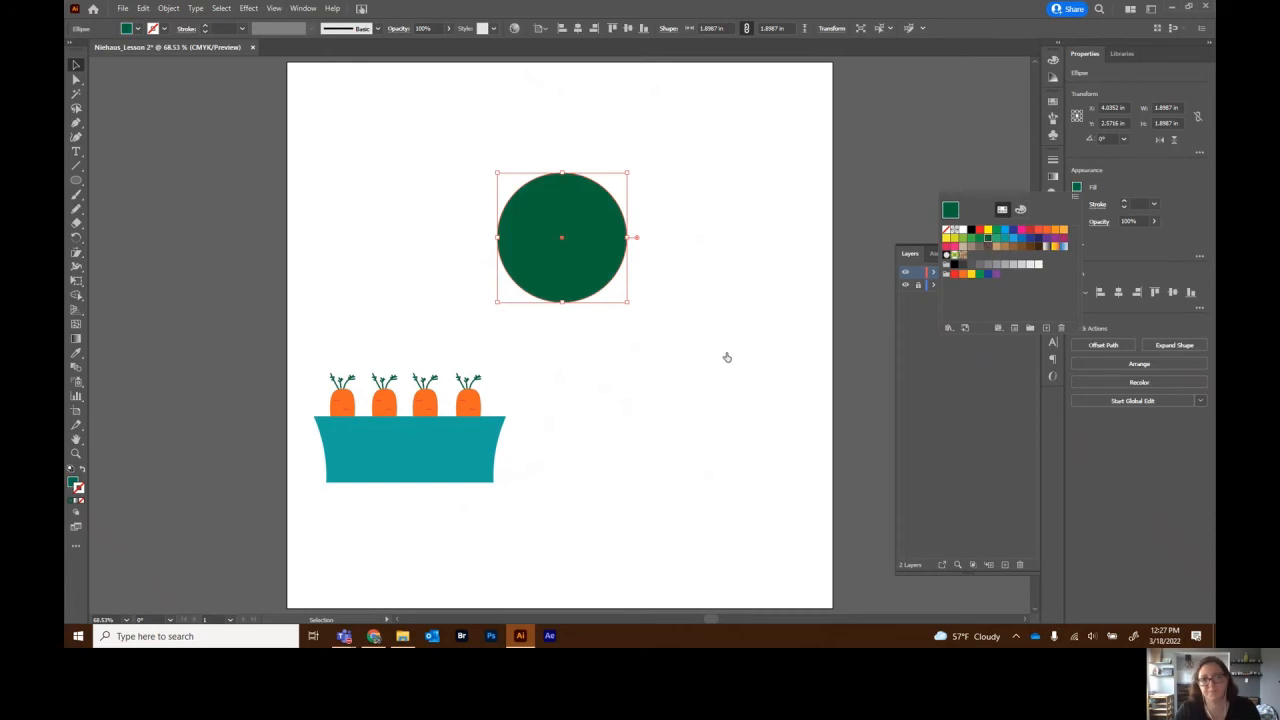
{"action": "left_click", "coordinate": [761, 392]}
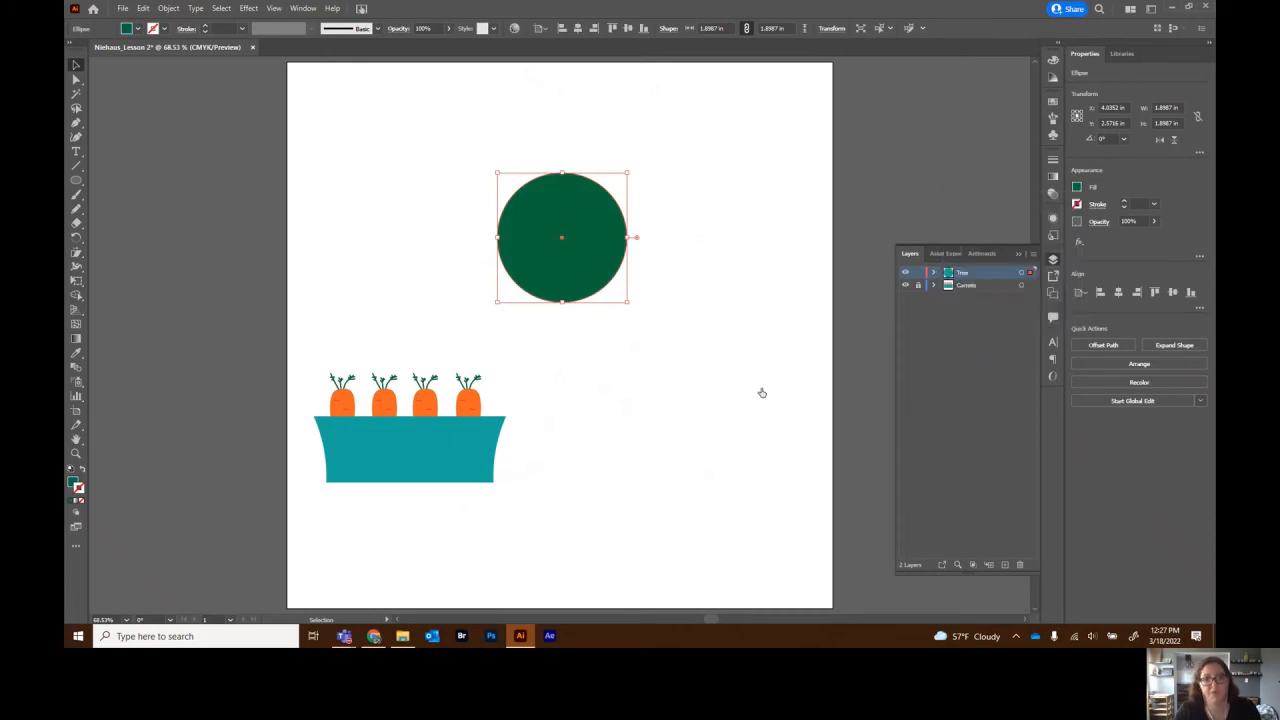
- Draw a smaller circle in the treetop's upper left and fill it bright green
{"action": "left_click", "coordinate": [75, 180]}
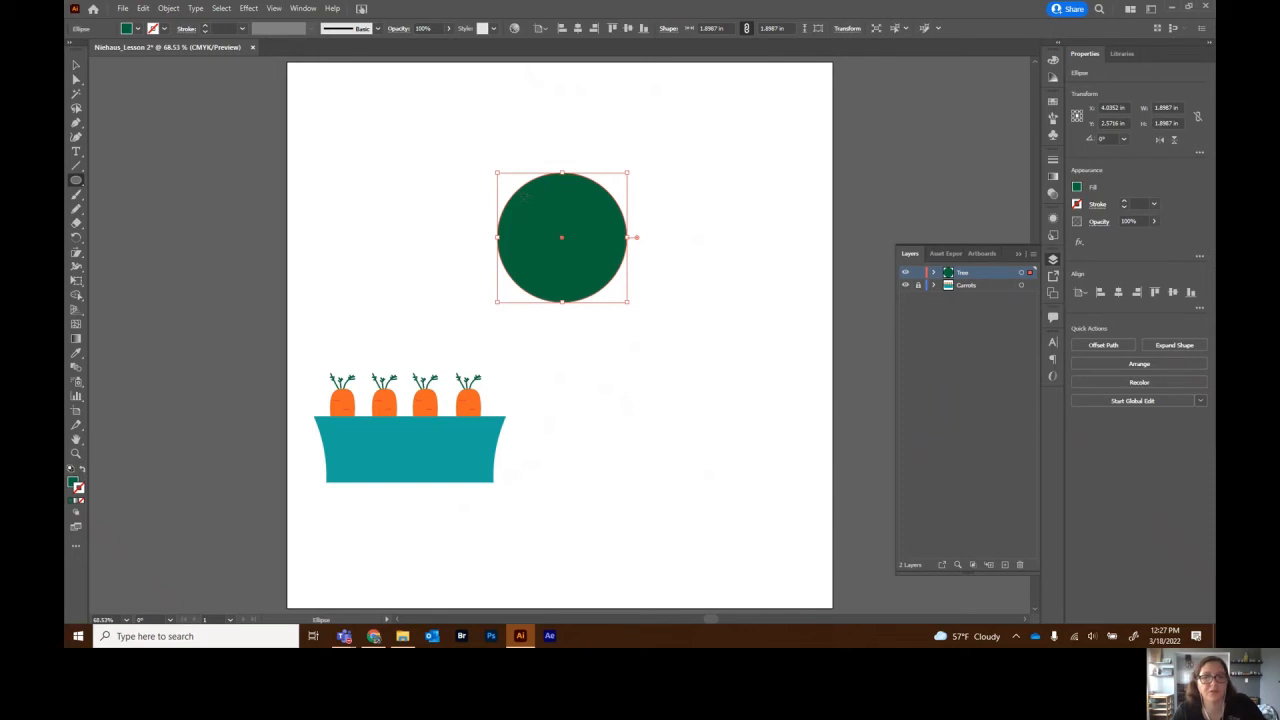
{"action": "left_click_drag", "start_coordinate": [521, 194], "coordinate": [575, 255]}
{"action": "left_click", "coordinate": [75, 65]}
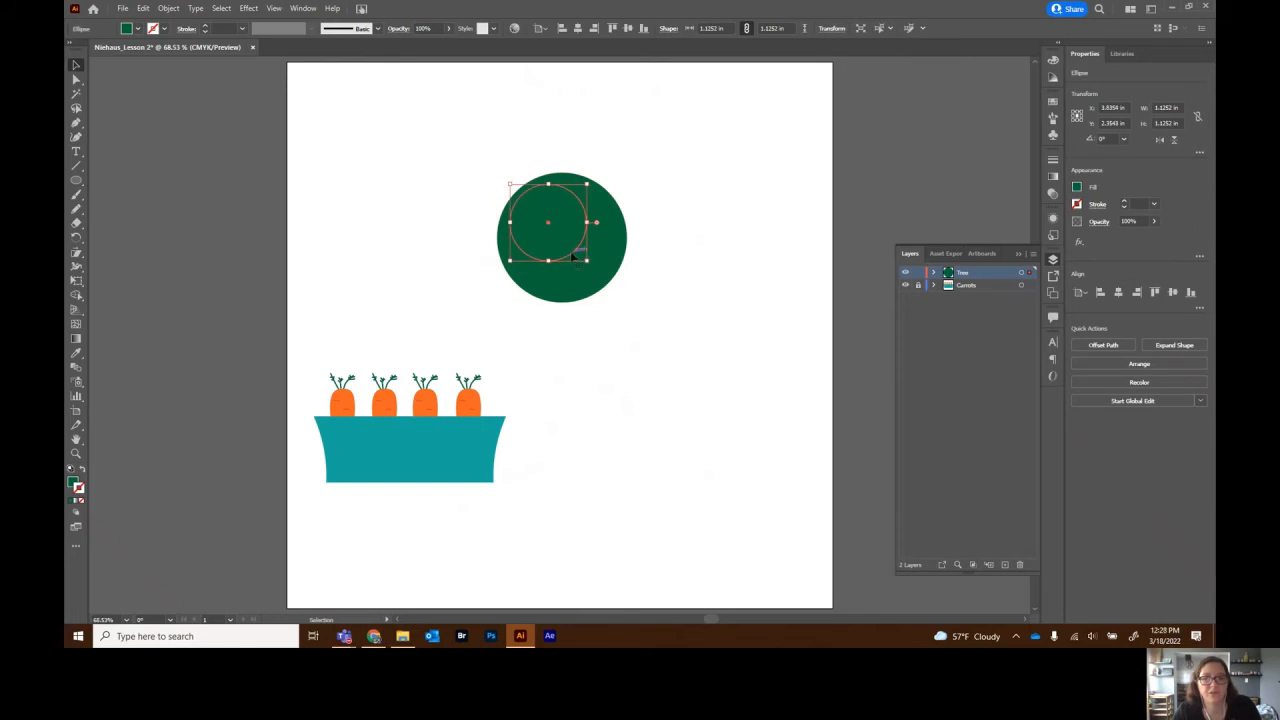
{"action": "left_click", "coordinate": [1078, 192]}
{"action": "left_click", "coordinate": [980, 237]}
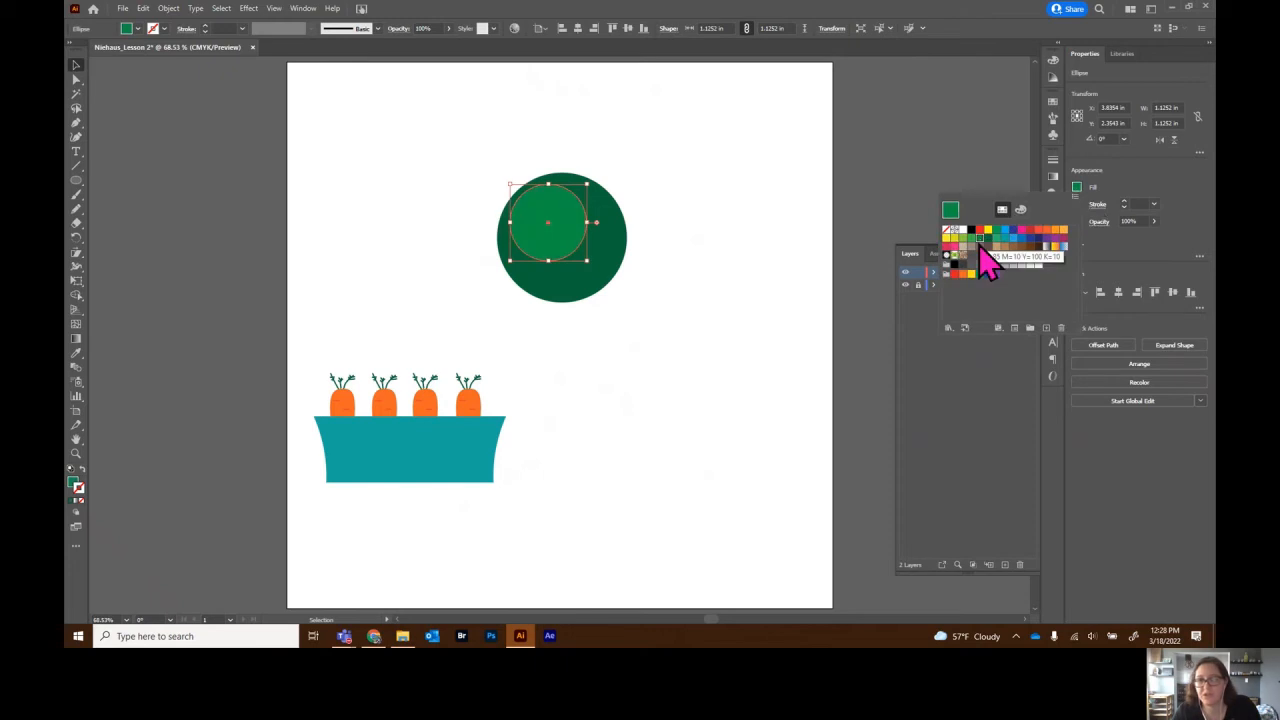
{"action": "left_click", "coordinate": [790, 300]}
{"action": "left_click", "coordinate": [778, 281]}
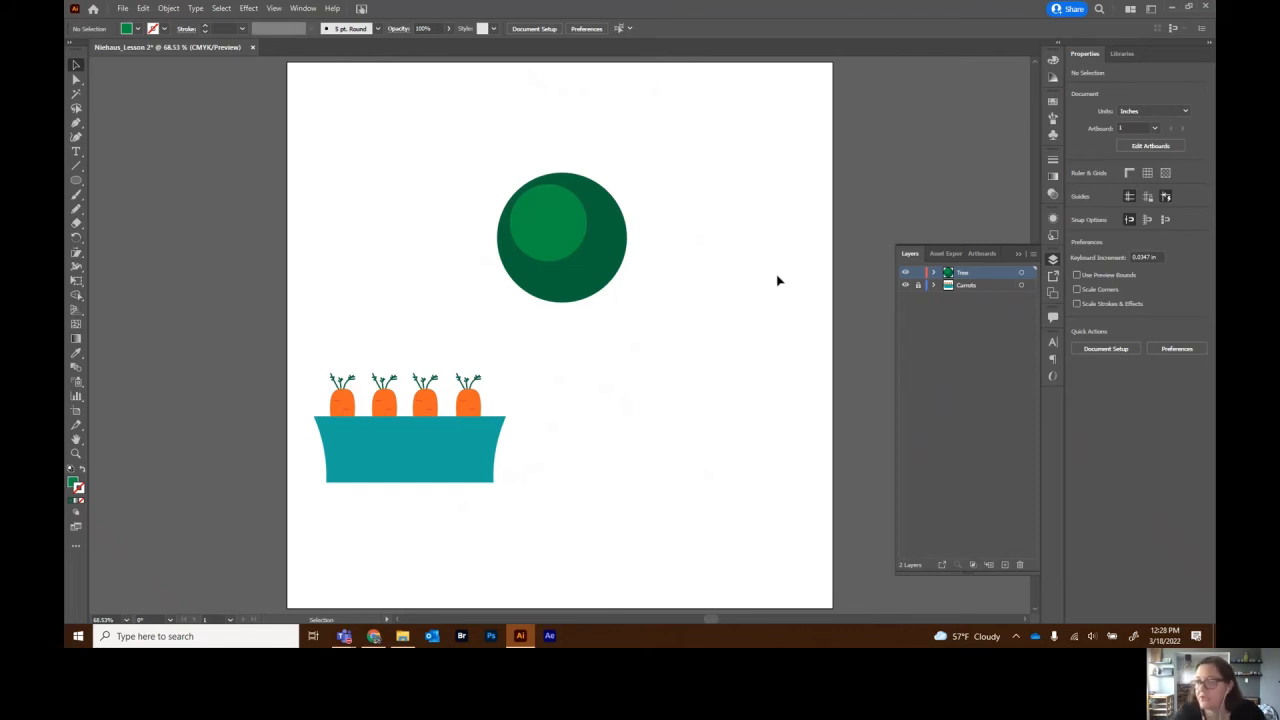
- Draw a narrow brown trunk, about 0.14 by 2.59 in, below the treetop and centre it
{"action": "left_click", "coordinate": [79, 183]}
{"action": "left_click", "coordinate": [135, 180]}
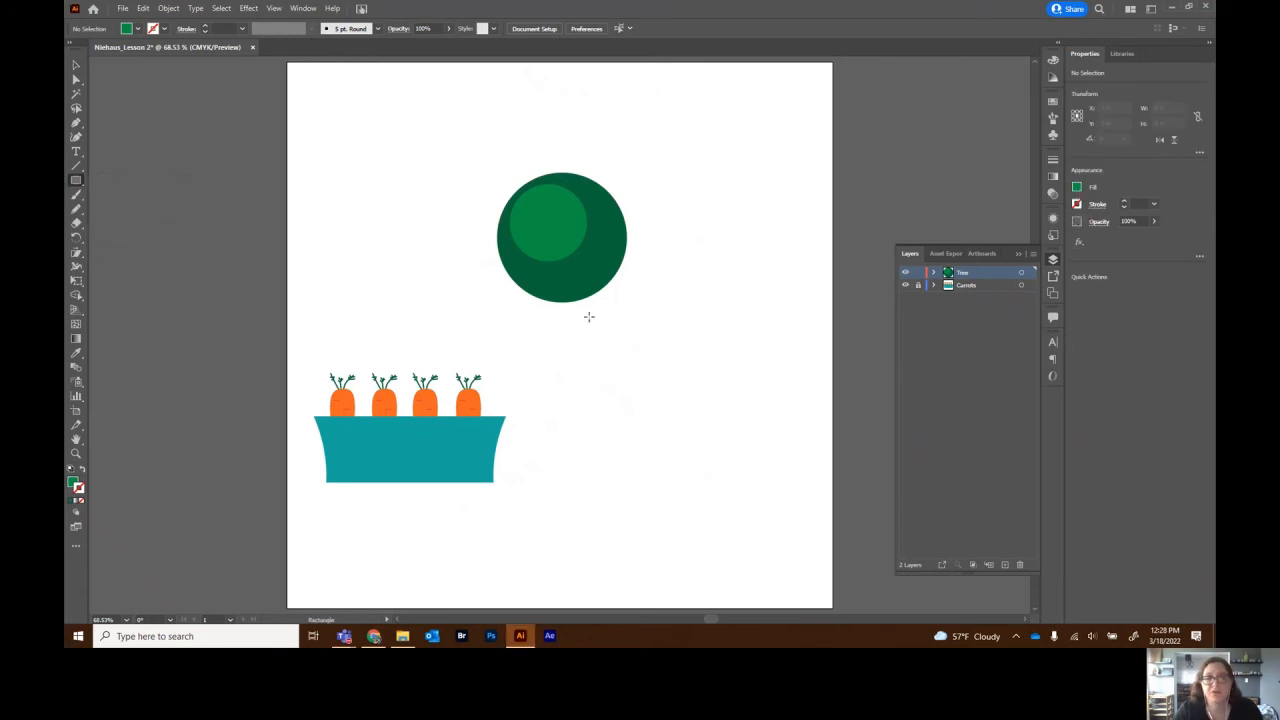
{"action": "left_click", "coordinate": [1078, 189]}
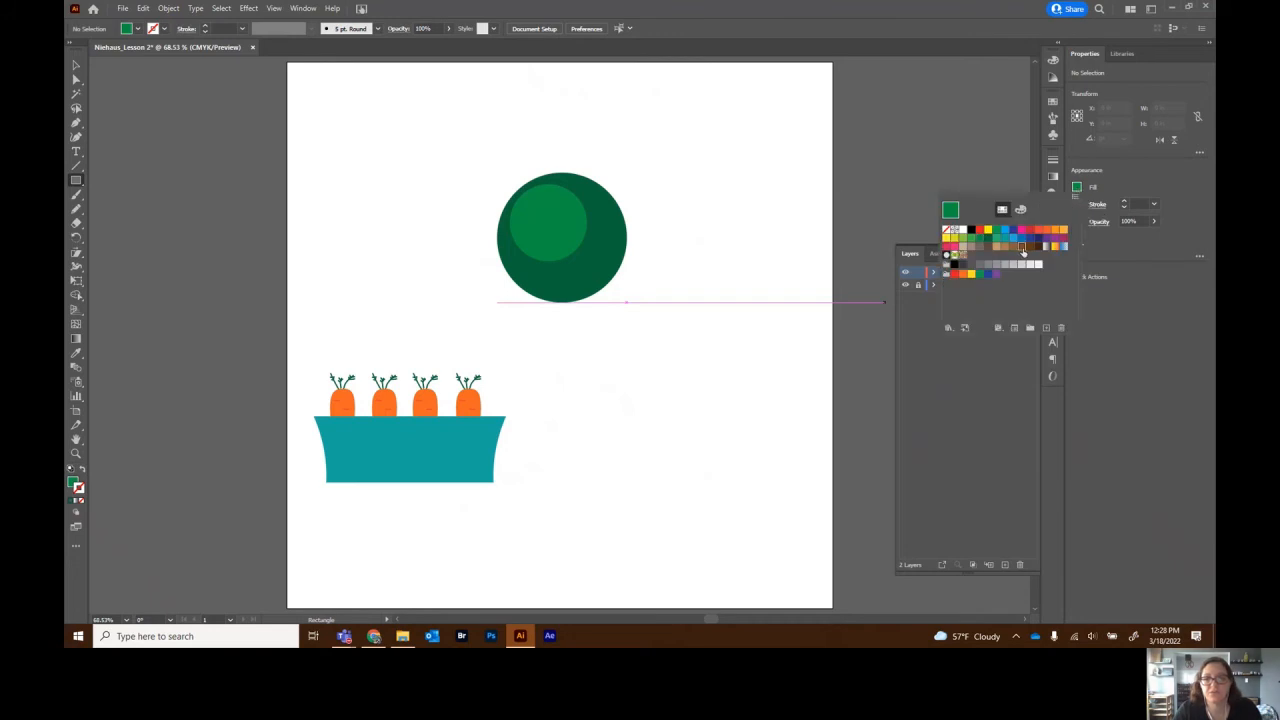
{"action": "left_click", "coordinate": [559, 289]}
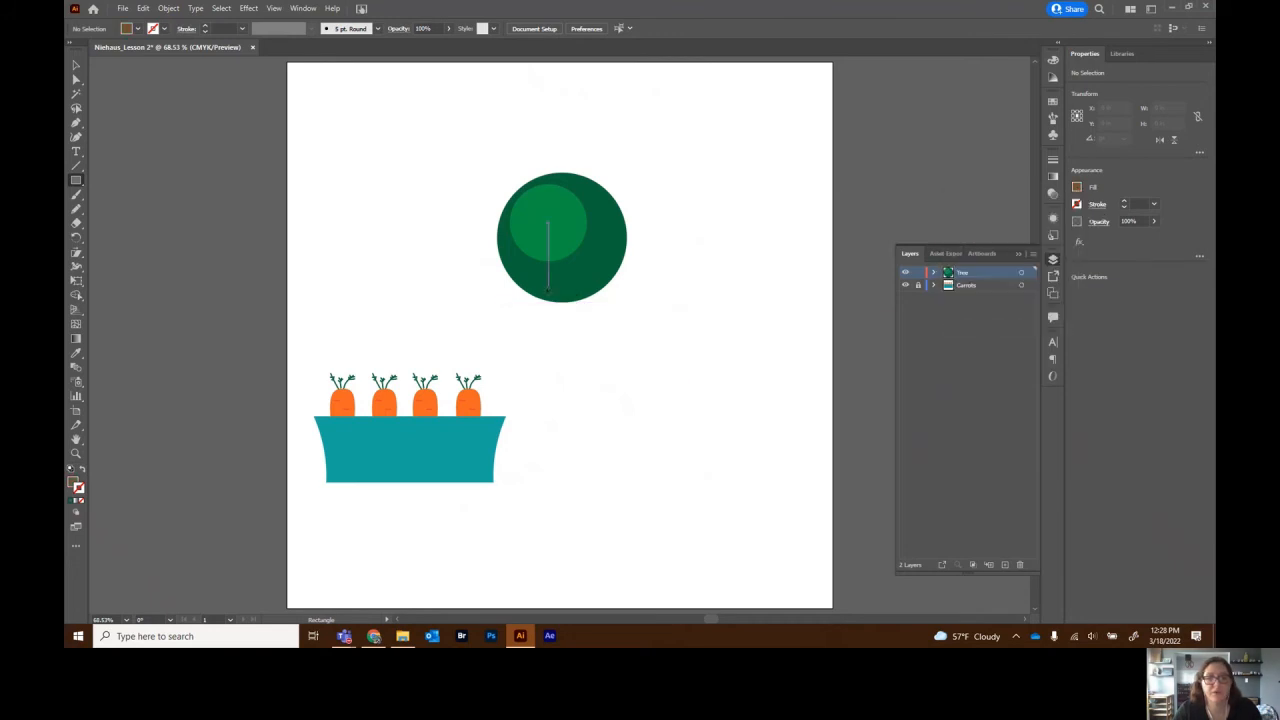
{"action": "left_click_drag", "start_coordinate": [551, 291], "coordinate": [560, 469]}
{"action": "left_click", "coordinate": [75, 65]}
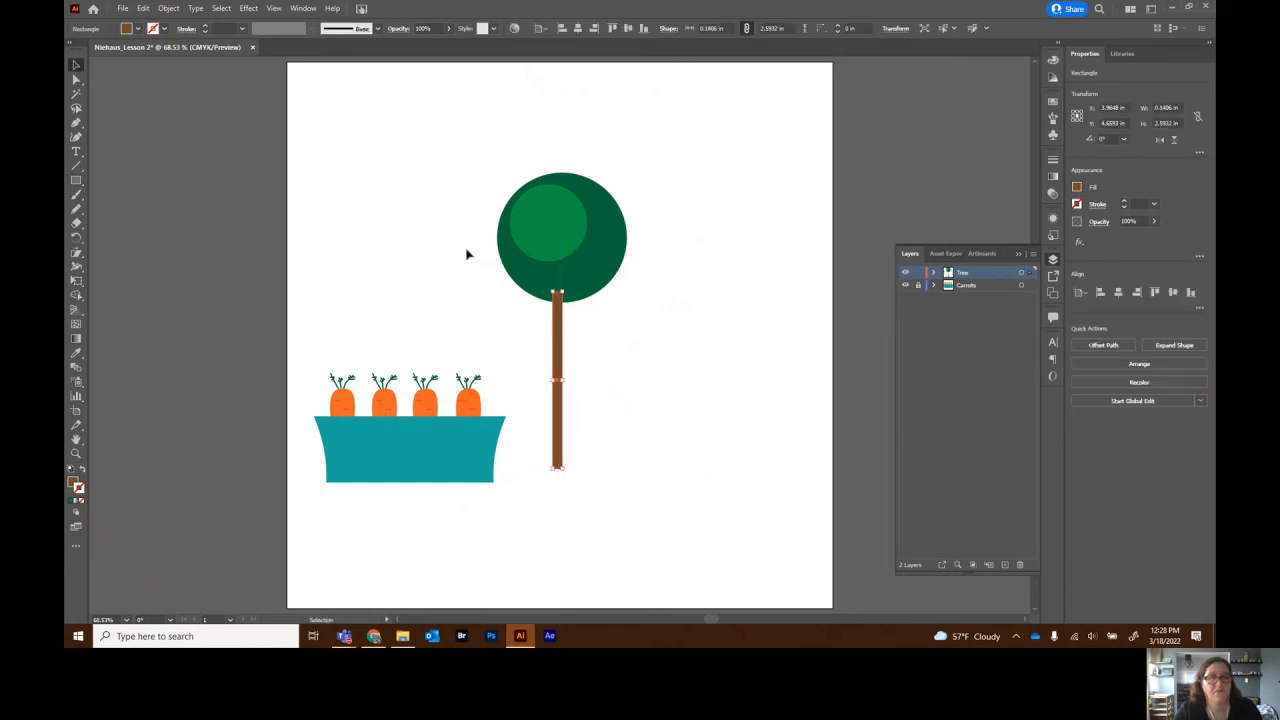
{"action": "left_click_drag", "start_coordinate": [560, 336], "coordinate": [565, 334]}
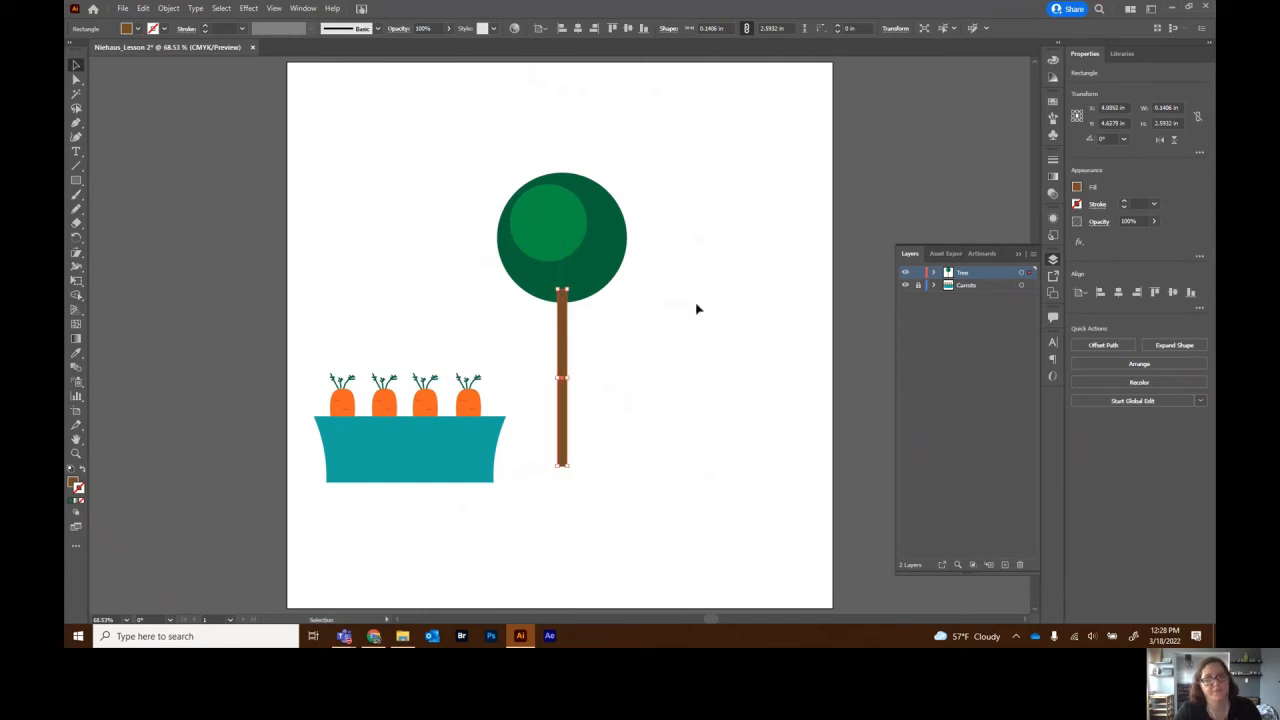
{"action": "left_click", "coordinate": [703, 246]}
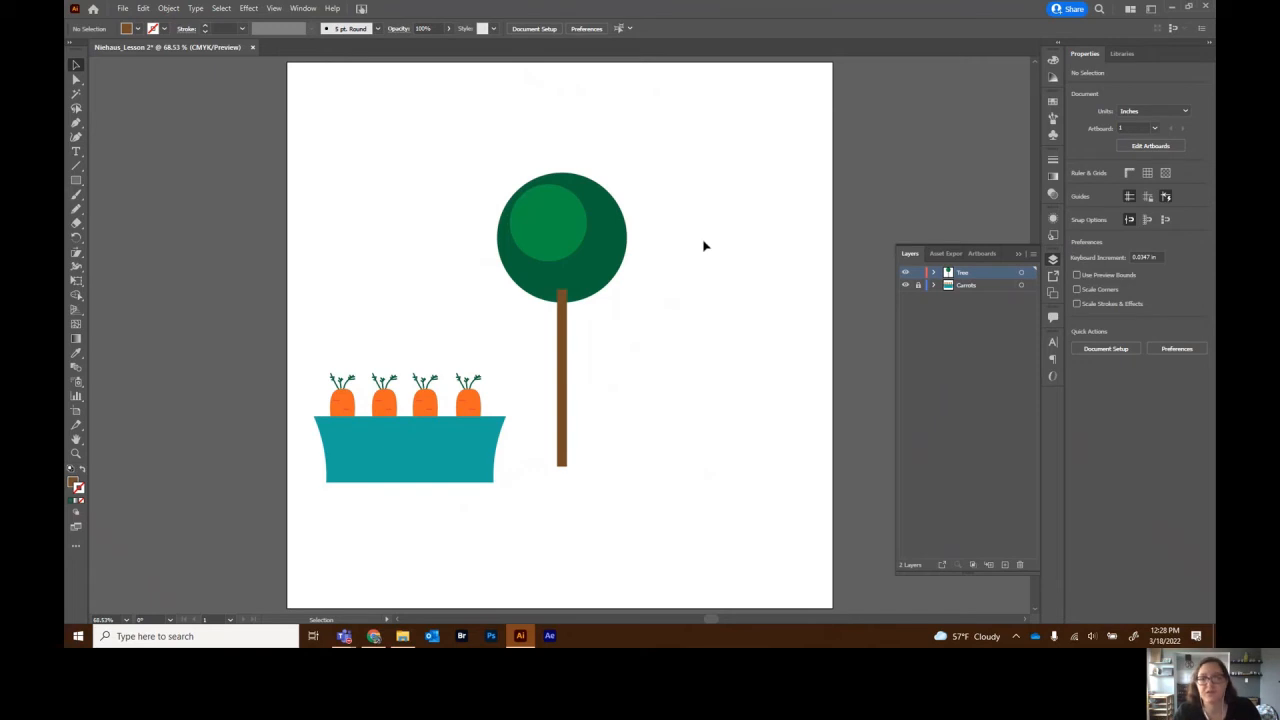
- Move the trunk rectangle below the canopy circles in the Tree layer
{"action": "left_click", "coordinate": [935, 277]}
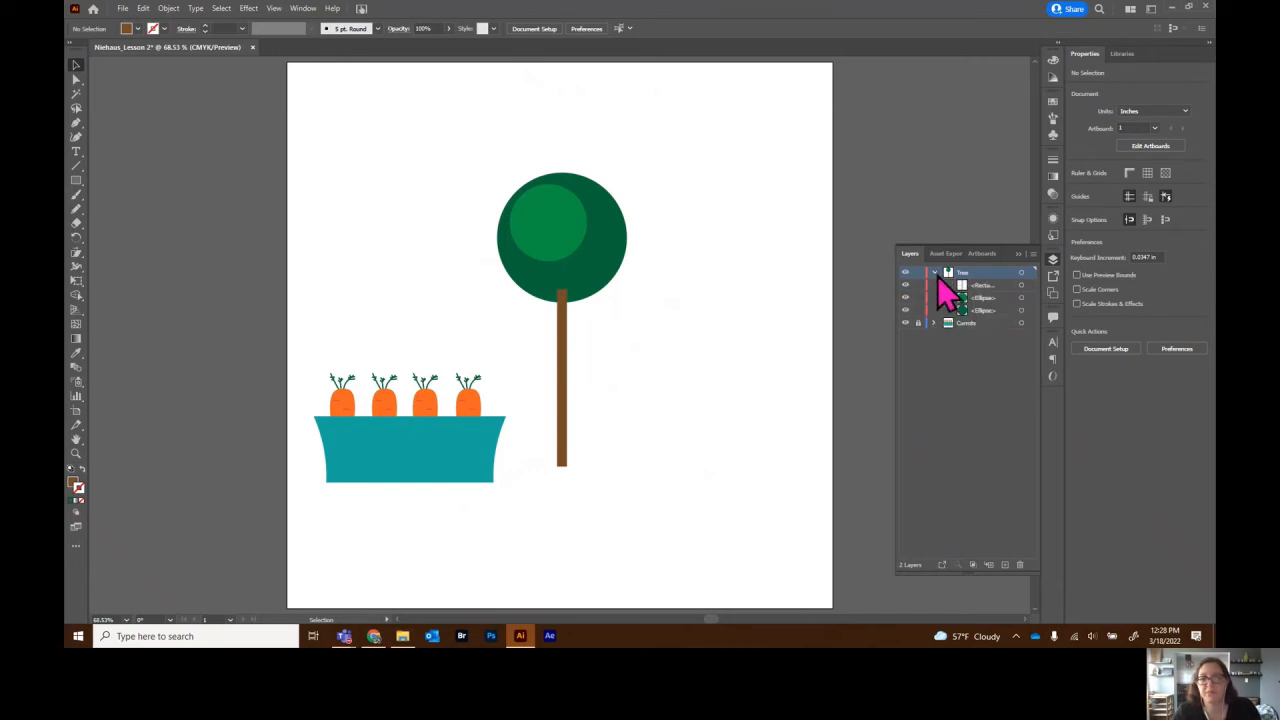
{"action": "left_click", "coordinate": [983, 287]}
{"action": "left_click_drag", "start_coordinate": [984, 285], "coordinate": [986, 316]}
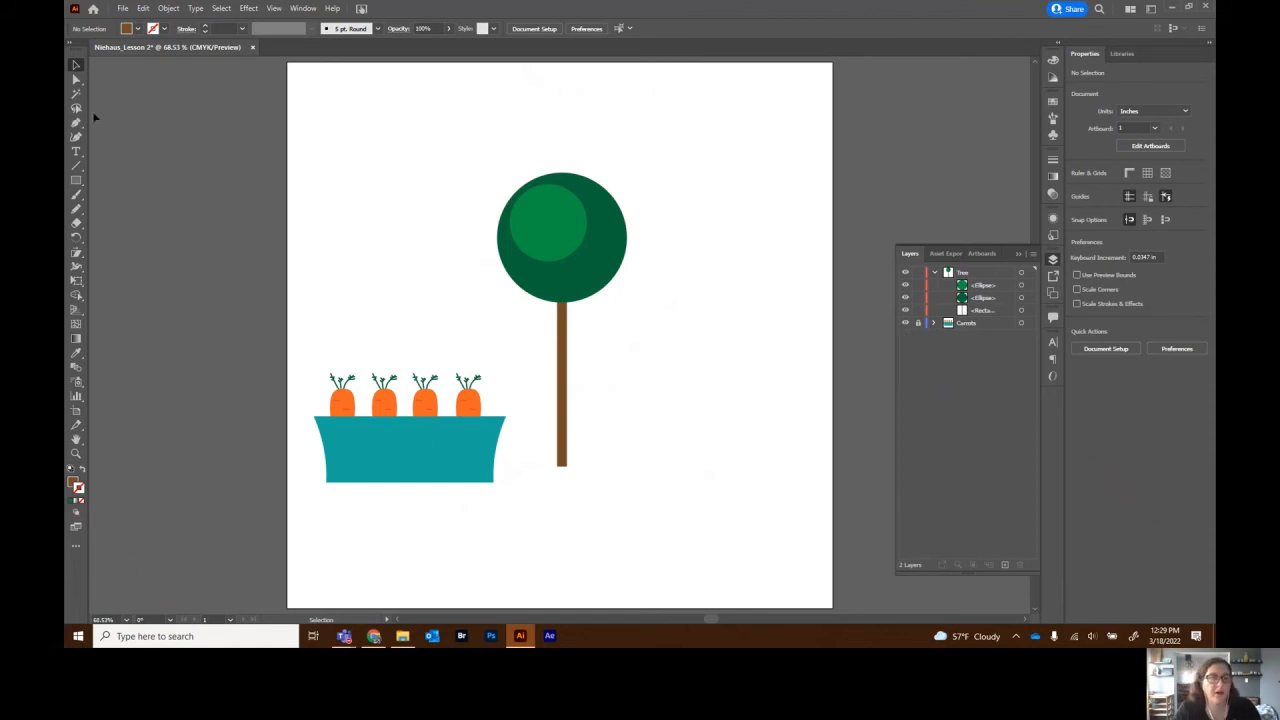
- Draw a pot about 1.1 by 1.49 in at the trunk's base and fill it greyish brown
{"action": "left_click", "coordinate": [76, 183]}
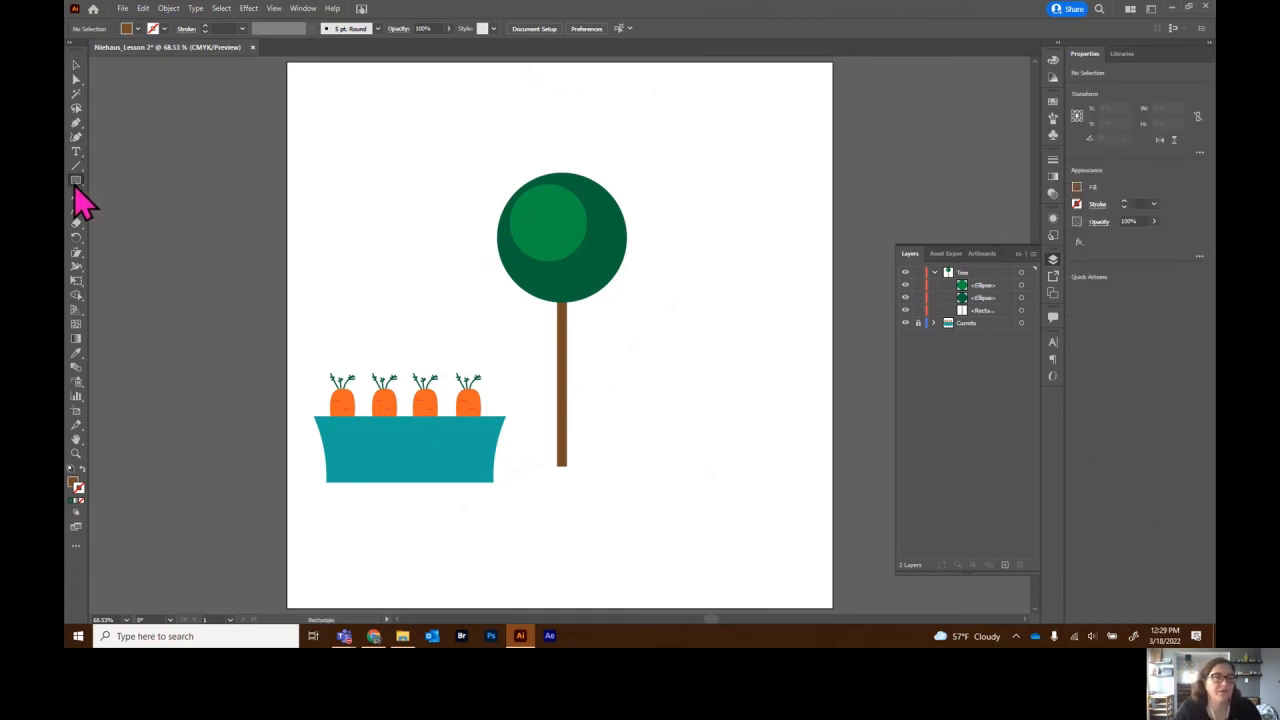
{"action": "left_click_drag", "start_coordinate": [525, 396], "coordinate": [600, 495]}
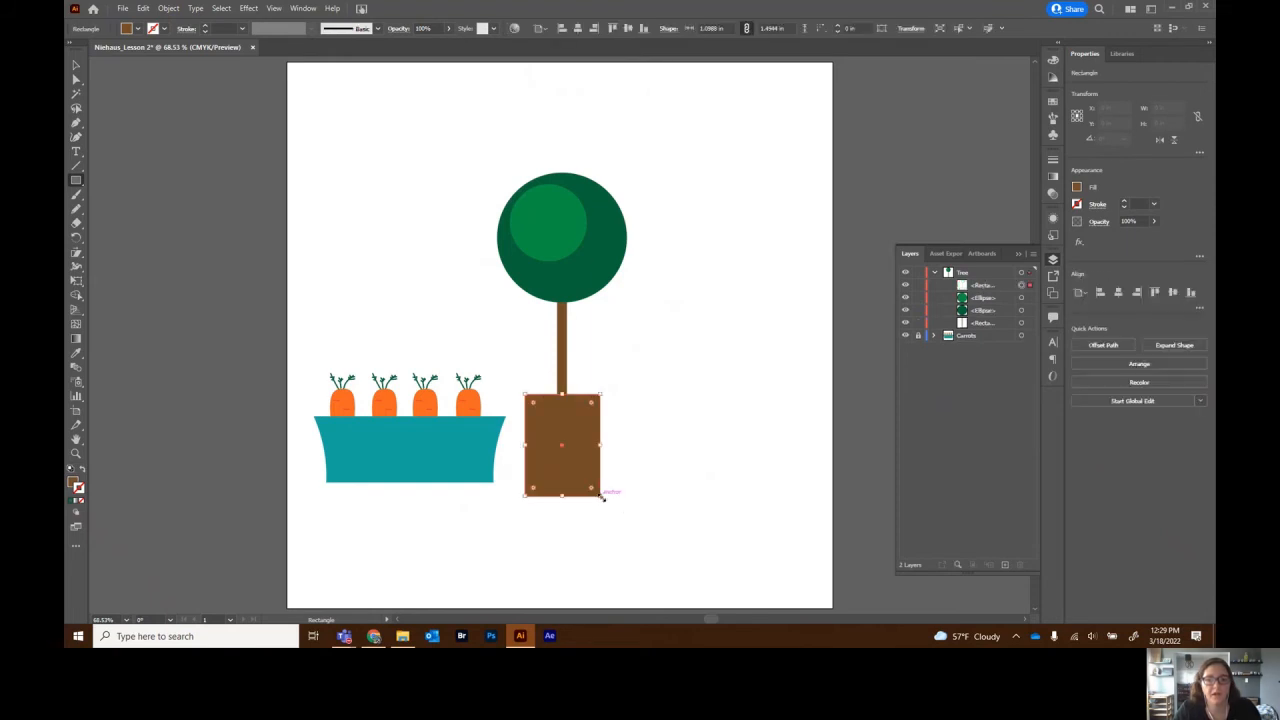
{"action": "left_click", "coordinate": [1078, 188]}
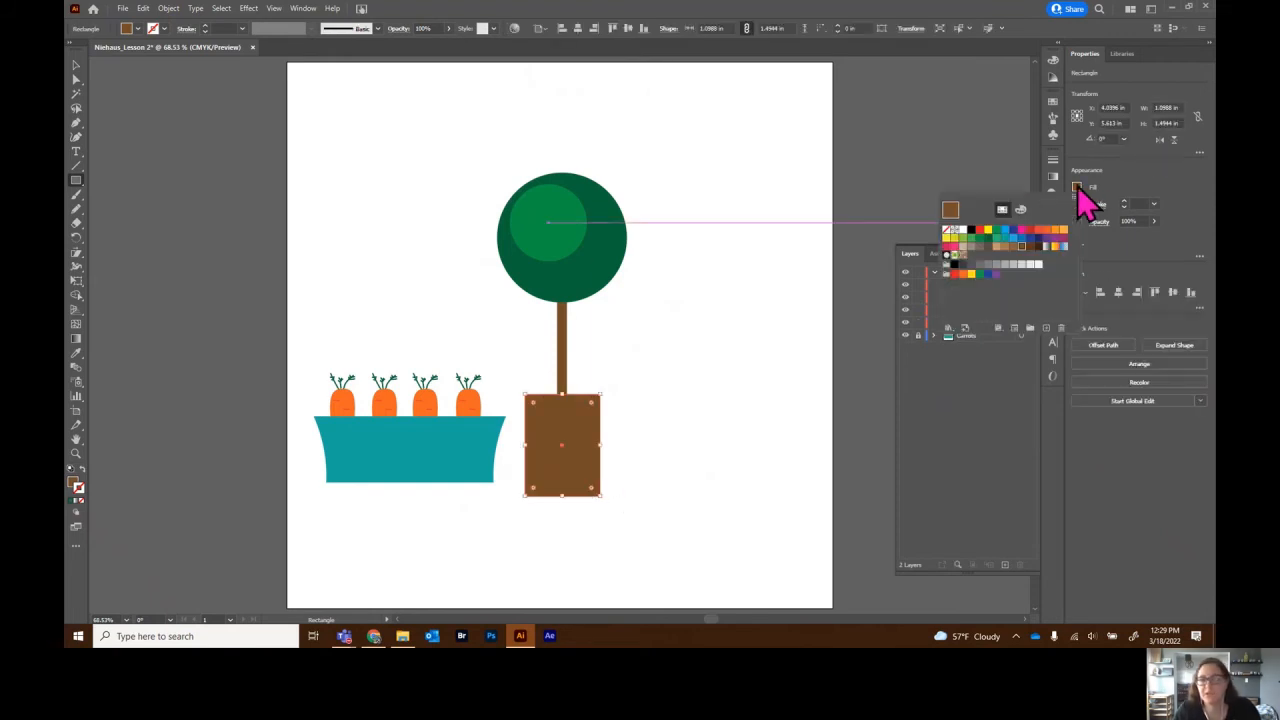
{"action": "left_click", "coordinate": [979, 251]}
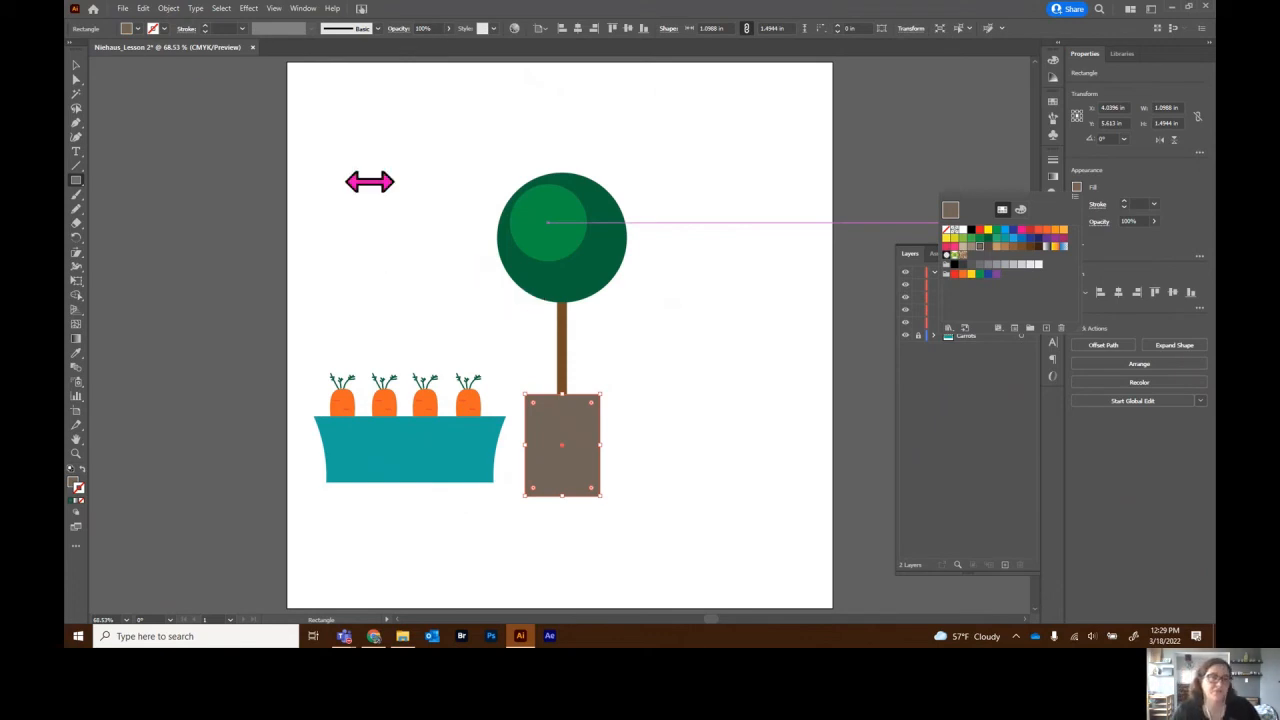
- Warp the pot rectangle with a vertical Bulge: 25% bend, 0% horizontal, -25% vertical distortion
{"action": "left_click", "coordinate": [250, 10]}
{"action": "left_click", "coordinate": [250, 10]}
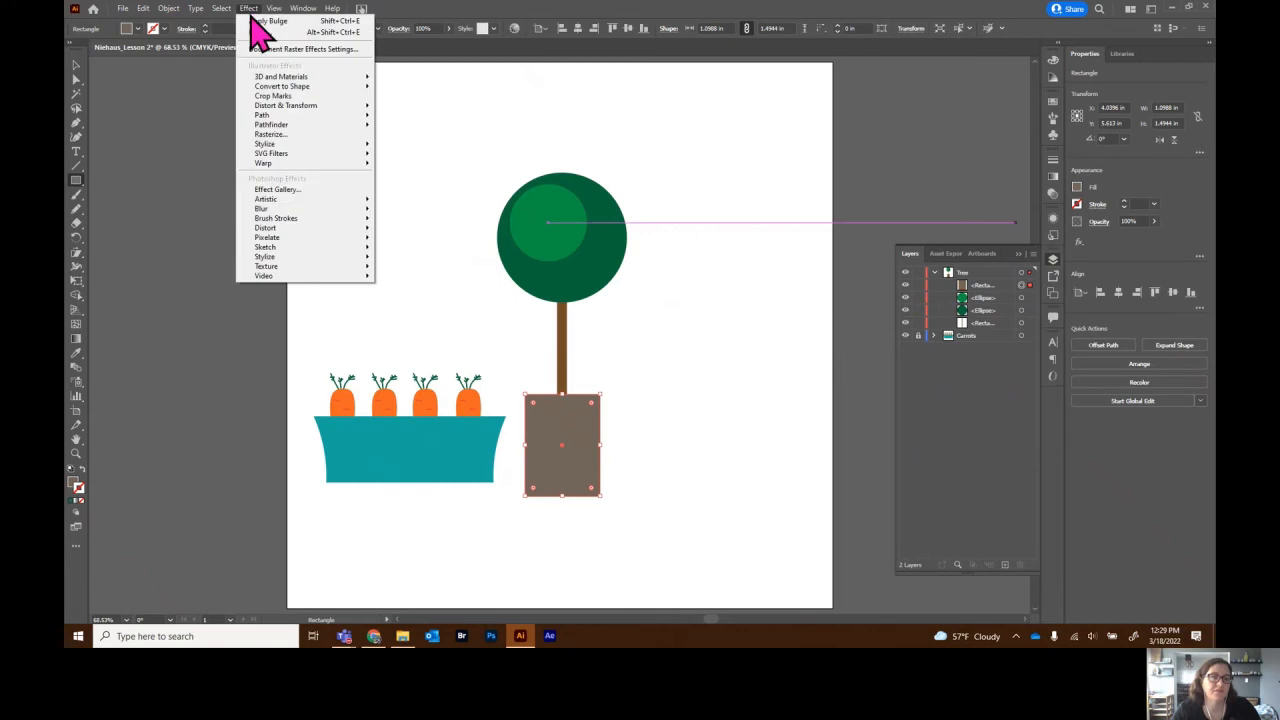
{"action": "mouse_move", "coordinate": [300, 170]}
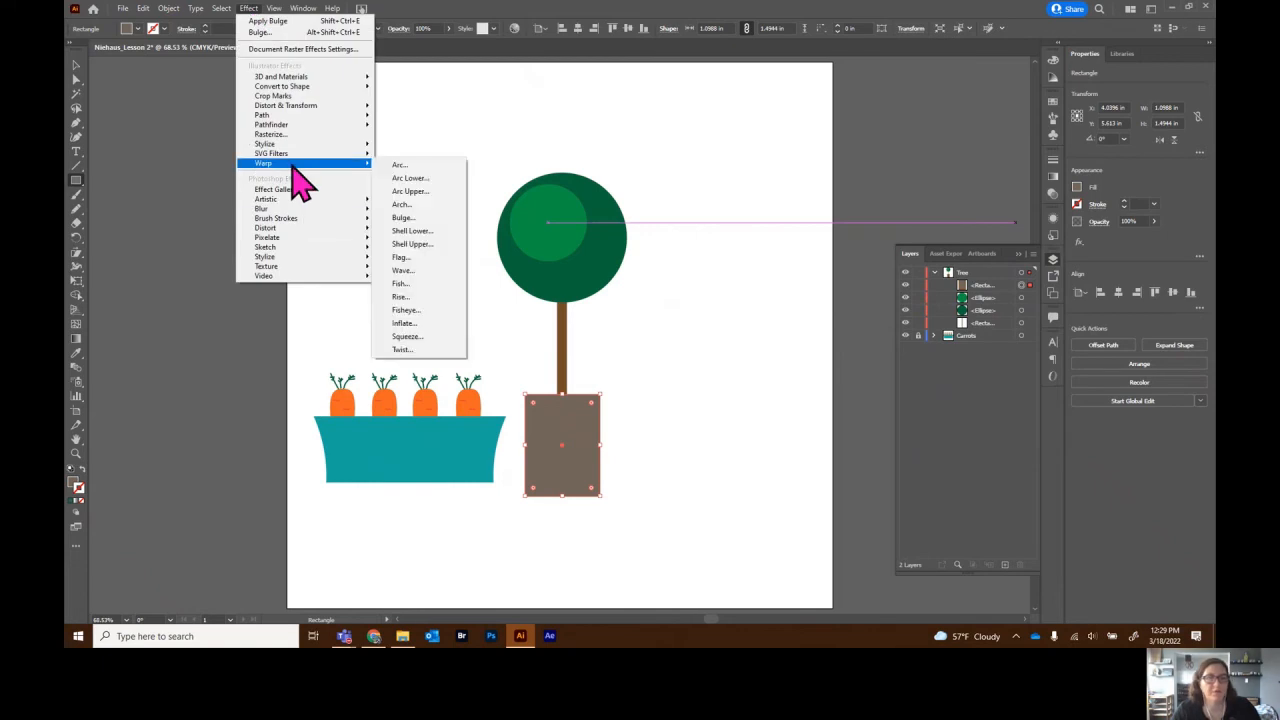
{"action": "left_click", "coordinate": [424, 217]}
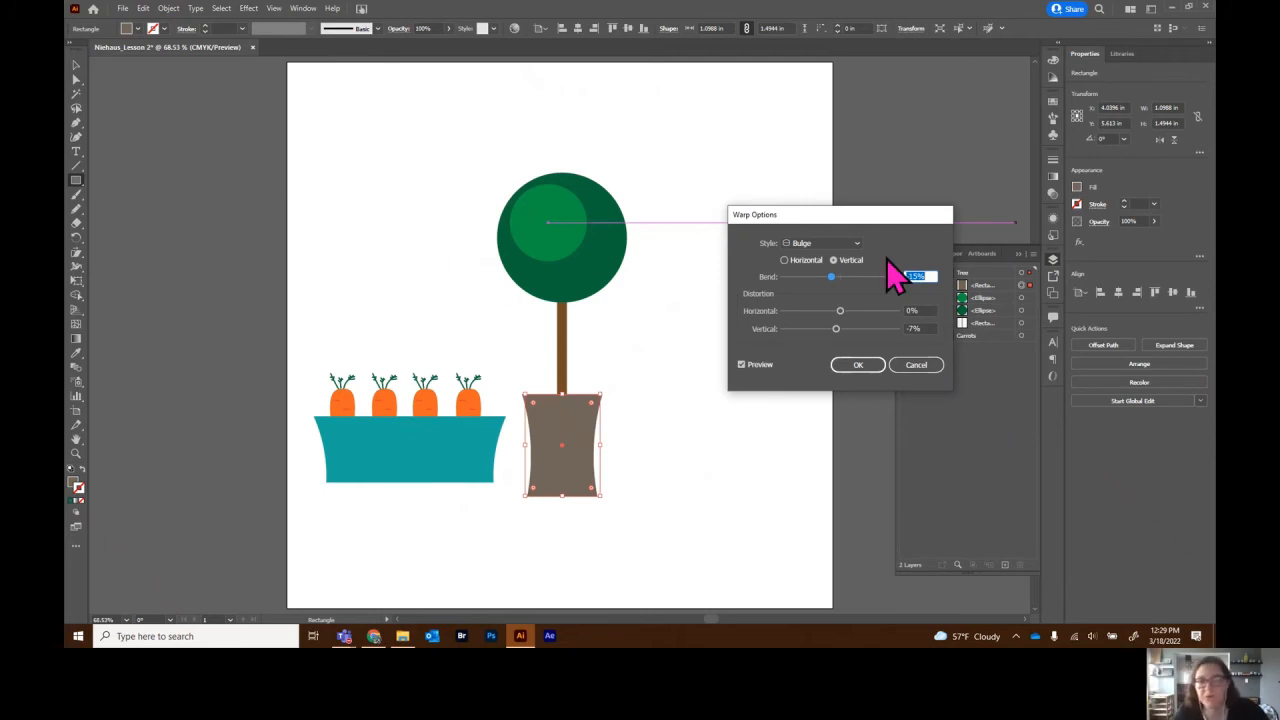
{"action": "type", "text": "25"}
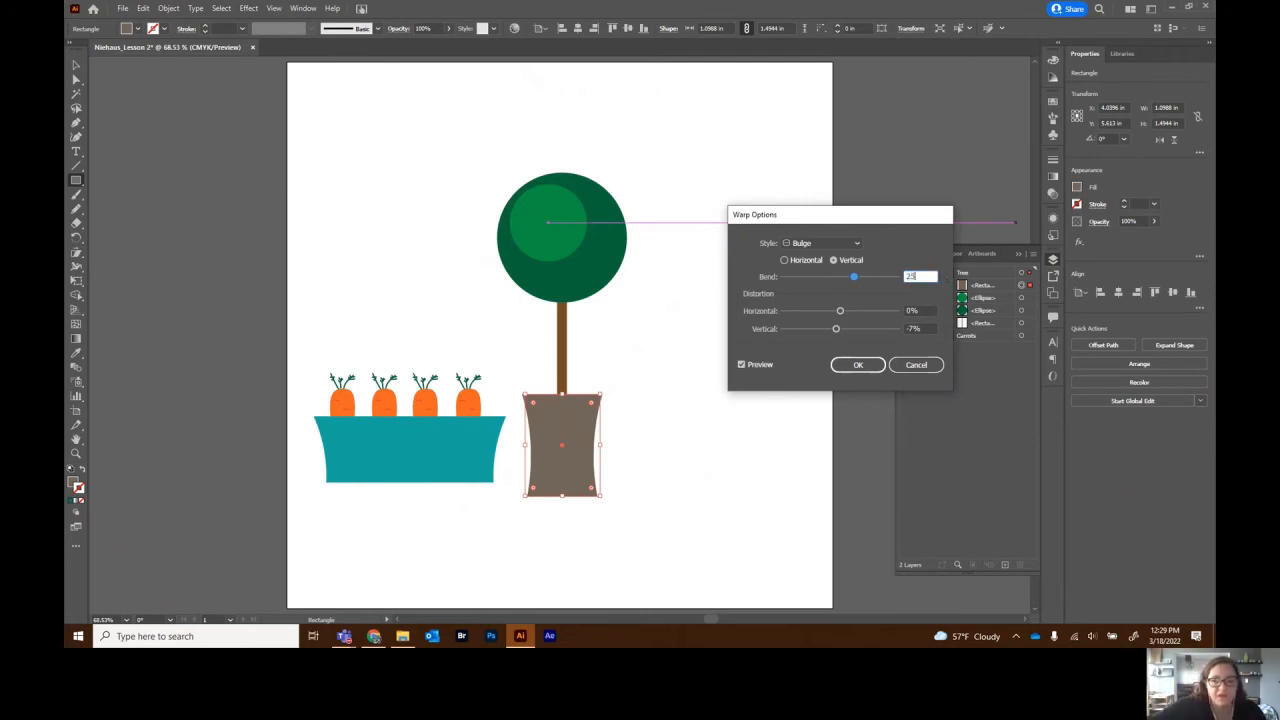
{"action": "key", "text": "Tab"}
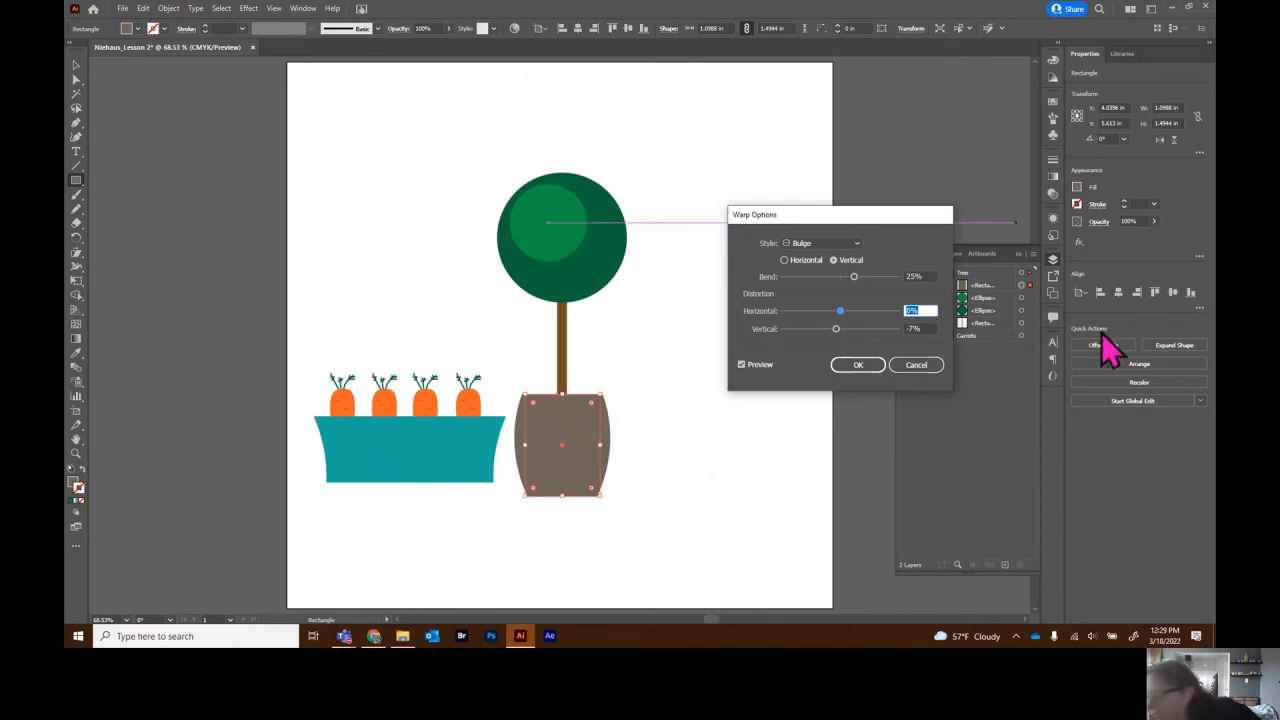
{"action": "key", "text": "Tab"}
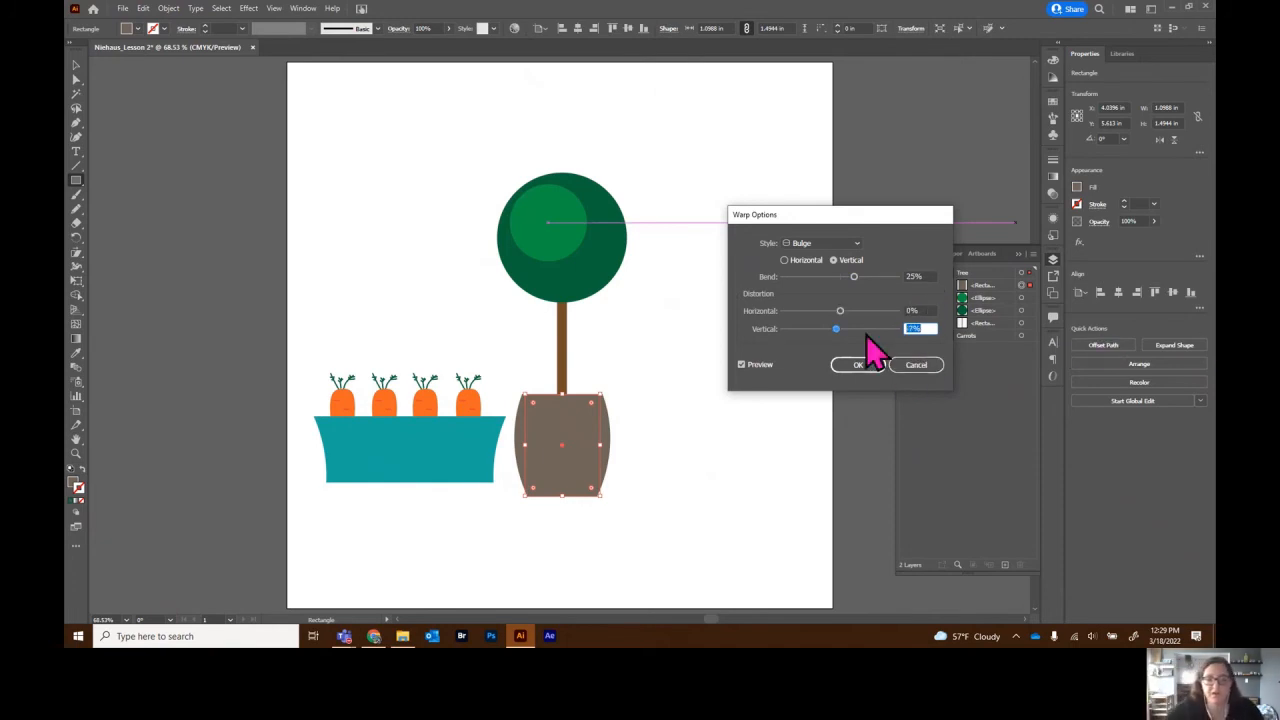
{"action": "key", "text": "BackSpace"}
{"action": "type", "text": "-25"}
{"action": "key", "text": "Tab"}
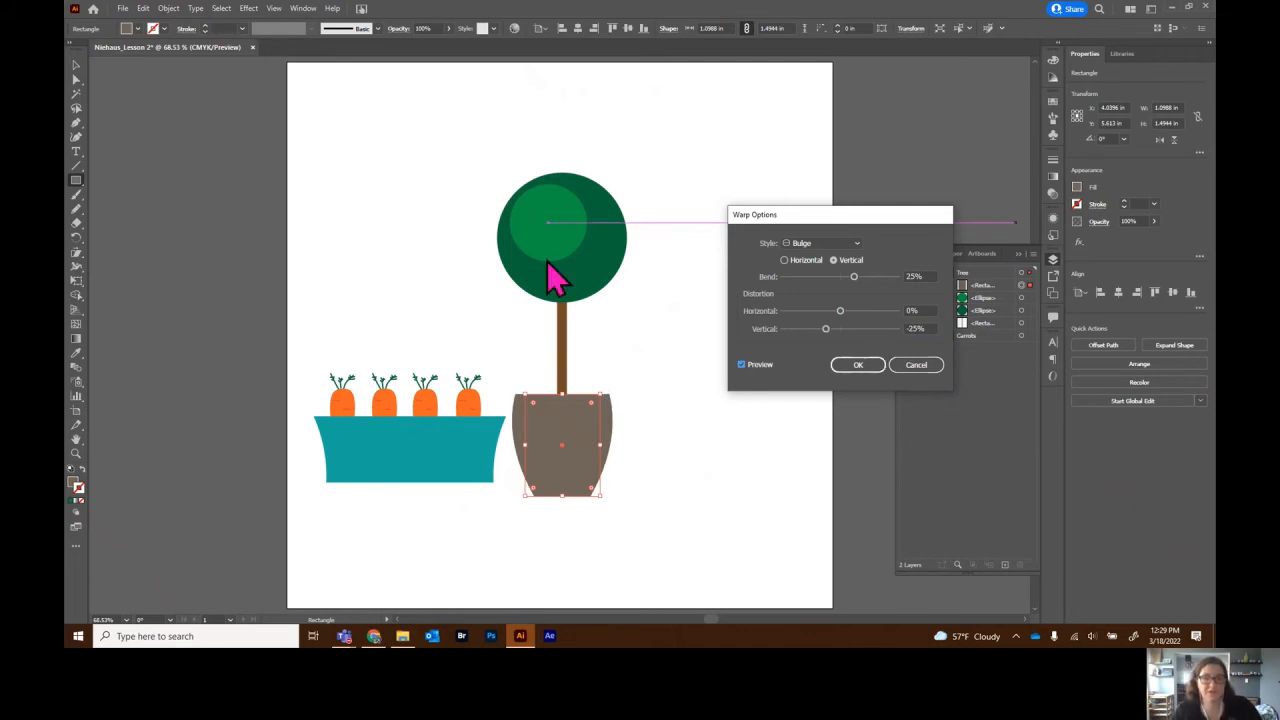
{"action": "left_click", "coordinate": [860, 366]}
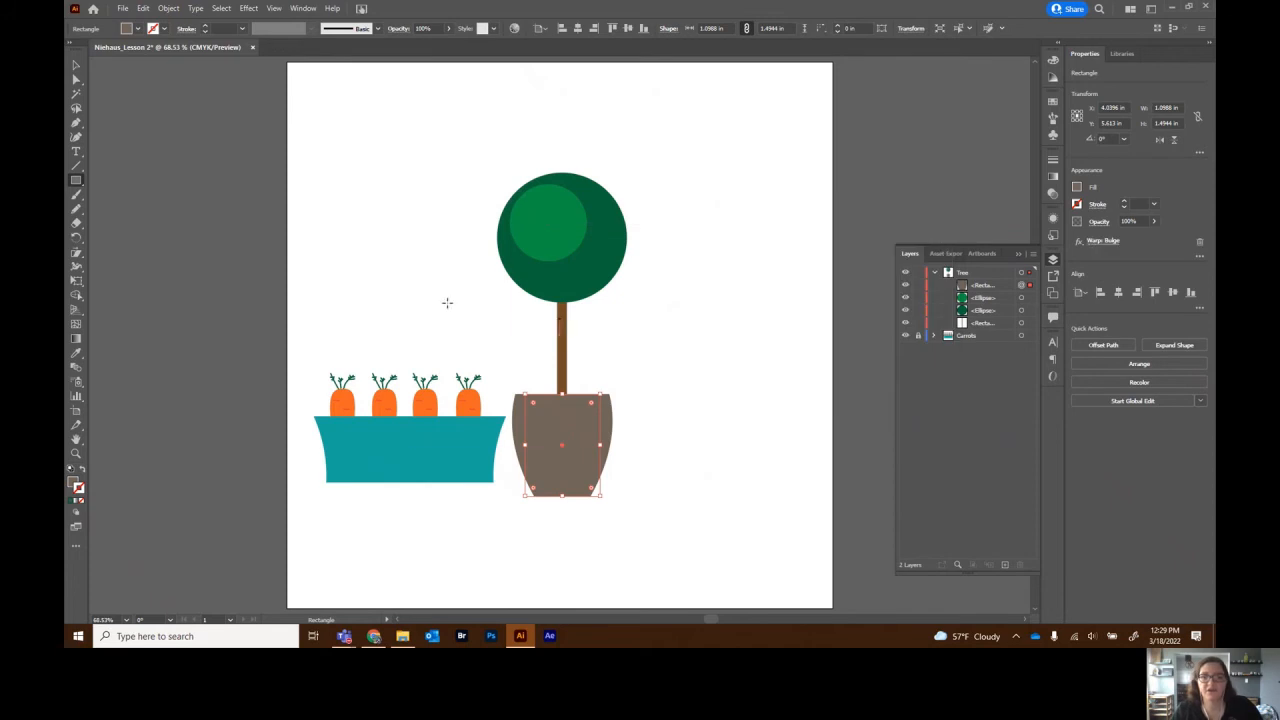
{"action": "left_click", "coordinate": [75, 65]}
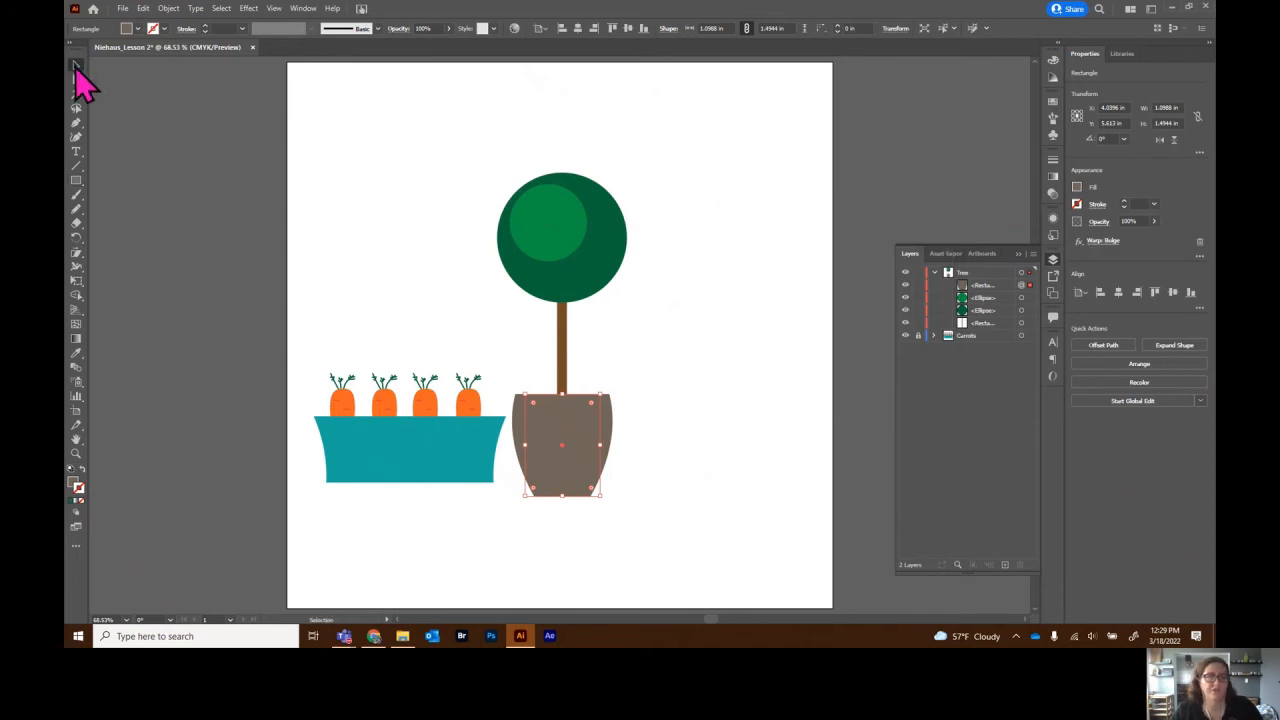
{"action": "left_click", "coordinate": [1077, 188]}
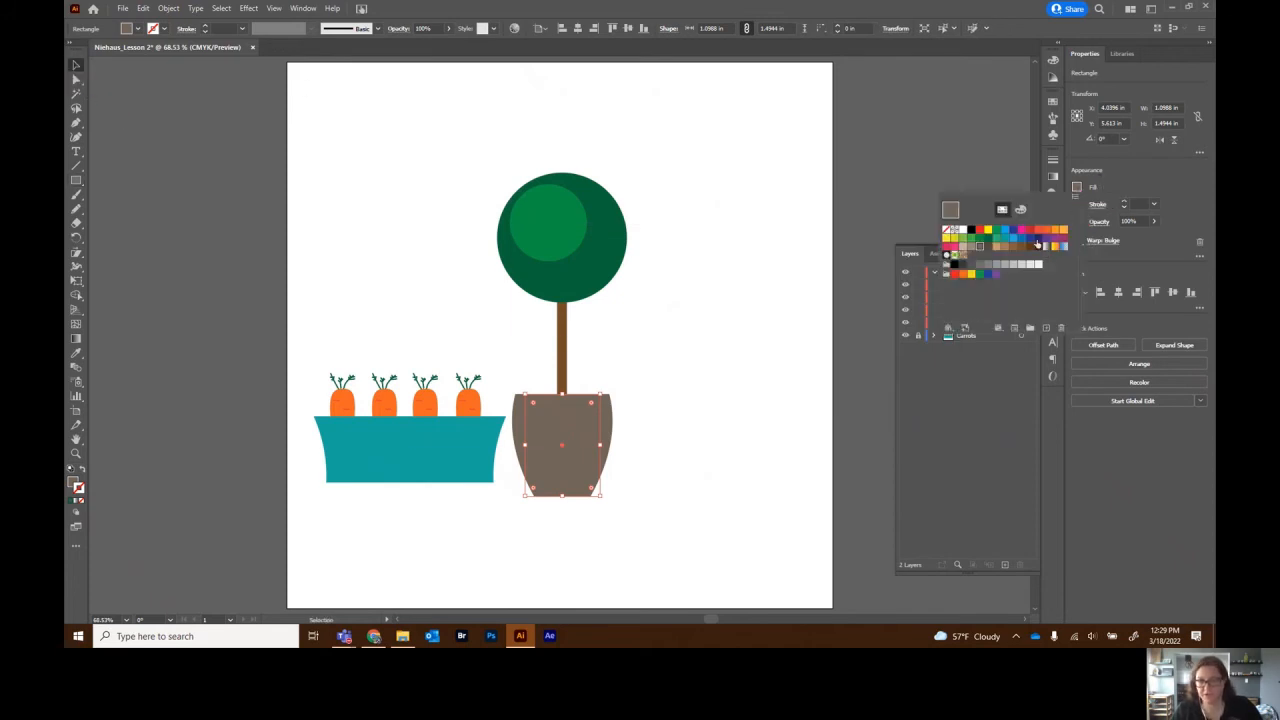
- Fill the warped pot with magenta-purple, then select and deselect the tree and pot together
{"action": "left_click", "coordinate": [1046, 244]}
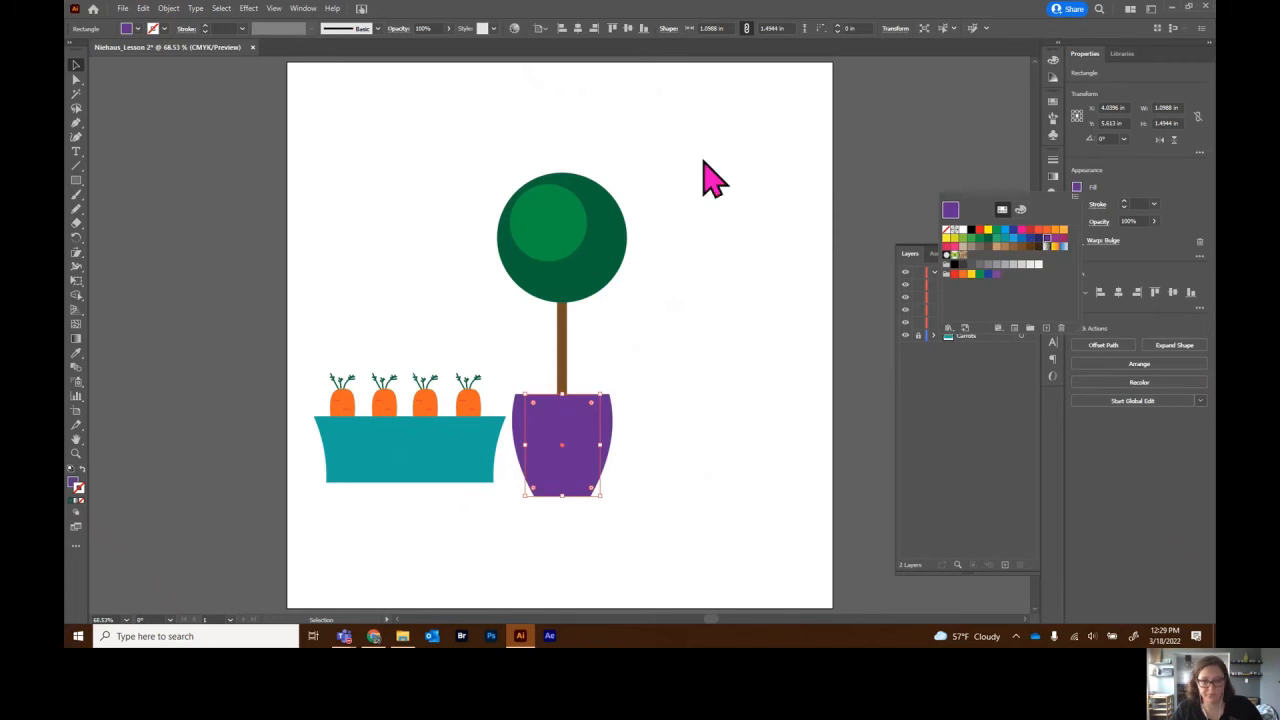
{"action": "left_click", "coordinate": [1056, 241]}
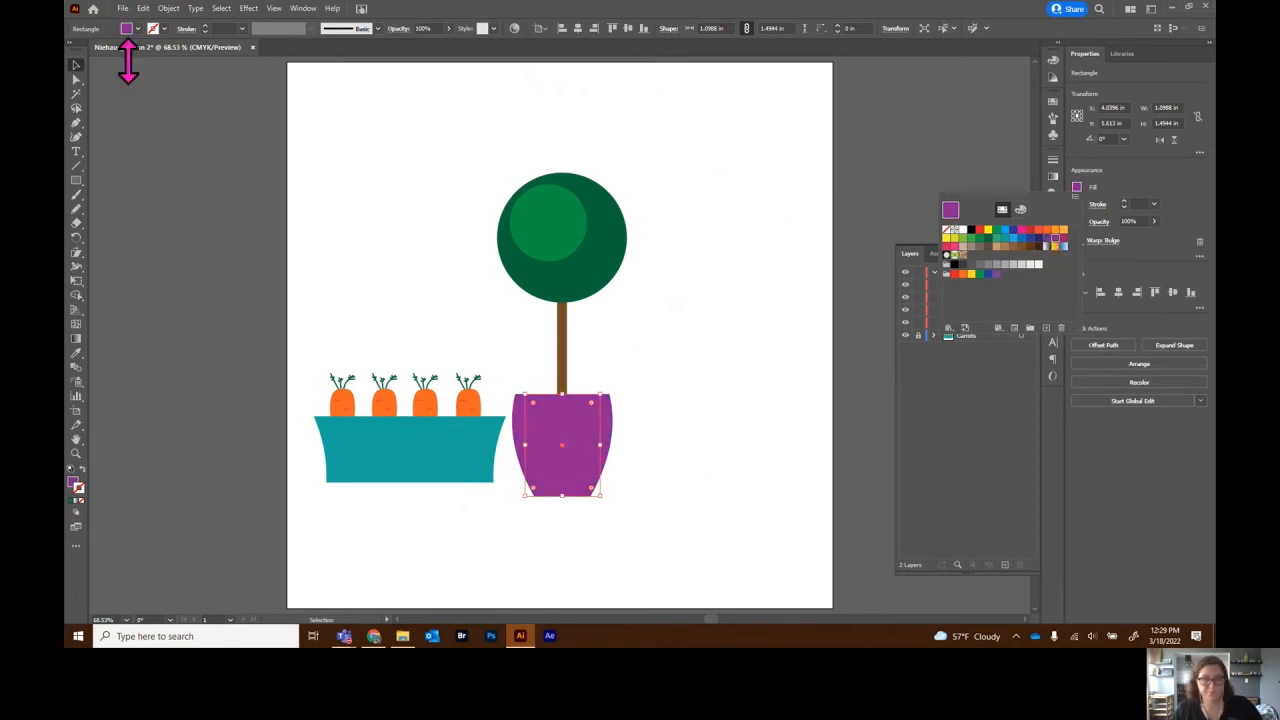
{"action": "left_click", "coordinate": [320, 195]}
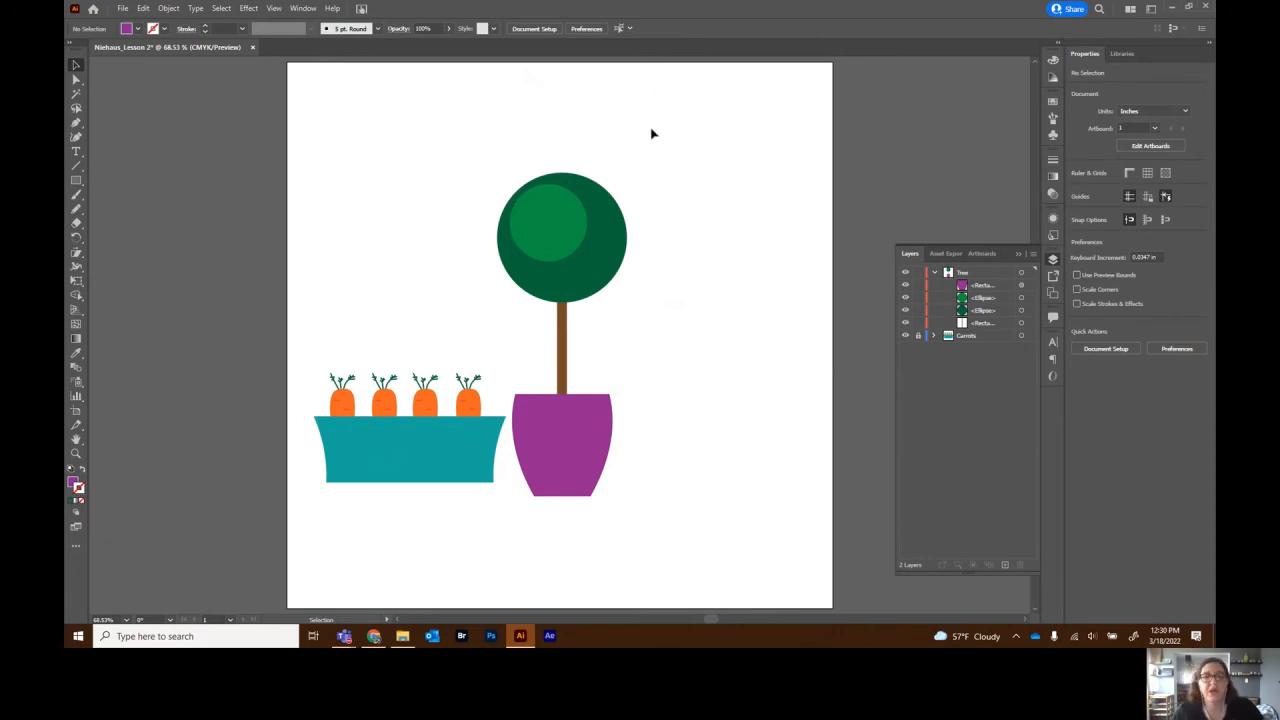
{"action": "left_click_drag", "start_coordinate": [649, 142], "coordinate": [511, 511]}
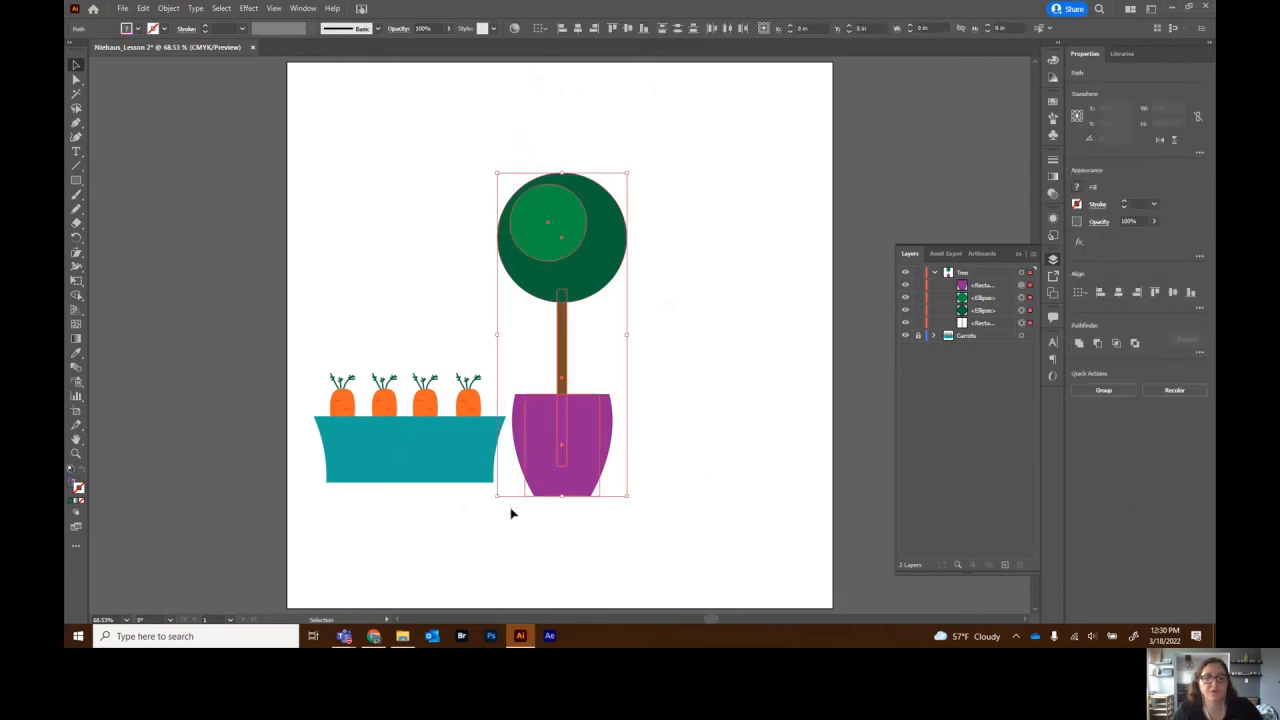
{"action": "left_click", "coordinate": [711, 437]}
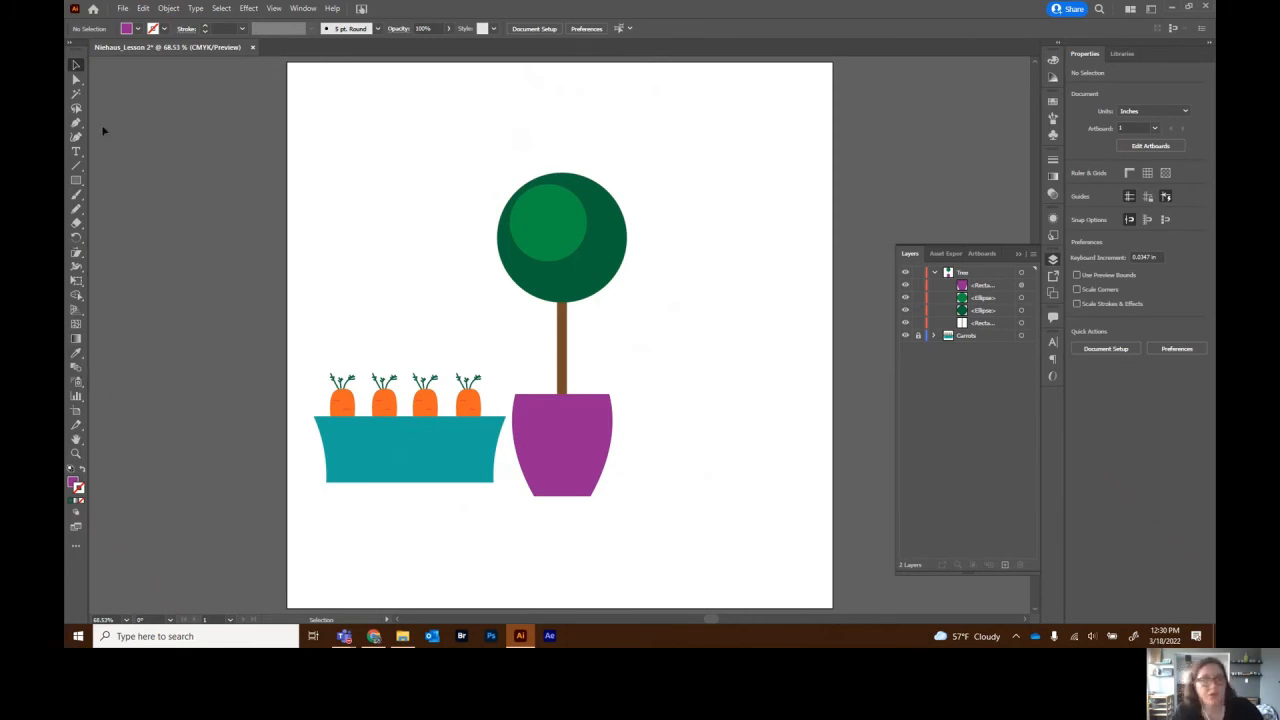
- Create a six-sided polygon and move it to the upper left of the artboard
{"action": "left_click_drag", "start_coordinate": [78, 182], "coordinate": [134, 222]}
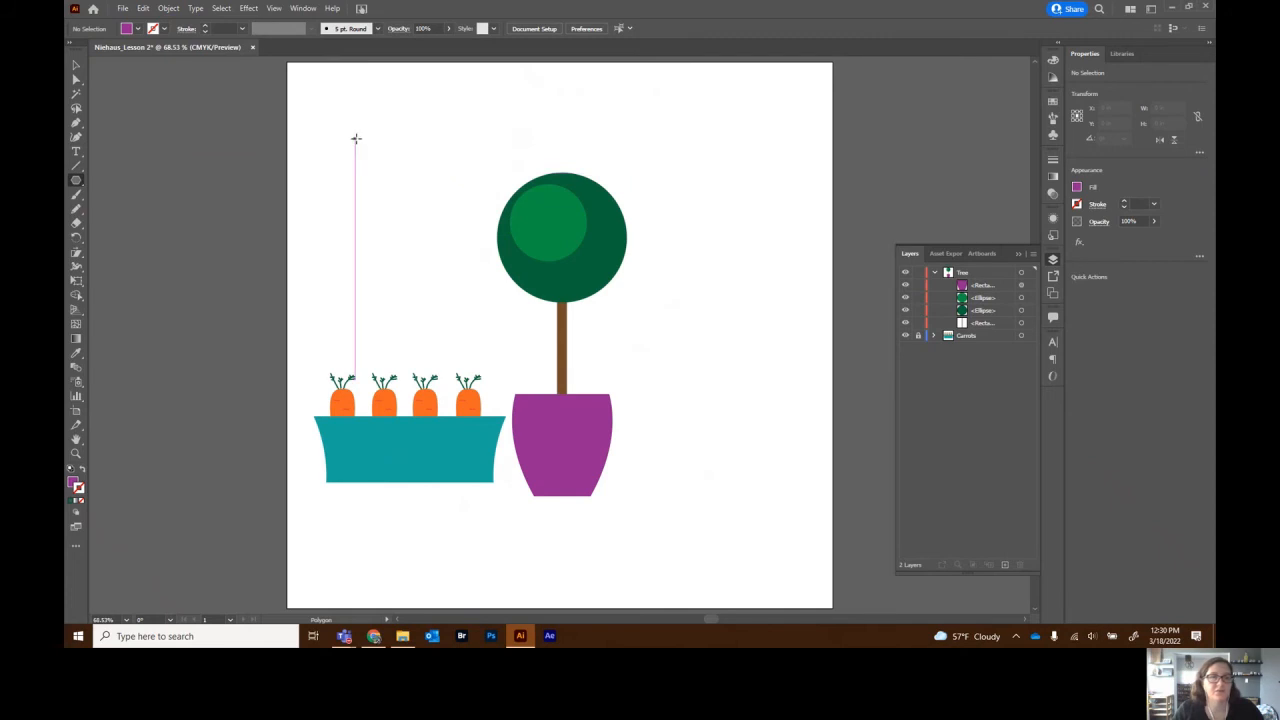
{"action": "left_click", "coordinate": [354, 137]}
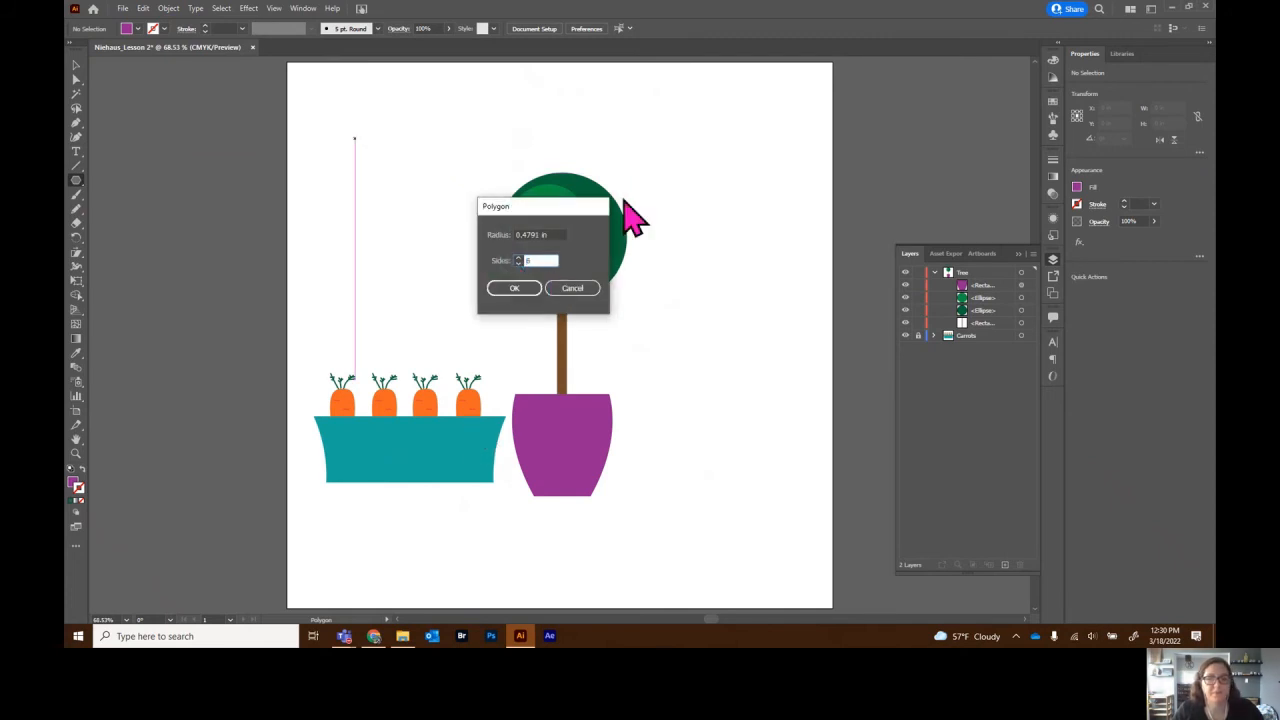
{"action": "left_click", "coordinate": [520, 289]}
{"action": "left_click", "coordinate": [75, 65]}
{"action": "left_click_drag", "start_coordinate": [366, 153], "coordinate": [414, 204]}
{"action": "left_click", "coordinate": [1077, 188]}
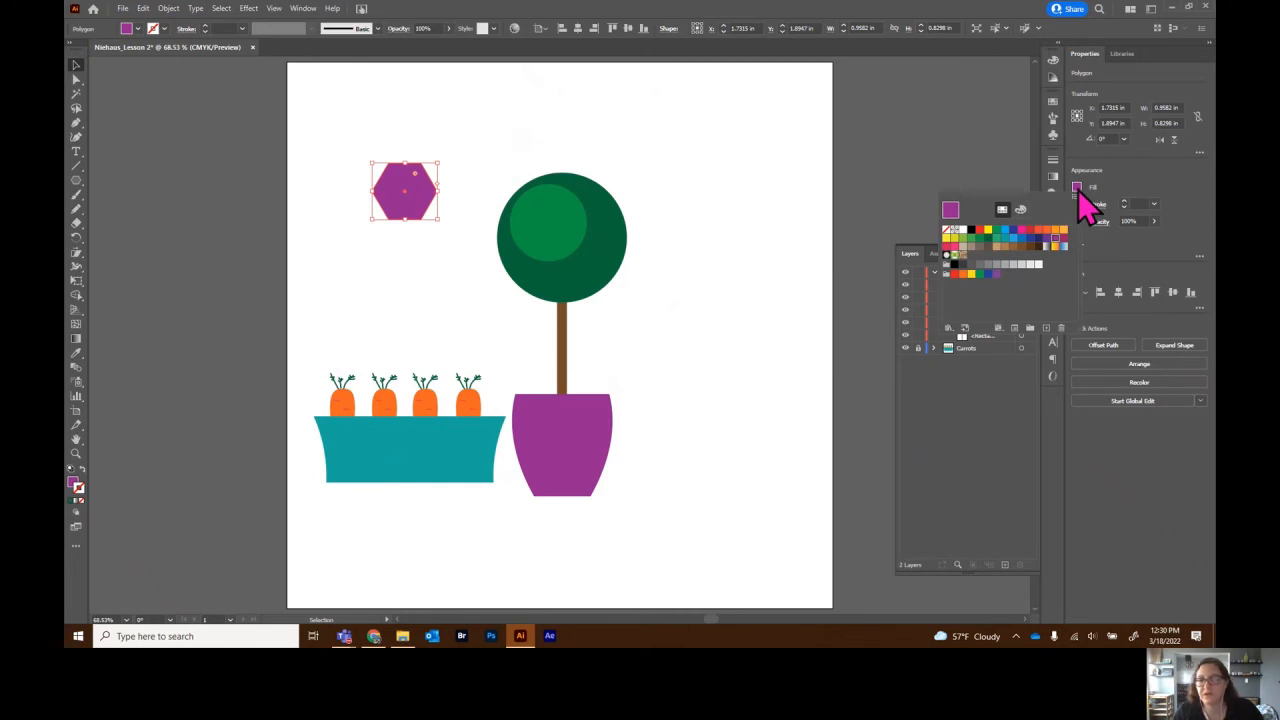
{"action": "left_click", "coordinate": [1078, 190]}
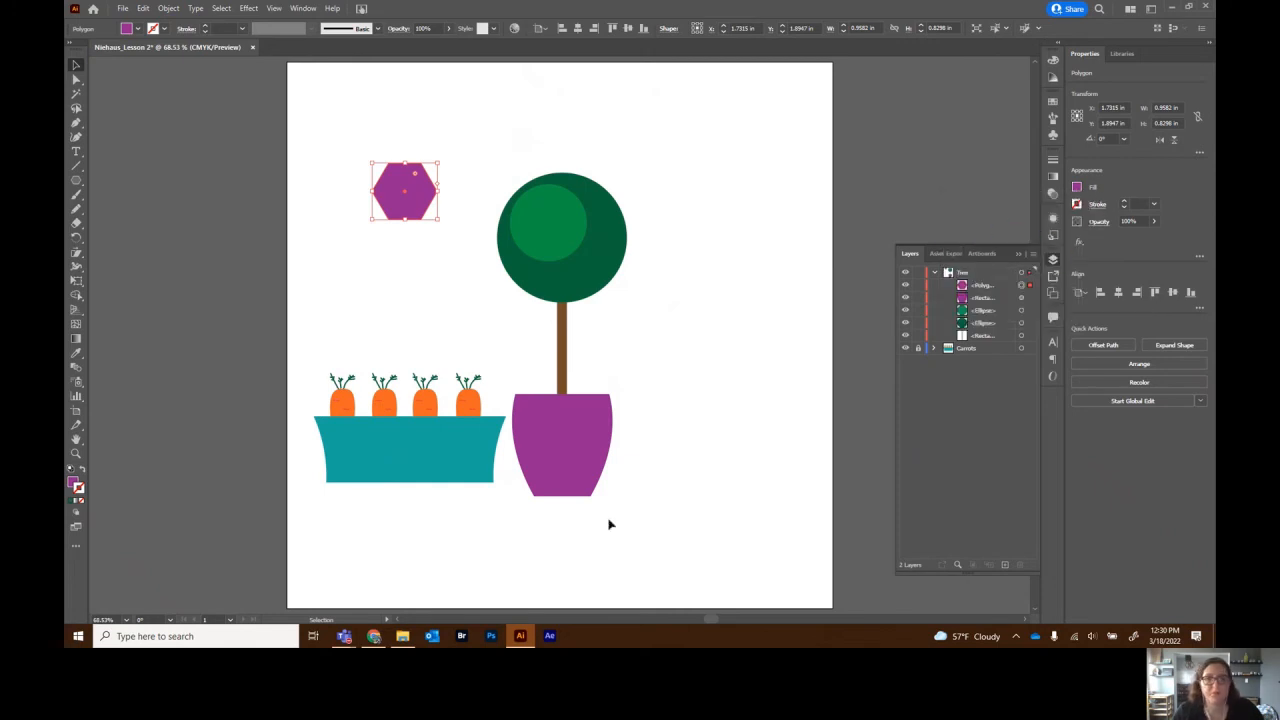
- Change the hexagon's fill to pale pink (F2B8F2) in the Color Picker
{"action": "left_click", "coordinate": [75, 485]}
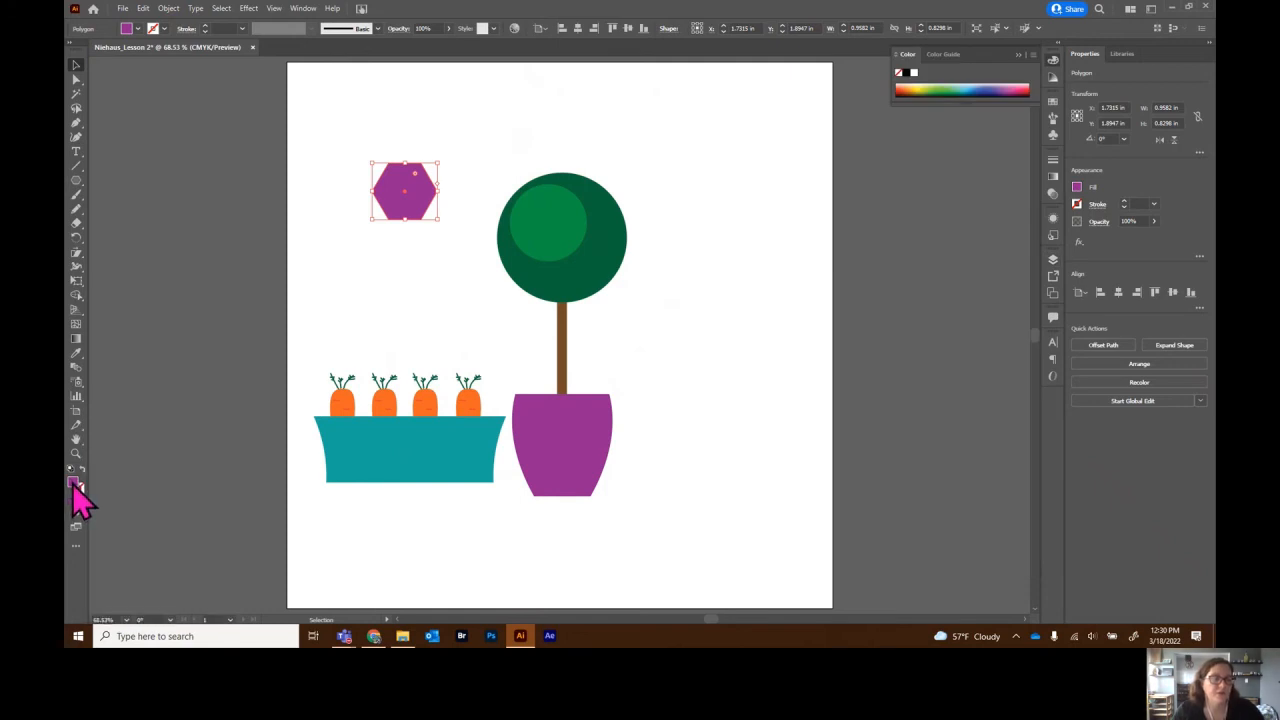
{"action": "double_click", "coordinate": [74, 486]}
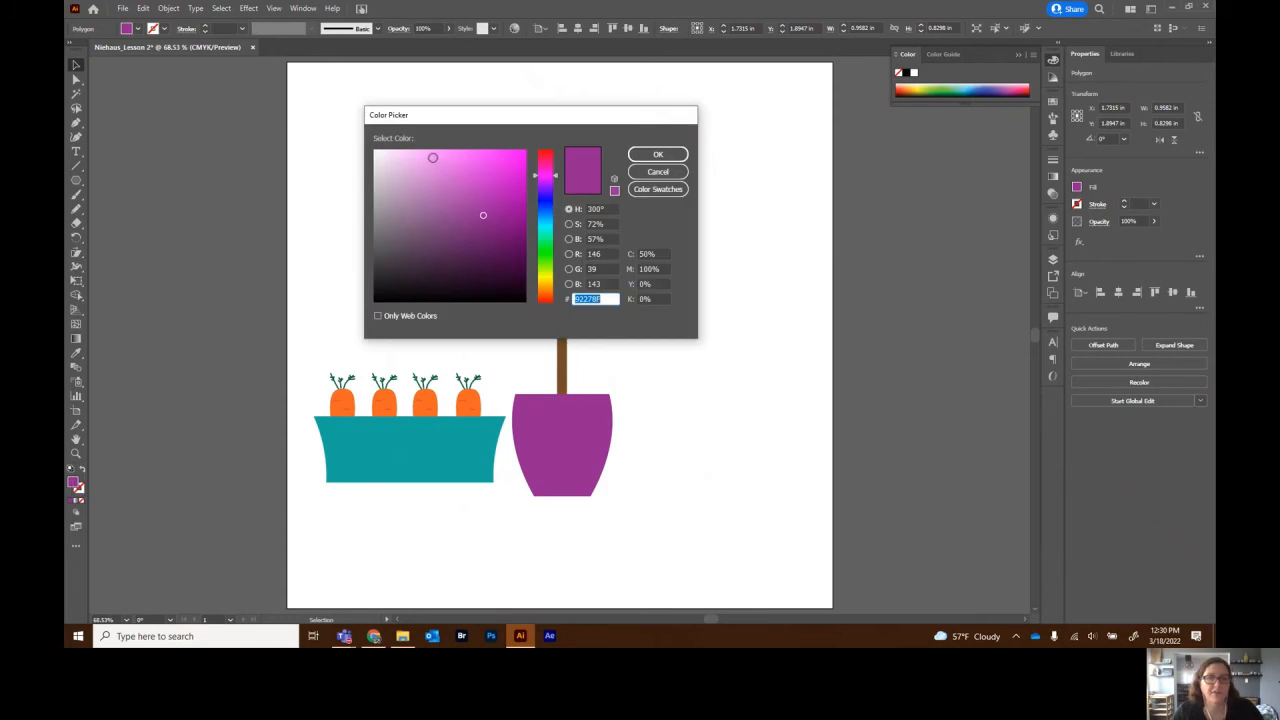
{"action": "left_click", "coordinate": [432, 157]}
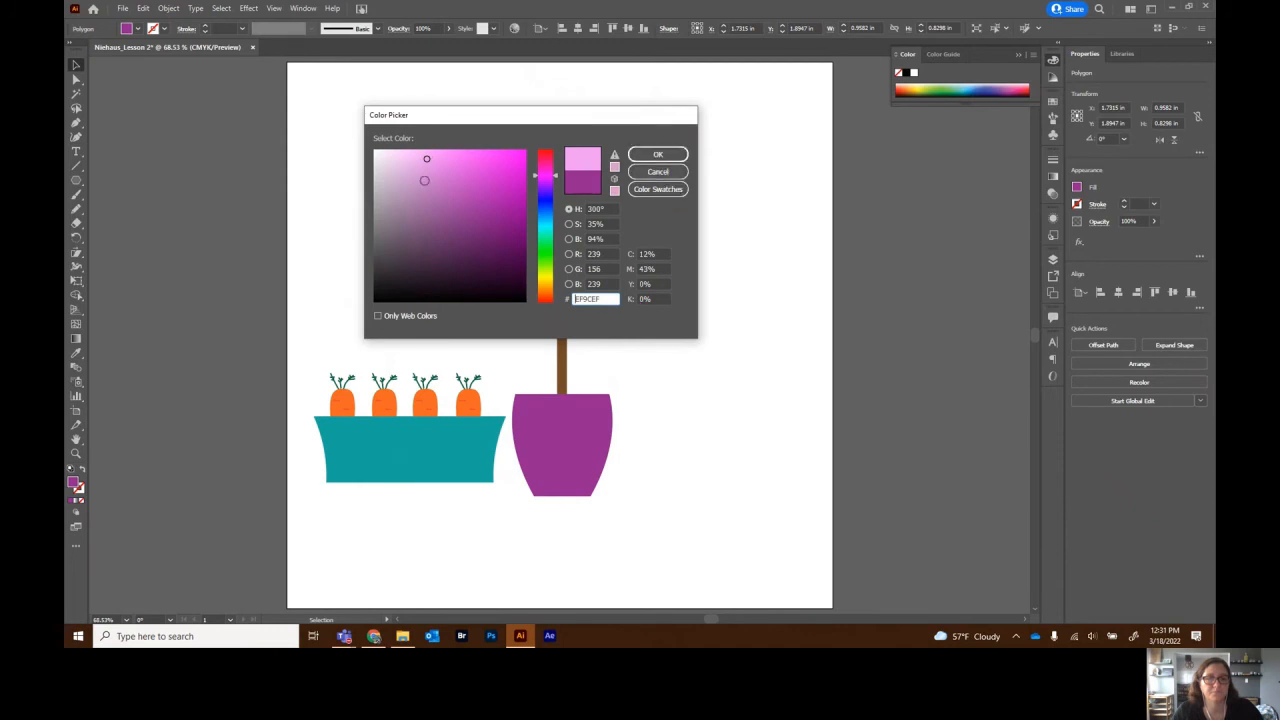
{"action": "left_click", "coordinate": [410, 156]}
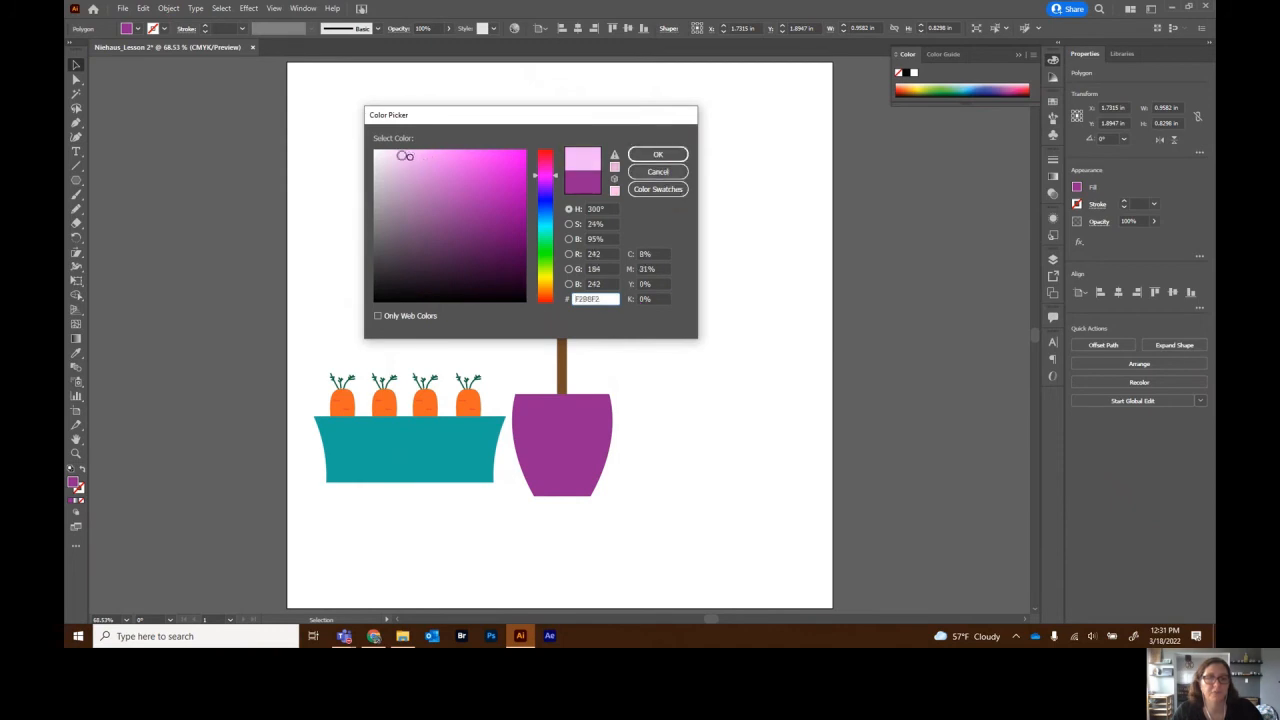
{"action": "left_click", "coordinate": [658, 155]}
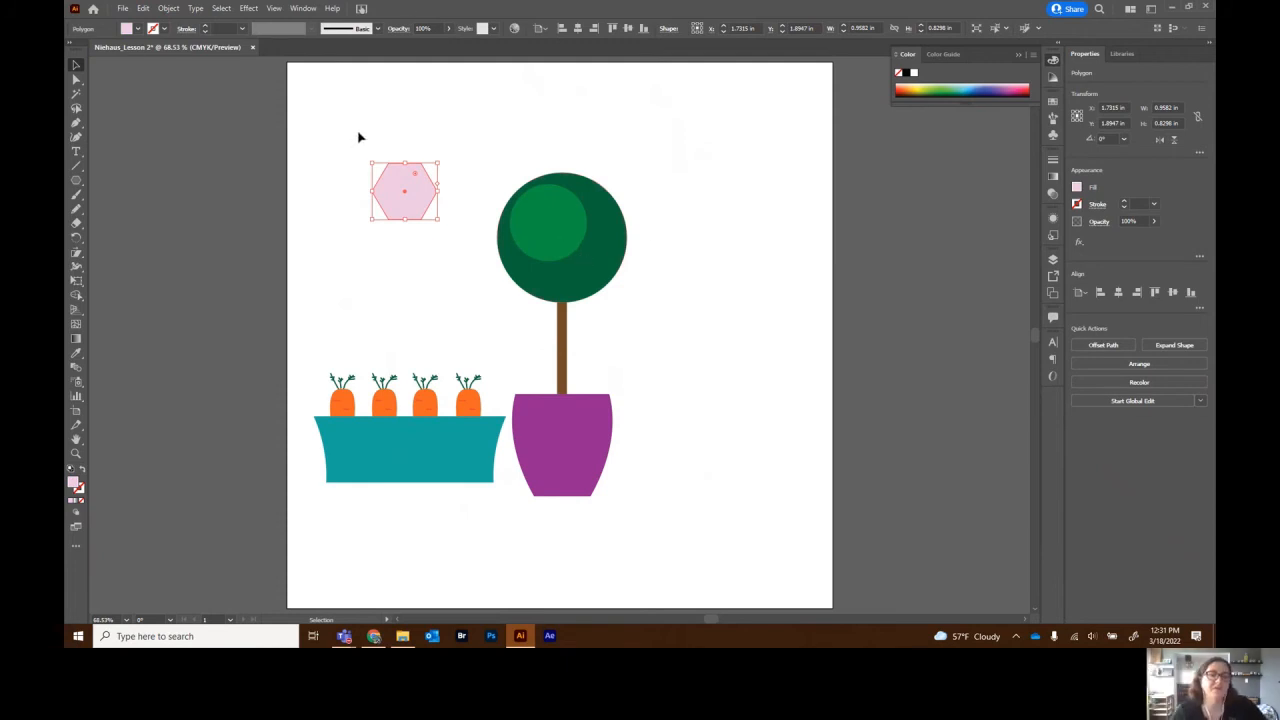
- Apply Pucker & Bloat at 50% to the pink hexagon, then deselect it
{"action": "left_click", "coordinate": [250, 9]}
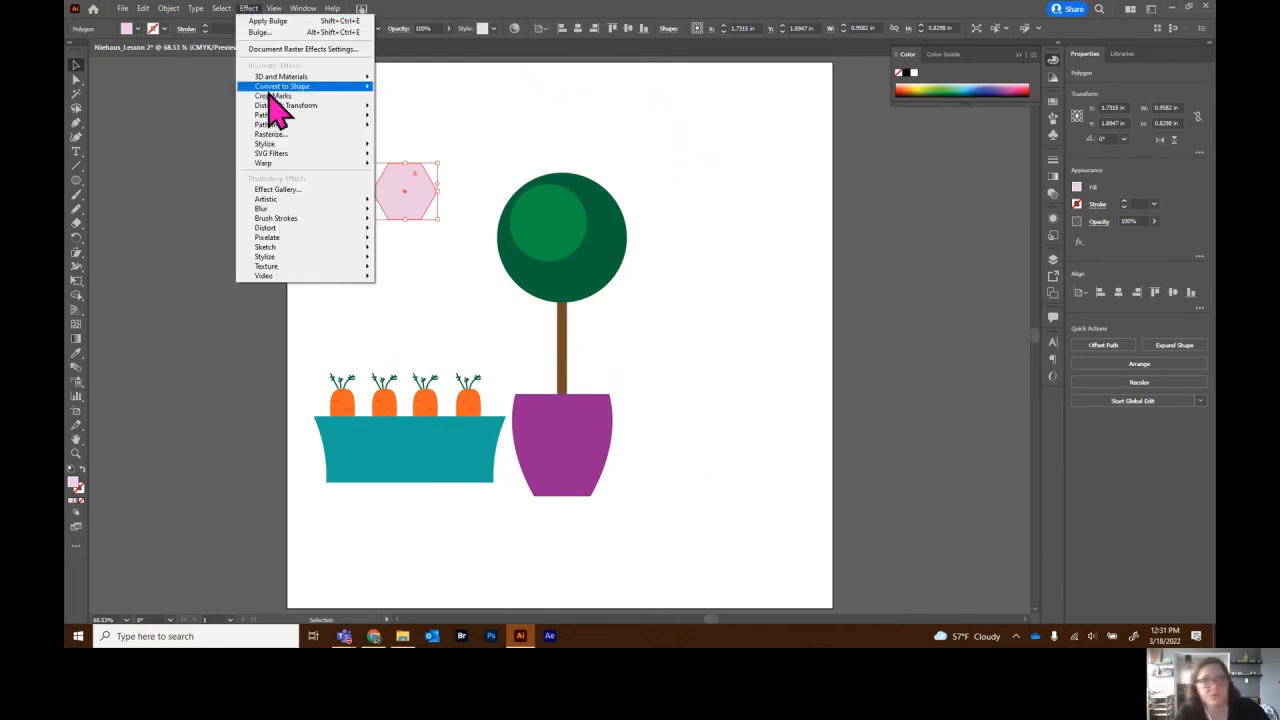
{"action": "mouse_move", "coordinate": [284, 106]}
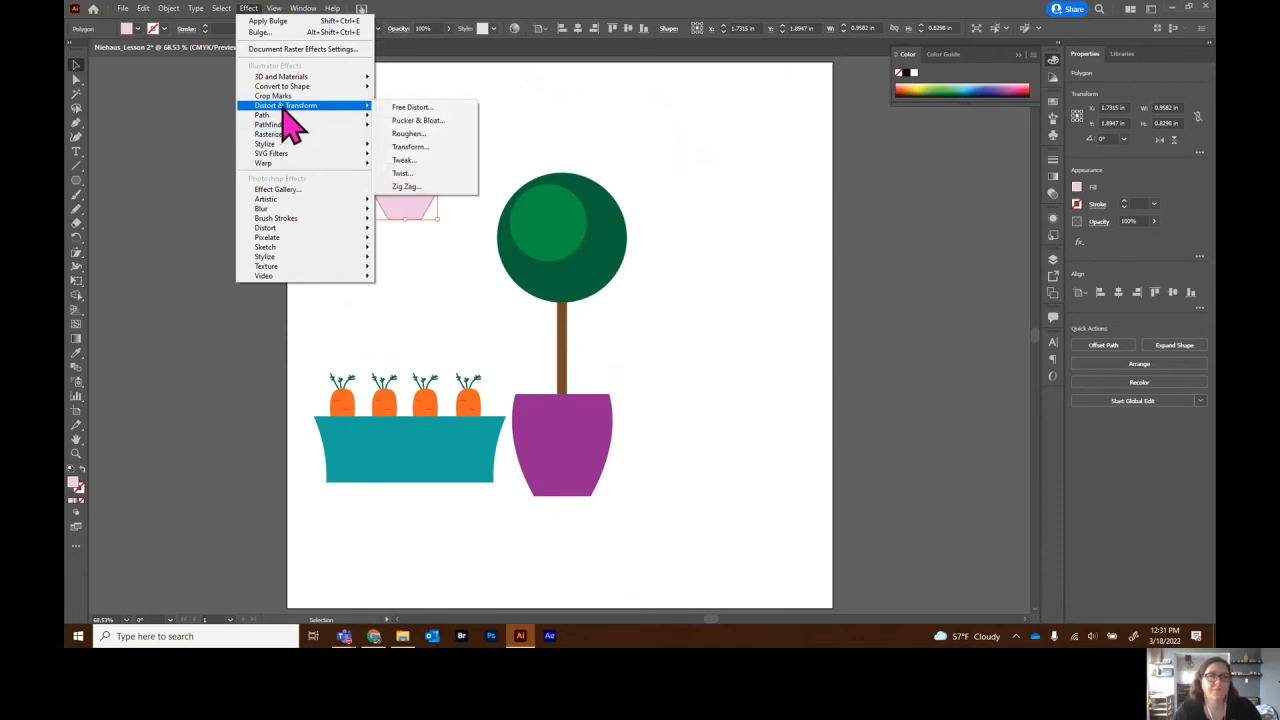
{"action": "left_click", "coordinate": [417, 121]}
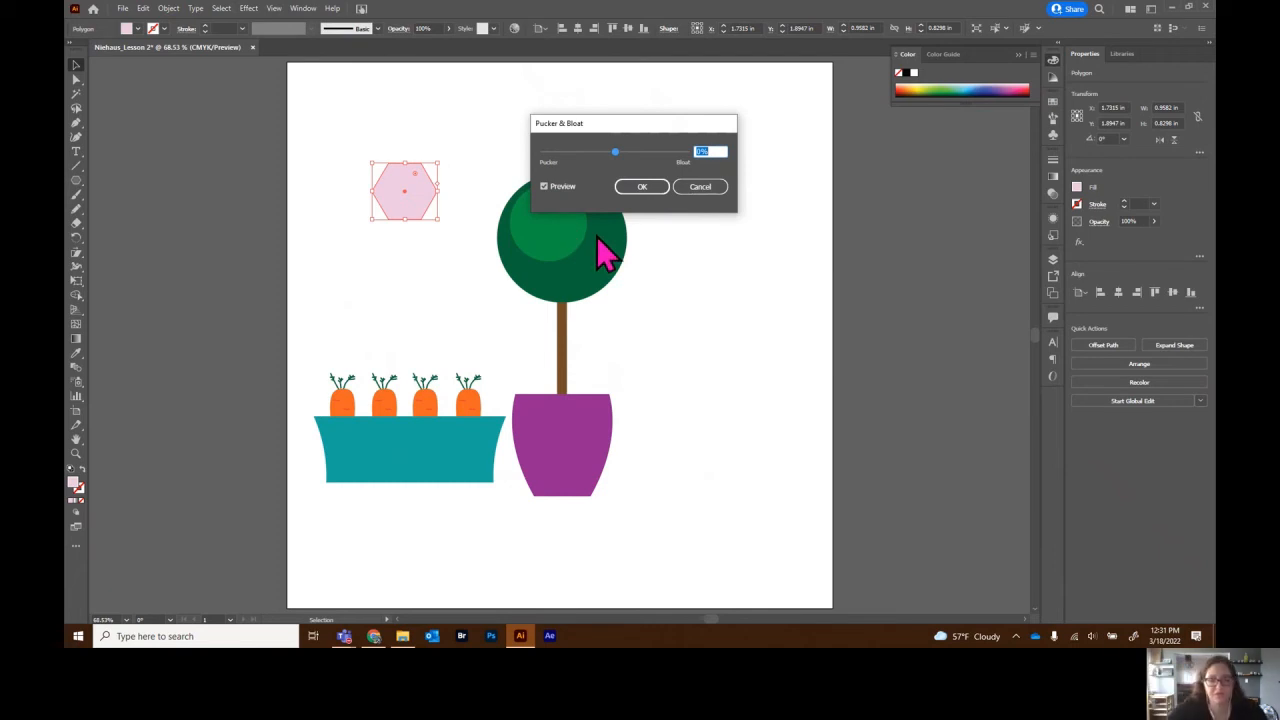
{"action": "type", "text": "50"}
{"action": "key", "text": "Tab"}
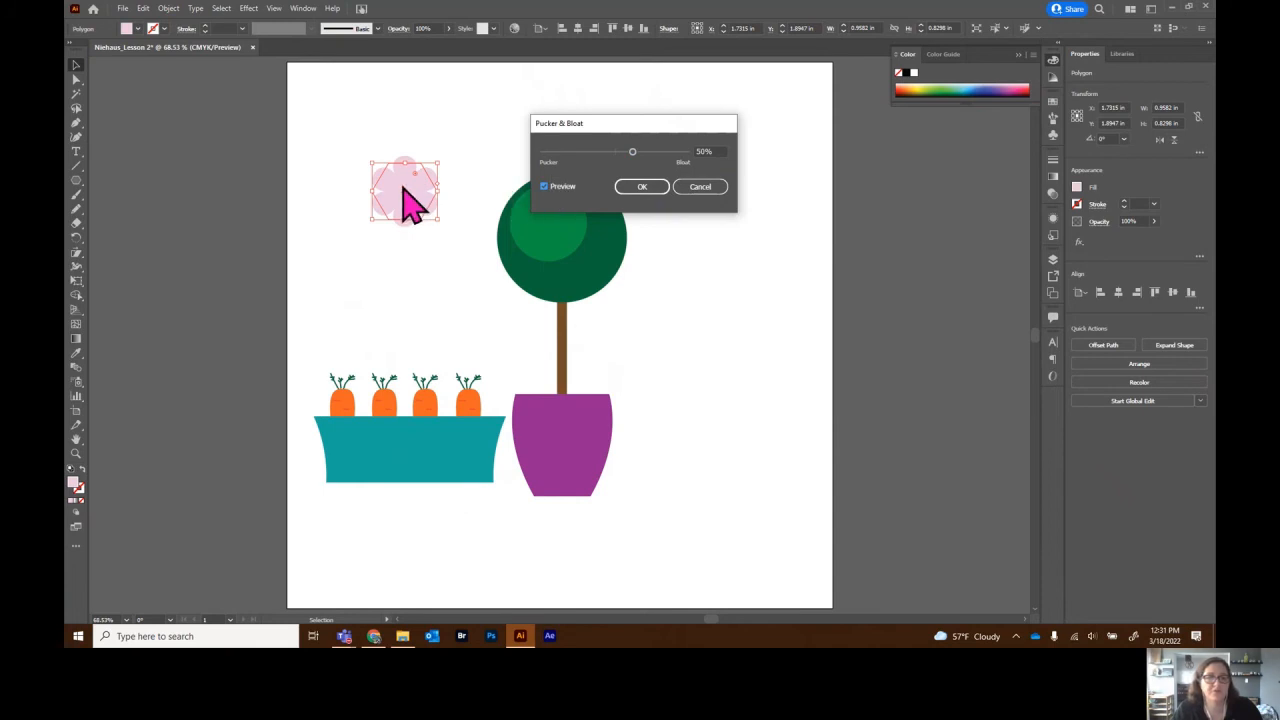
{"action": "left_click", "coordinate": [650, 192]}
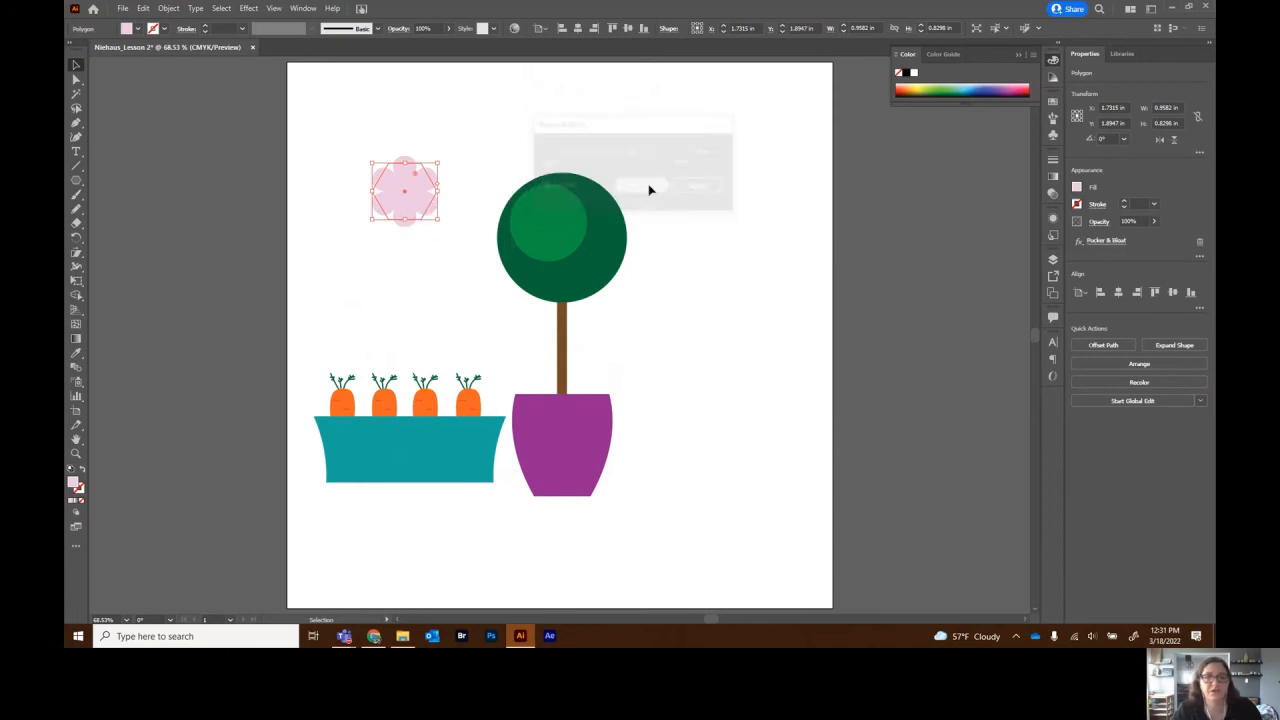
{"action": "left_click", "coordinate": [365, 307]}
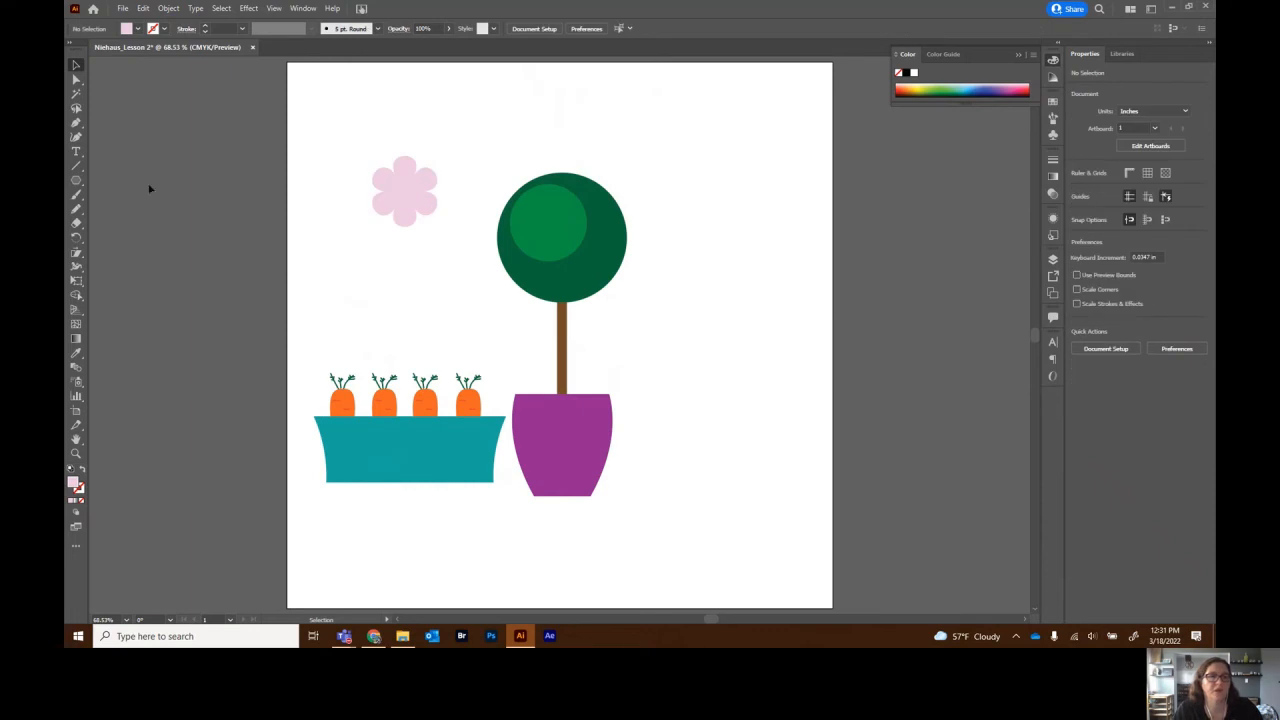
- Draw a small circle with the Ellipse tool and position it on the flower's centre
{"action": "left_click_drag", "start_coordinate": [76, 181], "coordinate": [133, 210]}
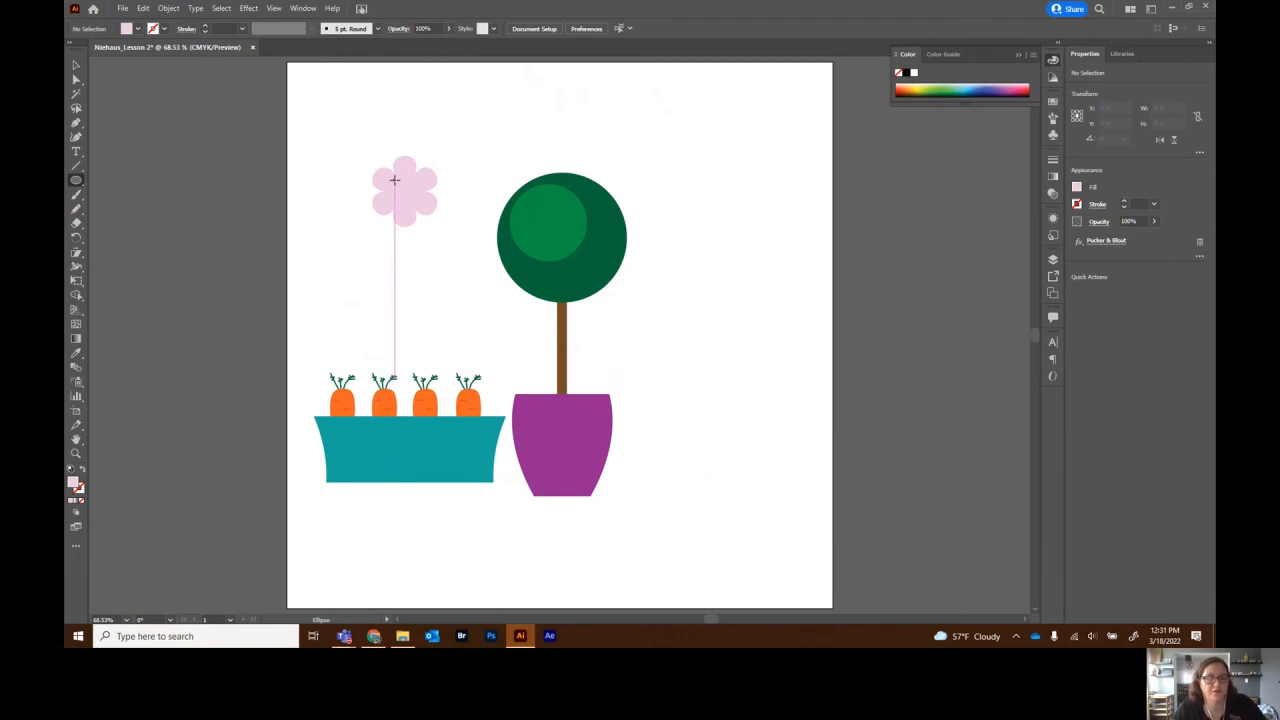
{"action": "left_click_drag", "start_coordinate": [394, 180], "coordinate": [421, 201]}
{"action": "left_click", "coordinate": [75, 65]}
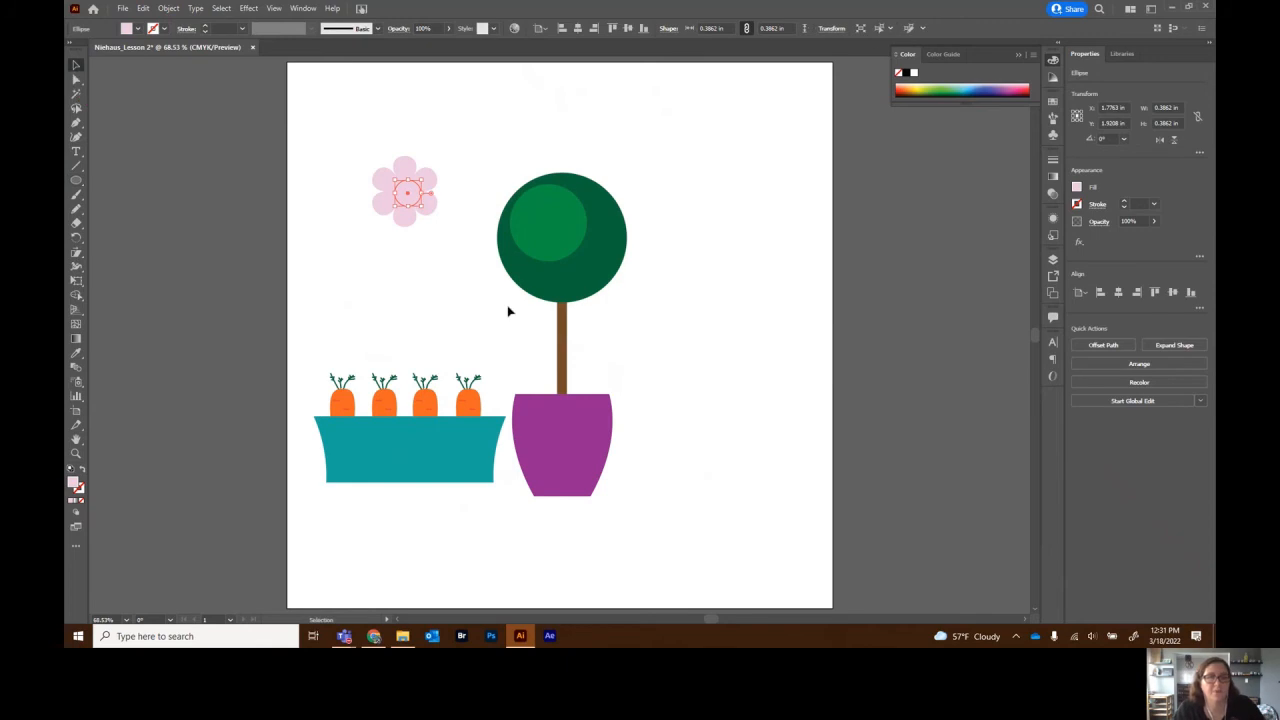
{"action": "left_click_drag", "start_coordinate": [415, 208], "coordinate": [407, 194]}
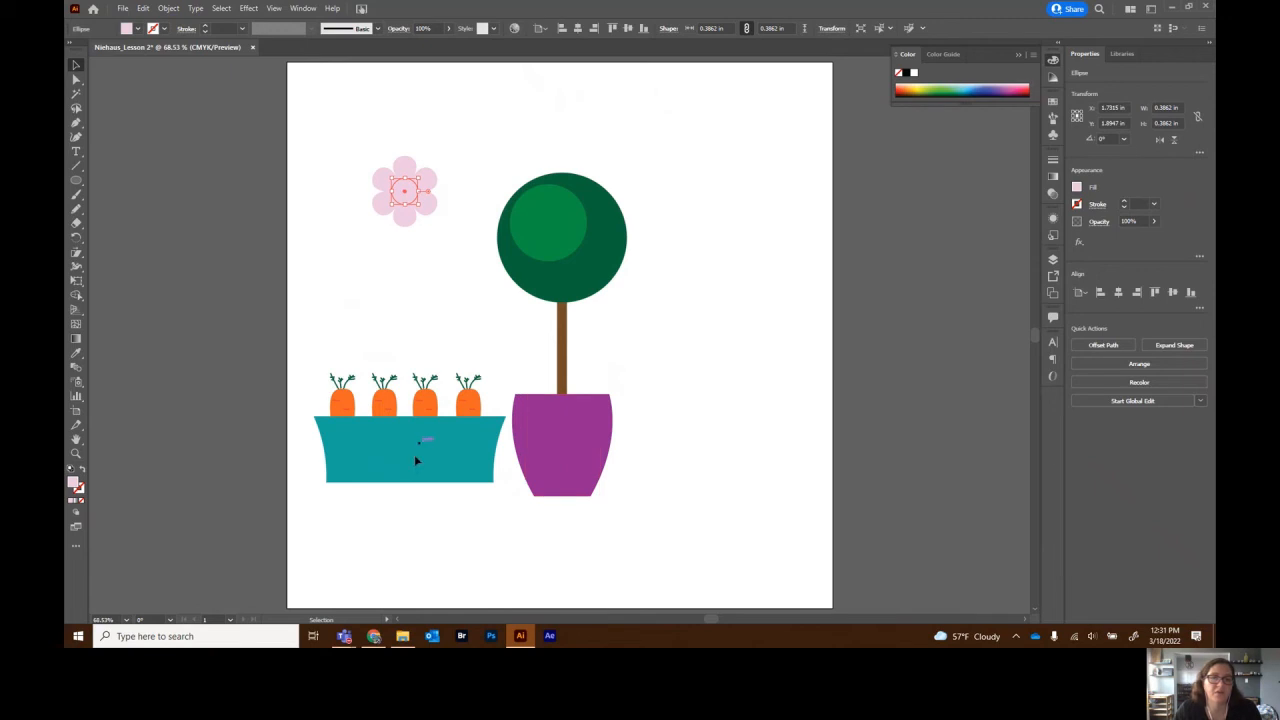
- Give the centre circle the pot's purple using the Eyedropper, then deselect it
{"action": "left_click", "coordinate": [76, 354]}
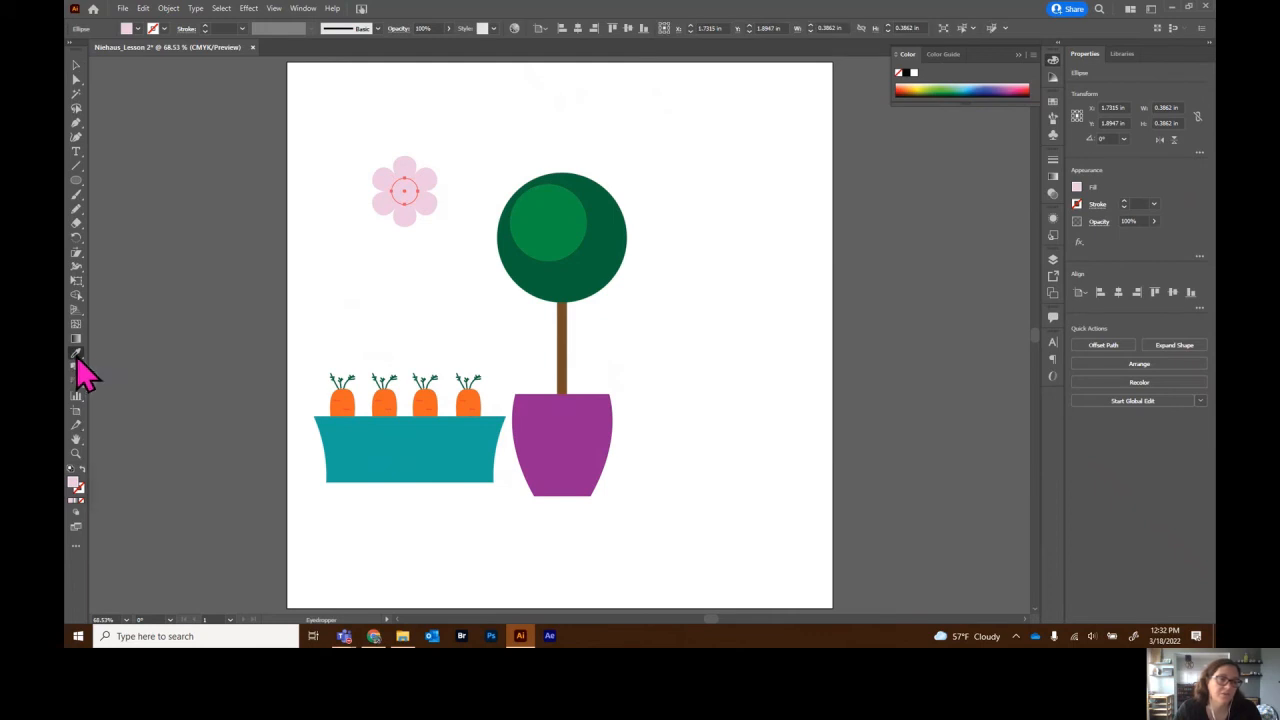
{"action": "left_click", "coordinate": [559, 410]}
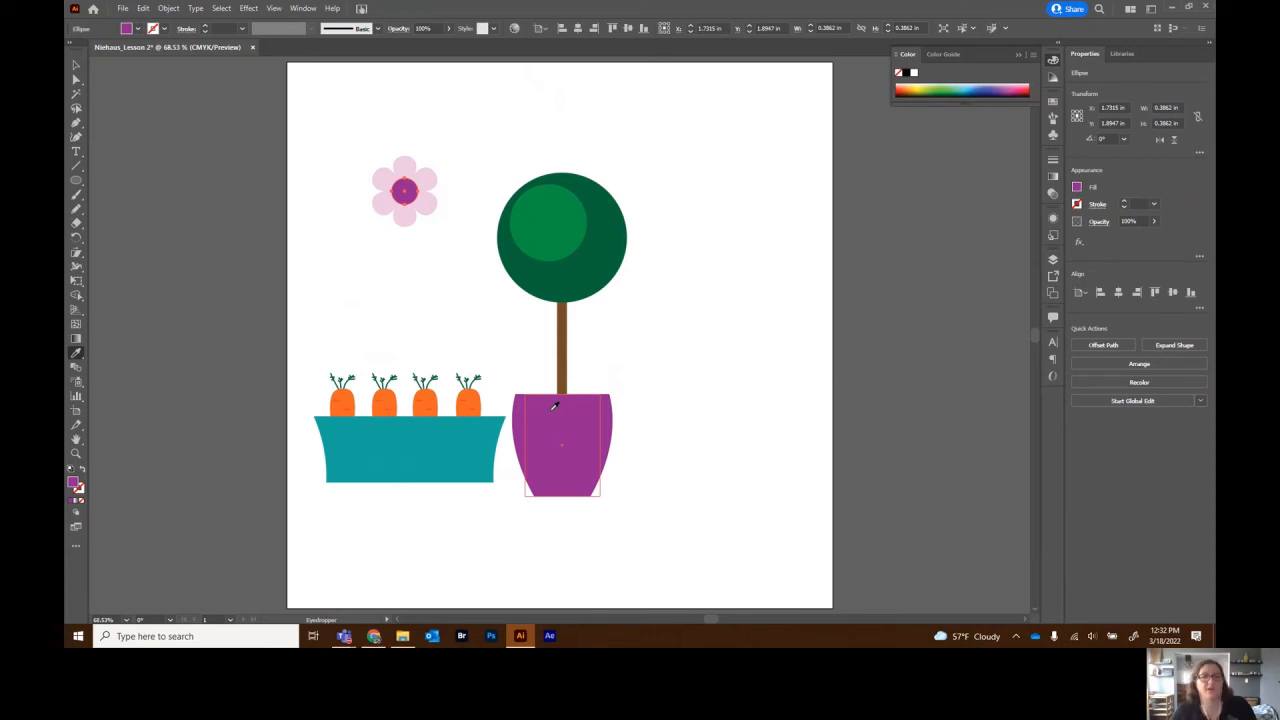
{"action": "left_click", "coordinate": [76, 66]}
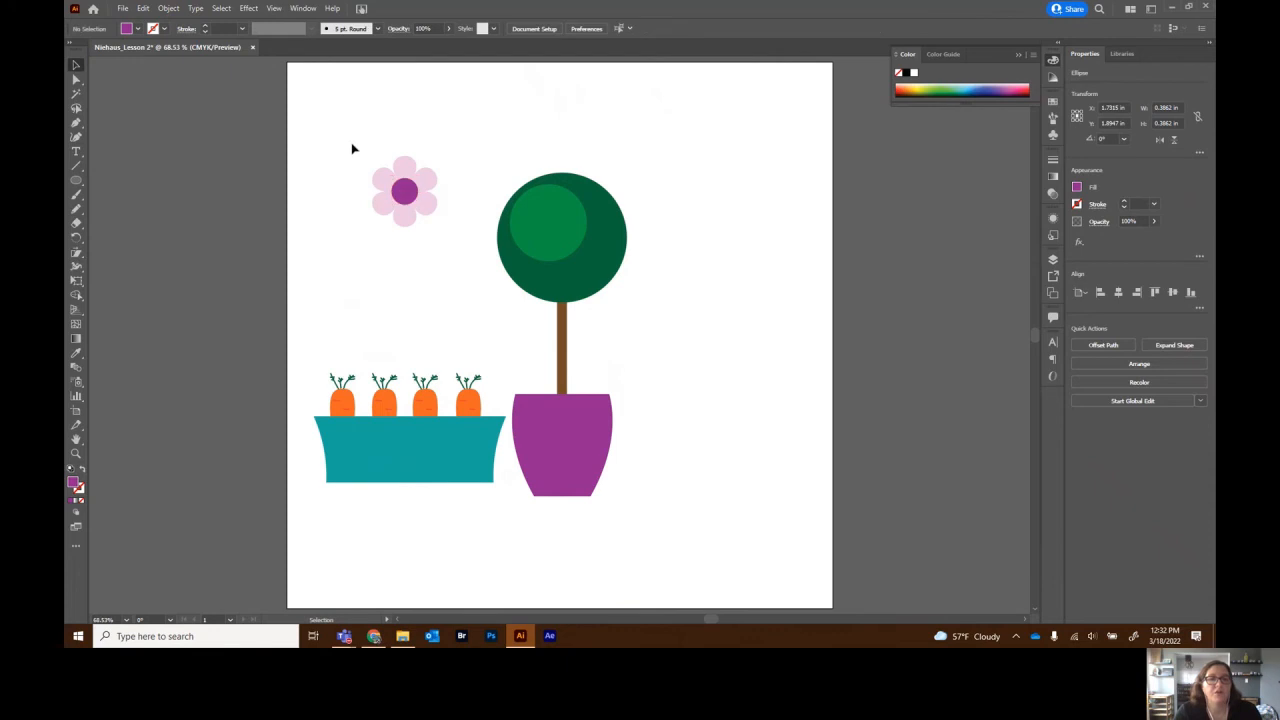
{"action": "left_click", "coordinate": [352, 149]}
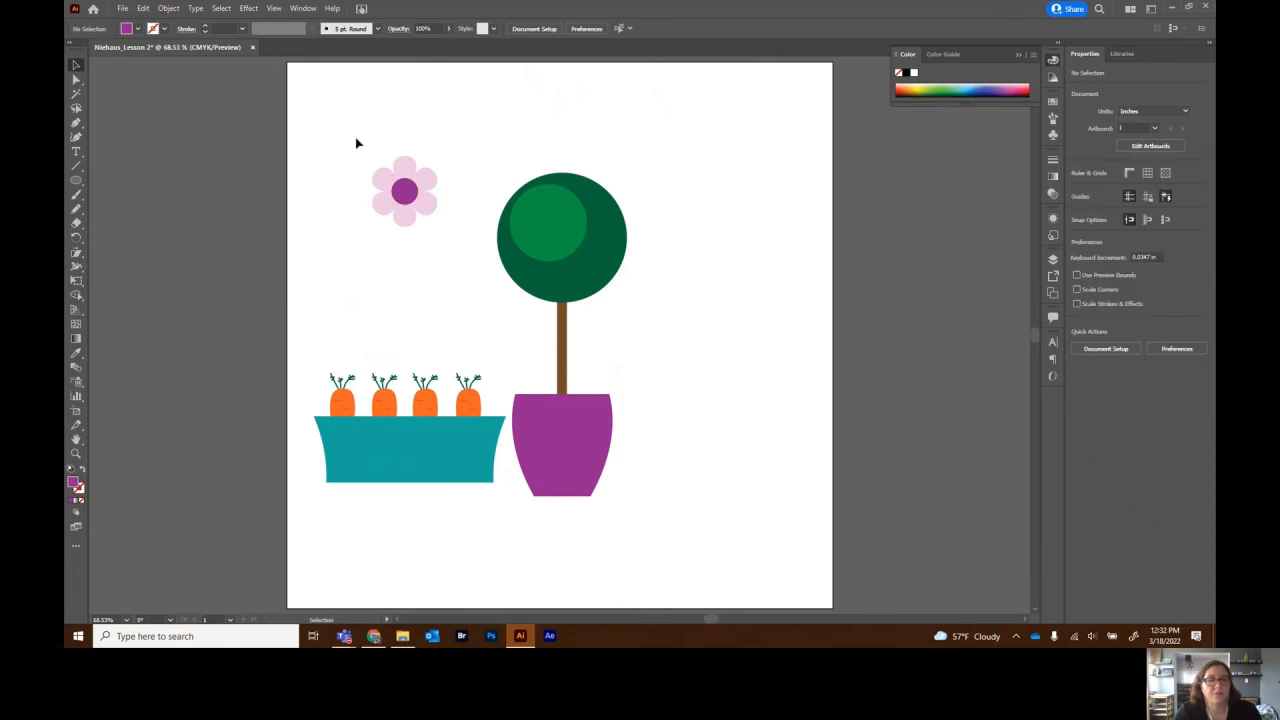
- Duplicate the flower onto the green tree top, then select the tree, flowers and pot
{"action": "left_click_drag", "start_coordinate": [362, 148], "coordinate": [546, 206]}
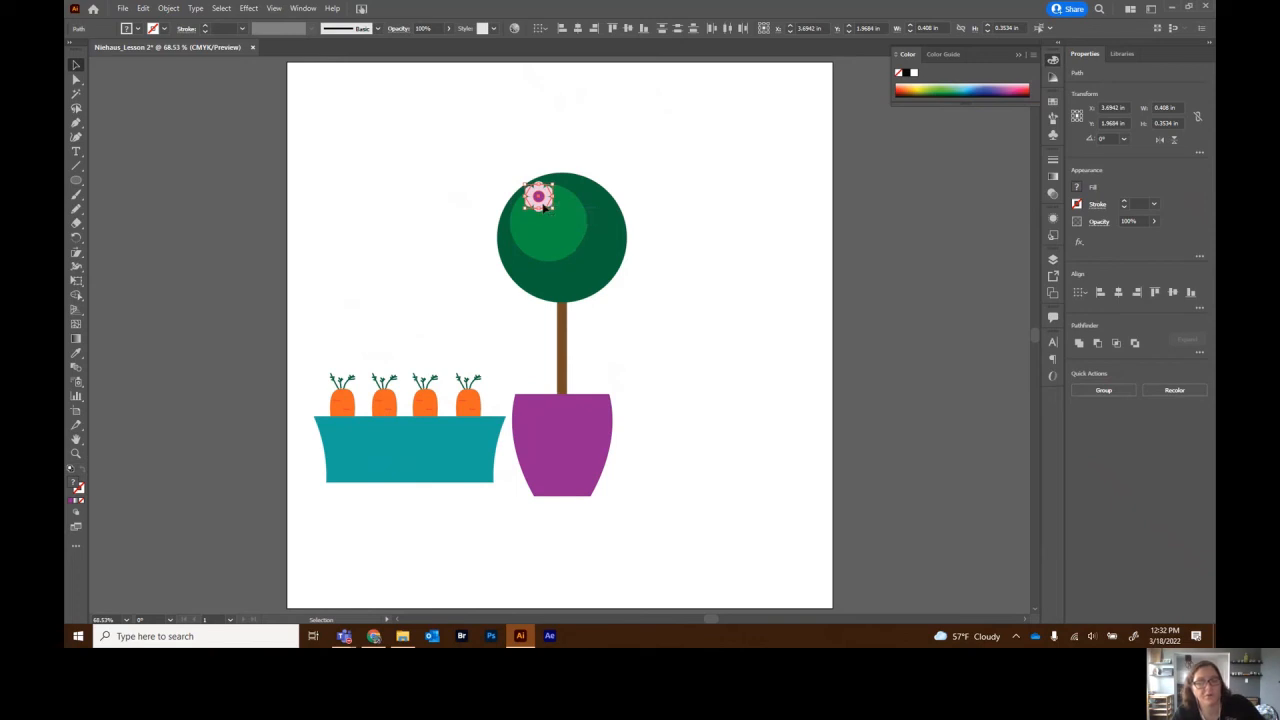
{"action": "left_click_drag", "start_coordinate": [545, 205], "coordinate": [603, 229]}
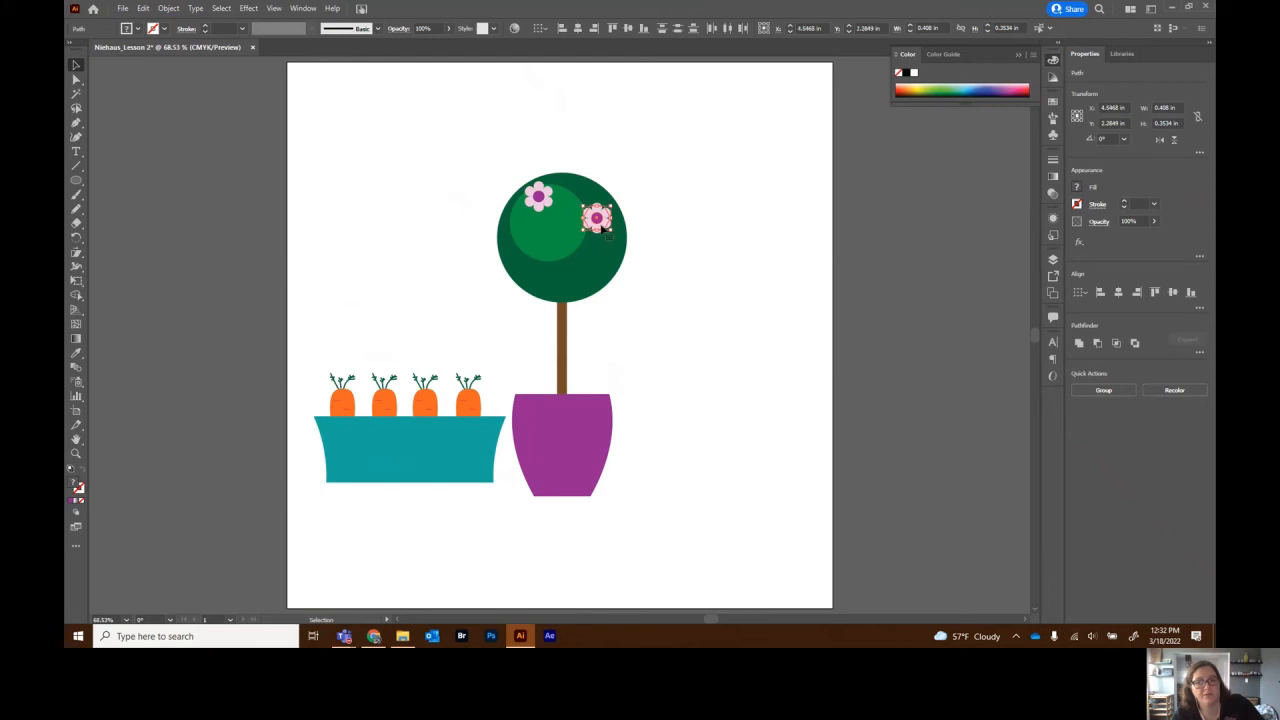
{"action": "left_click_drag", "start_coordinate": [604, 228], "coordinate": [601, 286]}
{"action": "left_click", "coordinate": [651, 303]}
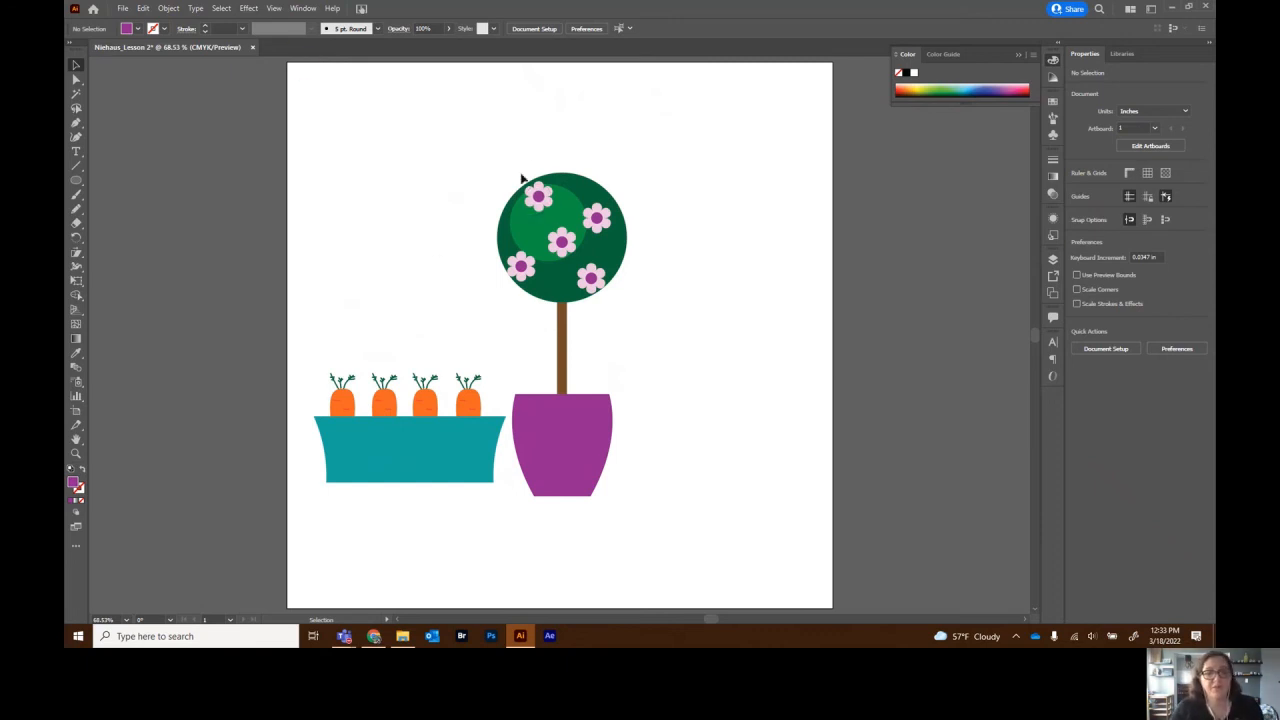
{"action": "left_click_drag", "start_coordinate": [515, 160], "coordinate": [636, 513]}
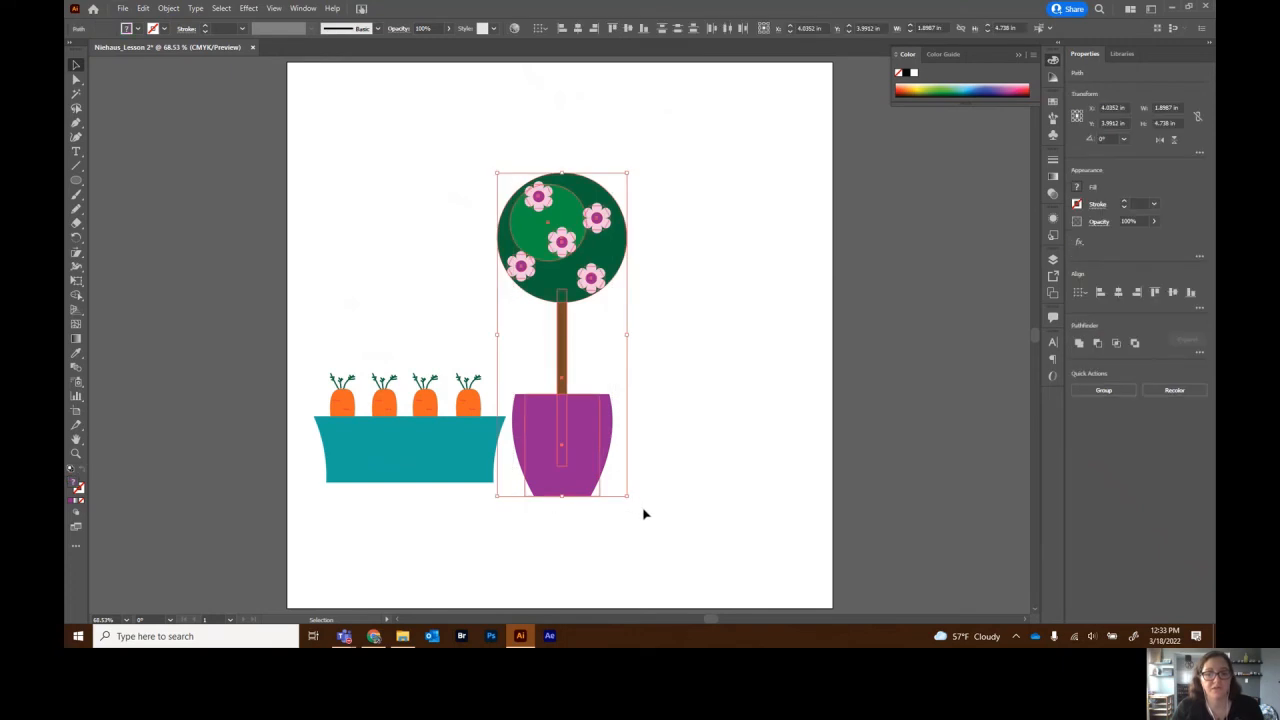
- Group the tree, flowers and pot, and move the group slightly higher
{"action": "right_click", "coordinate": [551, 272]}
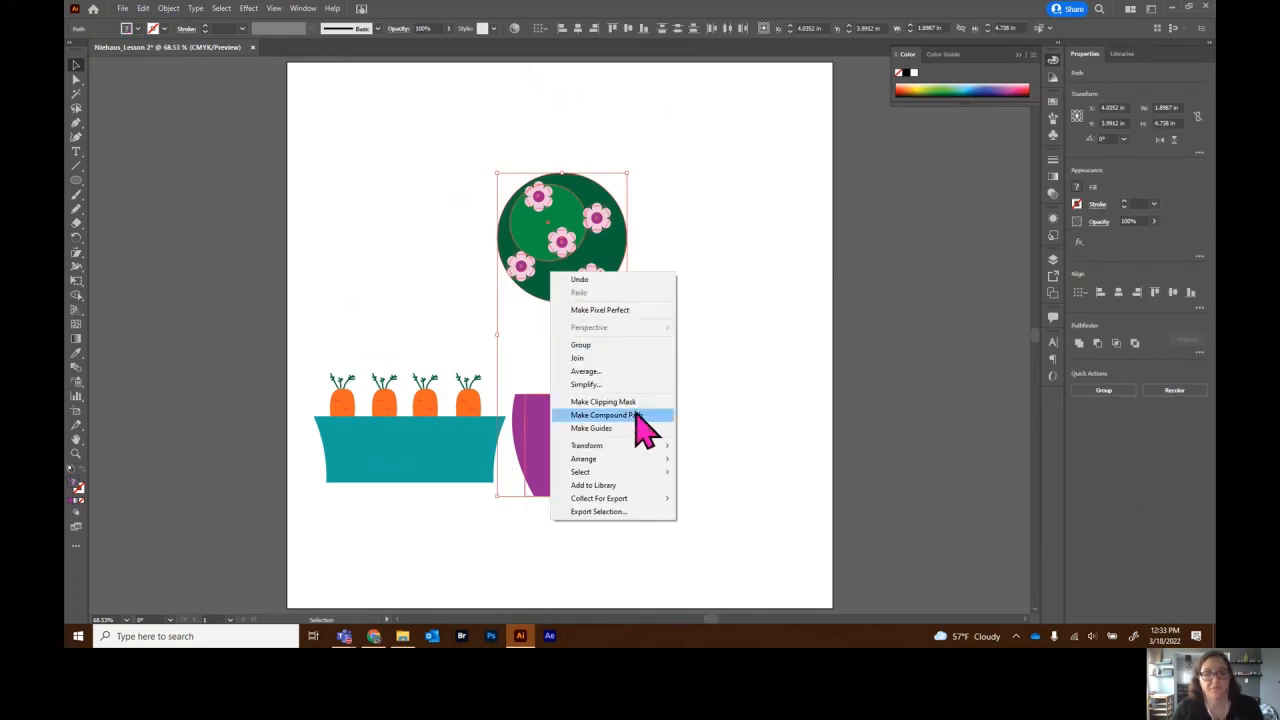
{"action": "left_click", "coordinate": [600, 346]}
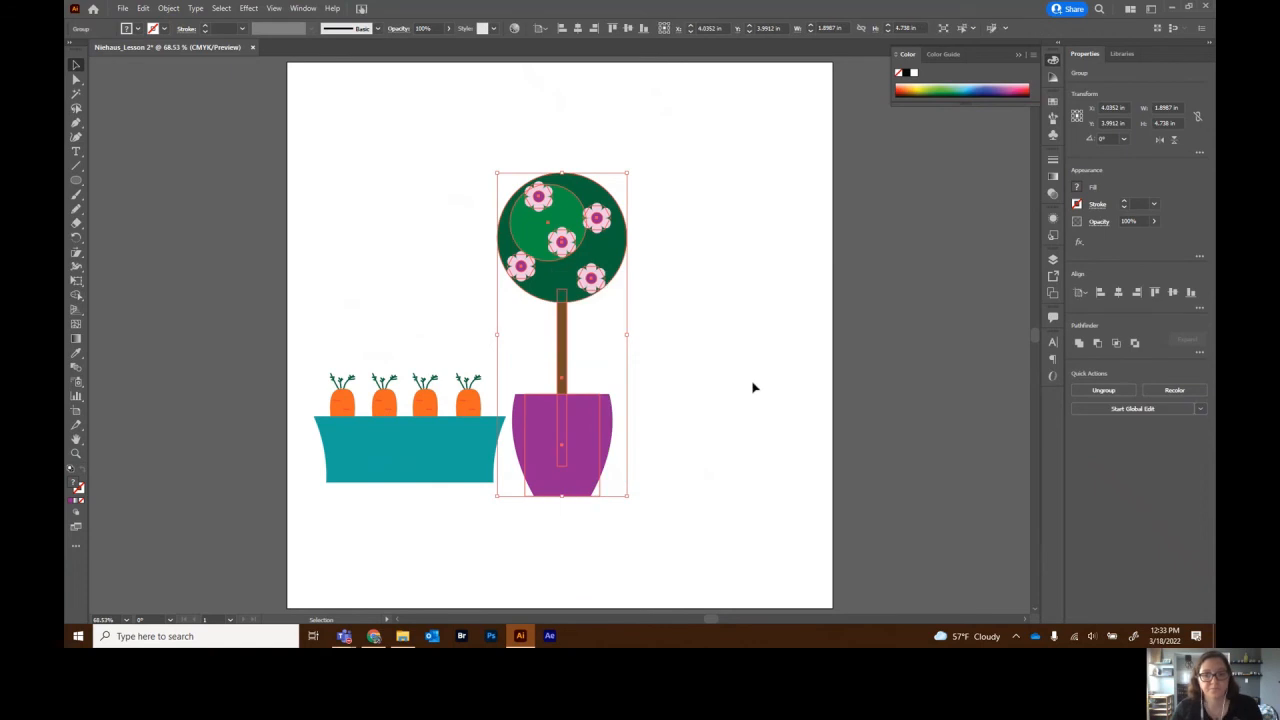
{"action": "left_click", "coordinate": [739, 378]}
{"action": "mouse_move", "coordinate": [596, 292]}
{"action": "left_mouse_down"}
{"action": "mouse_move", "coordinate": [686, 291]}
{"action": "mouse_move", "coordinate": [628, 255]}
{"action": "mouse_move", "coordinate": [580, 261]}
{"action": "mouse_move", "coordinate": [588, 270]}
{"action": "left_mouse_up"}
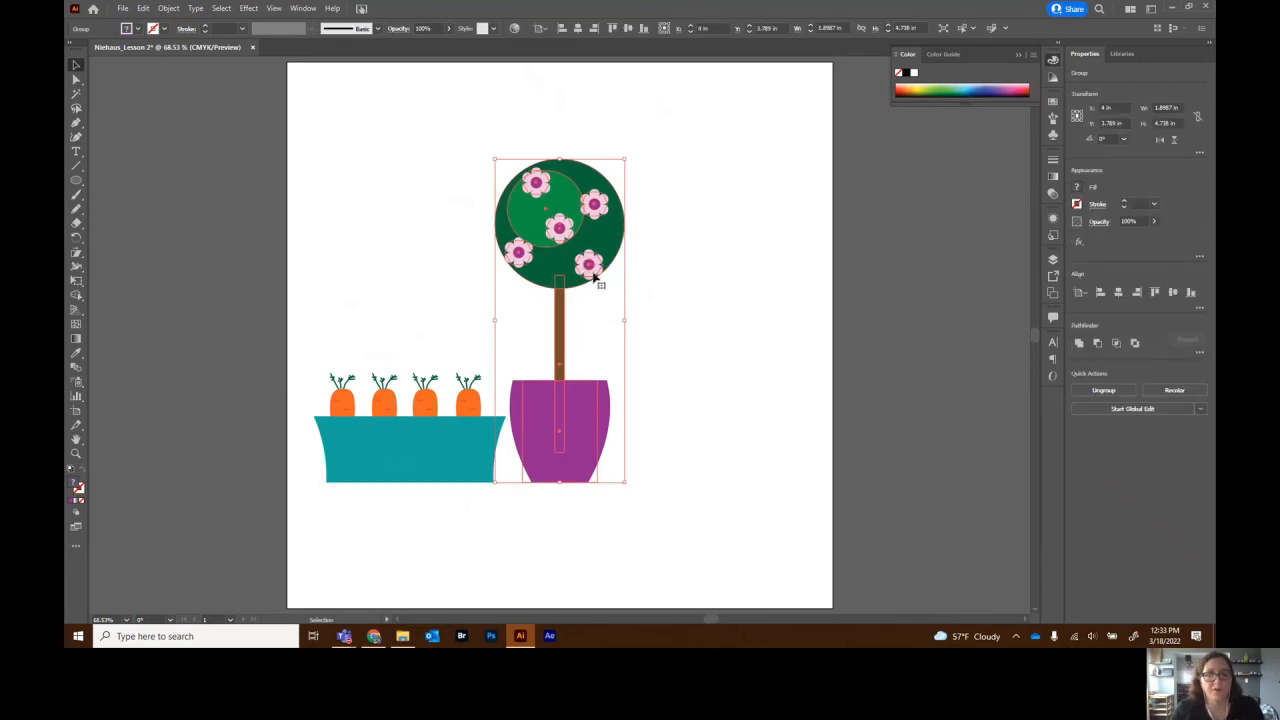
- Enter isolation mode on the tree group, exit via the breadcrumb, and re-enter it
{"action": "double_click", "coordinate": [594, 277]}
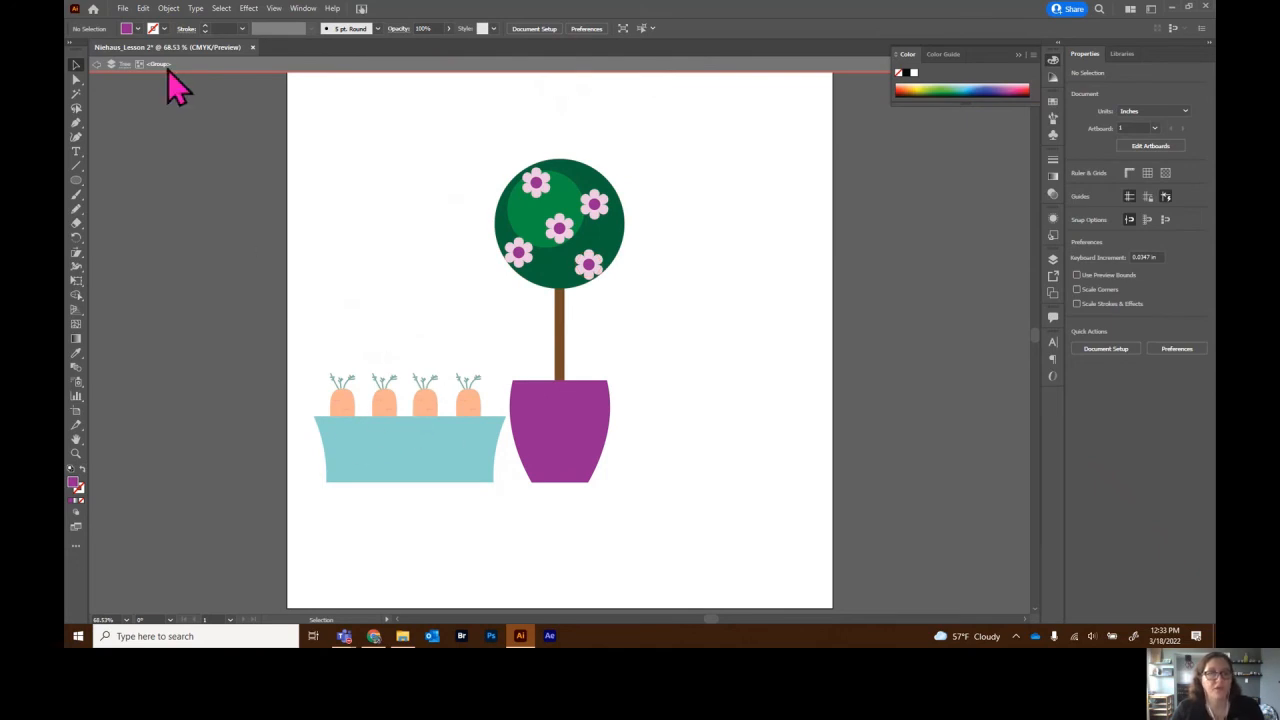
{"action": "left_click", "coordinate": [1019, 55]}
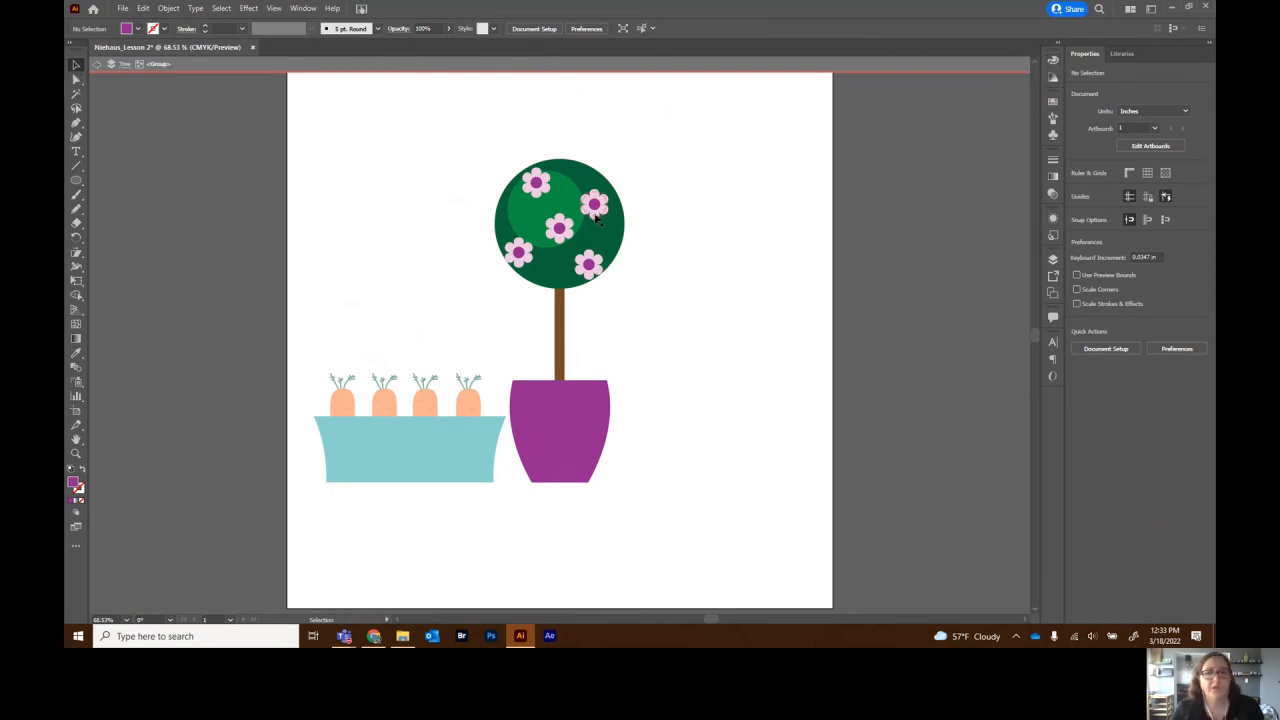
{"action": "double_click", "coordinate": [591, 270]}
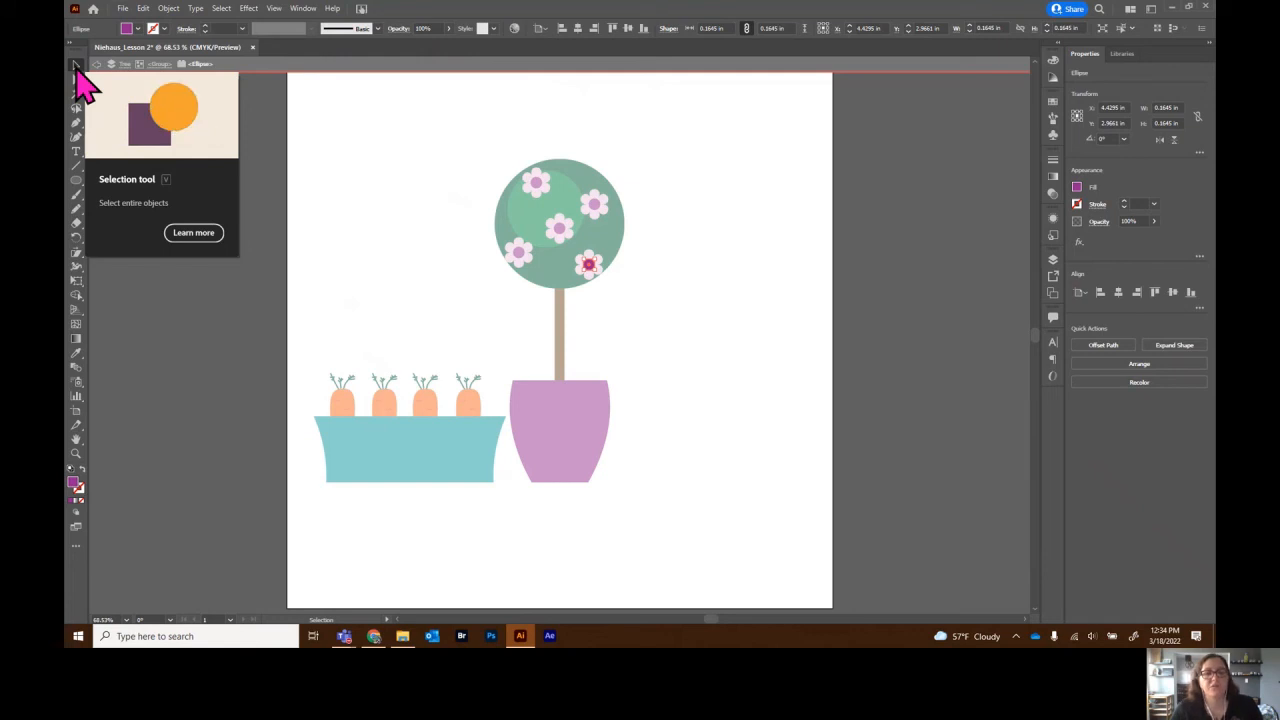
{"action": "left_click", "coordinate": [679, 321]}
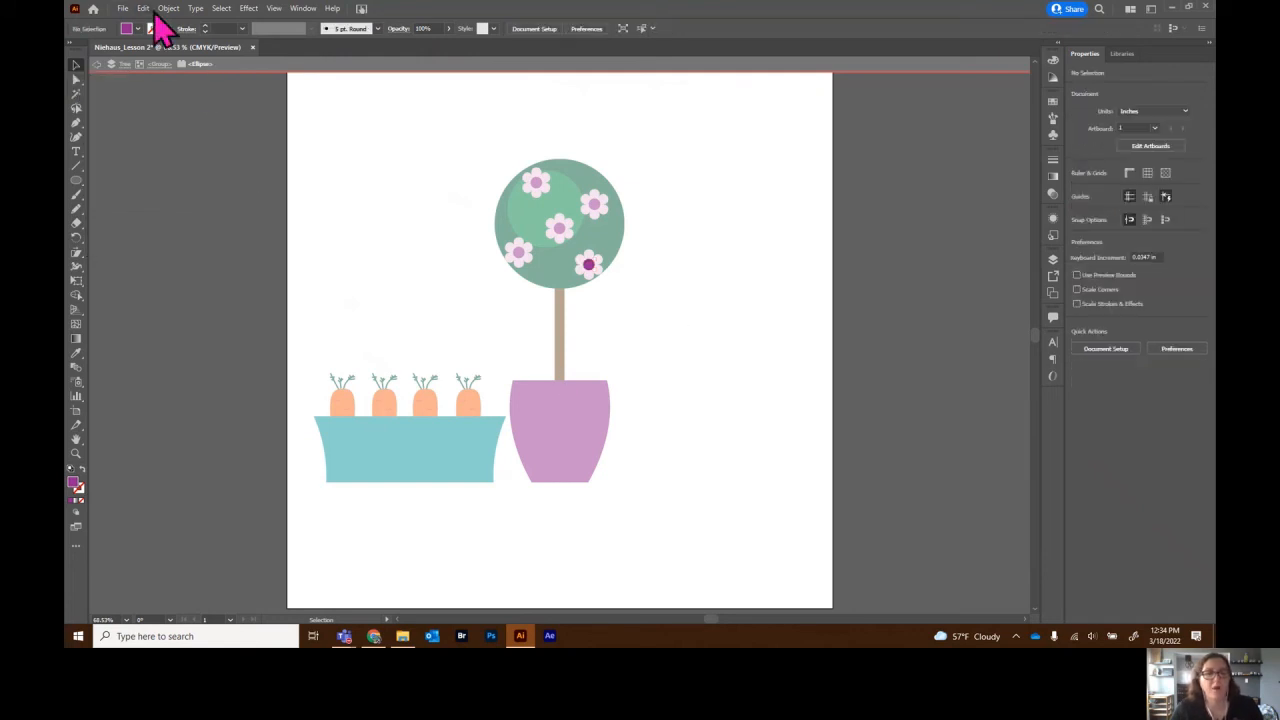
{"action": "left_click", "coordinate": [160, 64]}
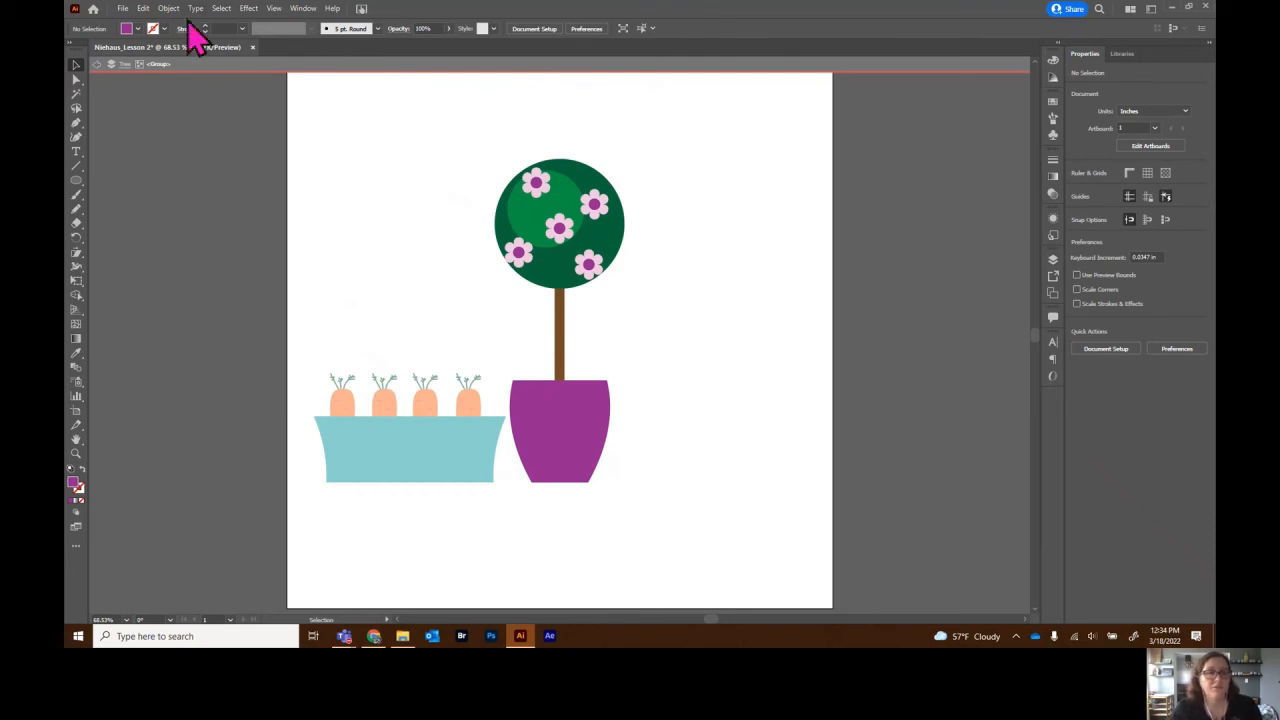
{"action": "left_click", "coordinate": [96, 65]}
{"action": "left_click", "coordinate": [96, 65]}
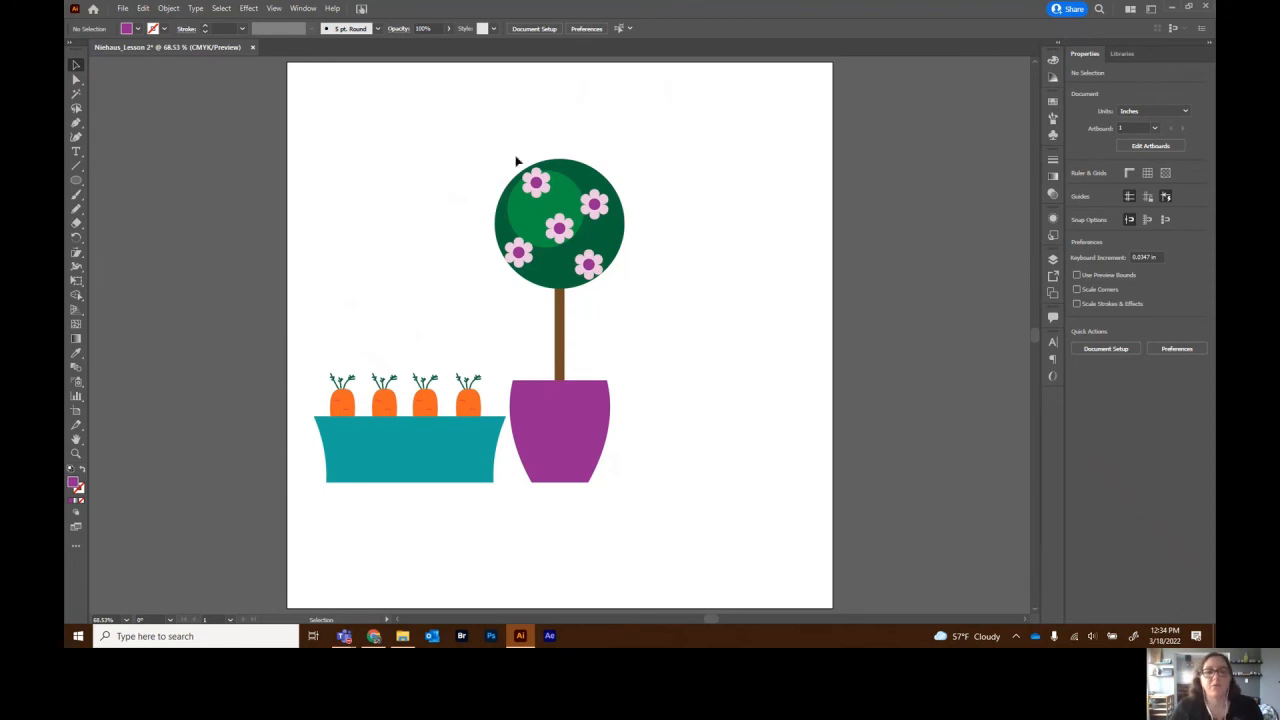
{"action": "double_click", "coordinate": [561, 418]}
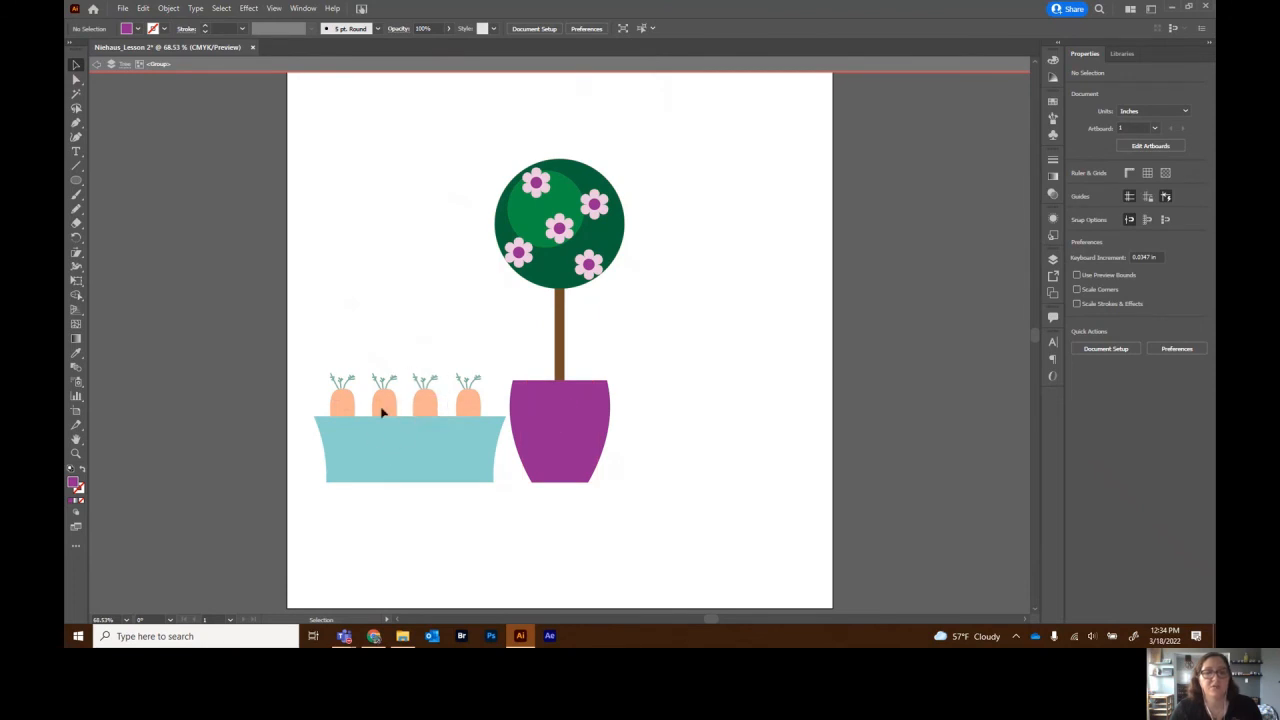
- Exit isolation mode and show the Layers panel
{"action": "left_click", "coordinate": [95, 64]}
{"action": "left_click", "coordinate": [95, 64]}
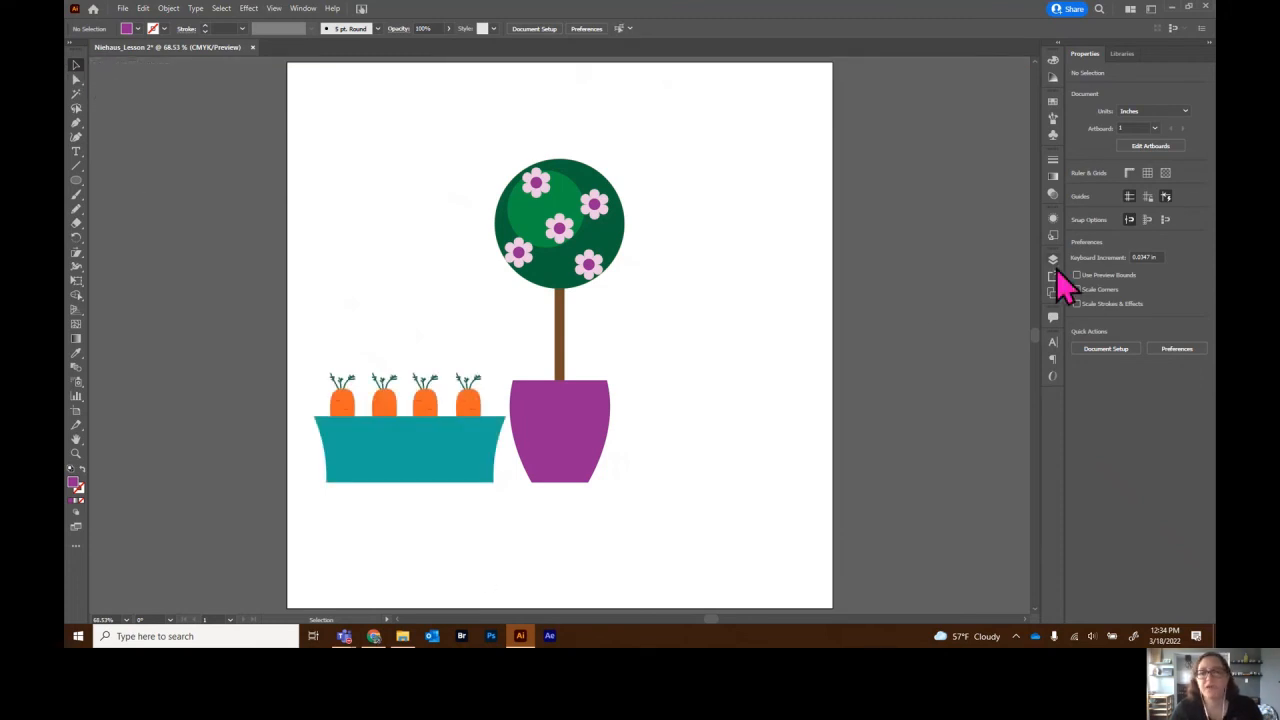
{"action": "left_click", "coordinate": [1053, 259]}
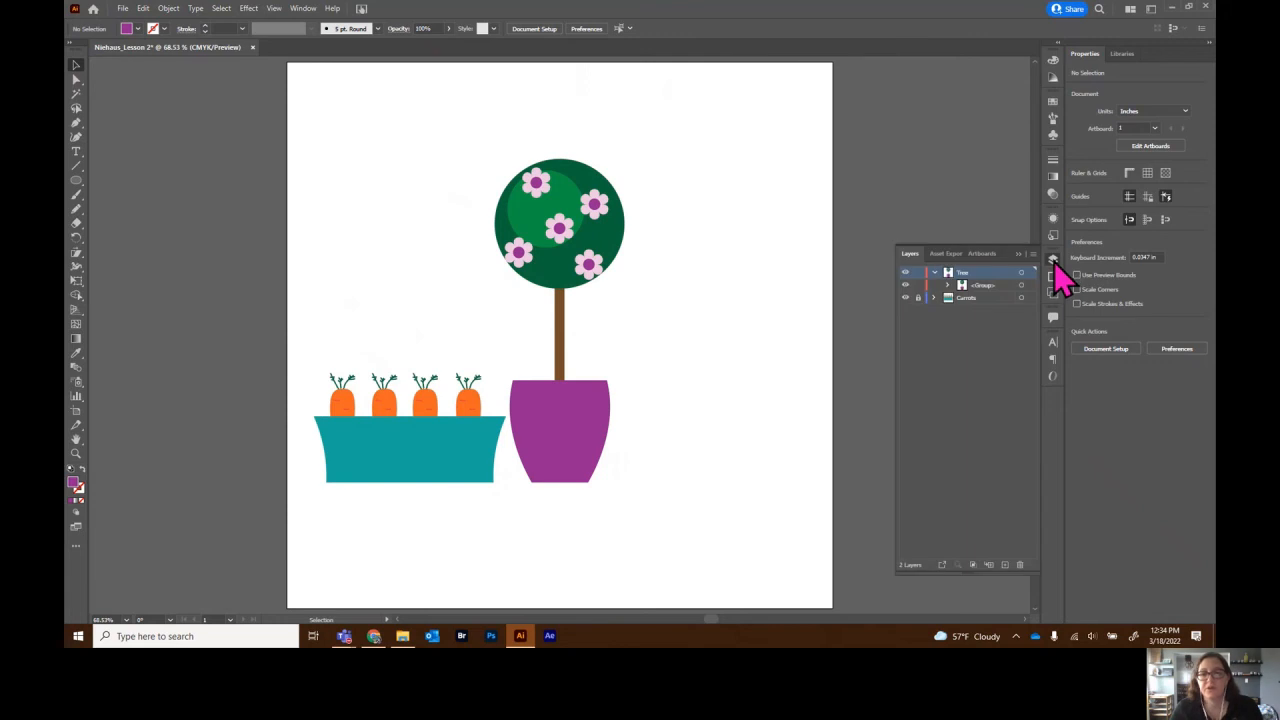
{"action": "left_click", "coordinate": [949, 286]}
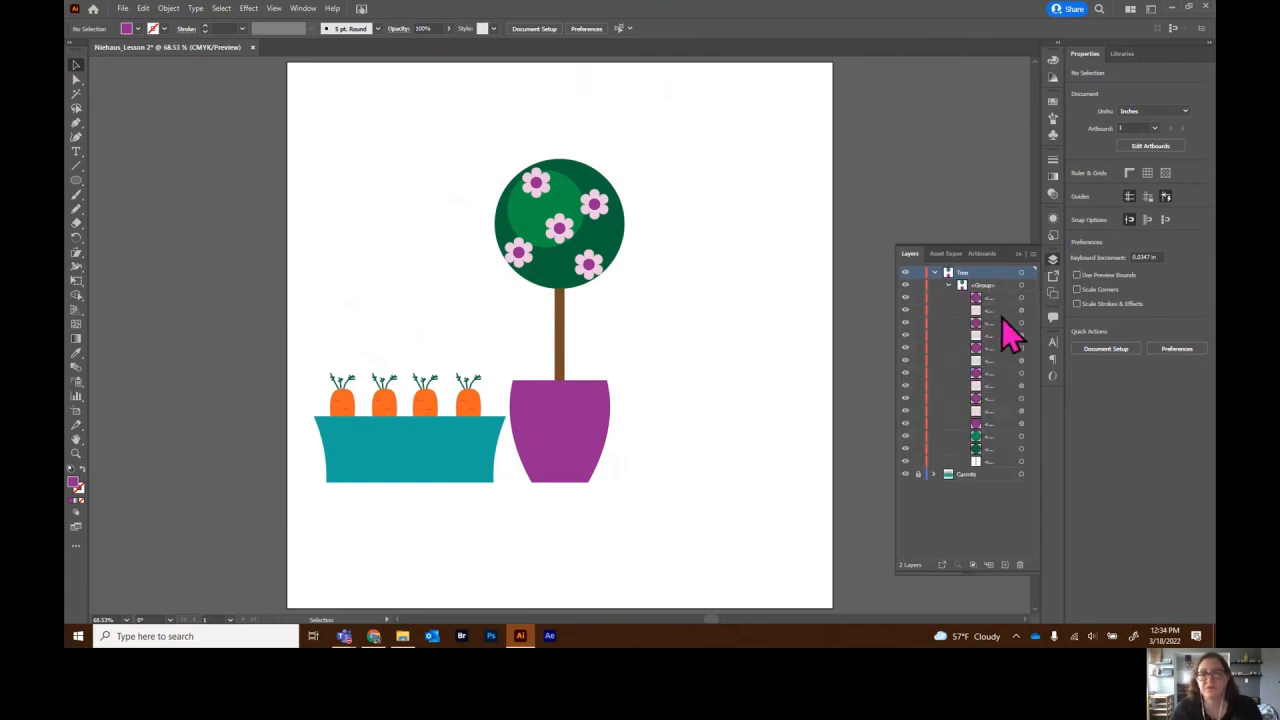
{"action": "left_click", "coordinate": [948, 287]}
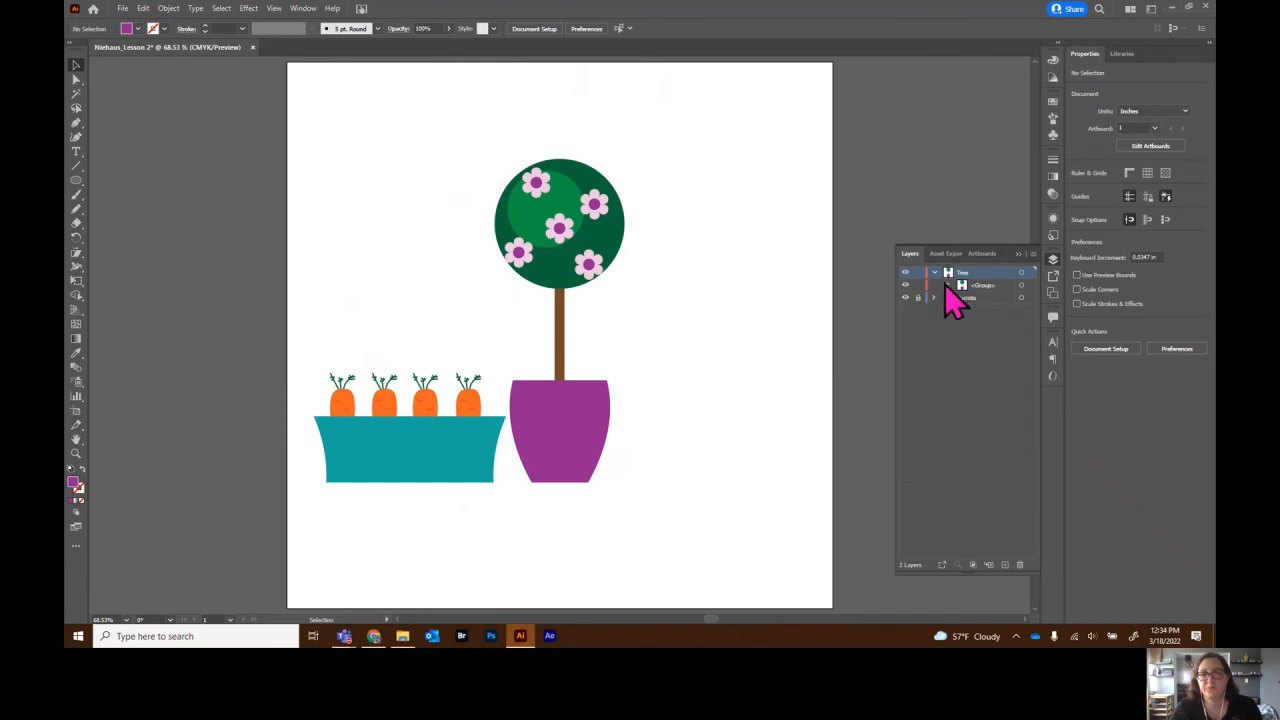
- Lock the Tree layer and hide both the Tree and Carrots layers
{"action": "left_click", "coordinate": [935, 273]}
{"action": "left_click", "coordinate": [918, 273]}
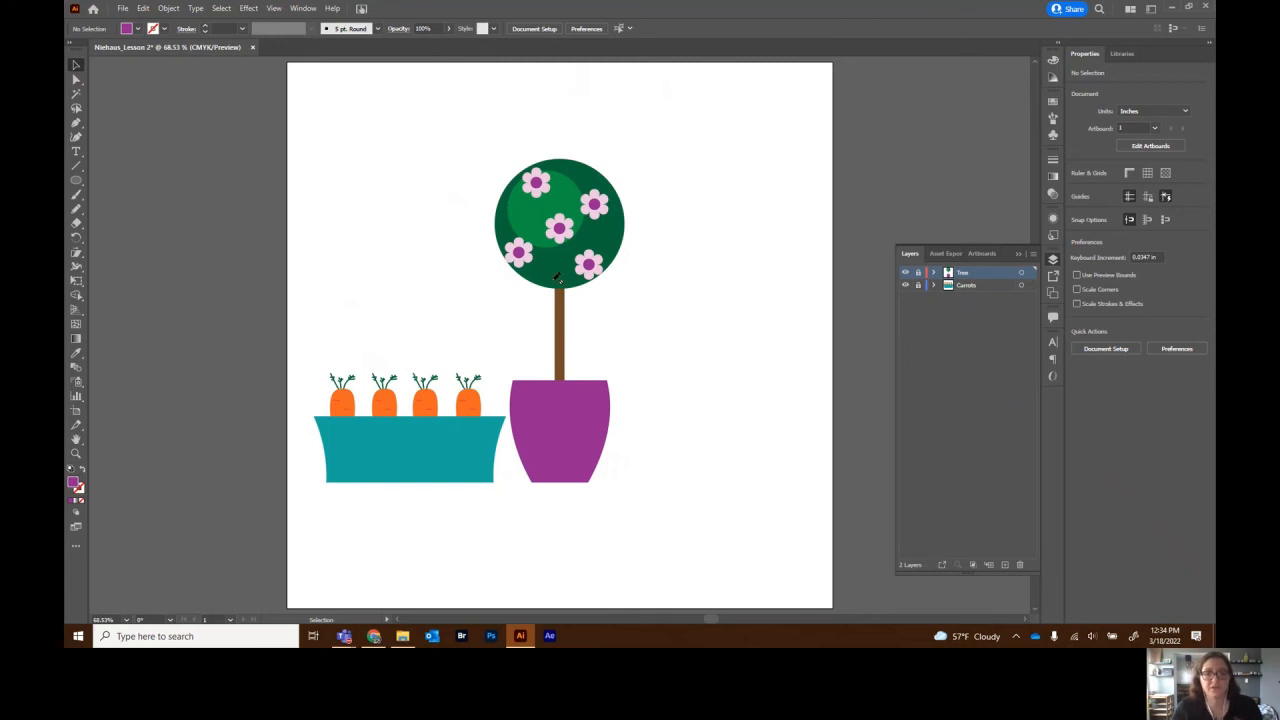
{"action": "left_click", "coordinate": [906, 273]}
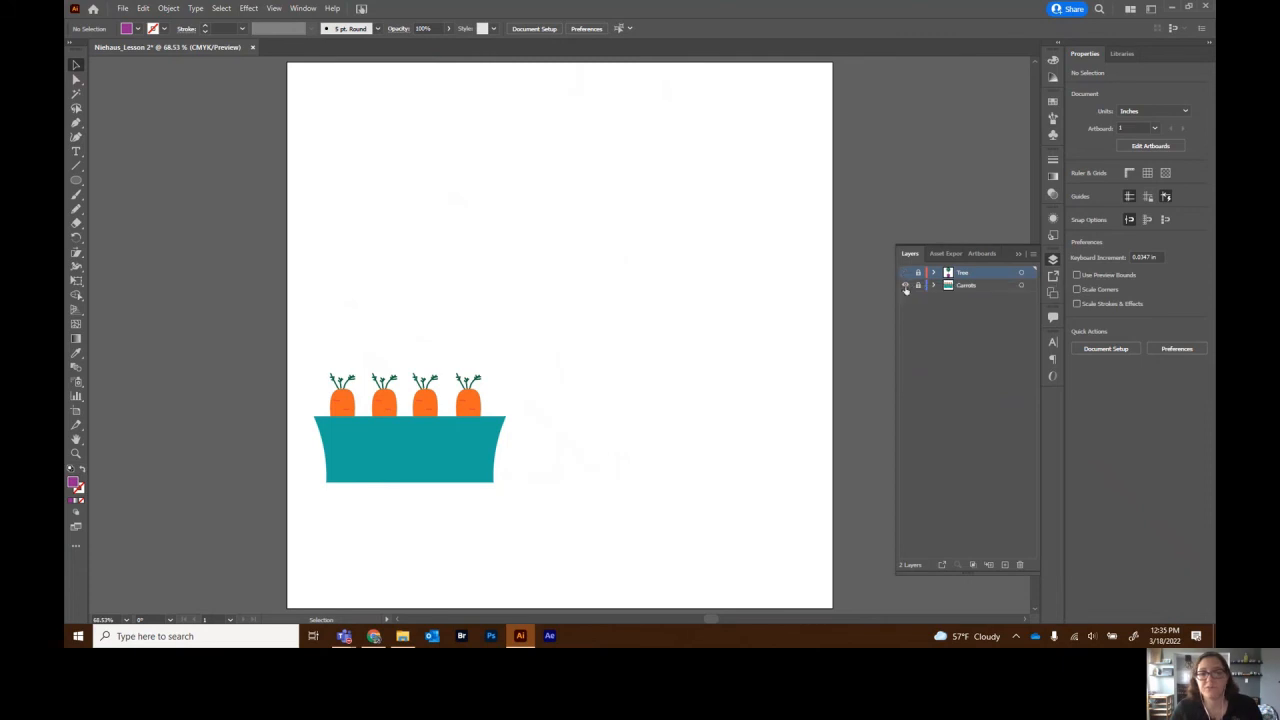
{"action": "left_click", "coordinate": [905, 287]}
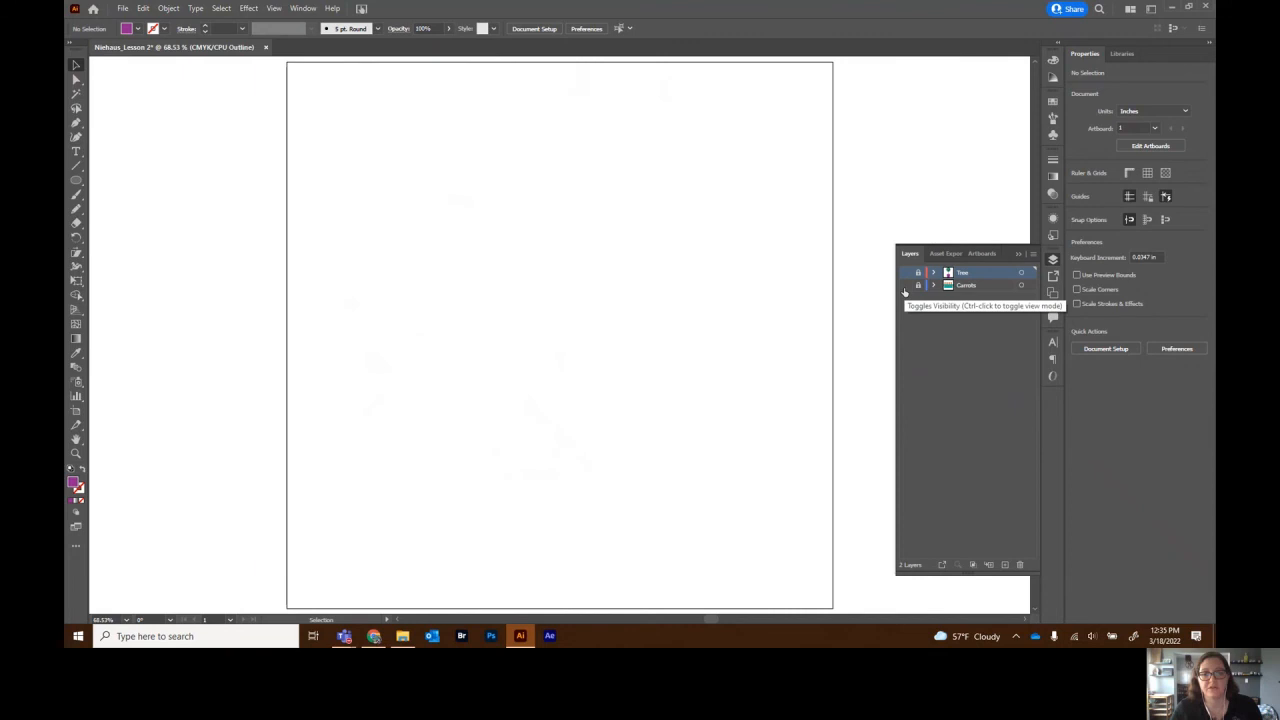
- Add a new layer named Background
{"action": "left_click", "coordinate": [1005, 566]}
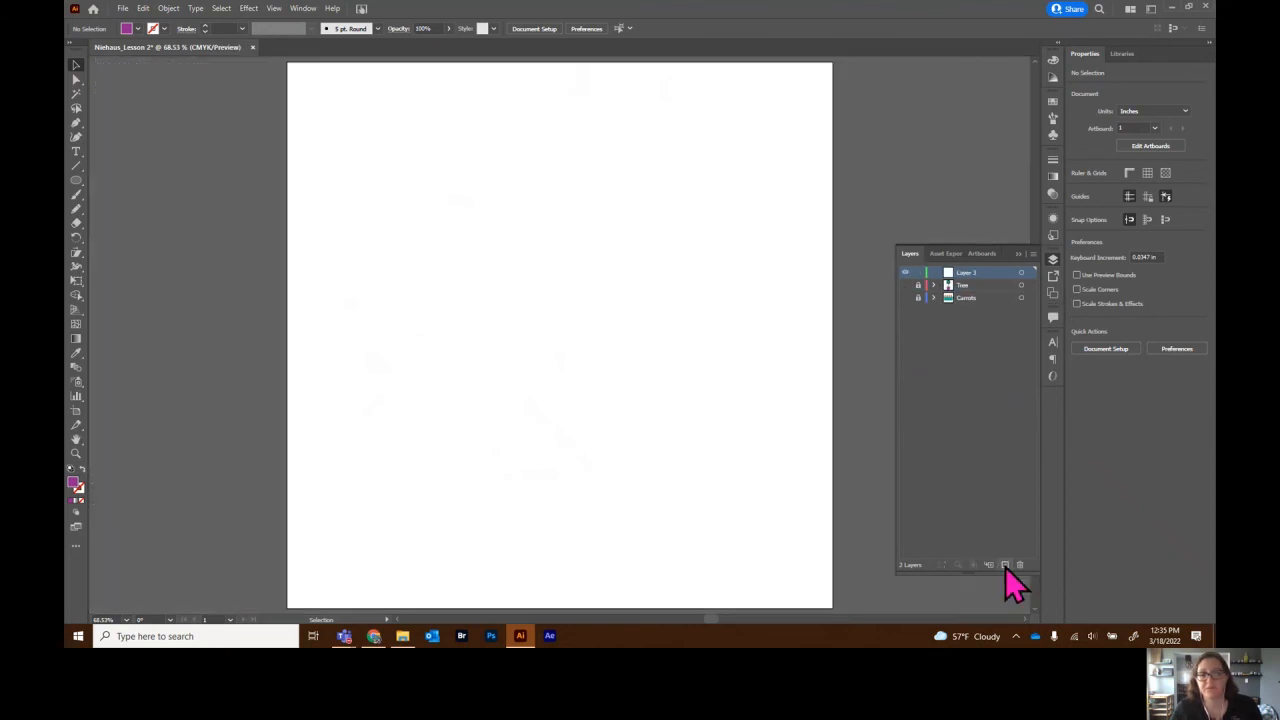
{"action": "double_click", "coordinate": [969, 273]}
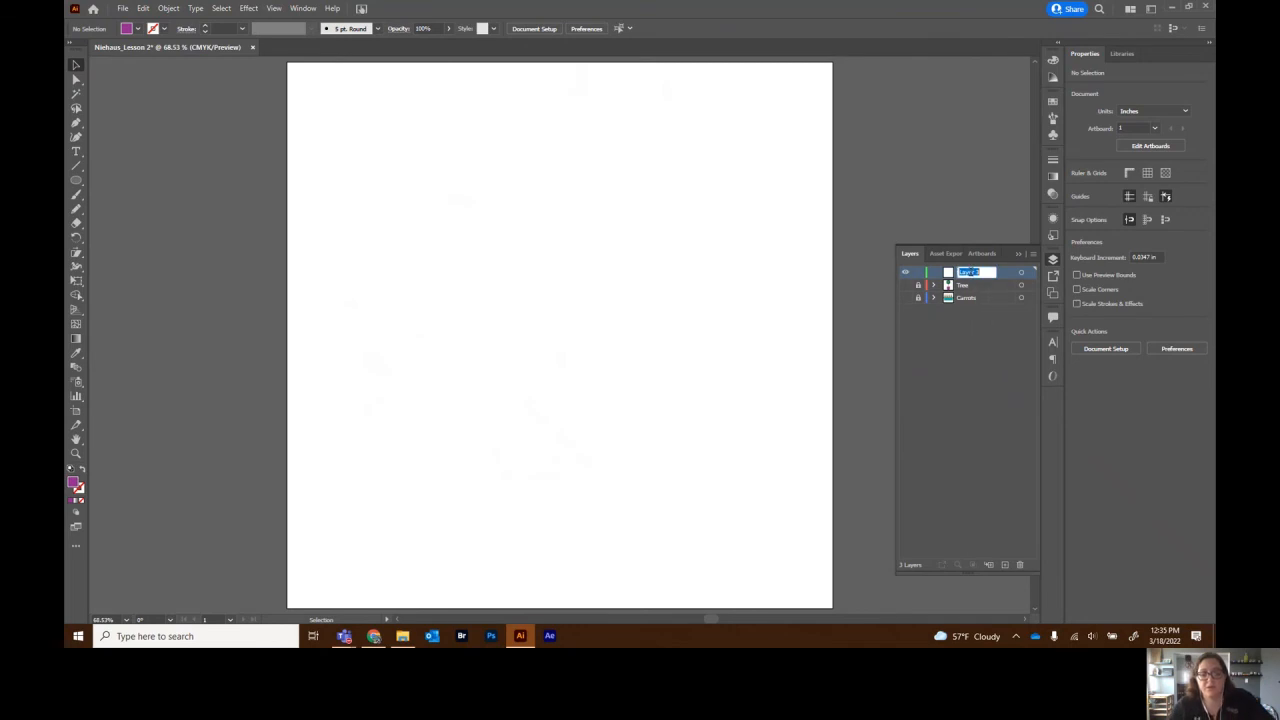
{"action": "type", "text": "Background"}
{"action": "key", "text": "Return"}
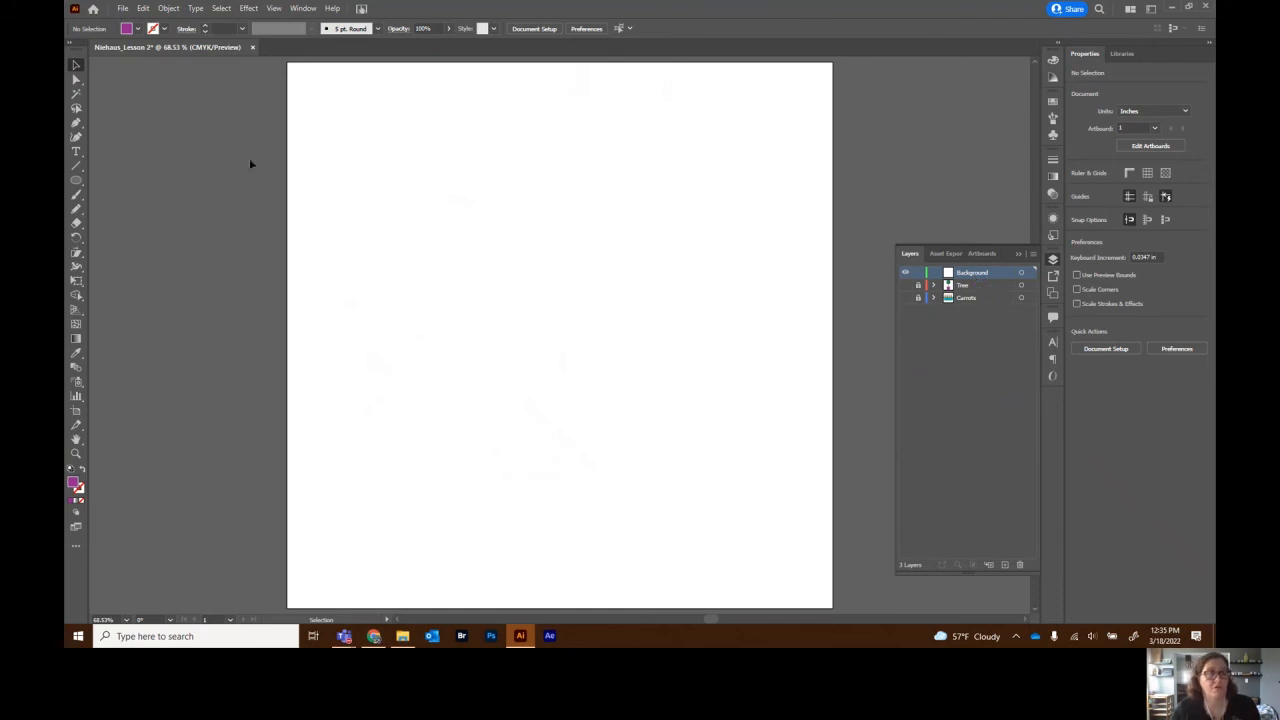
- Draw a rectangle covering the whole artboard and fill it with sky blue
{"action": "left_click", "coordinate": [76, 182]}
{"action": "left_click", "coordinate": [125, 181]}
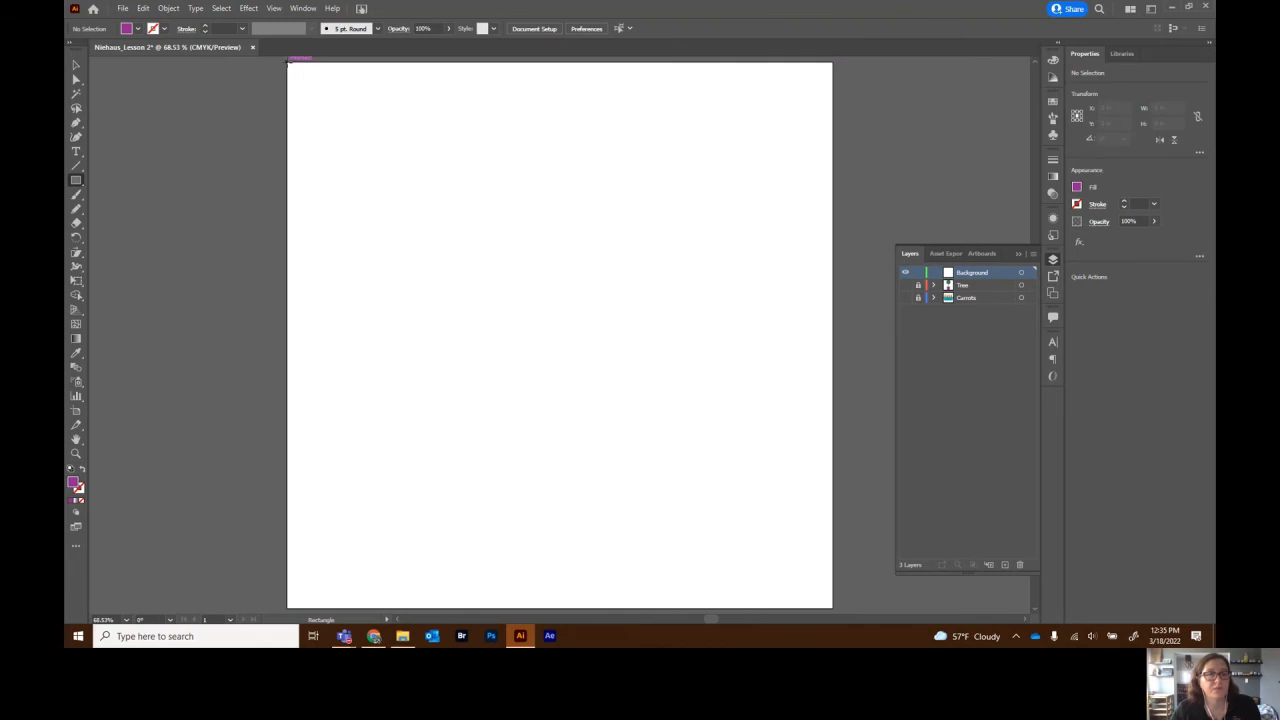
{"action": "mouse_move", "coordinate": [288, 63]}
{"action": "left_mouse_down"}
{"action": "mouse_move", "coordinate": [362, 119]}
{"action": "mouse_move", "coordinate": [706, 496]}
{"action": "mouse_move", "coordinate": [833, 608]}
{"action": "left_mouse_up"}
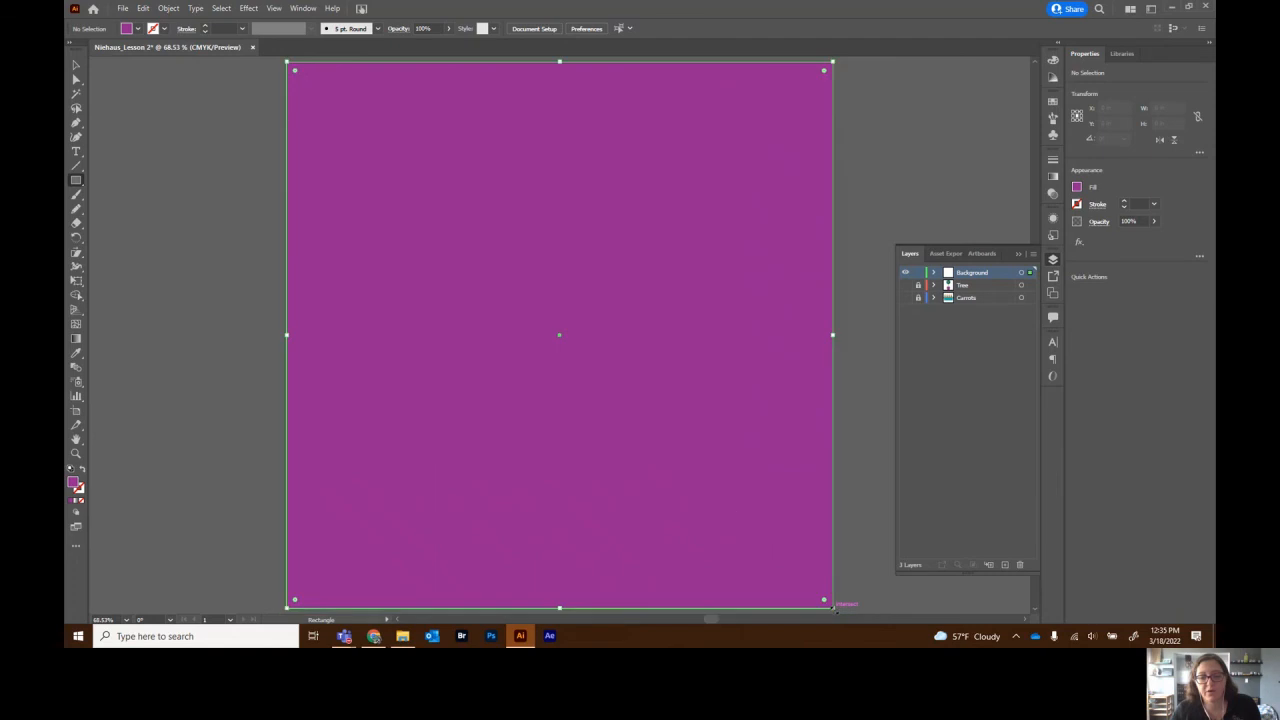
{"action": "left_click", "coordinate": [1076, 187]}
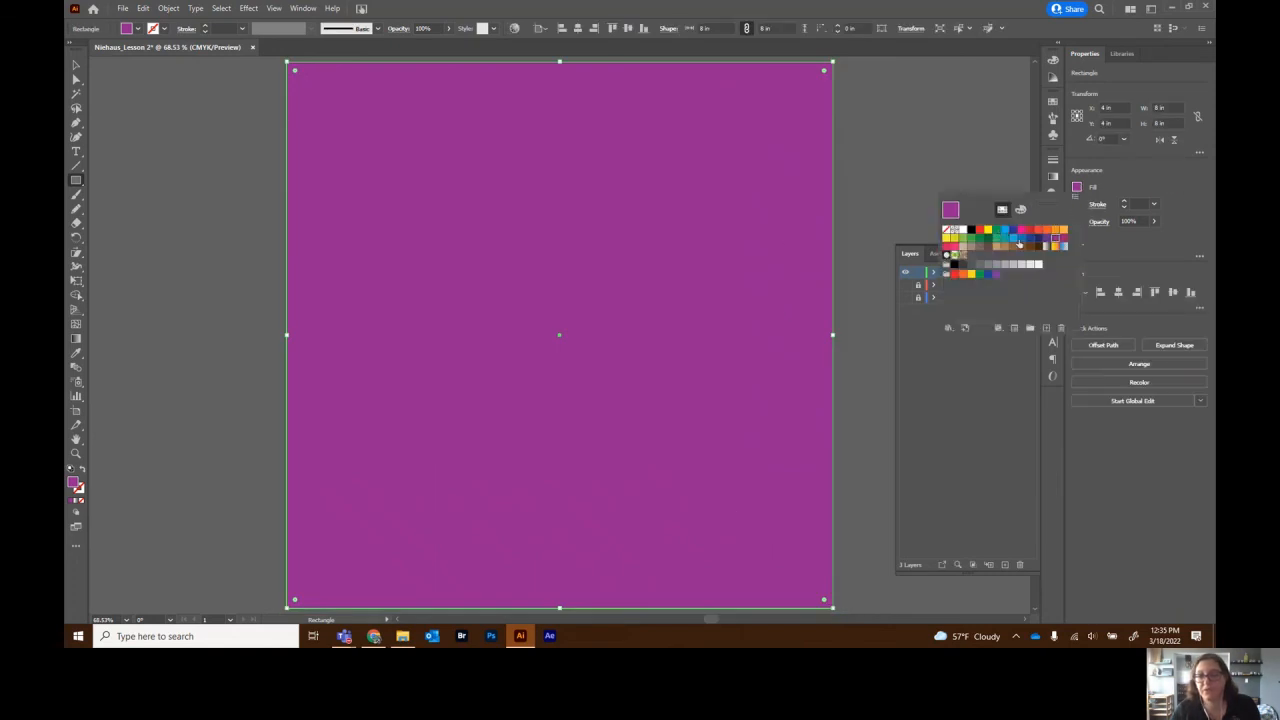
{"action": "left_click", "coordinate": [1013, 238]}
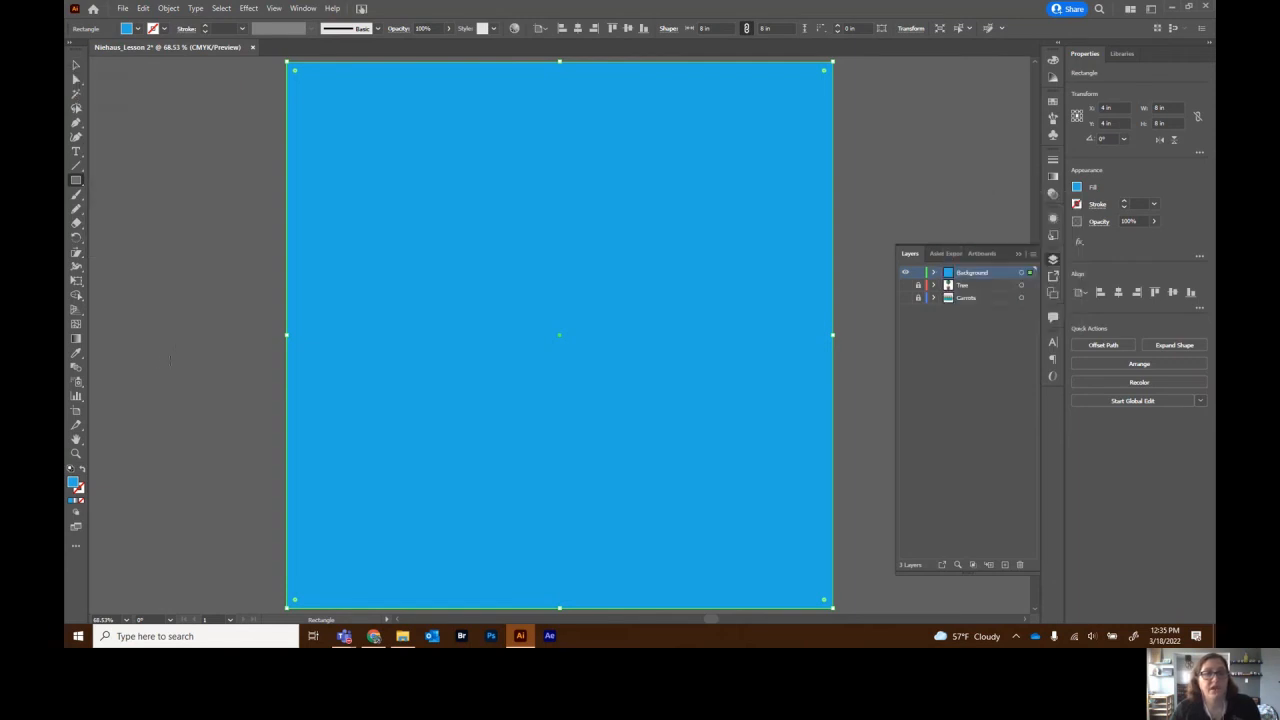
{"action": "left_click", "coordinate": [176, 348]}
{"action": "left_click", "coordinate": [528, 340]}
{"action": "left_click", "coordinate": [75, 65]}
{"action": "left_click", "coordinate": [135, 122]}
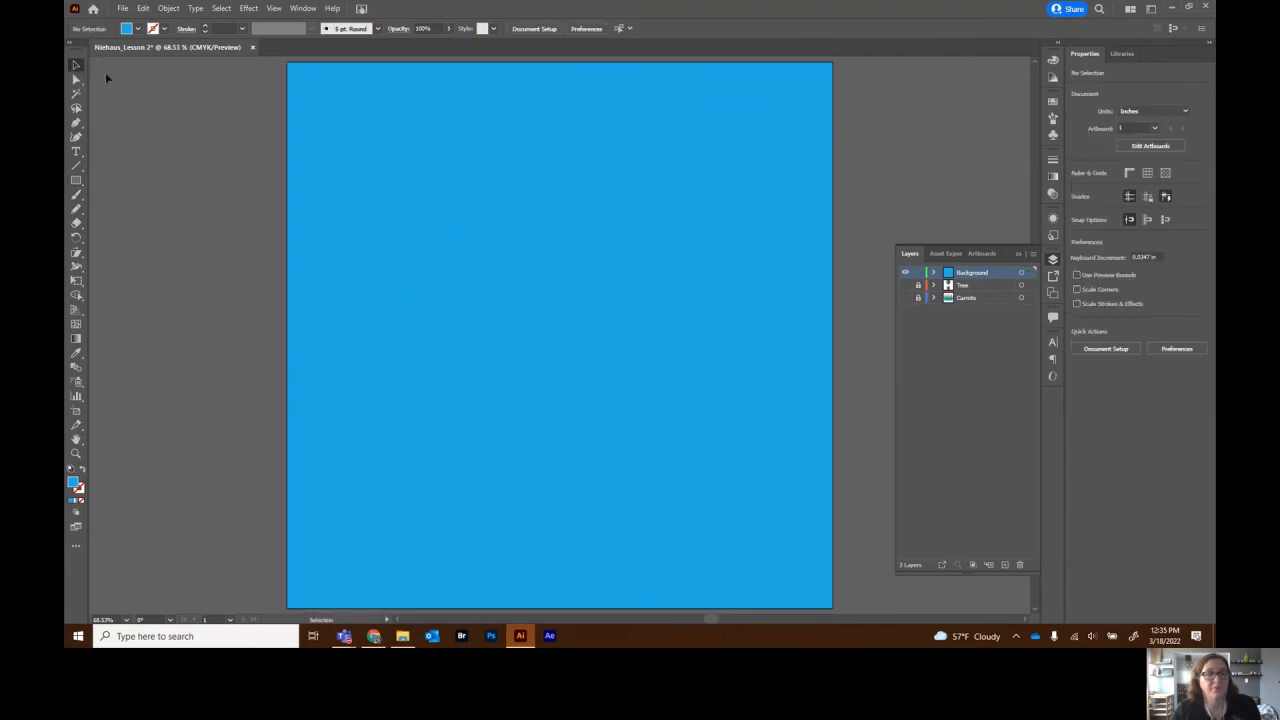
{"action": "left_click", "coordinate": [315, 132]}
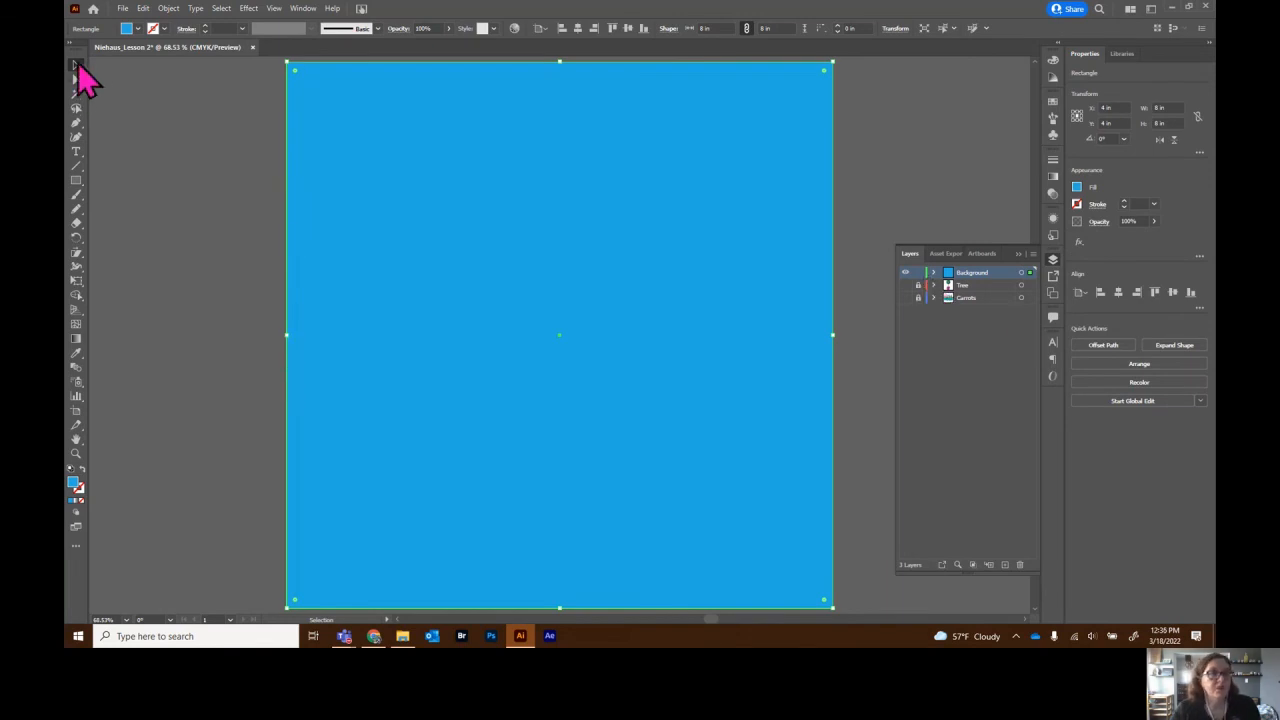
{"action": "left_click", "coordinate": [131, 116]}
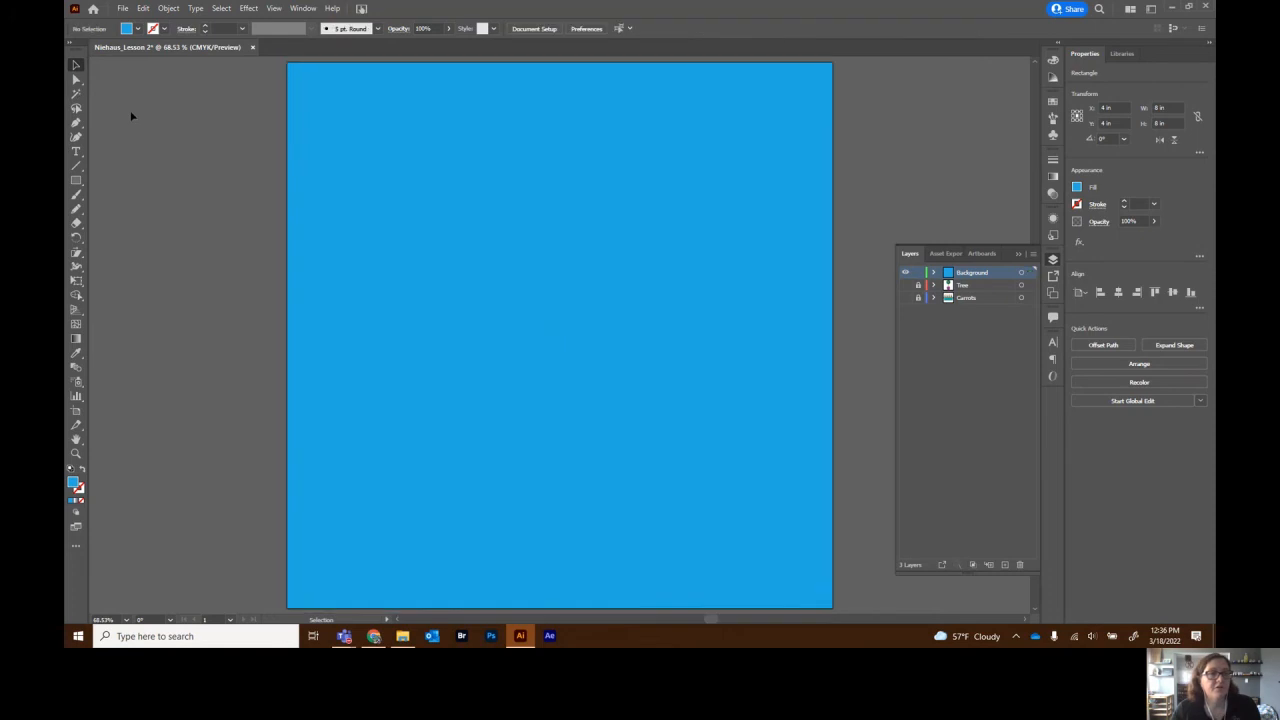
- Draw a rectangle across the lower half of the artboard and fill it grass green
{"action": "left_click", "coordinate": [76, 181]}
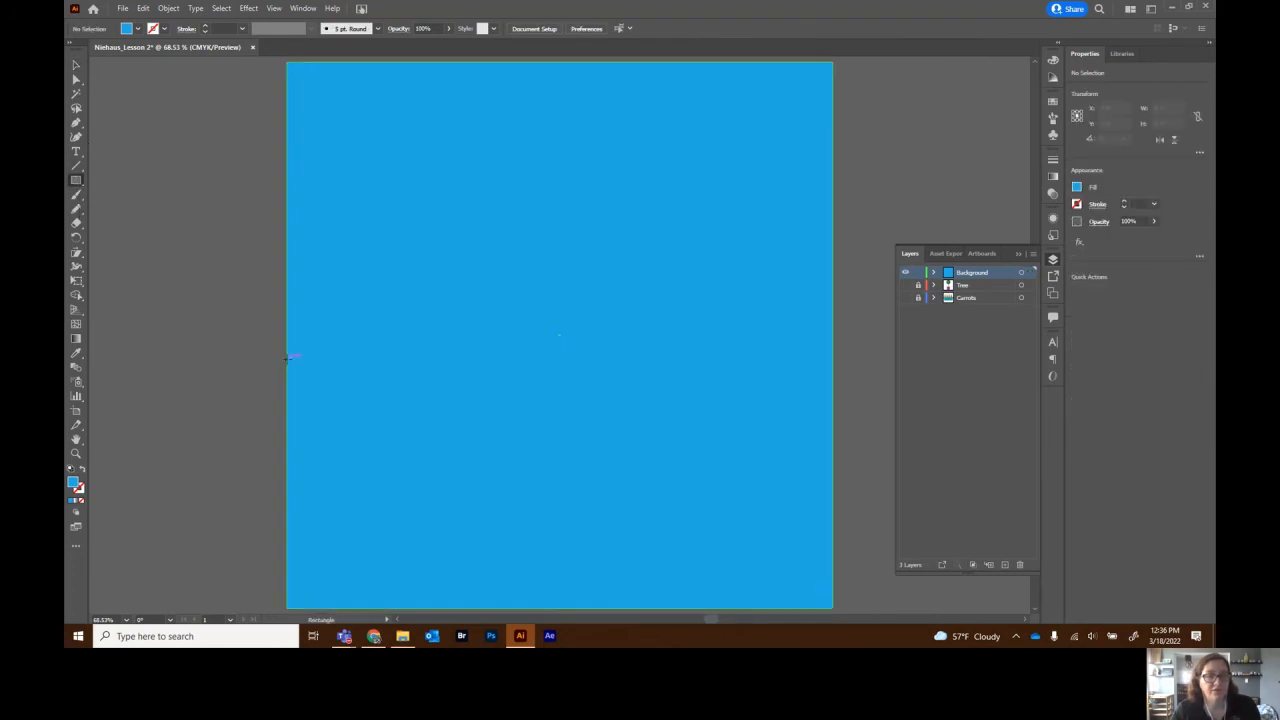
{"action": "left_click_drag", "start_coordinate": [287, 358], "coordinate": [833, 607]}
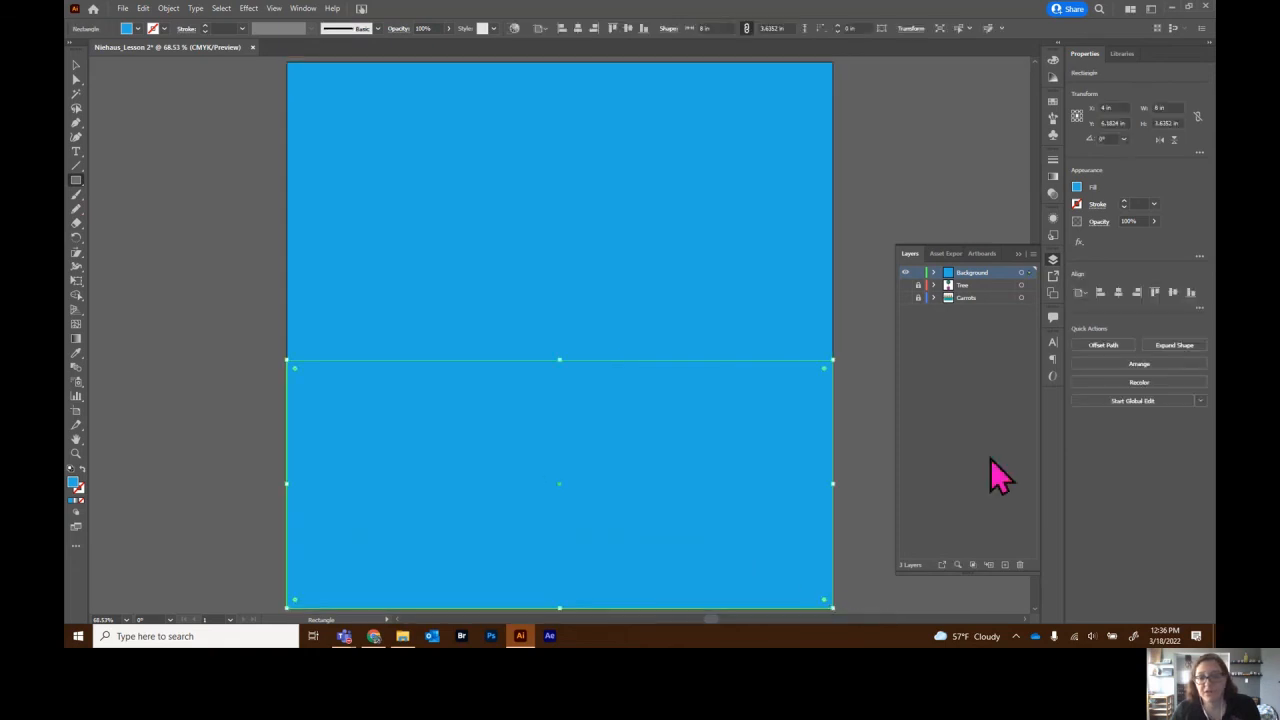
{"action": "left_click", "coordinate": [1076, 188]}
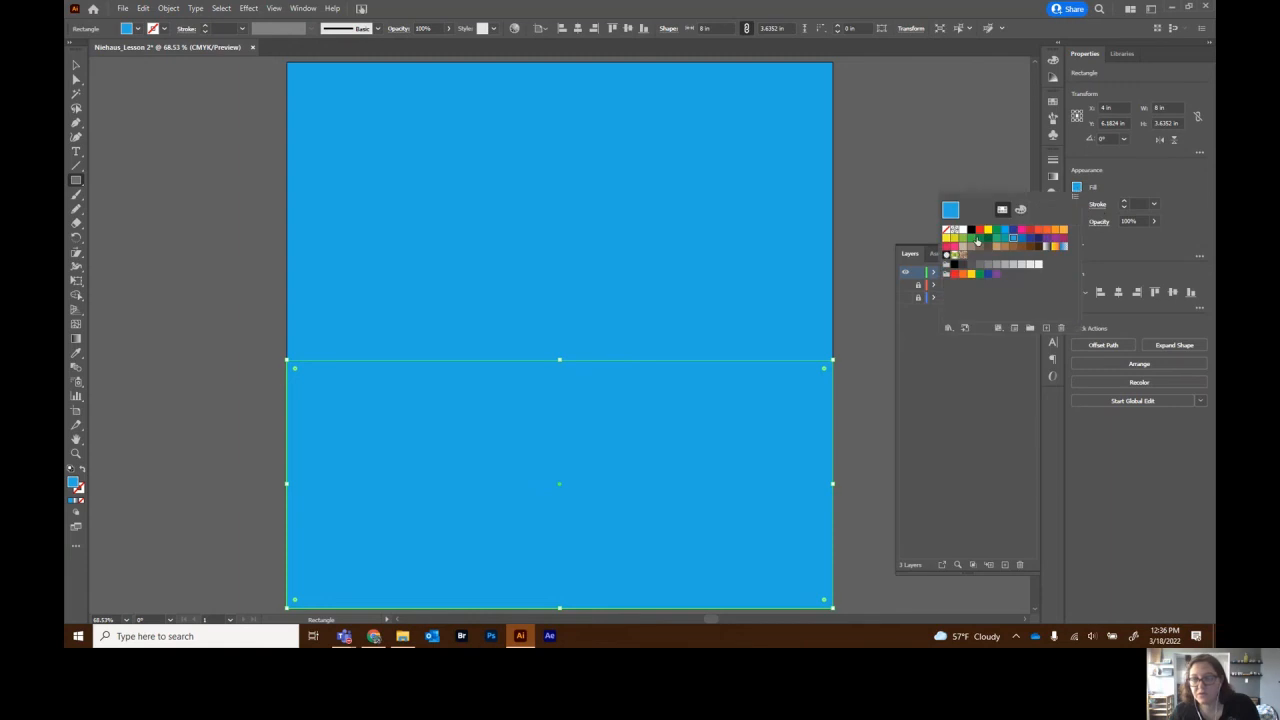
{"action": "left_click", "coordinate": [972, 241]}
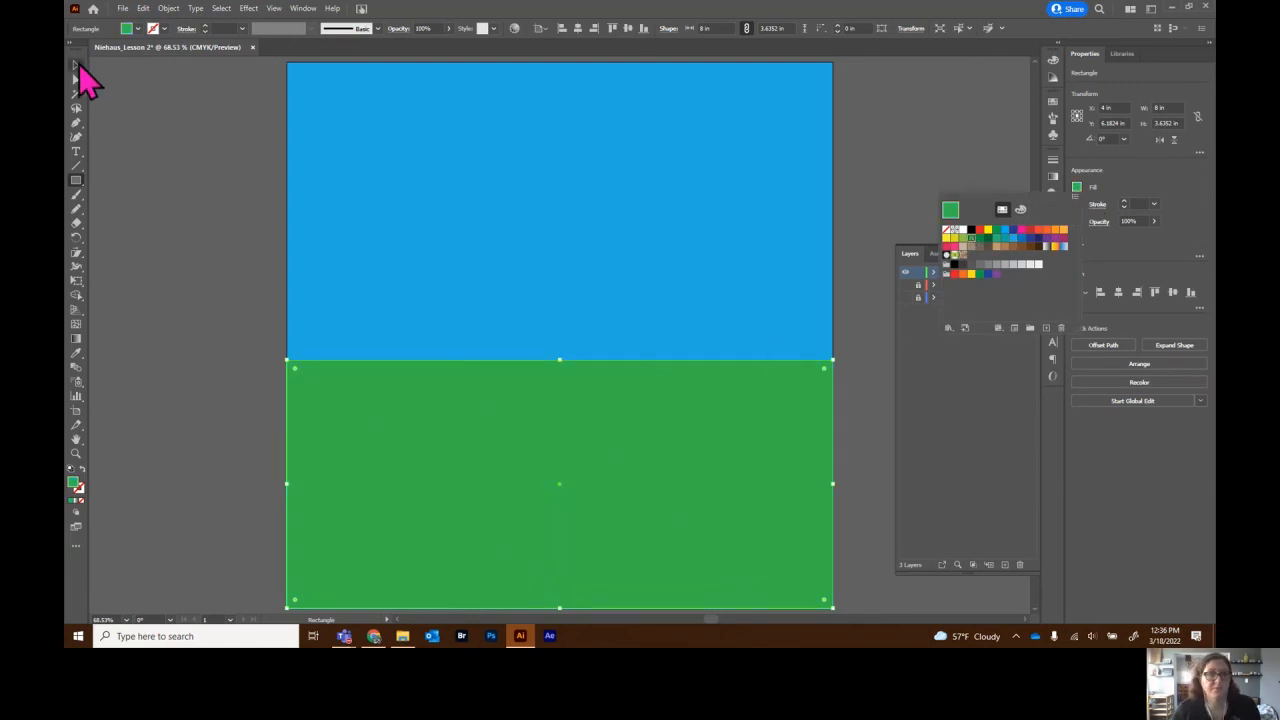
{"action": "key", "text": "Escape"}
{"action": "left_click", "coordinate": [143, 194]}
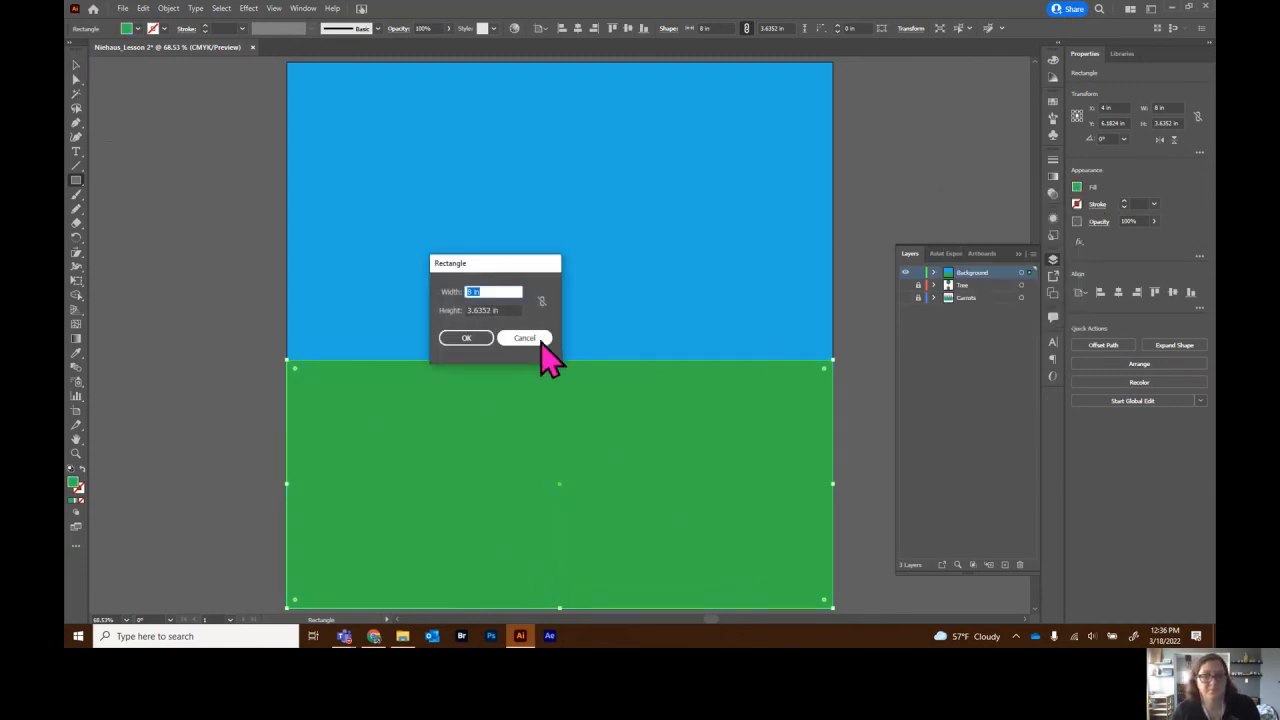
{"action": "left_click", "coordinate": [530, 337]}
- Lock the green grass and blue sky rectangles in the Background layer
{"action": "left_click", "coordinate": [75, 65]}
{"action": "left_click", "coordinate": [190, 205]}
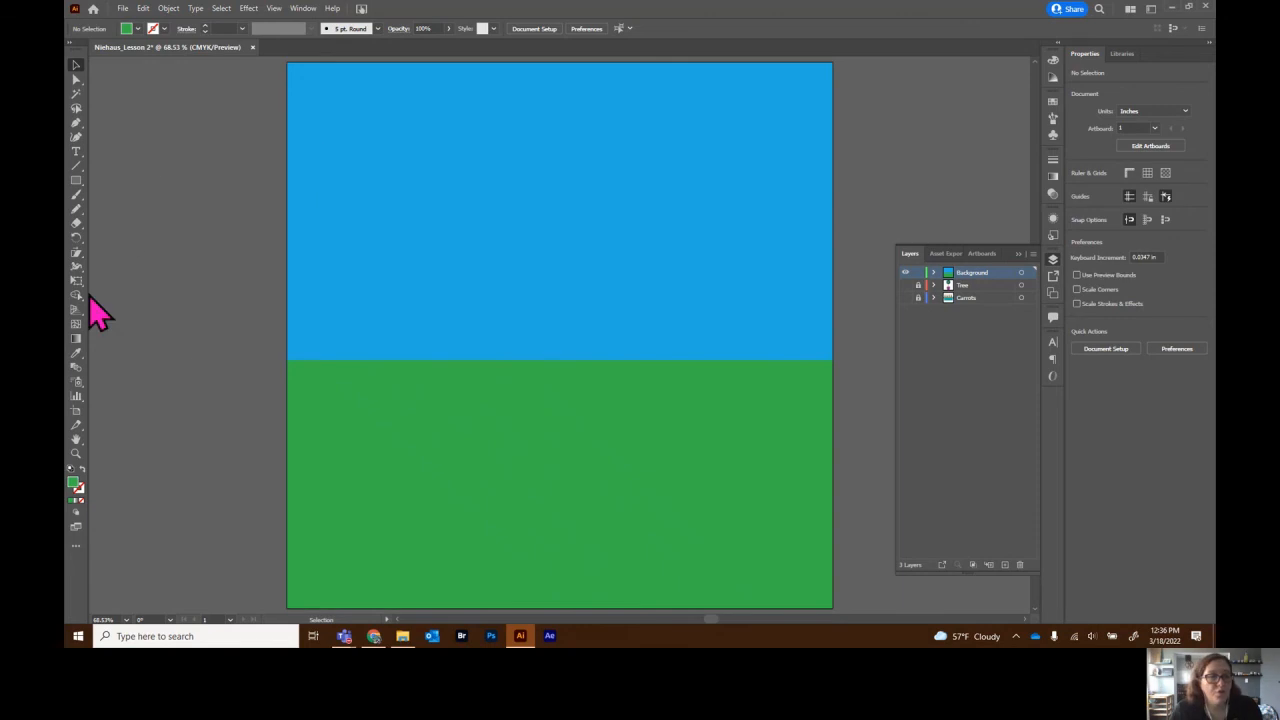
{"action": "left_click", "coordinate": [933, 273]}
{"action": "left_click", "coordinate": [918, 286]}
{"action": "left_click", "coordinate": [918, 297]}
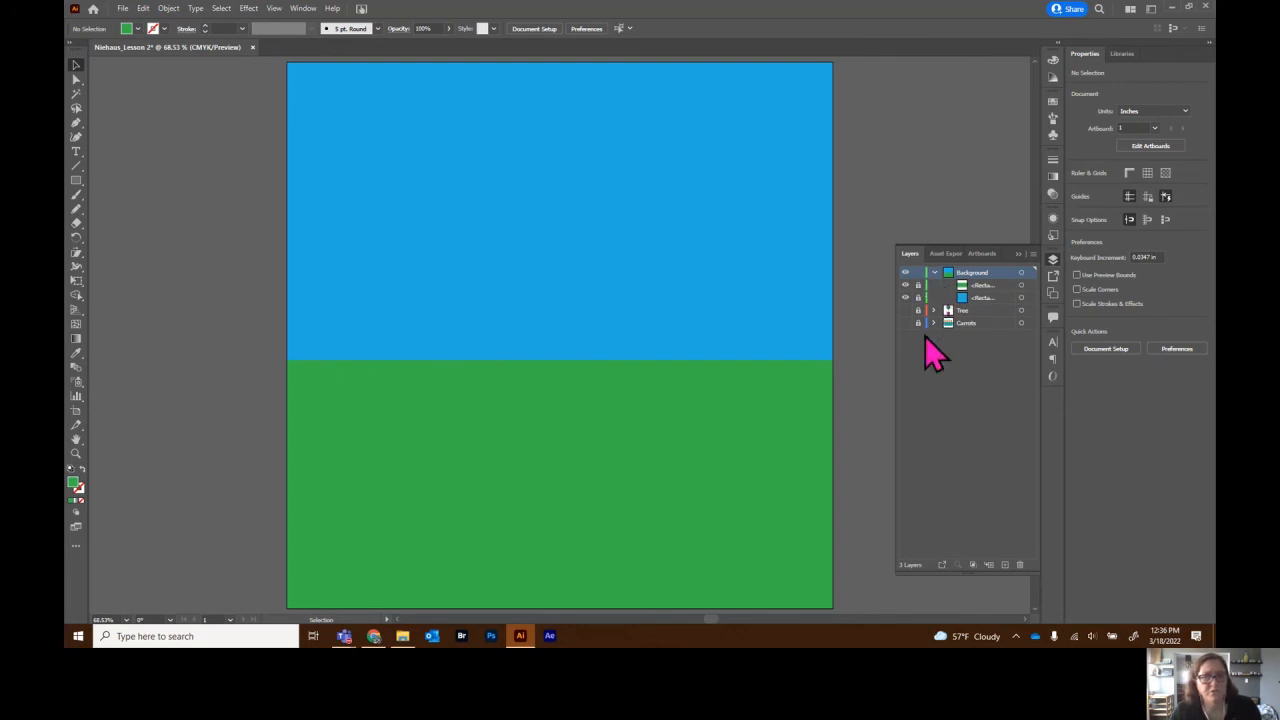
- Draw a tall, narrow white rectangle (about 0.37 × 1.64 in) across the horizon, then view at 100%
{"action": "left_click", "coordinate": [76, 181]}
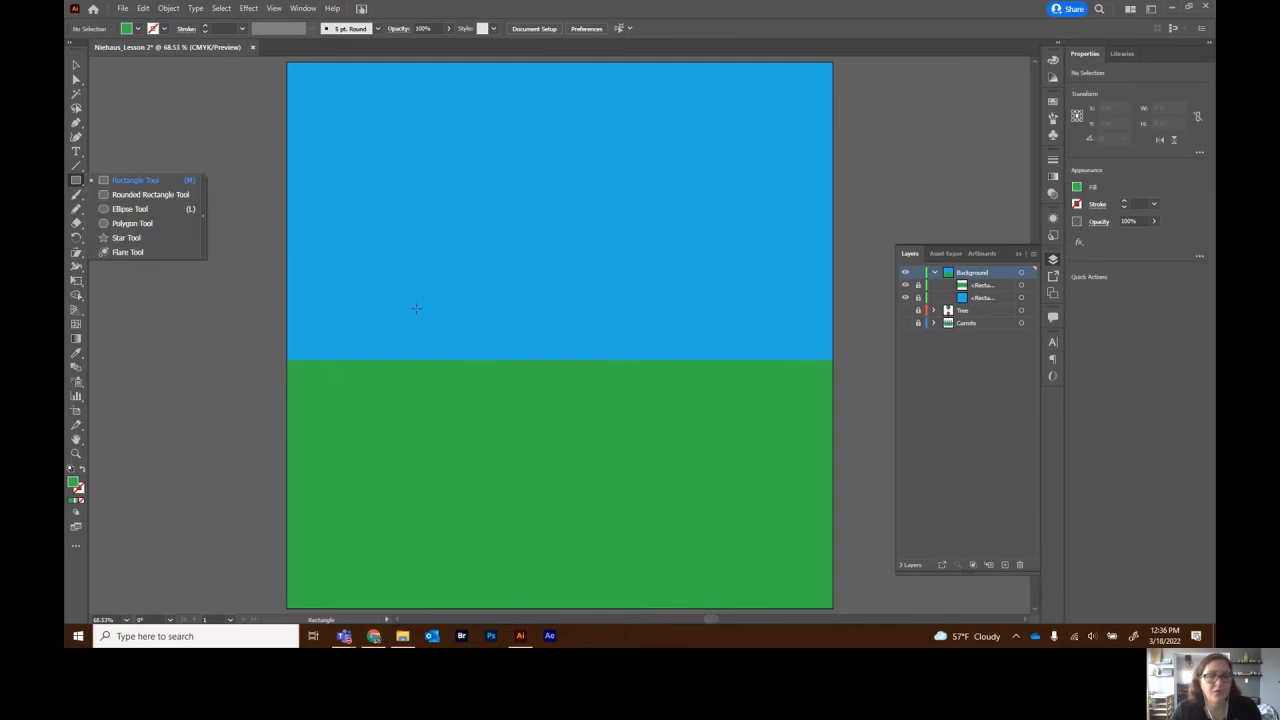
{"action": "left_click_drag", "start_coordinate": [416, 299], "coordinate": [441, 410]}
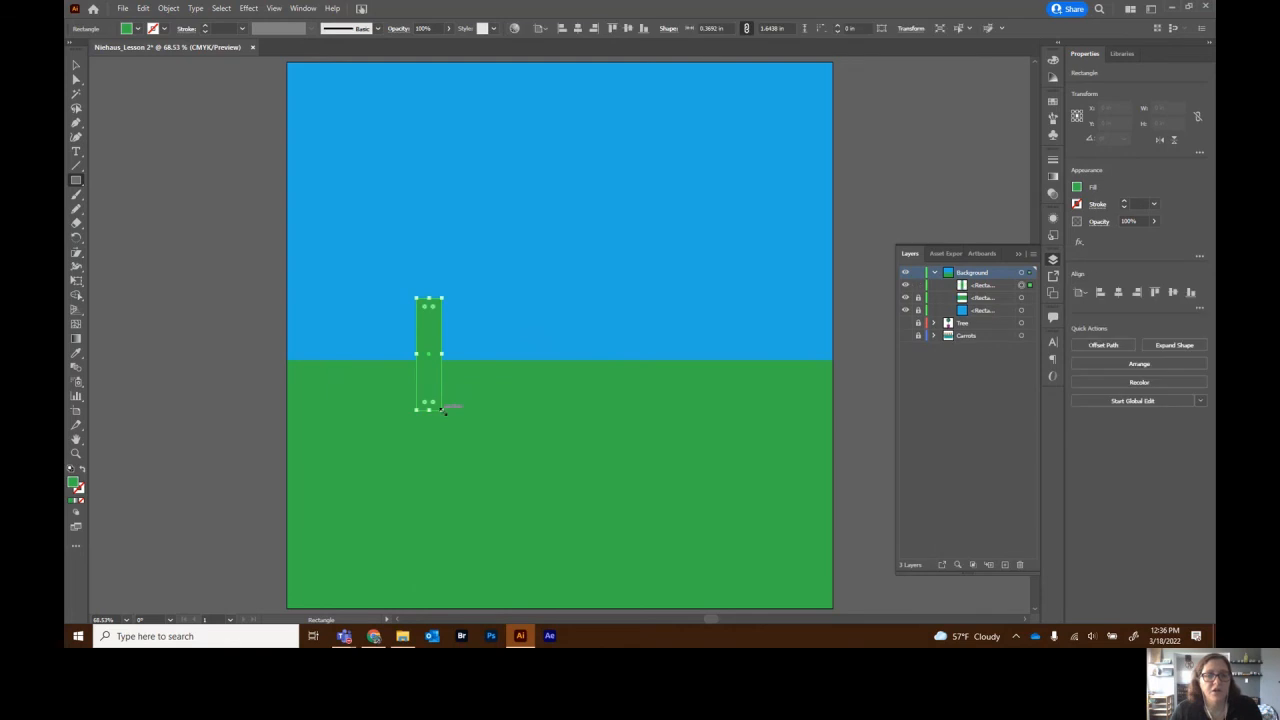
{"action": "left_click", "coordinate": [1078, 188]}
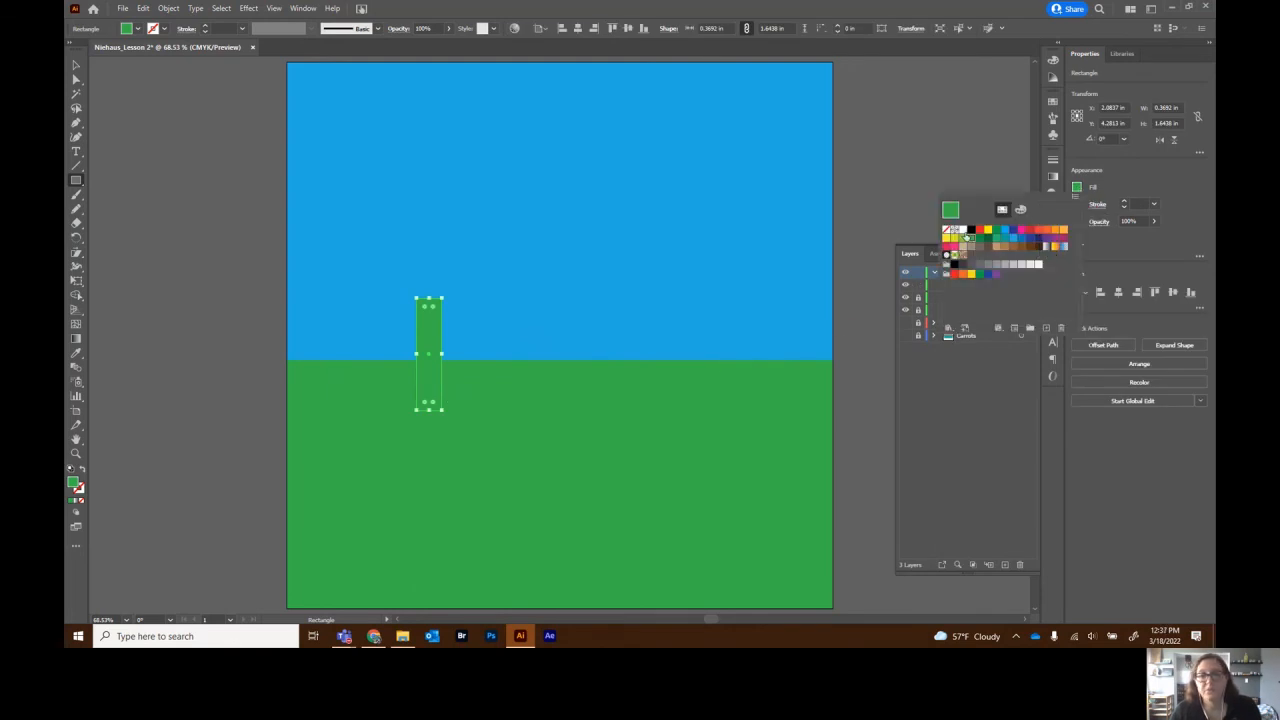
{"action": "left_click", "coordinate": [963, 233]}
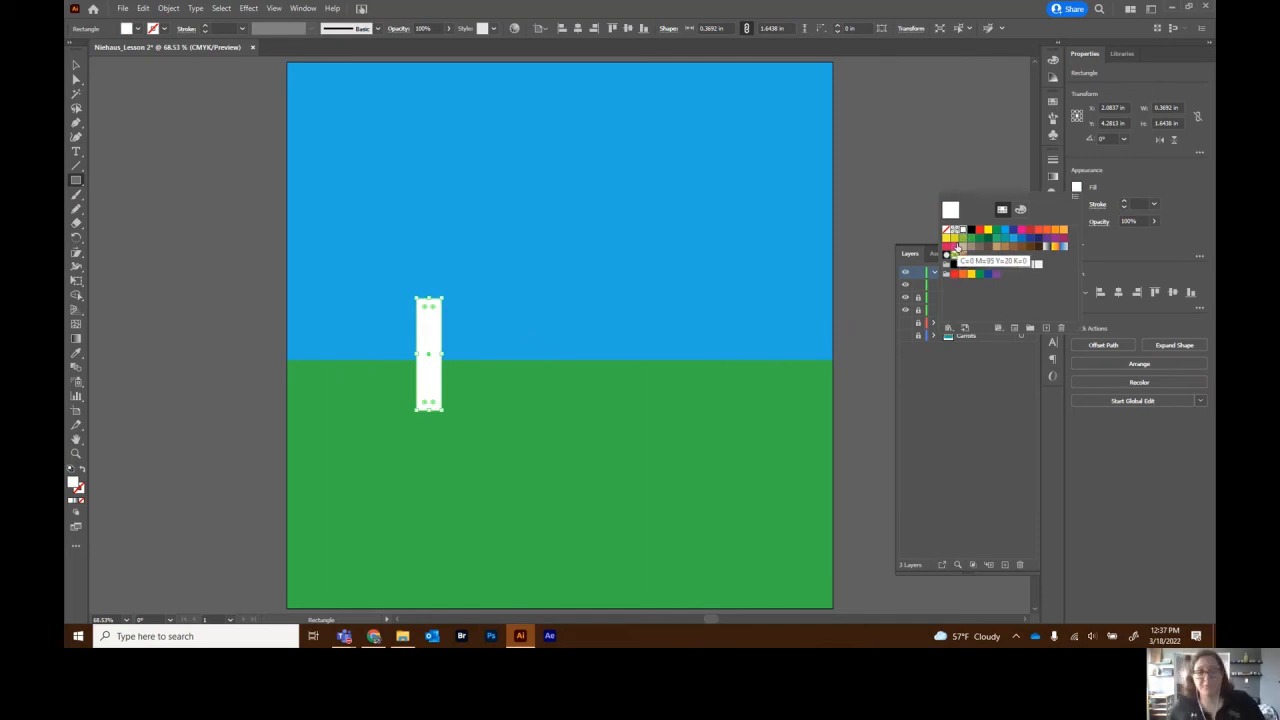
{"action": "key", "text": "Escape"}
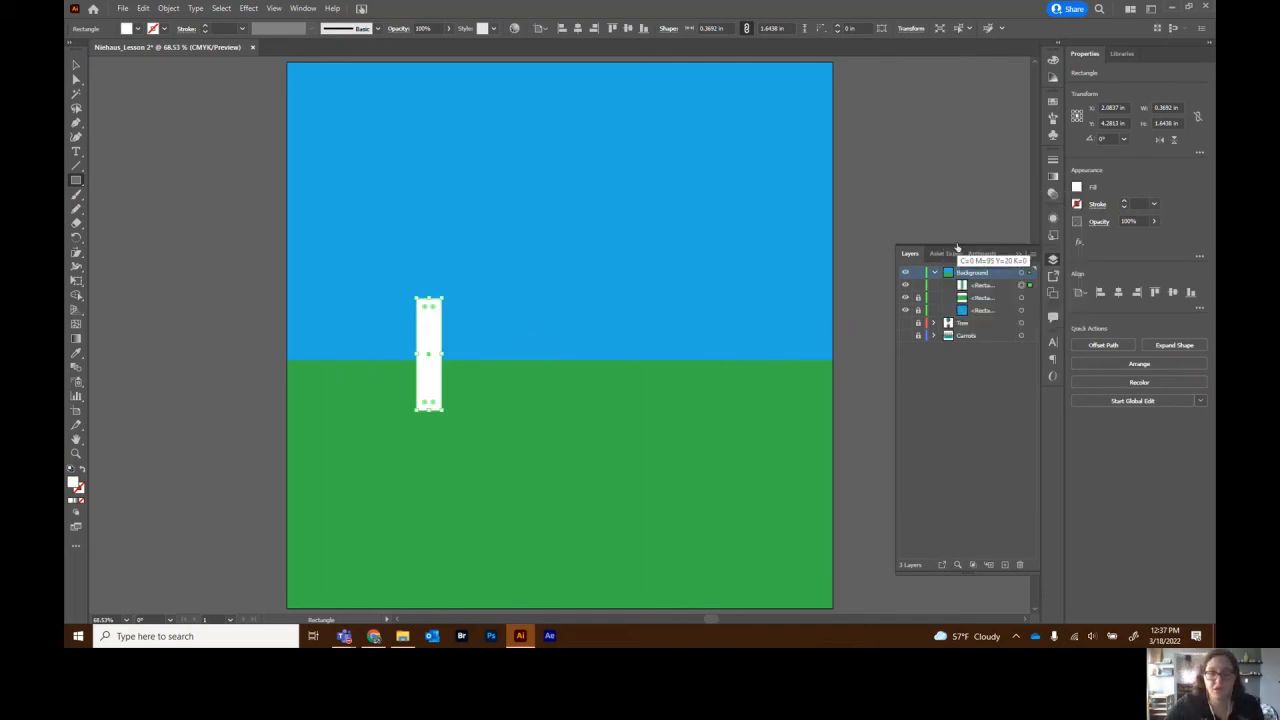
{"action": "left_click", "coordinate": [76, 66]}
{"action": "left_click", "coordinate": [193, 191]}
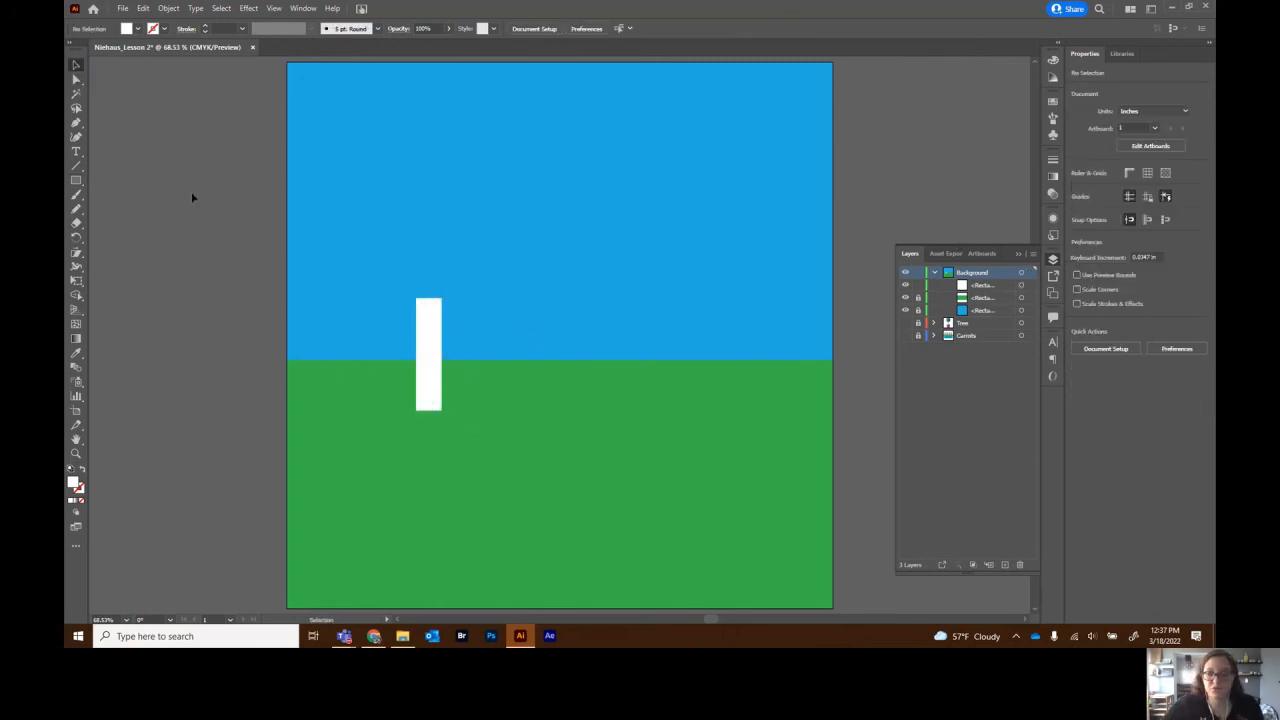
{"action": "key", "text": "ctrl+1"}
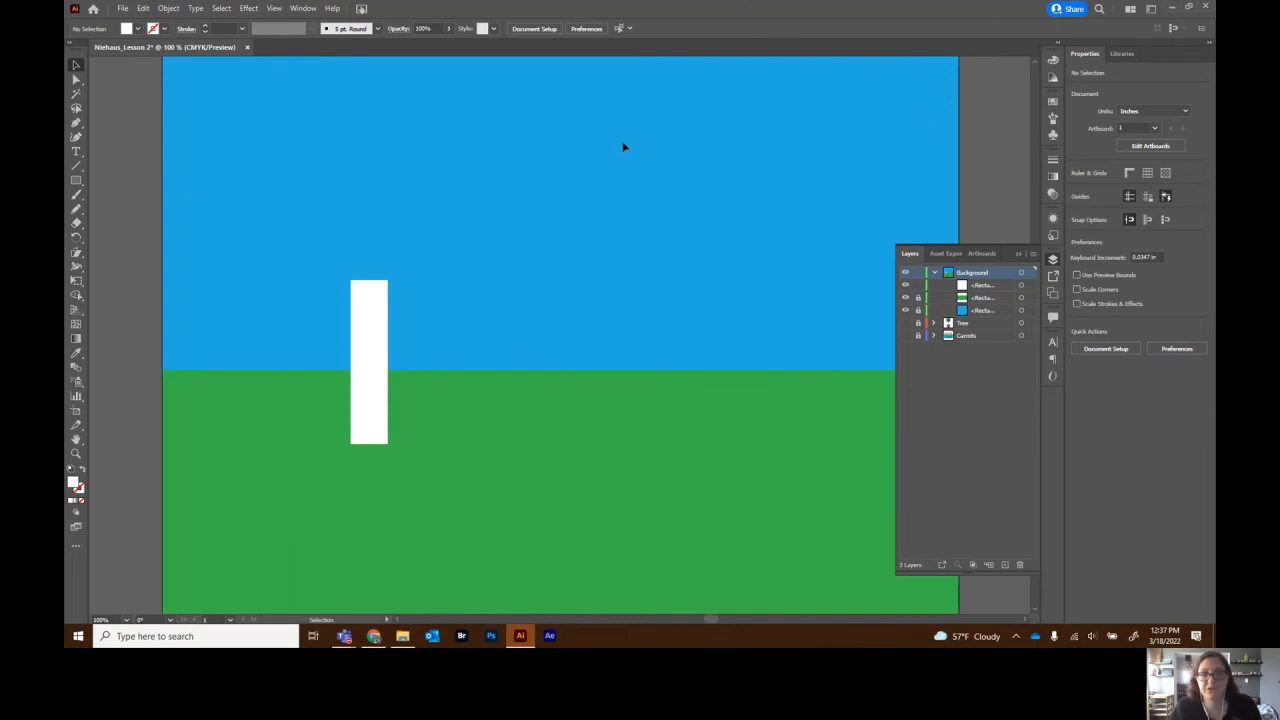
- Add an anchor at the middle of the rectangle's top edge and pull it up into a pointed peak
{"action": "left_click", "coordinate": [376, 340]}
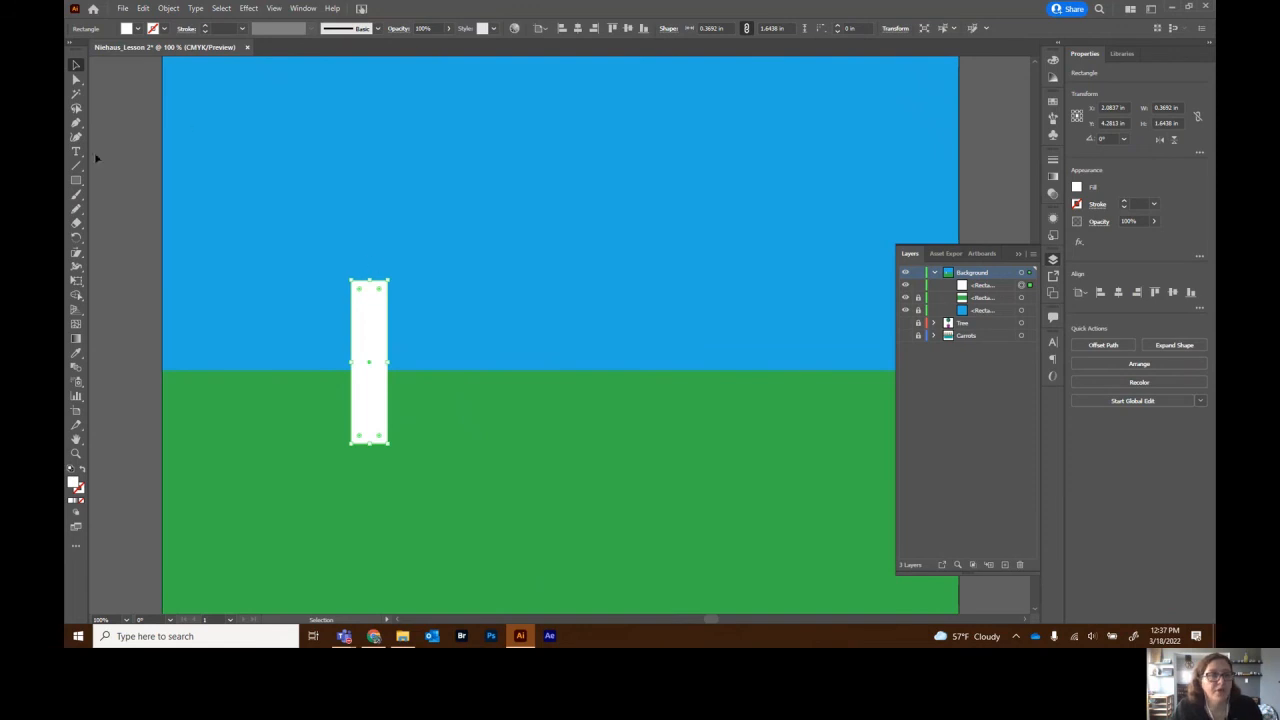
{"action": "left_click", "coordinate": [76, 123]}
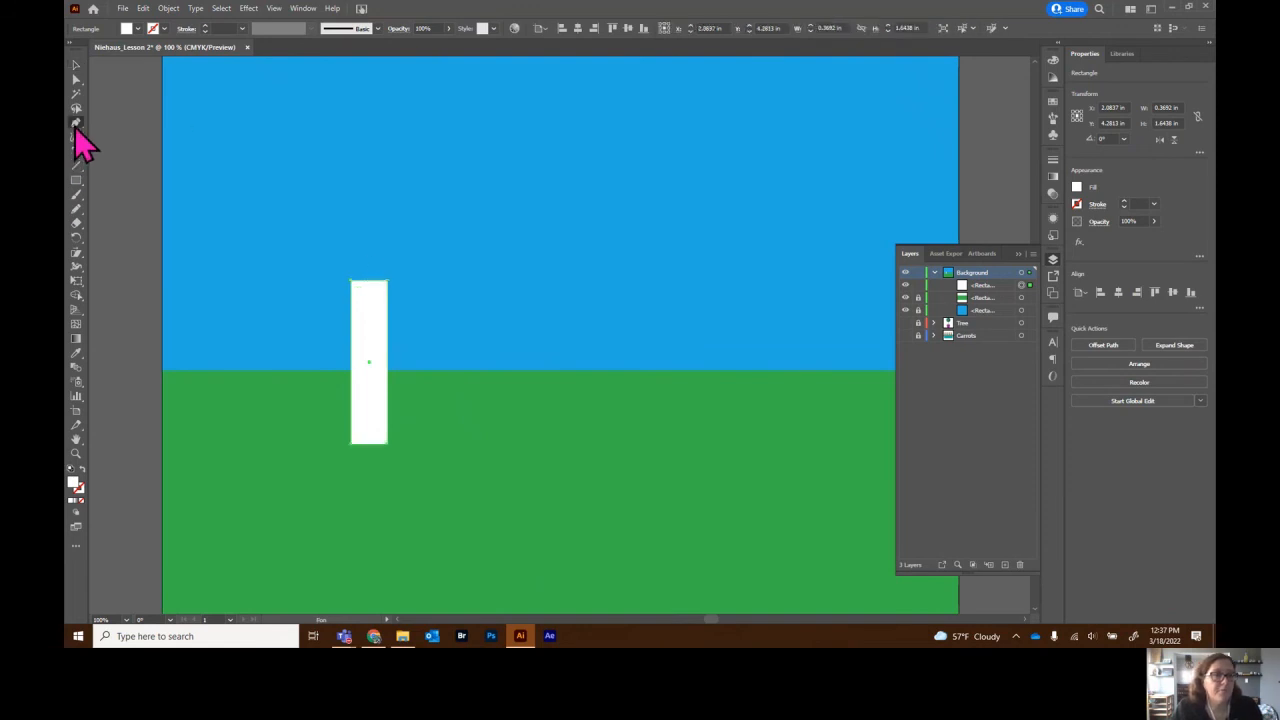
{"action": "left_click", "coordinate": [371, 283]}
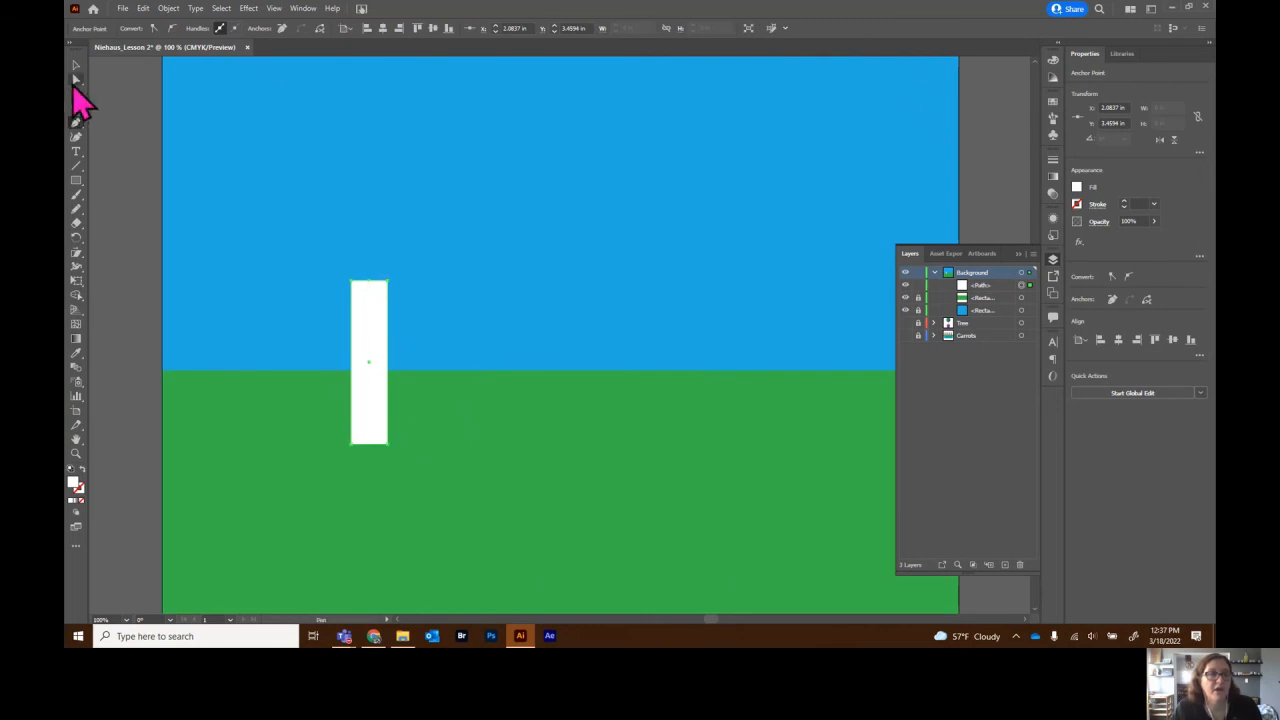
{"action": "left_click", "coordinate": [75, 80]}
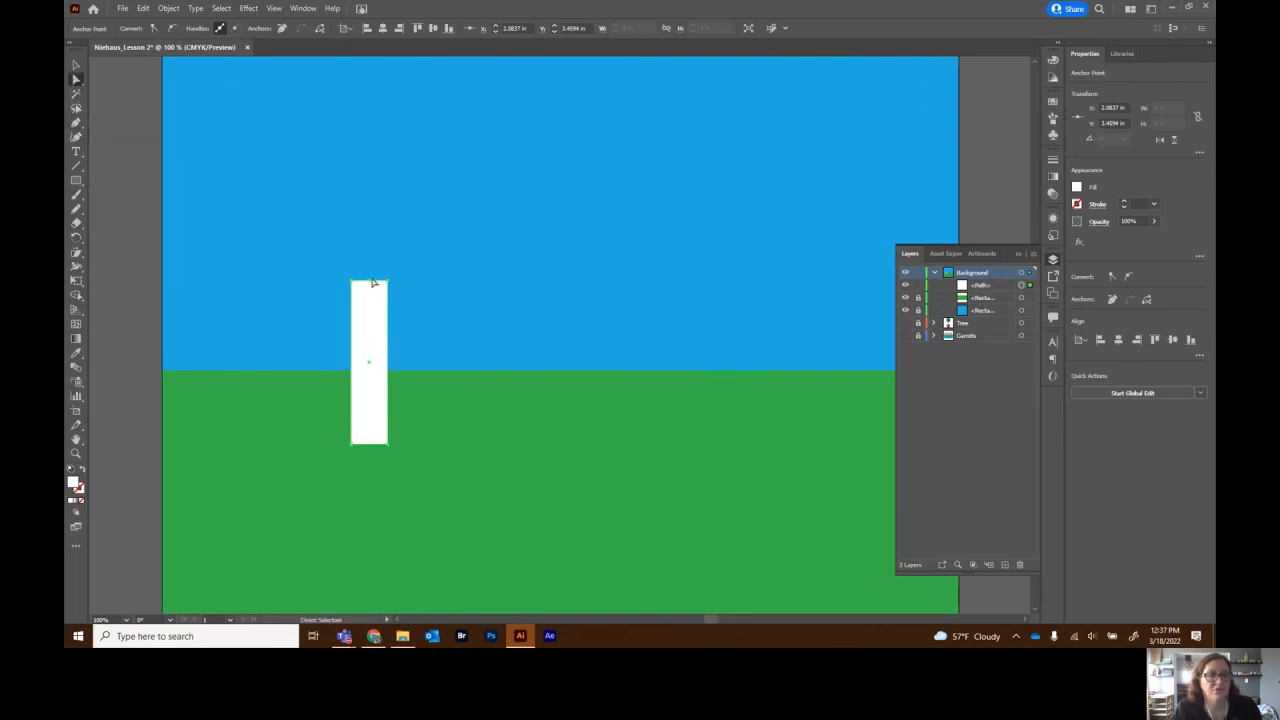
{"action": "left_click_drag", "start_coordinate": [369, 285], "coordinate": [369, 251]}
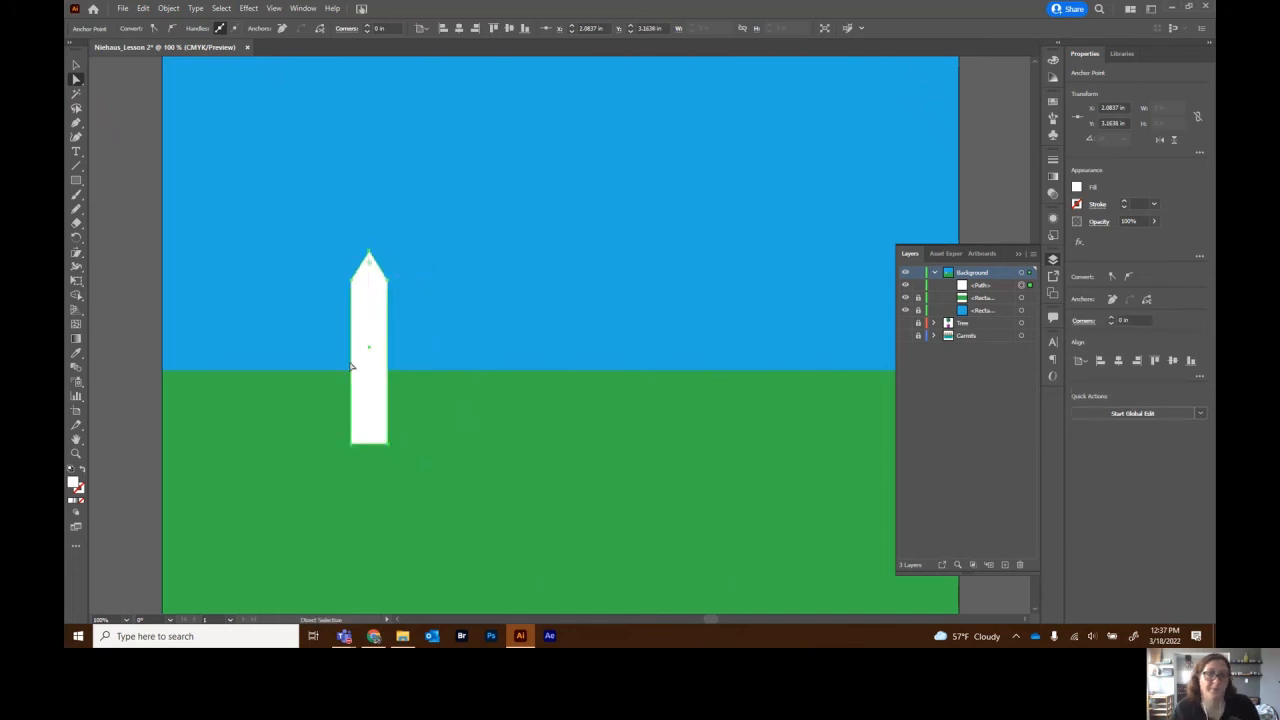
{"action": "left_click", "coordinate": [1019, 256]}
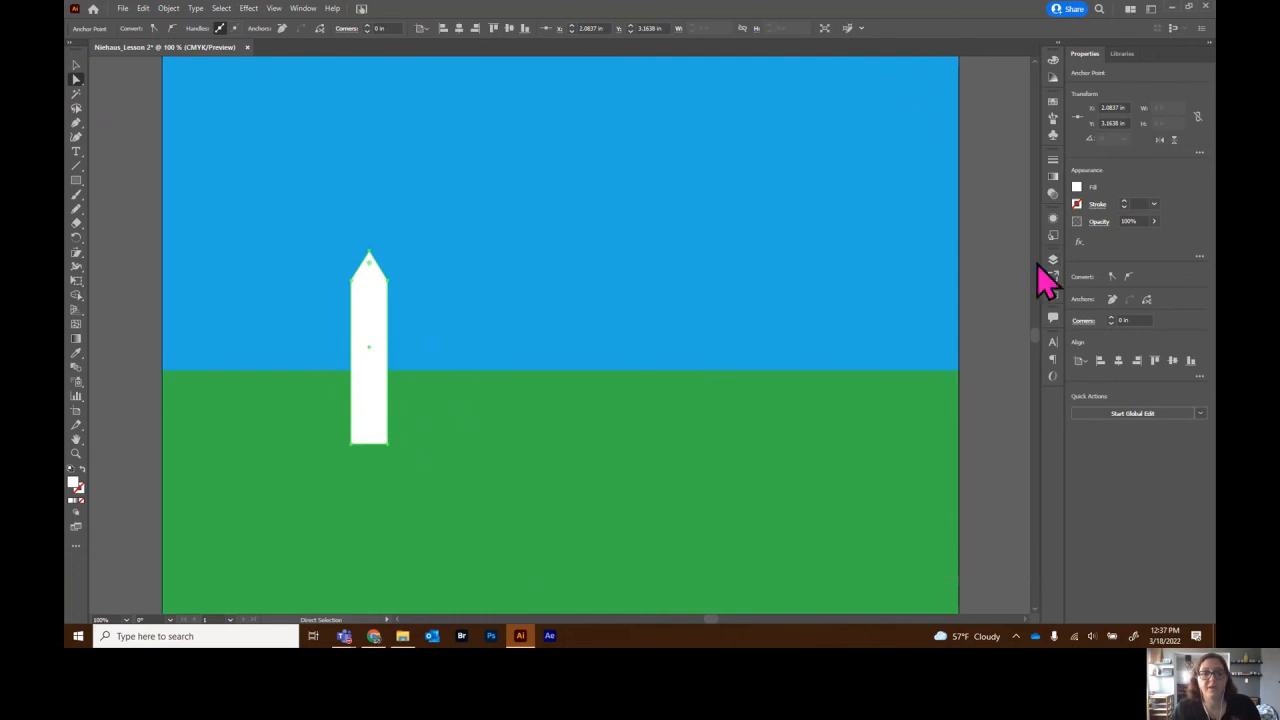
{"action": "left_click", "coordinate": [76, 66]}
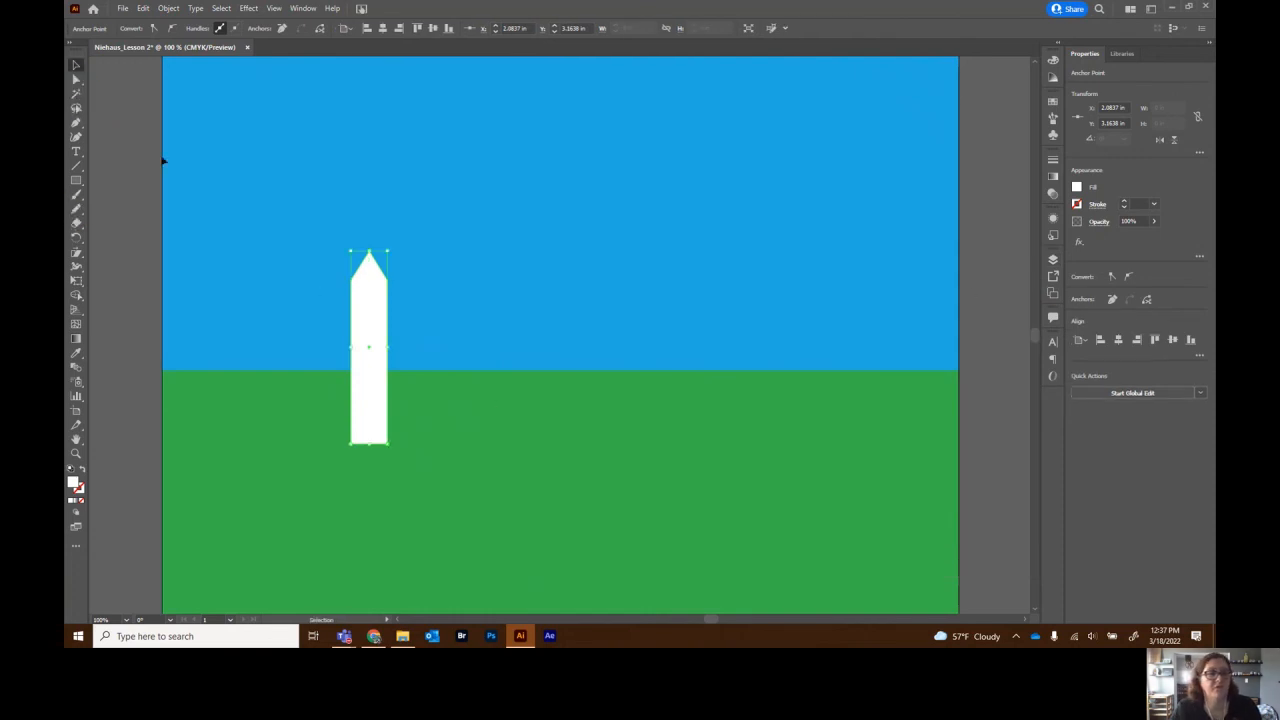
- Move the picket to the artboard's left edge and duplicate it repeatedly along the horizon
{"action": "left_click_drag", "start_coordinate": [358, 315], "coordinate": [205, 322]}
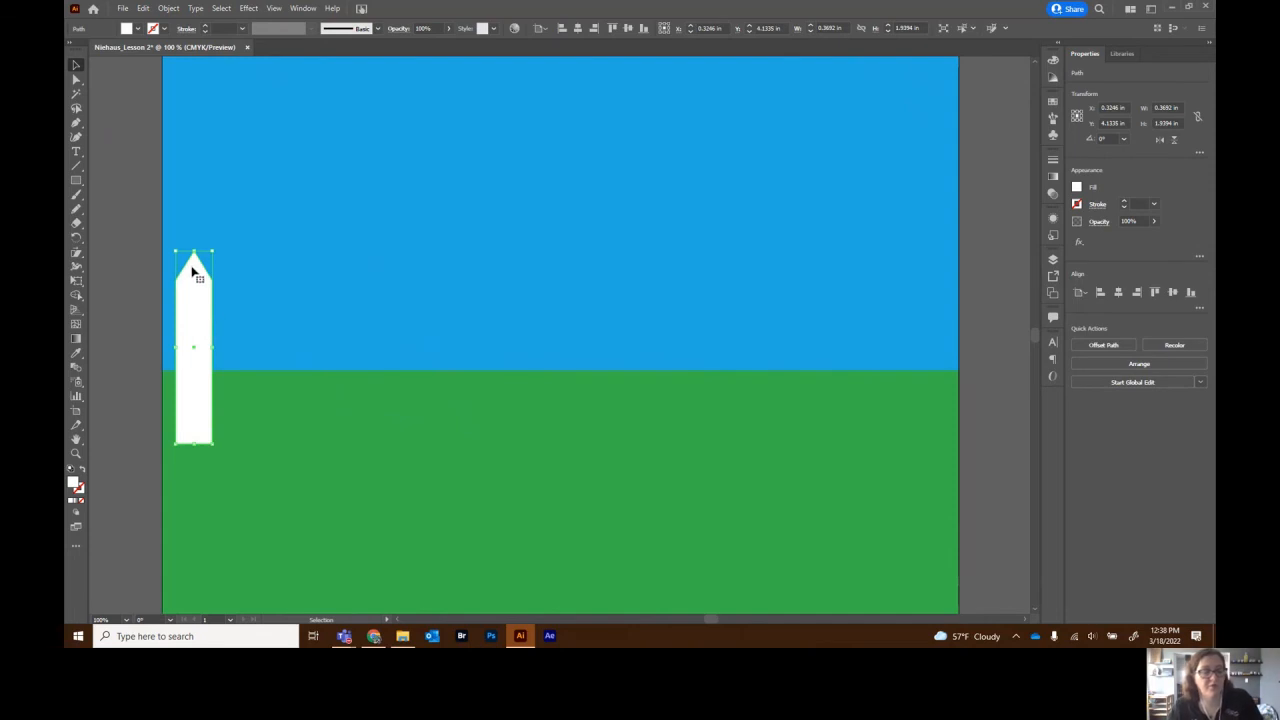
{"action": "left_click_drag", "start_coordinate": [198, 305], "coordinate": [249, 302]}
{"action": "left_click_drag", "start_coordinate": [191, 357], "coordinate": [303, 354]}
{"action": "left_click_drag", "start_coordinate": [200, 360], "coordinate": [374, 372]}
{"action": "left_click_drag", "start_coordinate": [246, 384], "coordinate": [423, 387]}
{"action": "left_click_drag", "start_coordinate": [426, 327], "coordinate": [849, 336]}
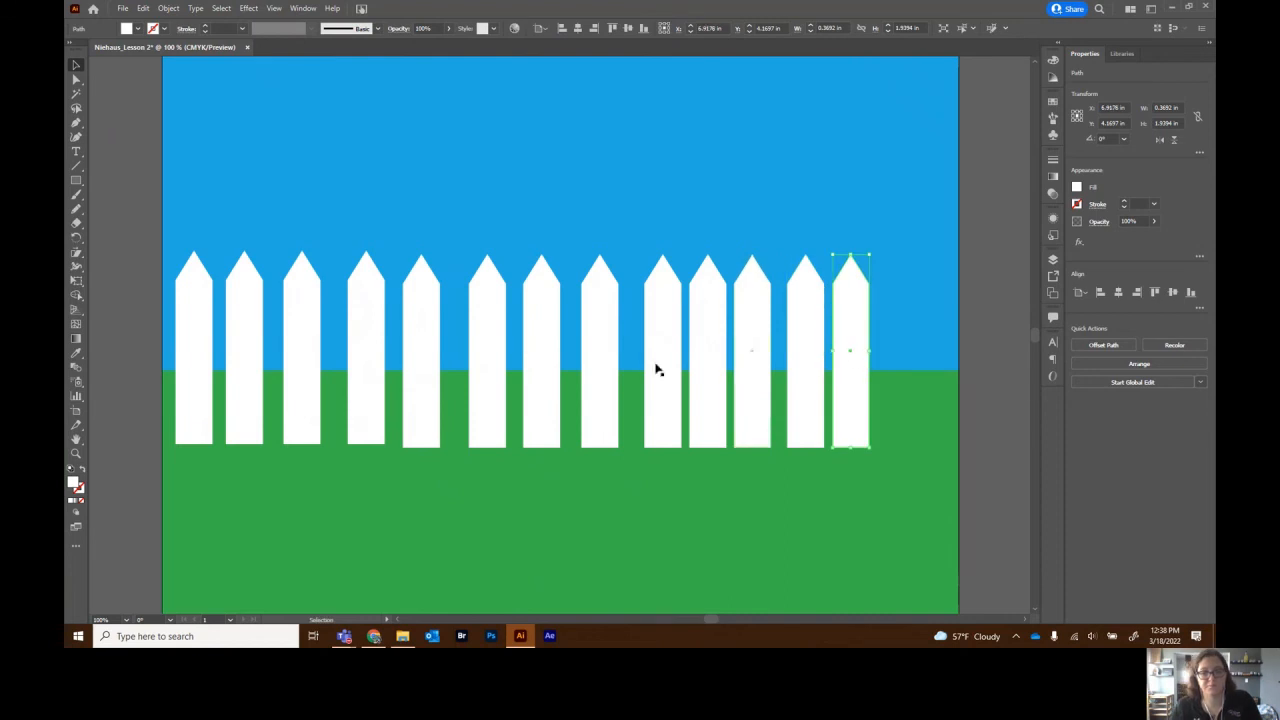
- Nudge individual pickets left or right to close the gaps in the fence
{"action": "left_click_drag", "start_coordinate": [364, 380], "coordinate": [297, 383]}
{"action": "left_click", "coordinate": [300, 380]}
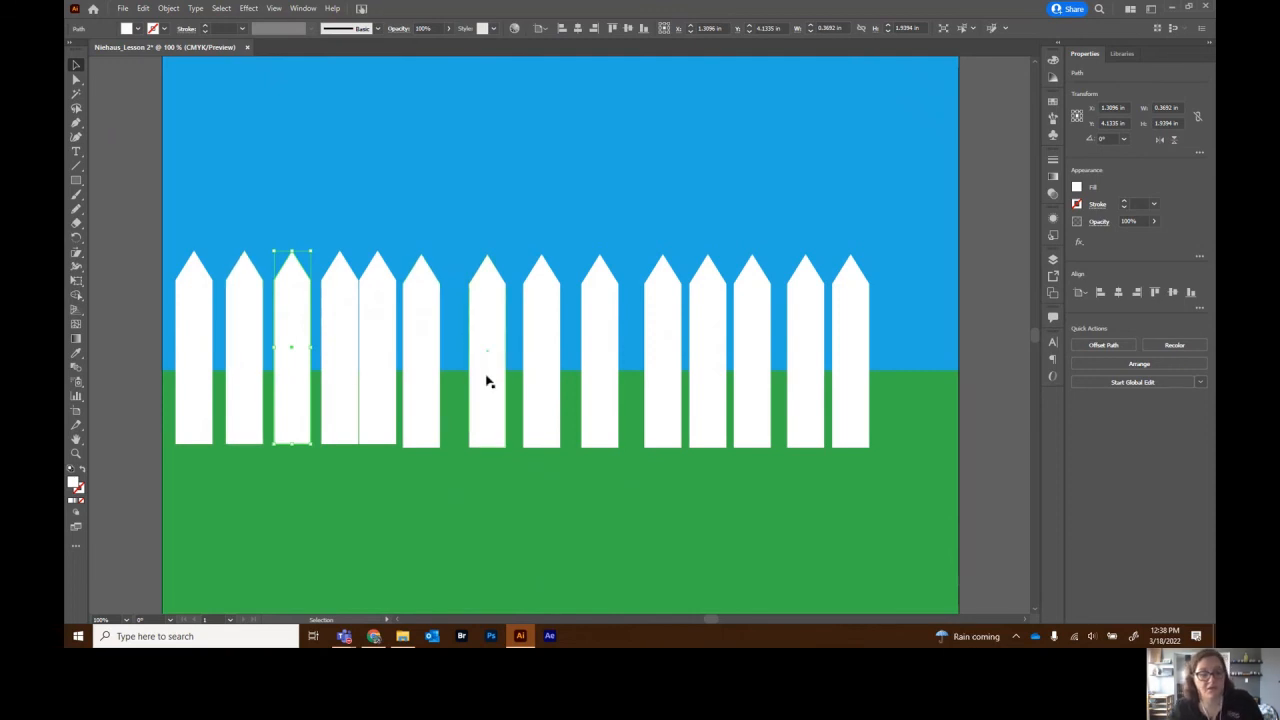
{"action": "left_click_drag", "start_coordinate": [489, 383], "coordinate": [469, 378]}
{"action": "left_click_drag", "start_coordinate": [537, 400], "coordinate": [563, 403]}
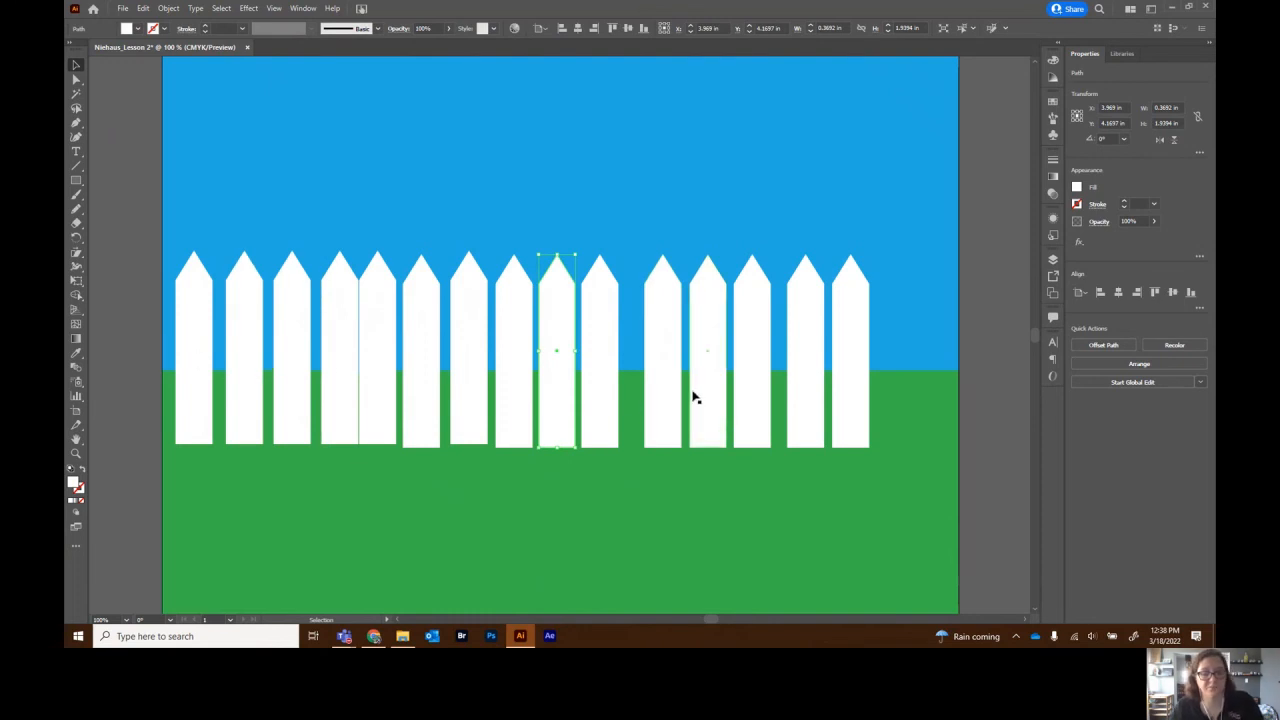
{"action": "left_click_drag", "start_coordinate": [674, 394], "coordinate": [909, 407]}
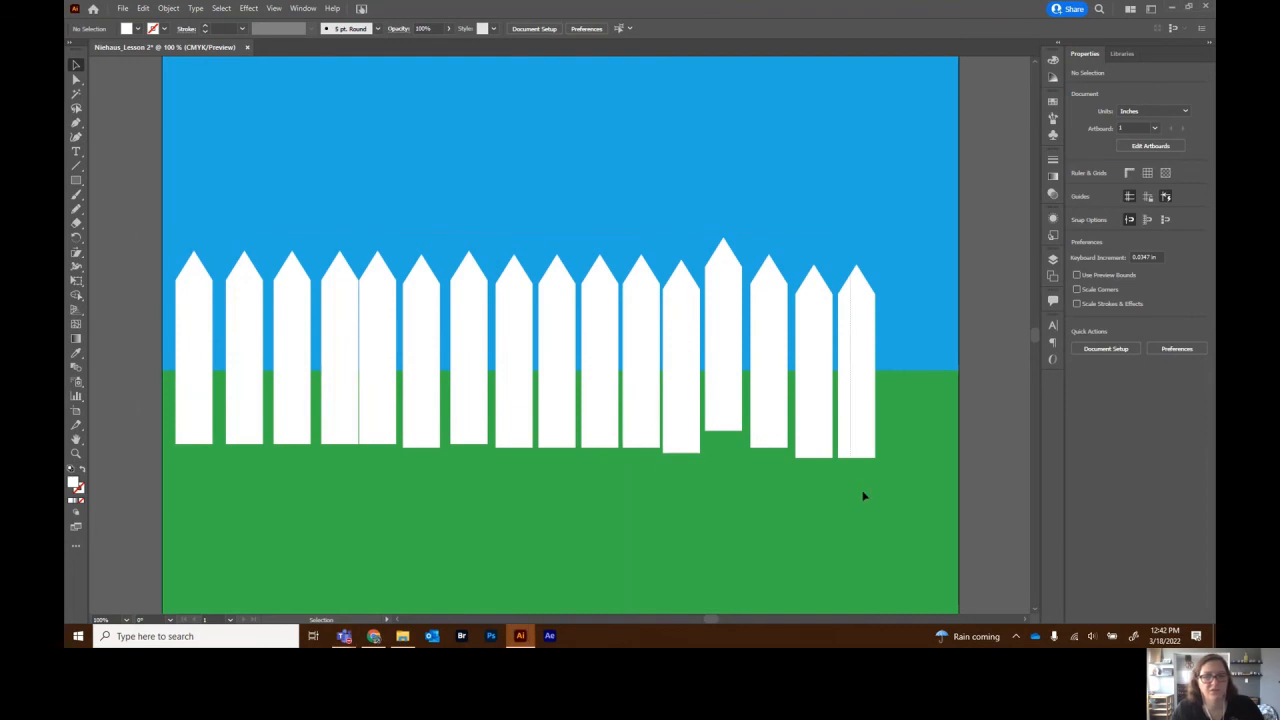
- Align all sixteen pickets to a common bottom edge and distribute them evenly
{"action": "key", "text": "ctrl+a"}
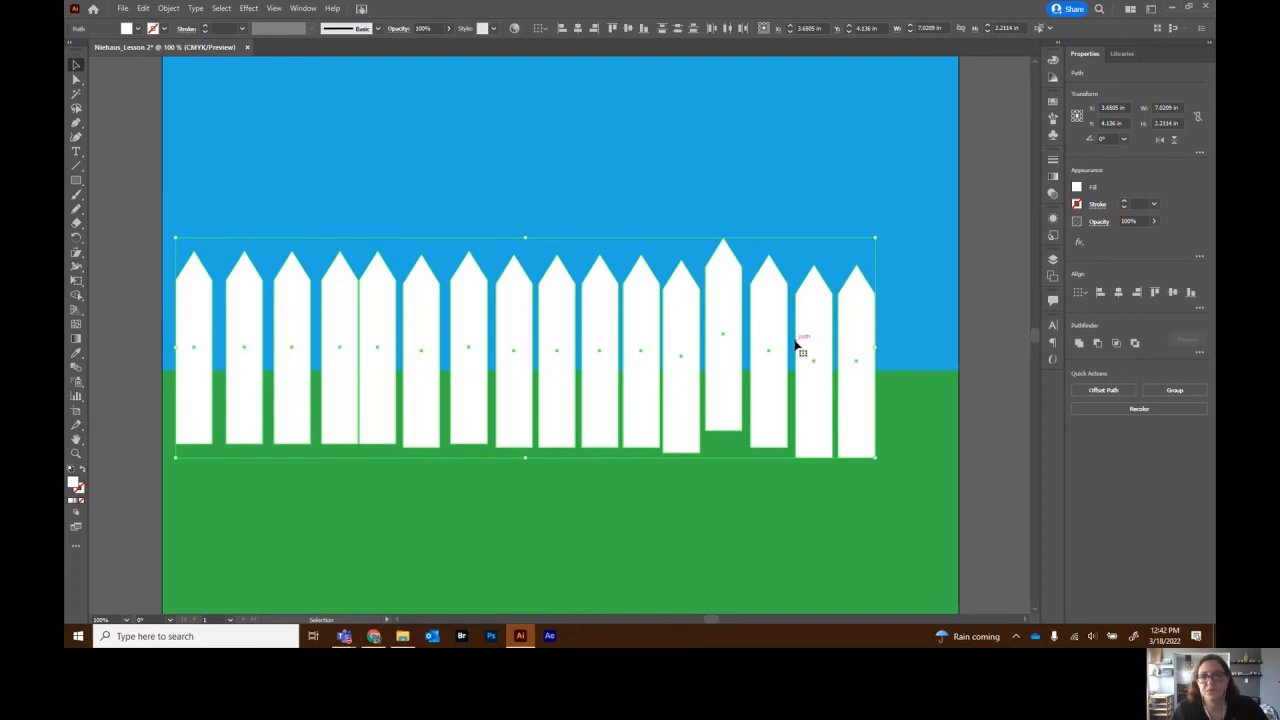
{"action": "left_click", "coordinate": [1200, 308]}
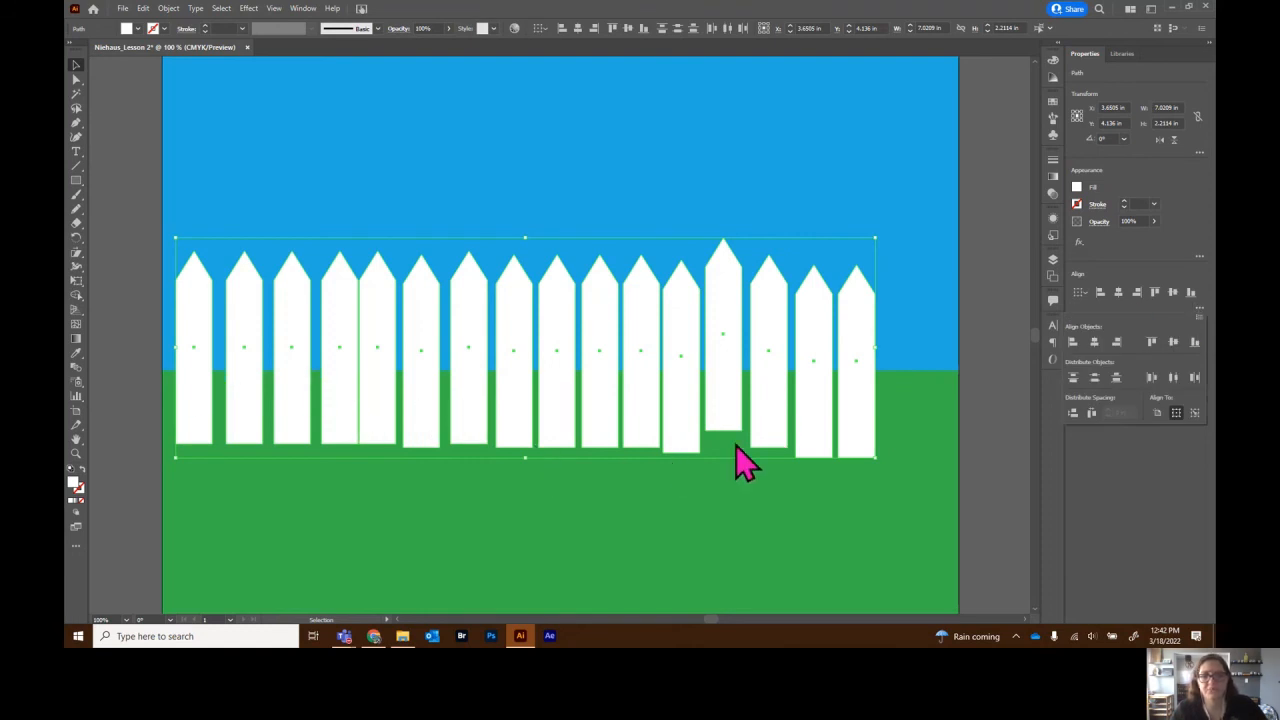
{"action": "left_click", "coordinate": [1199, 343]}
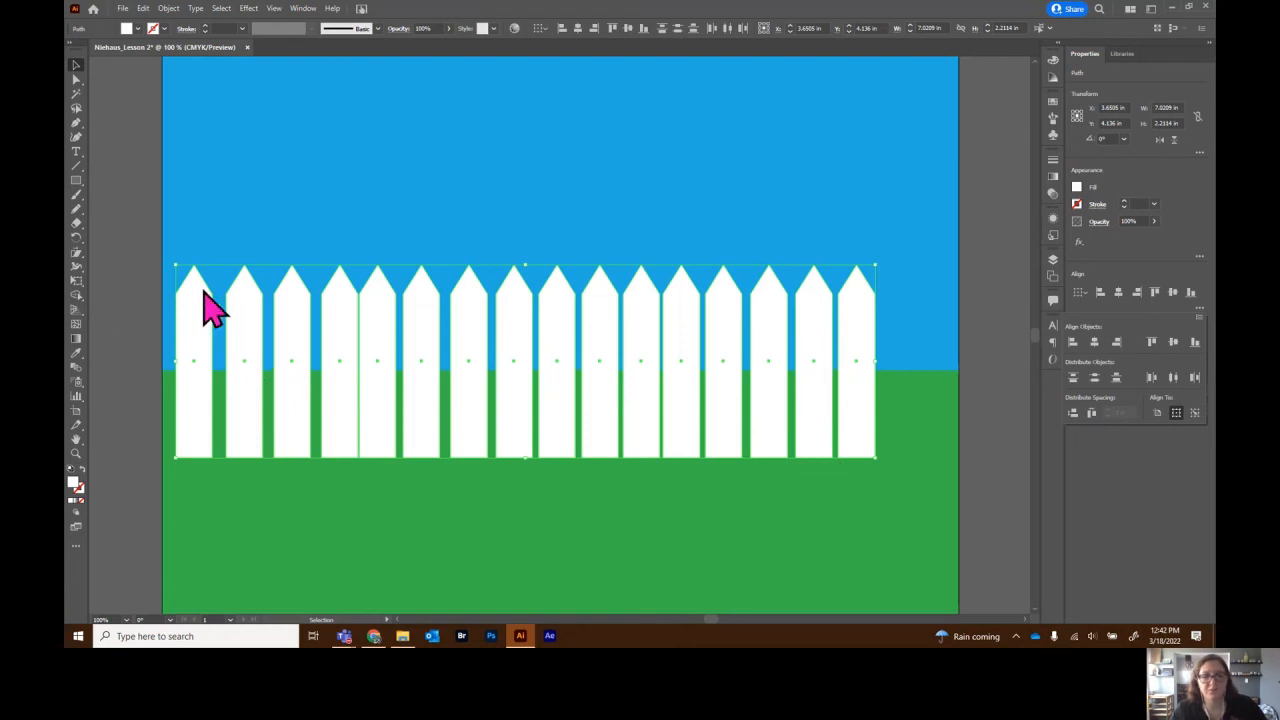
{"action": "left_click", "coordinate": [1151, 378]}
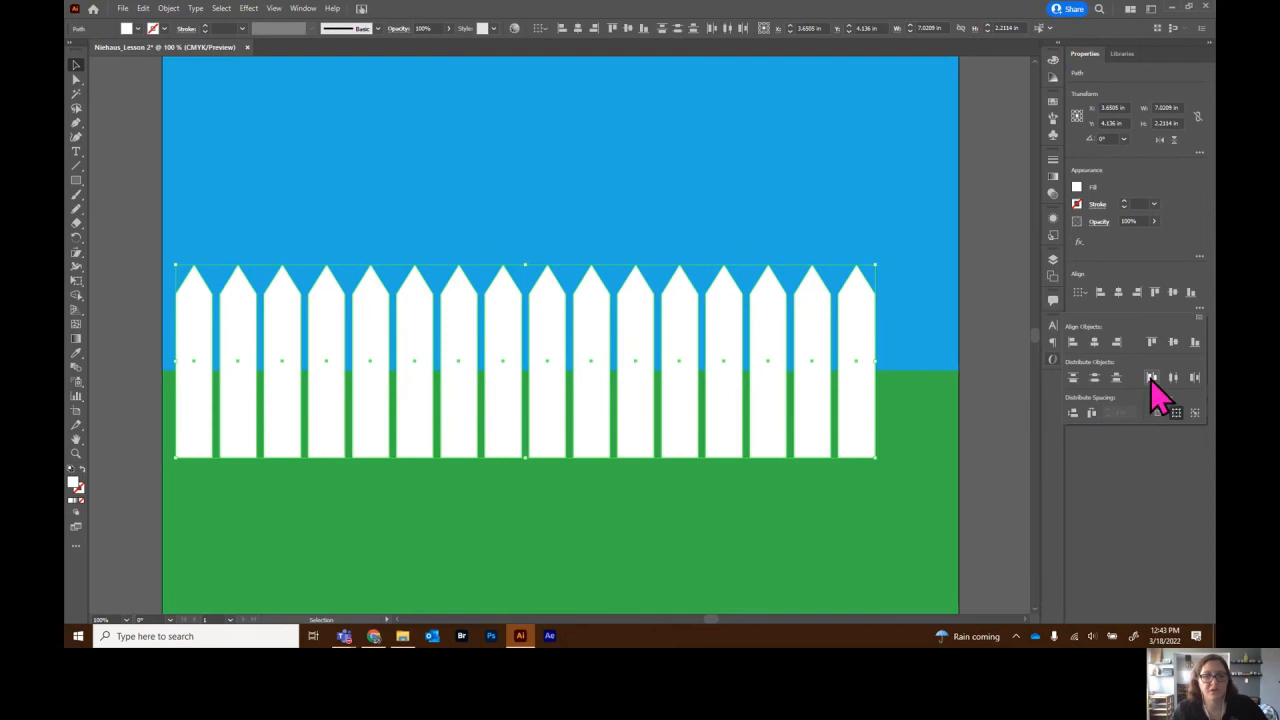
{"action": "left_click", "coordinate": [996, 470]}
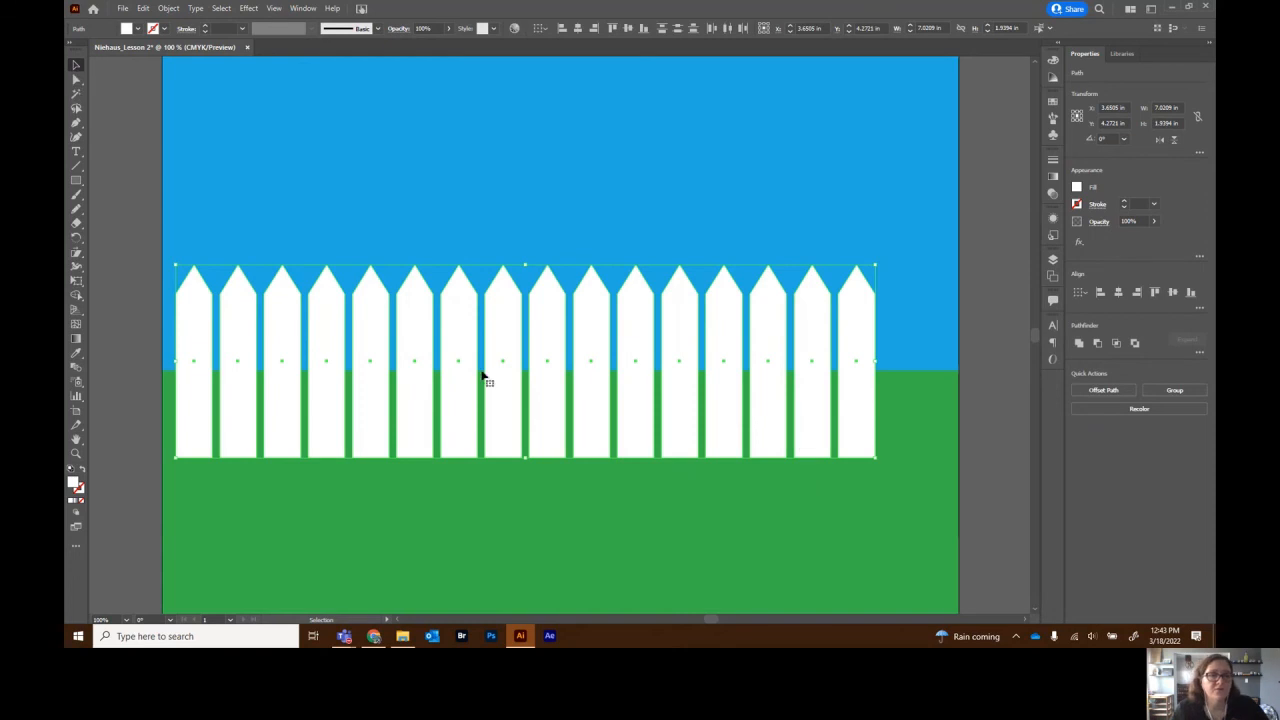
- Shift the fence to start at the artboard's left edge, undoing an accidental stretch
{"action": "left_click_drag", "start_coordinate": [502, 390], "coordinate": [486, 365]}
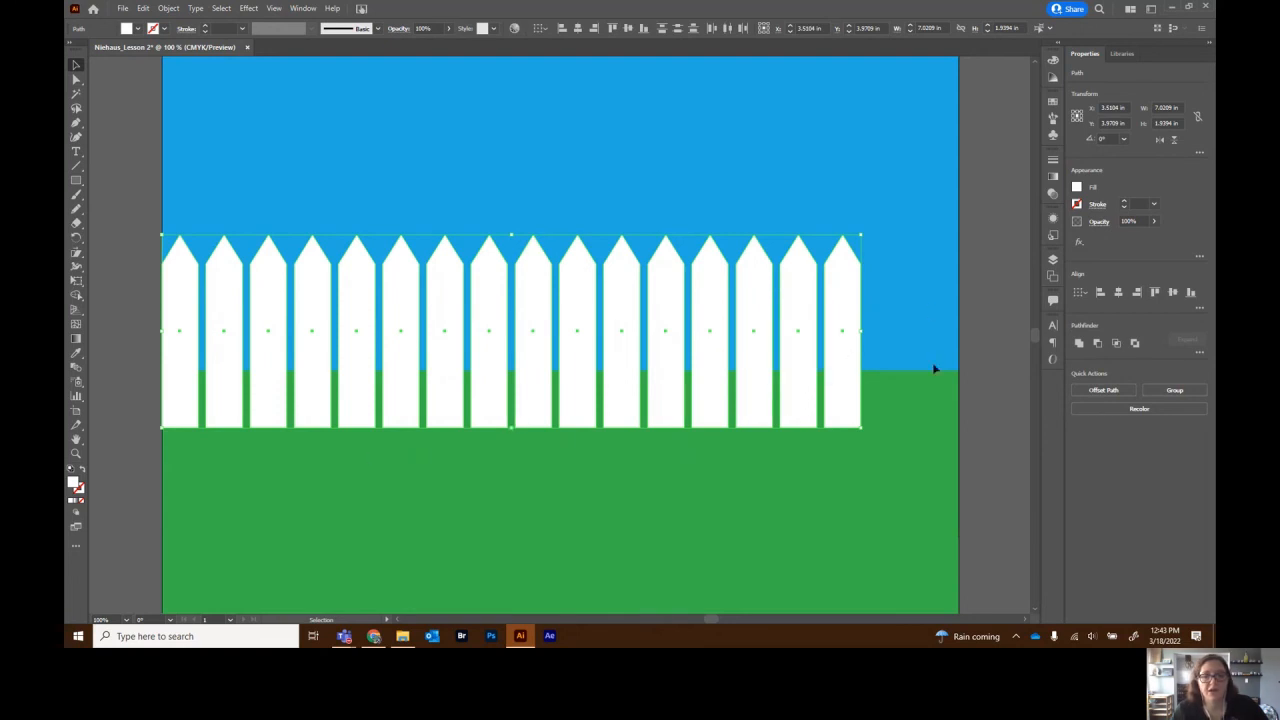
{"action": "left_click_drag", "start_coordinate": [511, 429], "coordinate": [510, 428]}
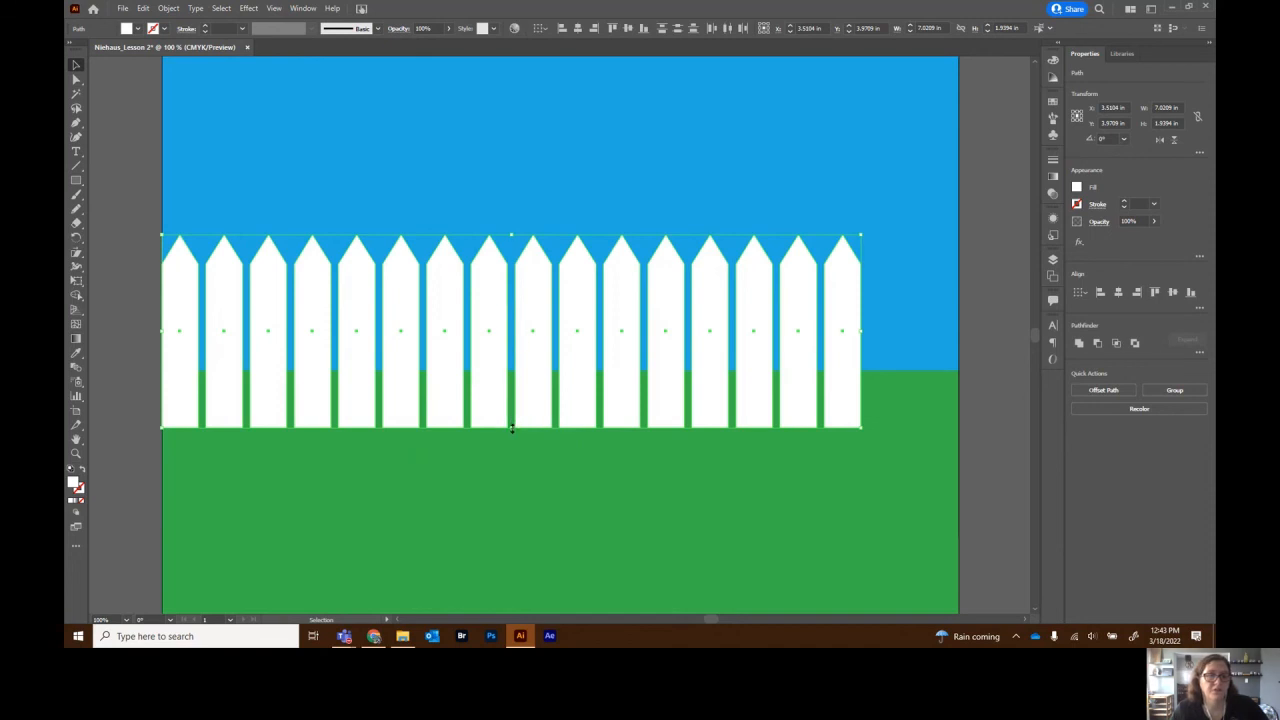
{"action": "left_click_drag", "start_coordinate": [863, 331], "coordinate": [958, 336]}
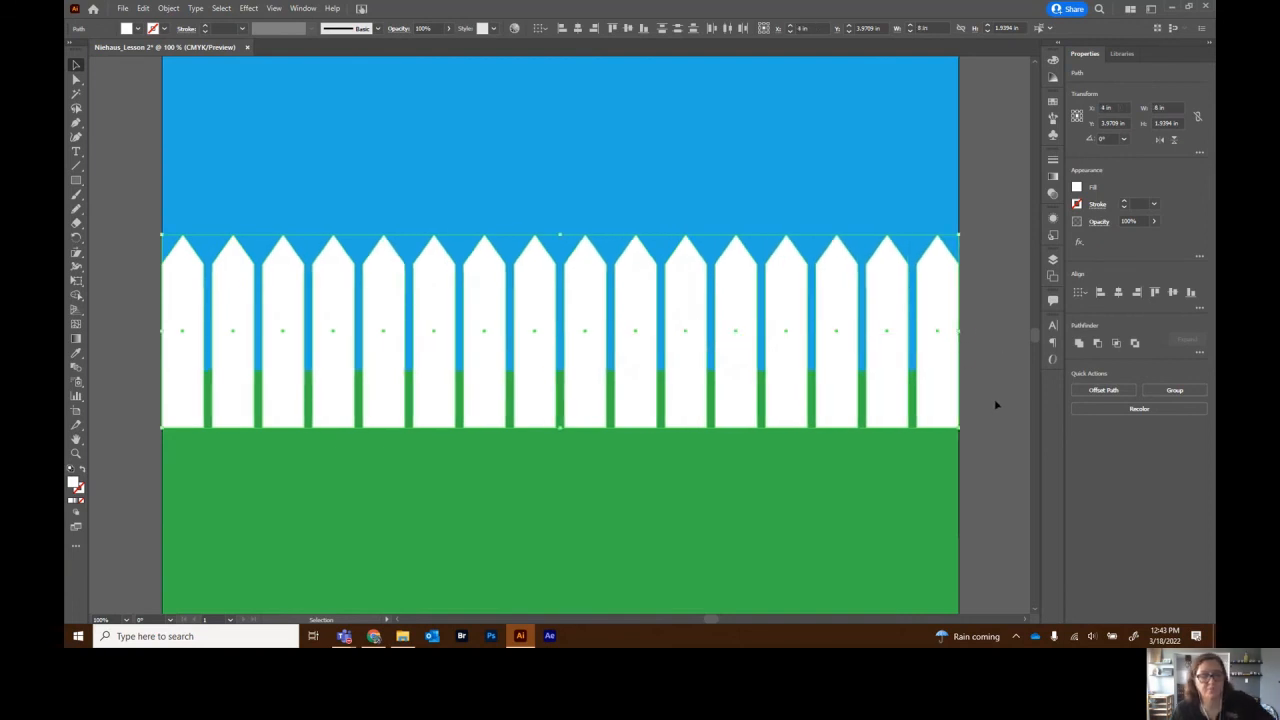
{"action": "key", "text": "ctrl+z"}
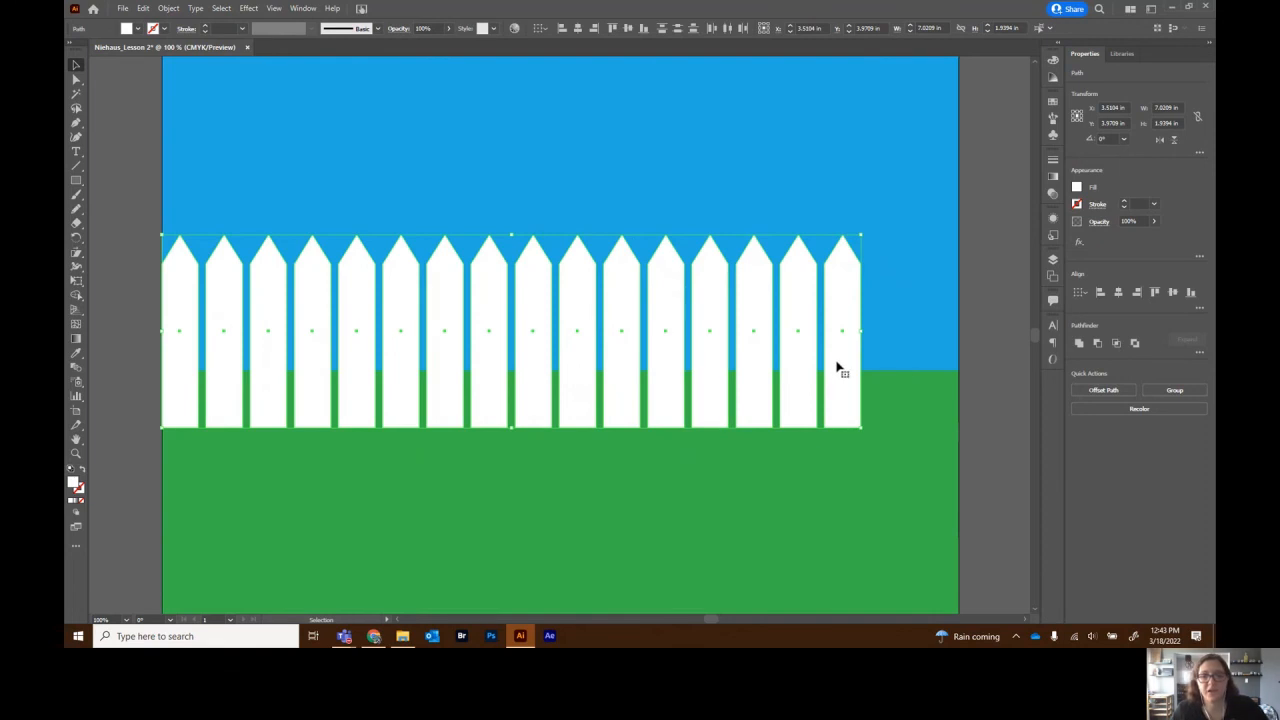
- Draw a thin white rail, about 7.02 × 0.39 in, across all pickets and select everything
{"action": "left_click", "coordinate": [119, 259]}
{"action": "left_click", "coordinate": [75, 181]}
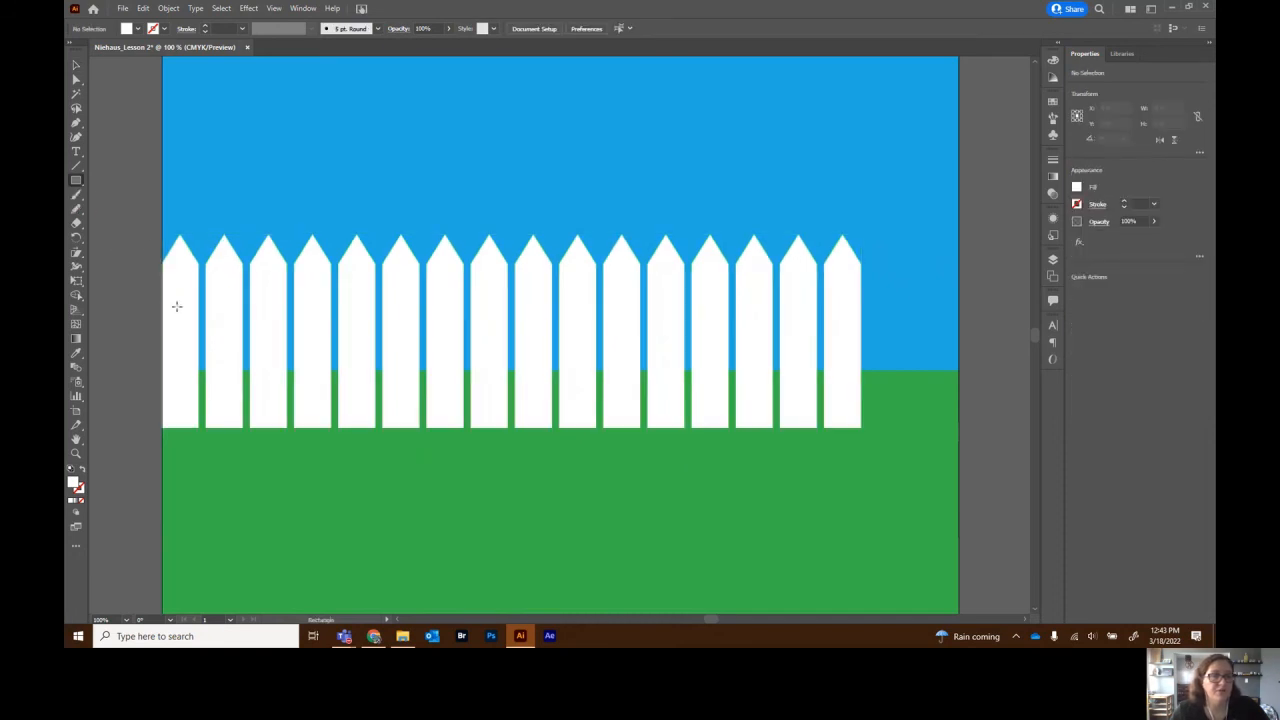
{"action": "mouse_move", "coordinate": [163, 302]}
{"action": "left_mouse_down"}
{"action": "mouse_move", "coordinate": [372, 335]}
{"action": "mouse_move", "coordinate": [859, 334]}
{"action": "left_mouse_up"}
{"action": "left_click", "coordinate": [75, 65]}
{"action": "left_click", "coordinate": [122, 196]}
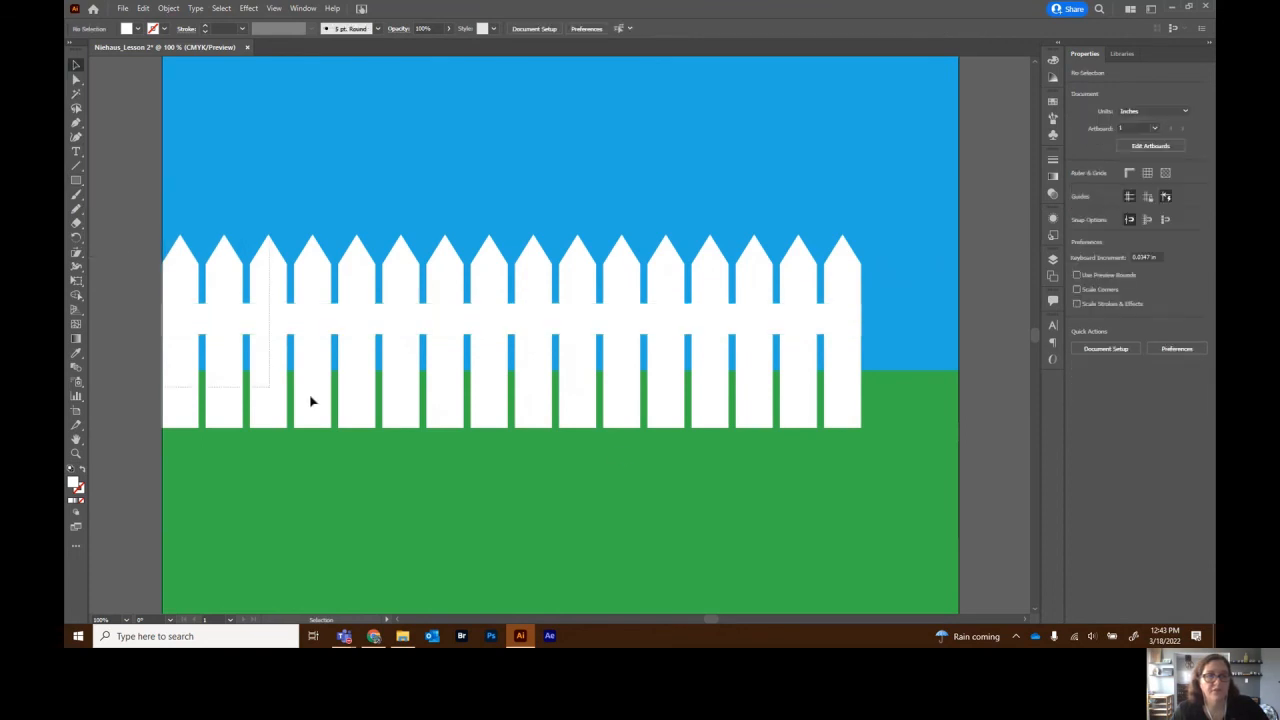
{"action": "key", "text": "ctrl+a"}
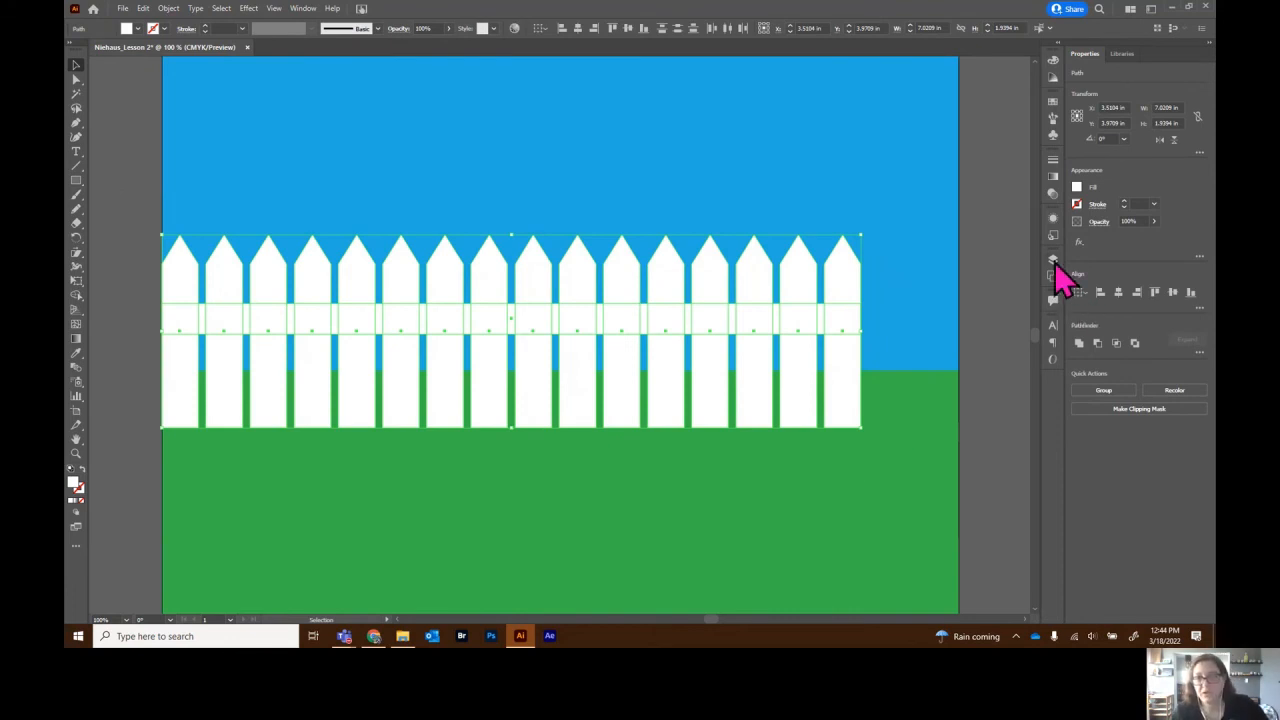
{"action": "right_click", "coordinate": [752, 293]}
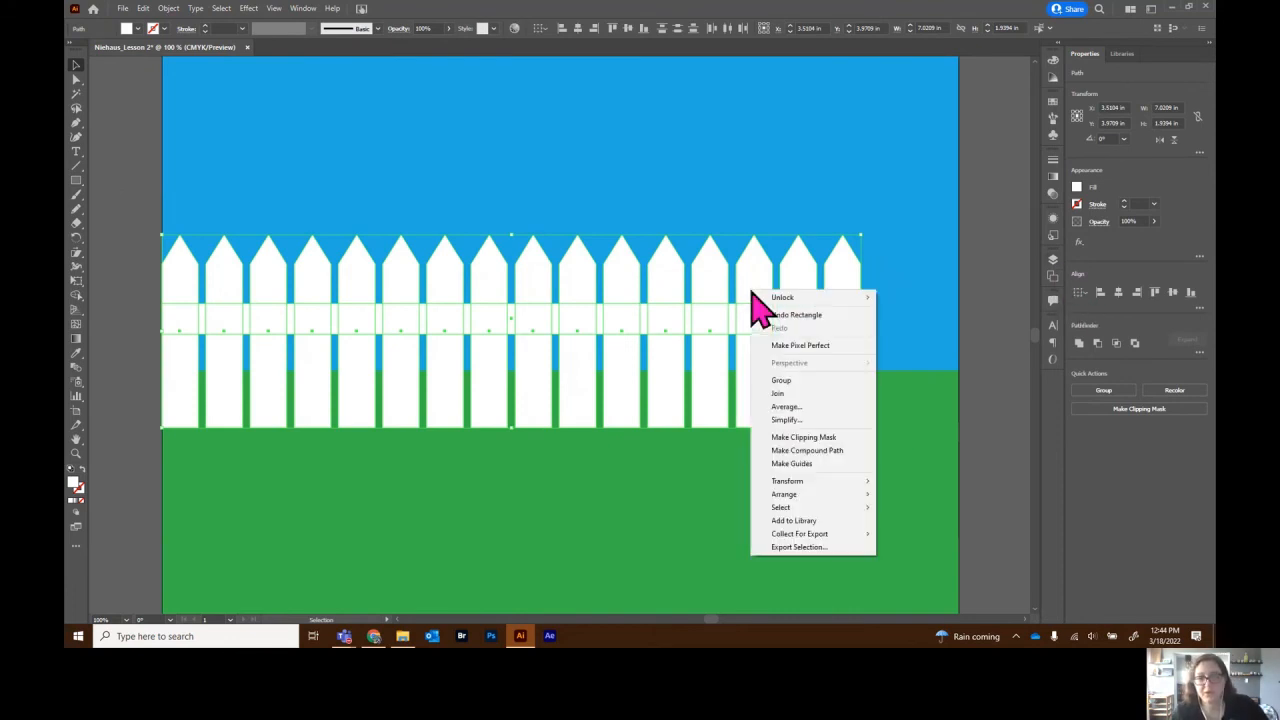
- Group the fence, unlock both background rectangles, and lock the Background layer
{"action": "left_click", "coordinate": [782, 384]}
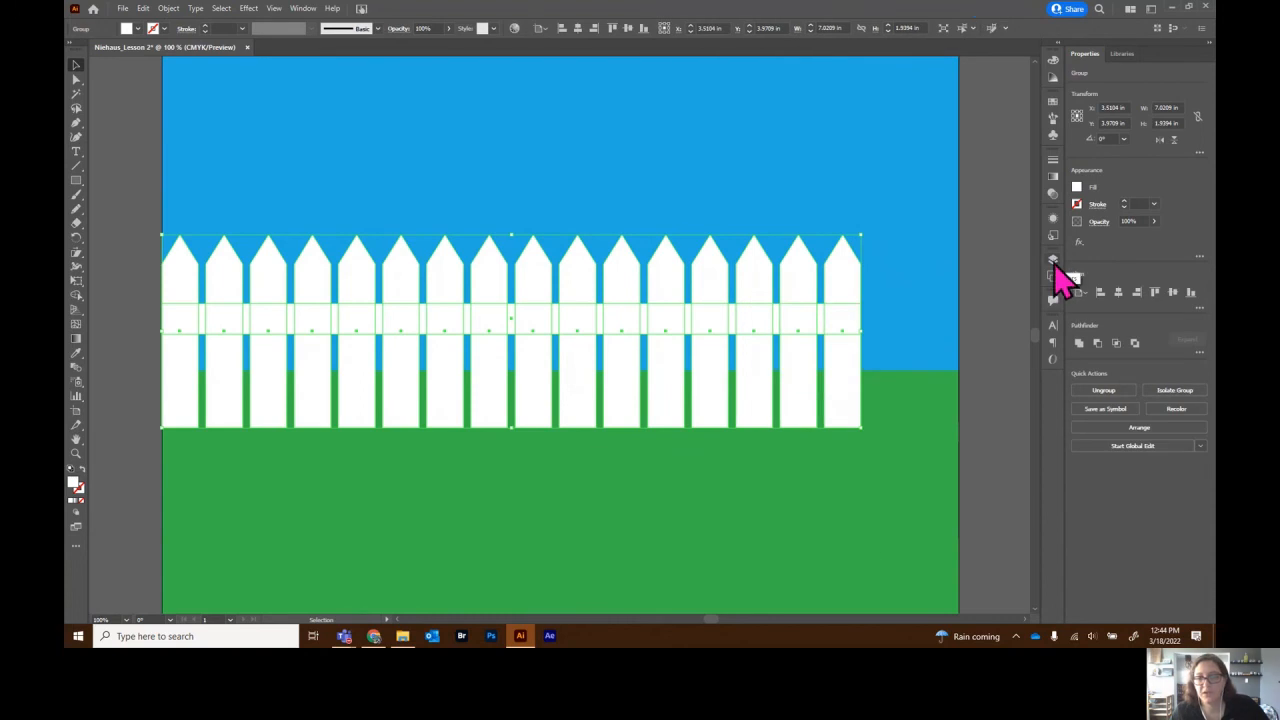
{"action": "left_click", "coordinate": [1053, 261]}
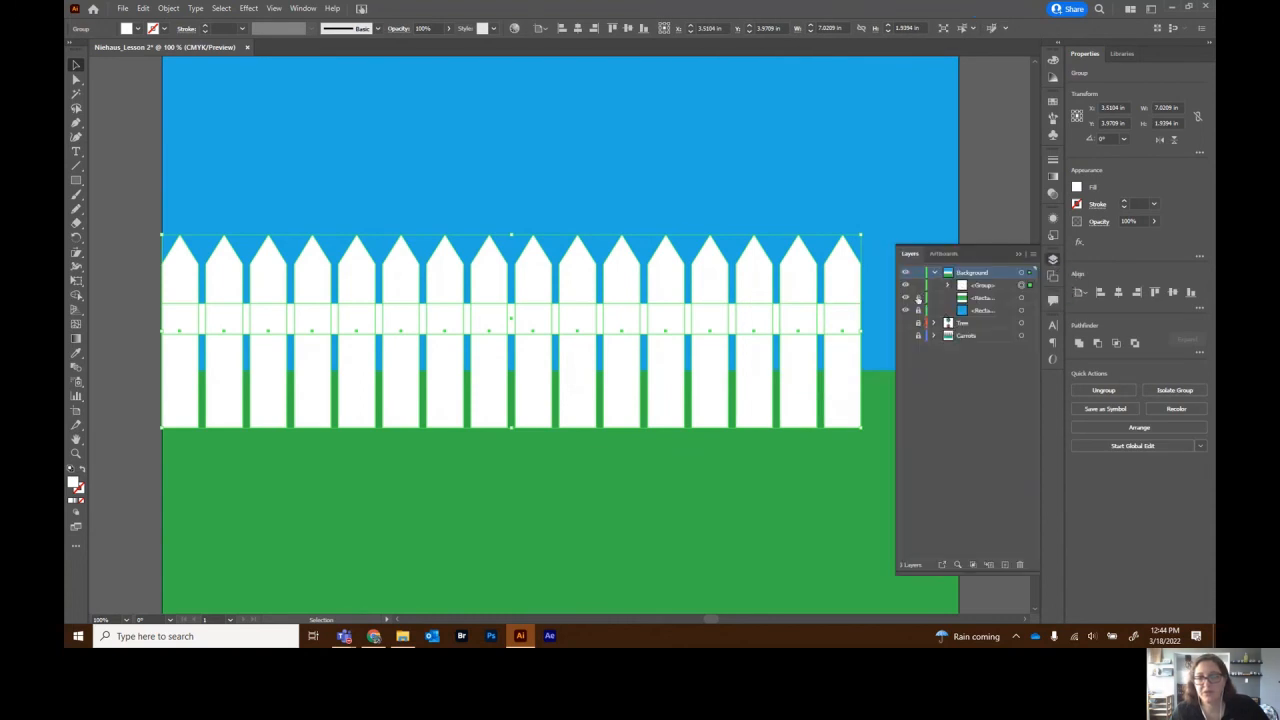
{"action": "left_click", "coordinate": [919, 299]}
{"action": "left_click", "coordinate": [919, 312]}
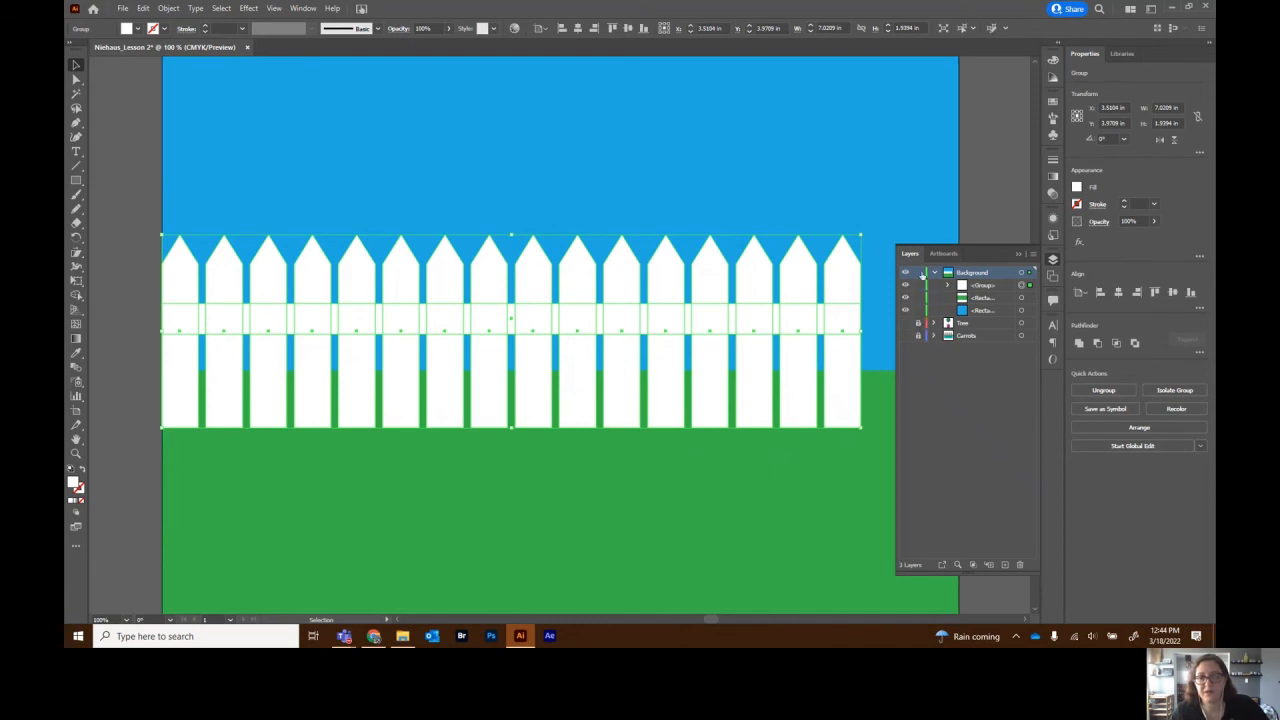
{"action": "left_click", "coordinate": [918, 273]}
{"action": "left_click", "coordinate": [935, 273]}
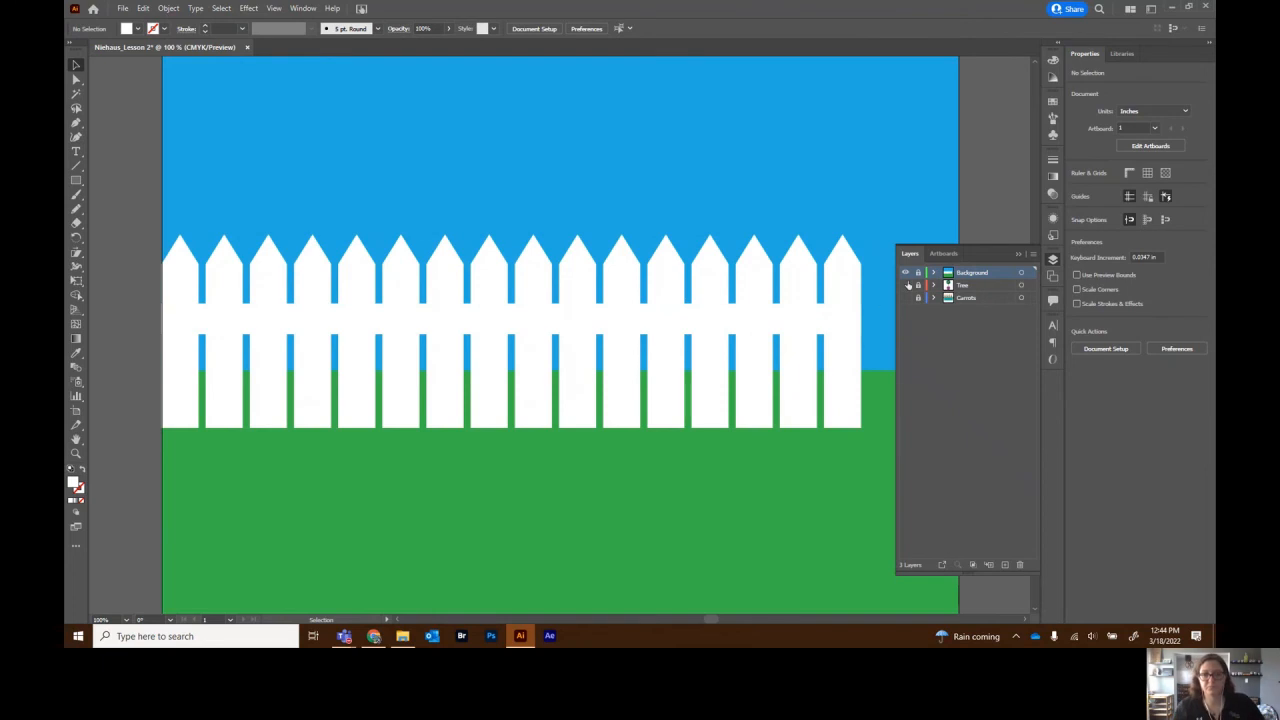
- Show the Tree and Carrots layers and move Background below them
{"action": "left_click", "coordinate": [905, 286]}
{"action": "left_click", "coordinate": [905, 299]}
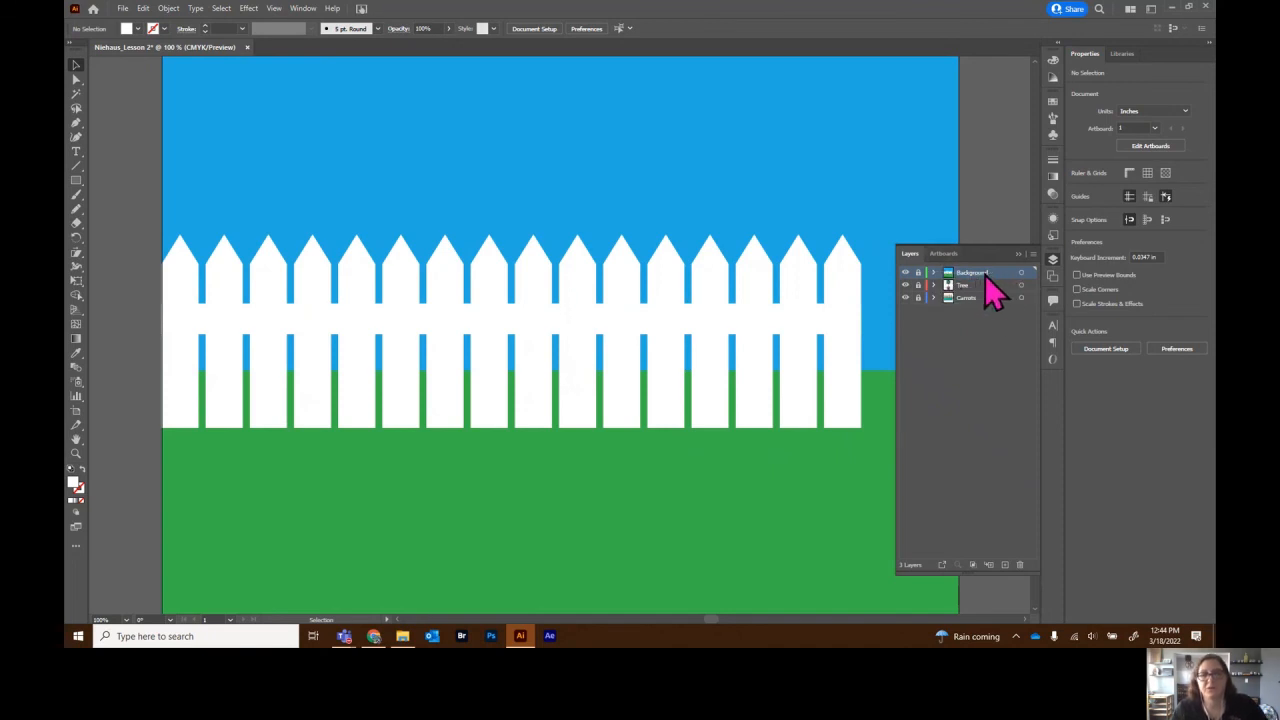
{"action": "left_click_drag", "start_coordinate": [999, 270], "coordinate": [998, 314]}
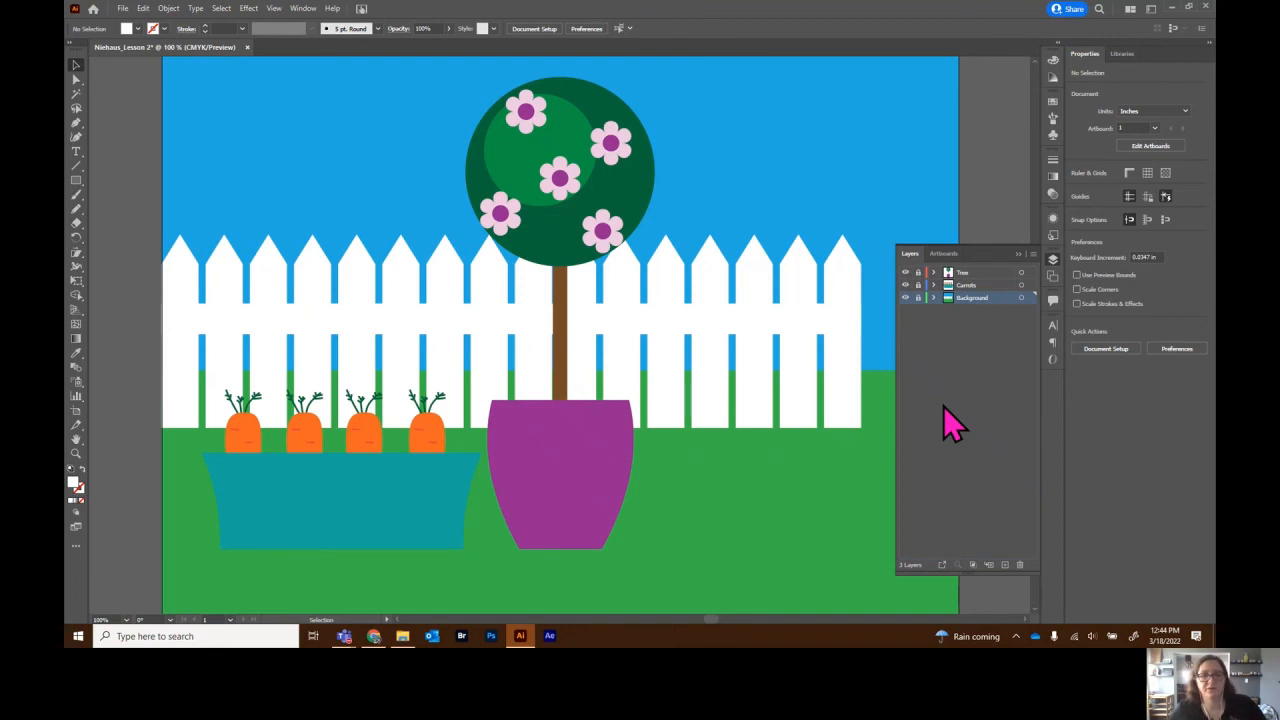
- Fit the artboard in view and add a new layer above Tree named 'Birdhouse'
{"action": "key", "text": "ctrl+0"}
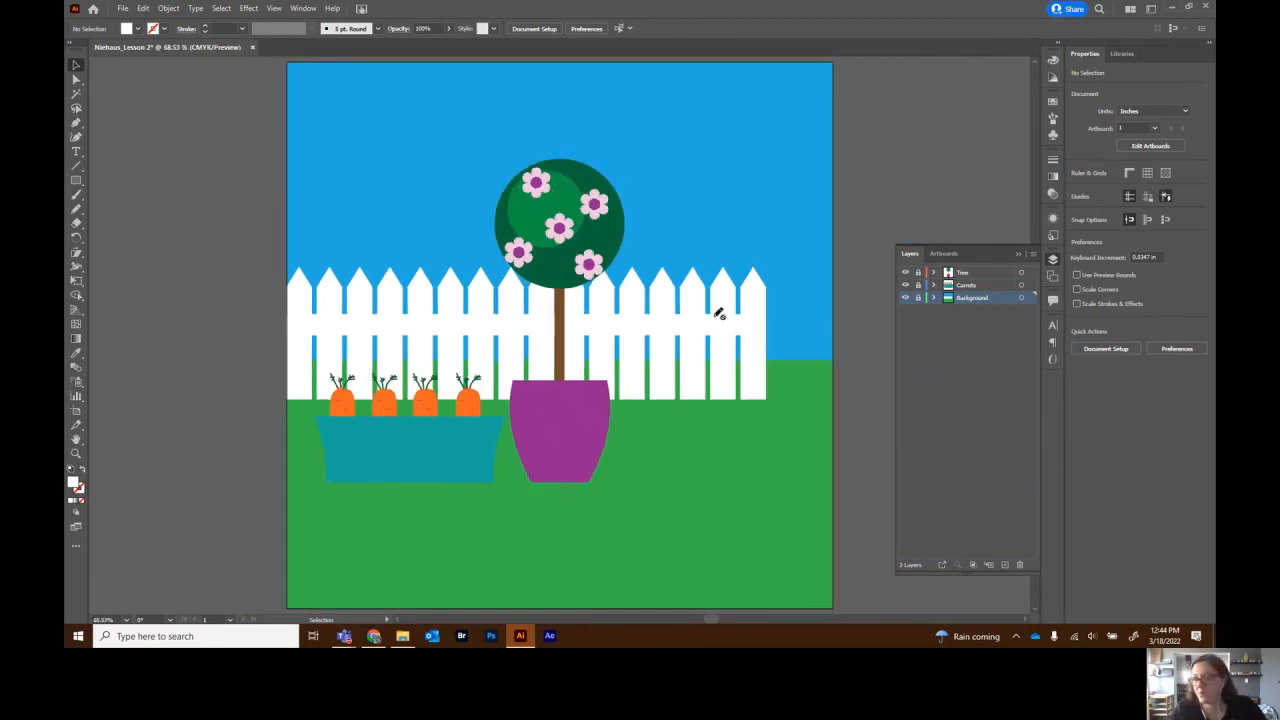
{"action": "left_click", "coordinate": [977, 277]}
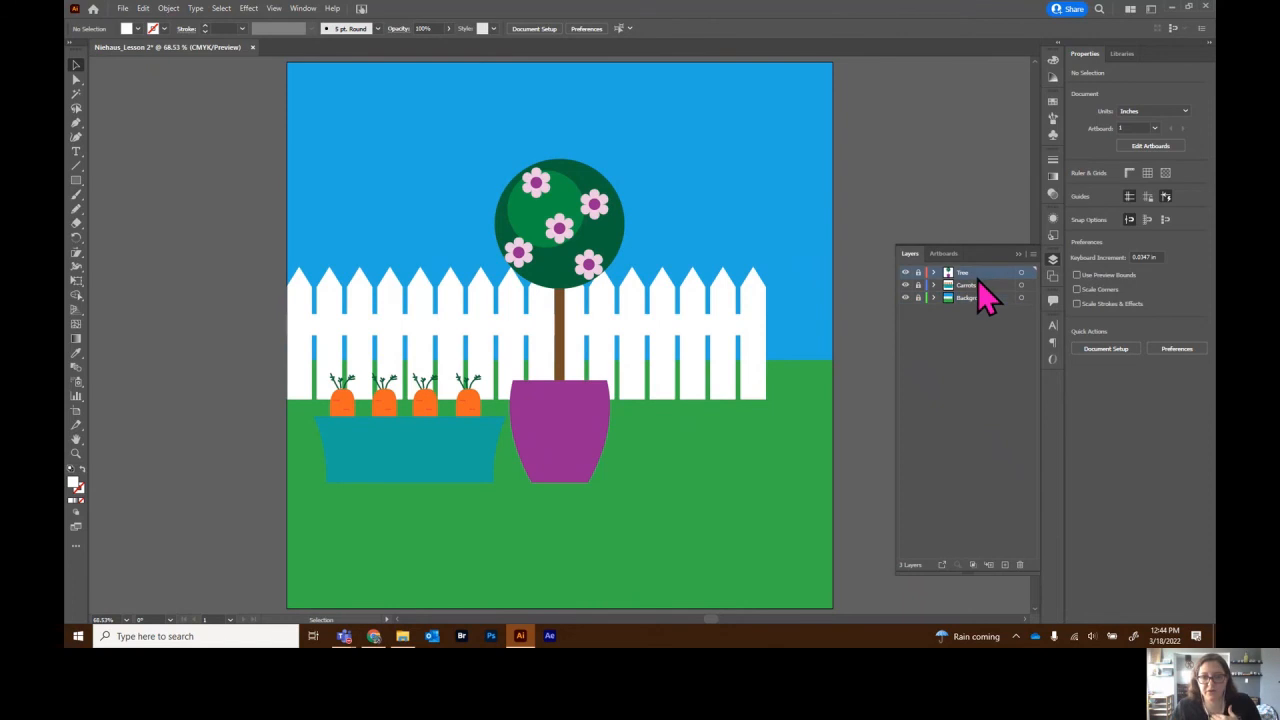
{"action": "left_click", "coordinate": [1005, 567]}
{"action": "double_click", "coordinate": [966, 272]}
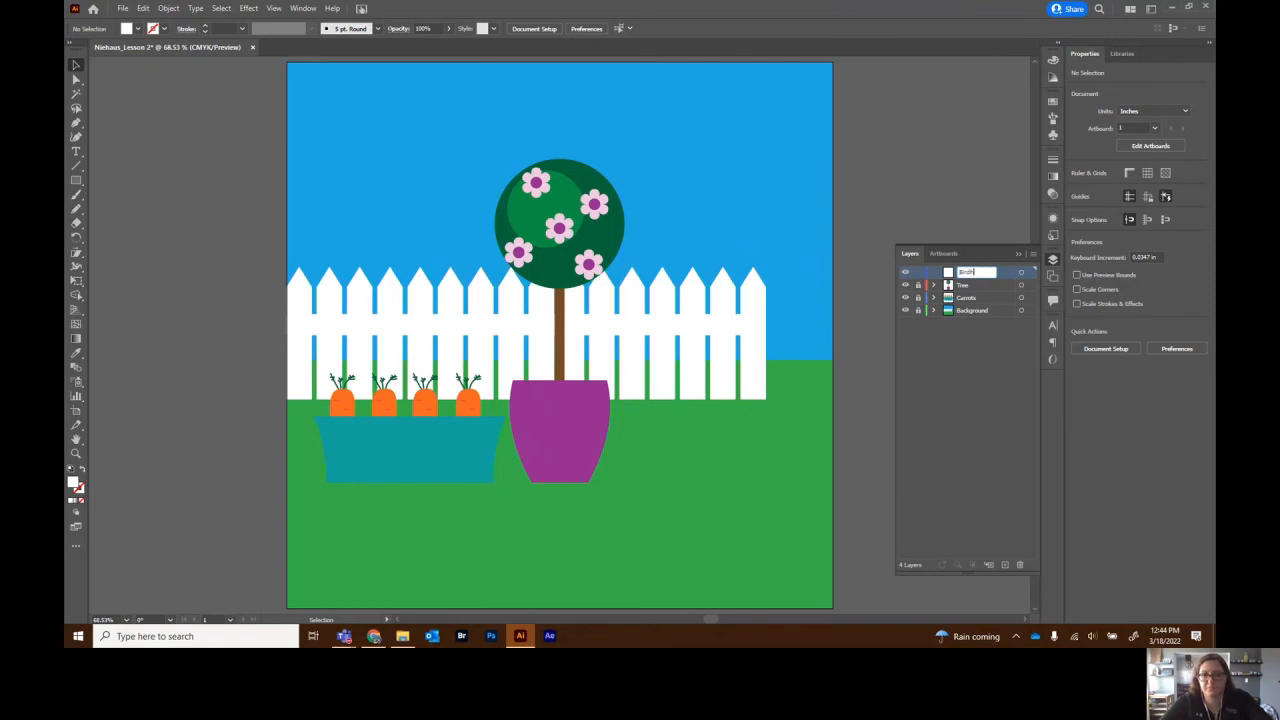
{"action": "type", "text": "Birdhouse"}
{"action": "key", "text": "Return"}
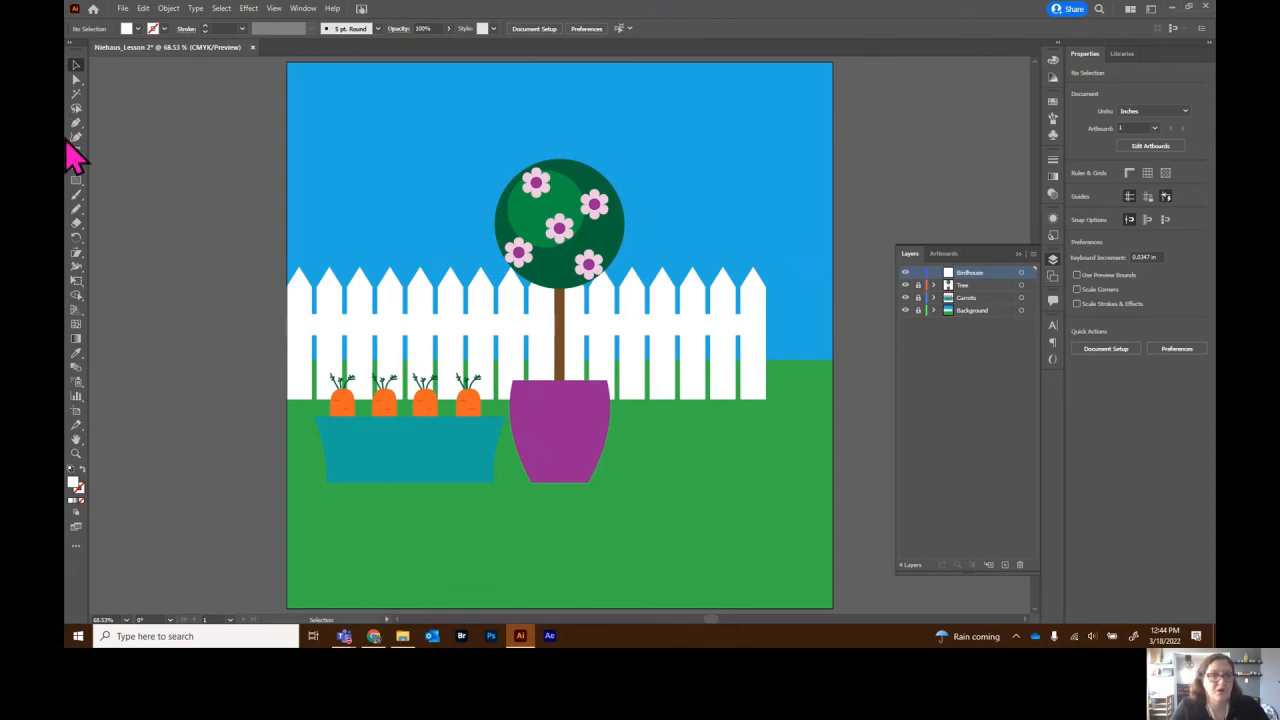
- Draw an orange rectangle, about 1.14 × 1.73 in, in the upper-right sky as the birdhouse
{"action": "left_click", "coordinate": [77, 182]}
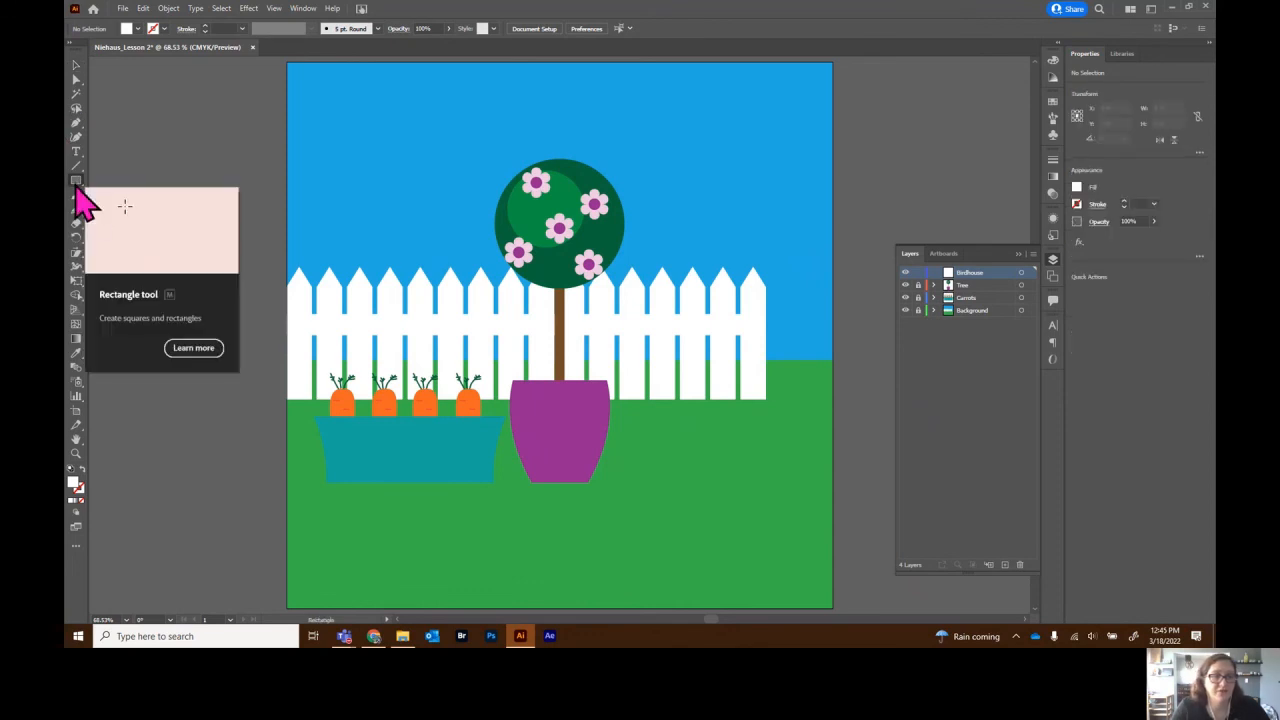
{"action": "left_click", "coordinate": [1077, 188]}
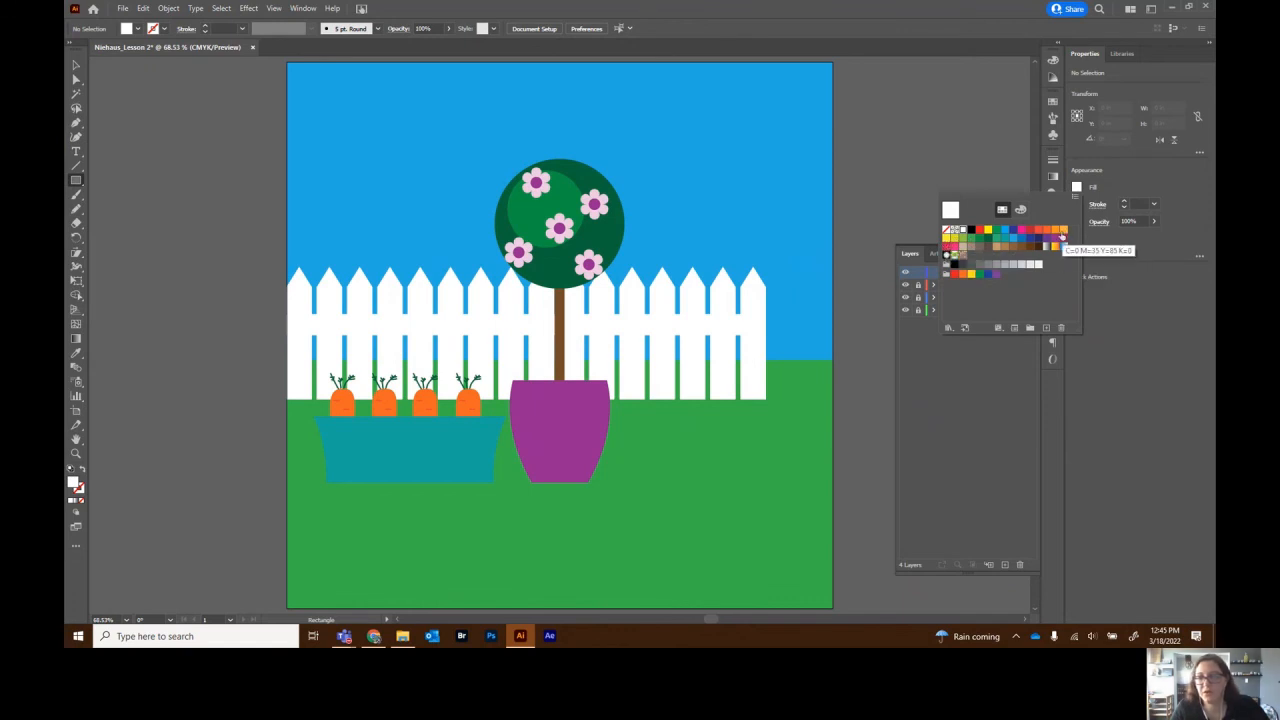
{"action": "left_click", "coordinate": [1063, 233]}
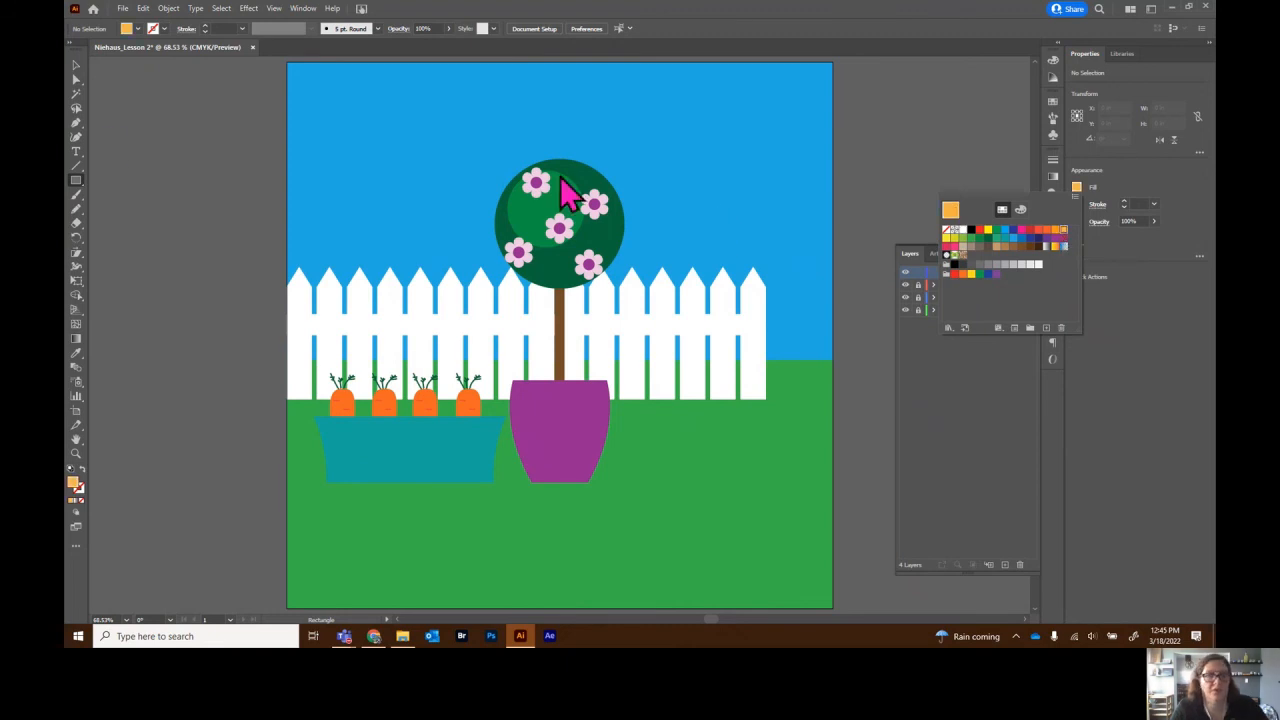
{"action": "left_click", "coordinate": [728, 183]}
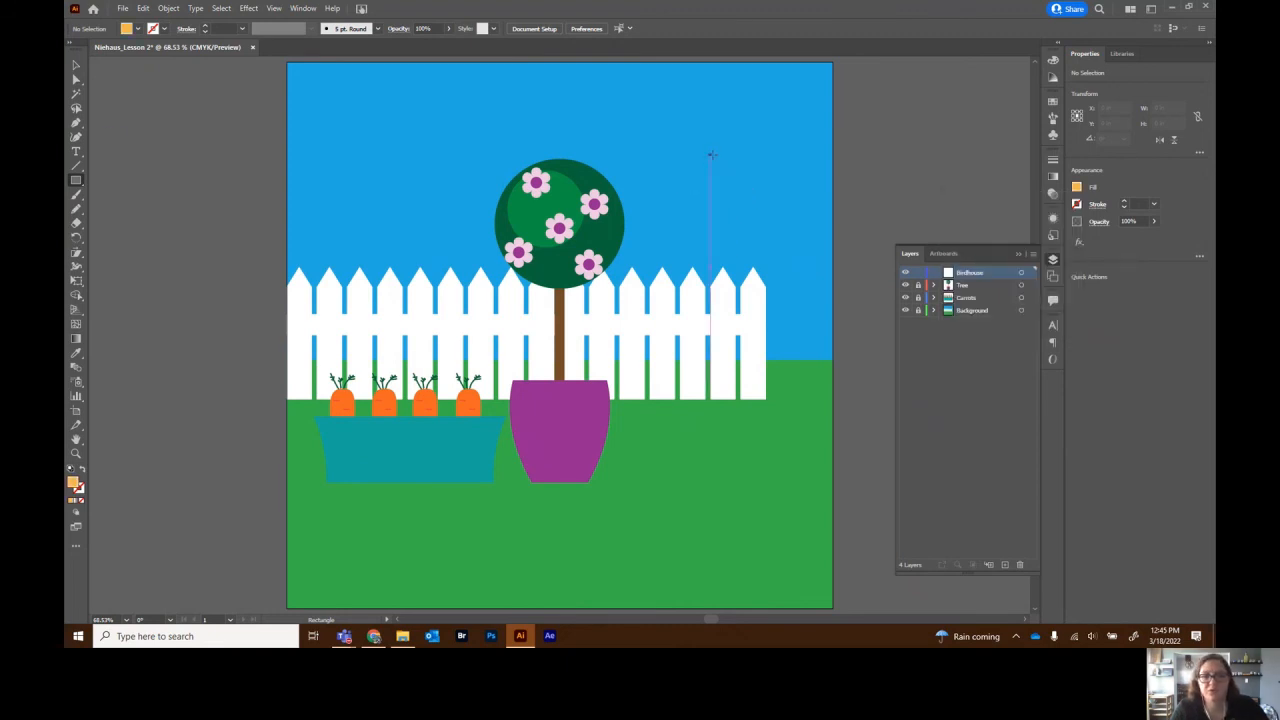
{"action": "mouse_move", "coordinate": [713, 151]}
{"action": "left_mouse_down"}
{"action": "mouse_move", "coordinate": [788, 270]}
{"action": "mouse_move", "coordinate": [757, 240]}
{"action": "mouse_move", "coordinate": [753, 214]}
{"action": "left_mouse_up"}
{"action": "left_click", "coordinate": [75, 65]}
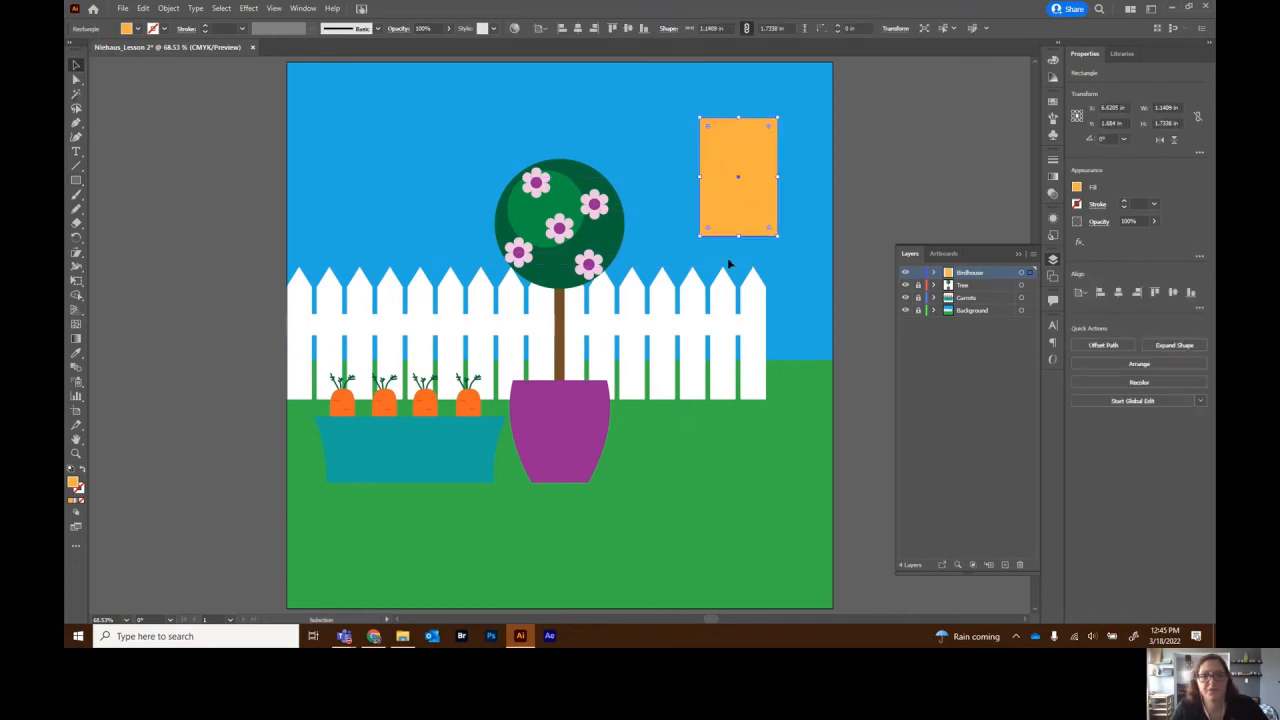
- Draw a 0.5 in circle near the birdhouse top and fill it orange as the entrance hole
{"action": "left_click", "coordinate": [77, 182]}
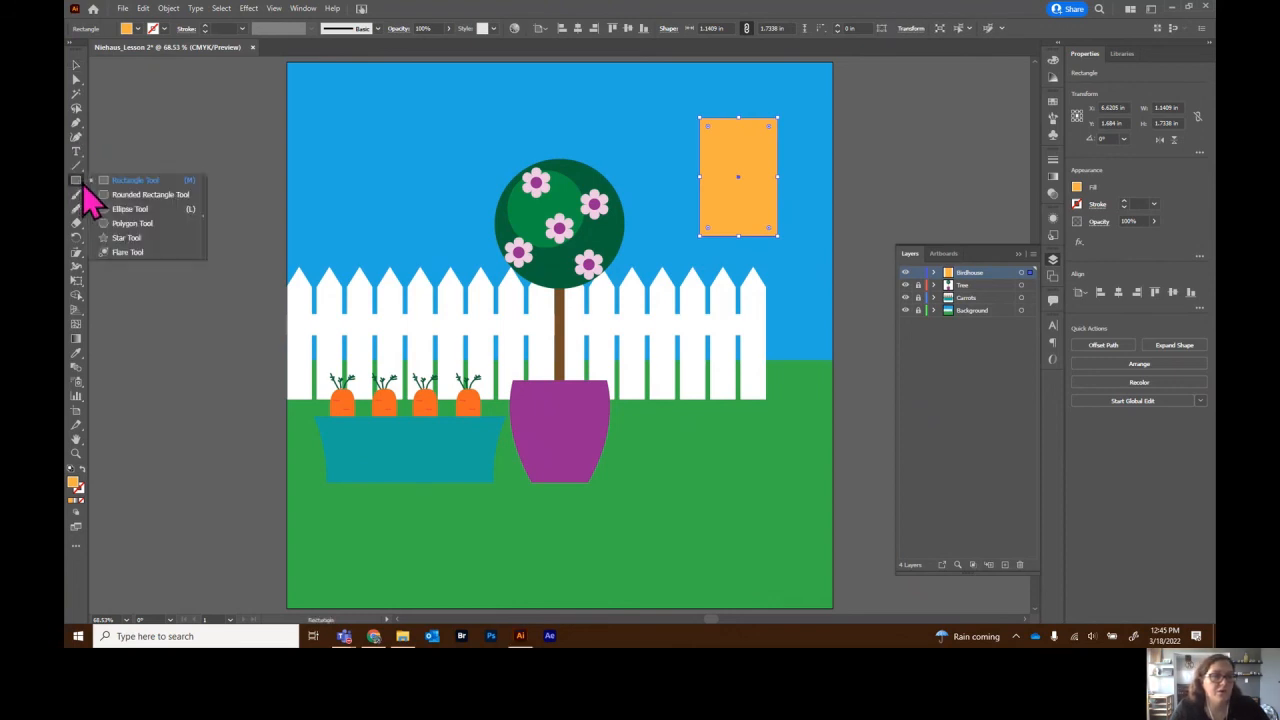
{"action": "left_click", "coordinate": [130, 209]}
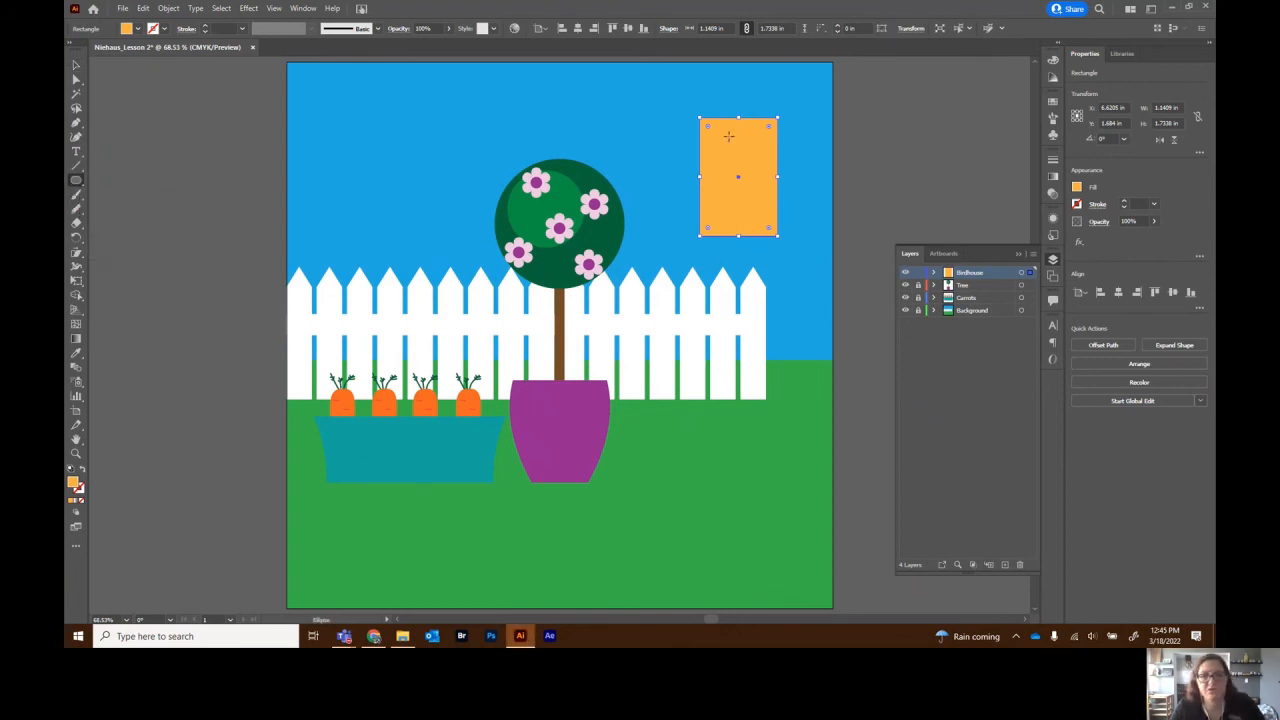
{"action": "left_click_drag", "start_coordinate": [724, 136], "coordinate": [749, 160]}
{"action": "left_click", "coordinate": [75, 65]}
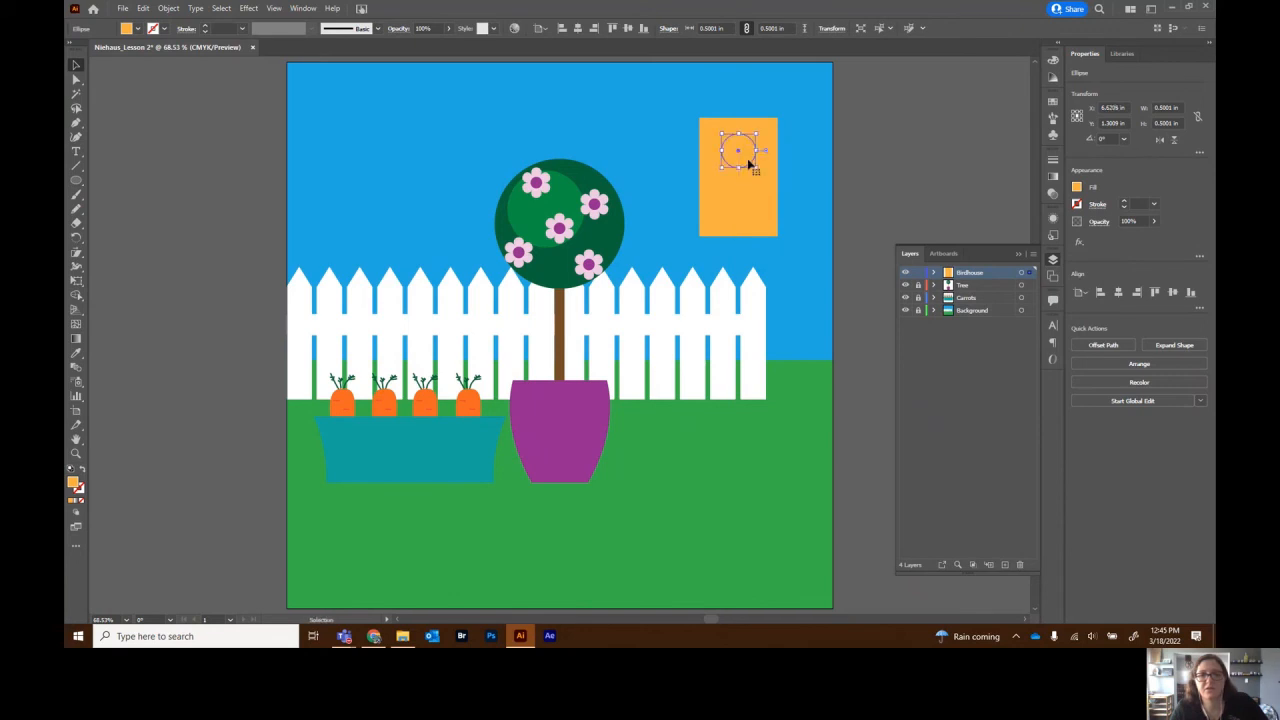
{"action": "left_click", "coordinate": [1076, 189]}
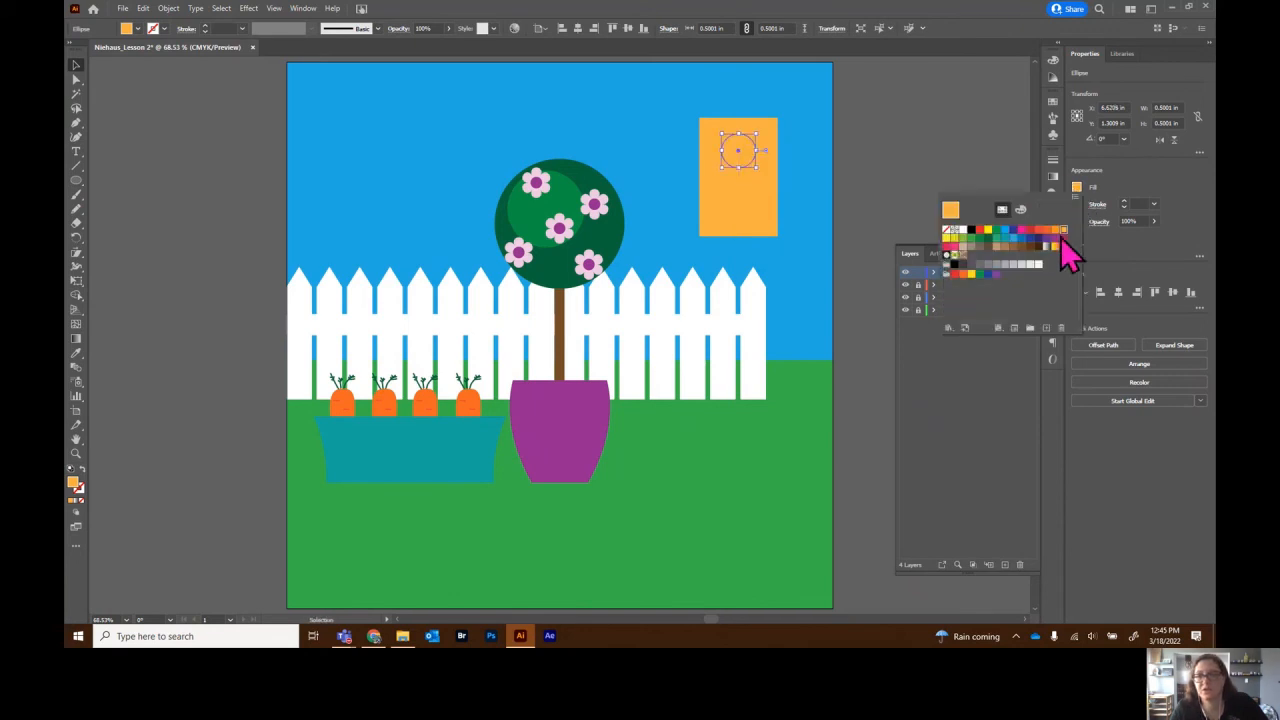
{"action": "left_click", "coordinate": [1056, 230]}
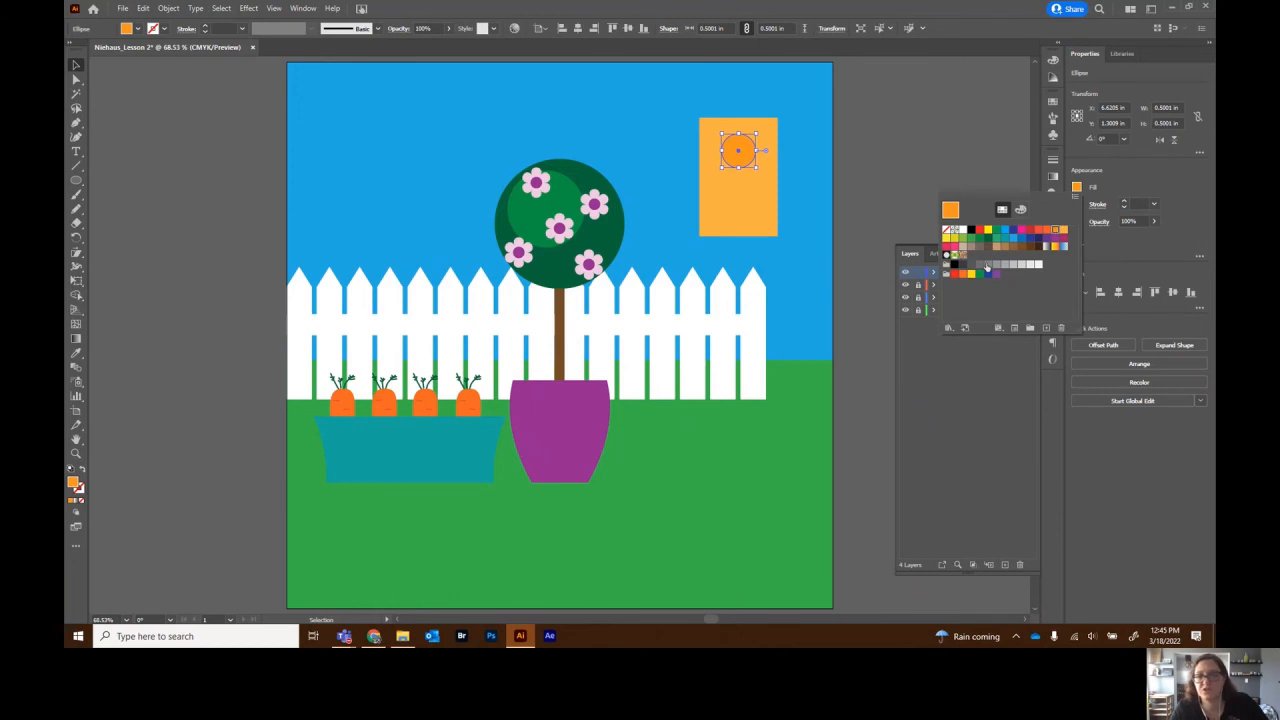
{"action": "left_click", "coordinate": [76, 66]}
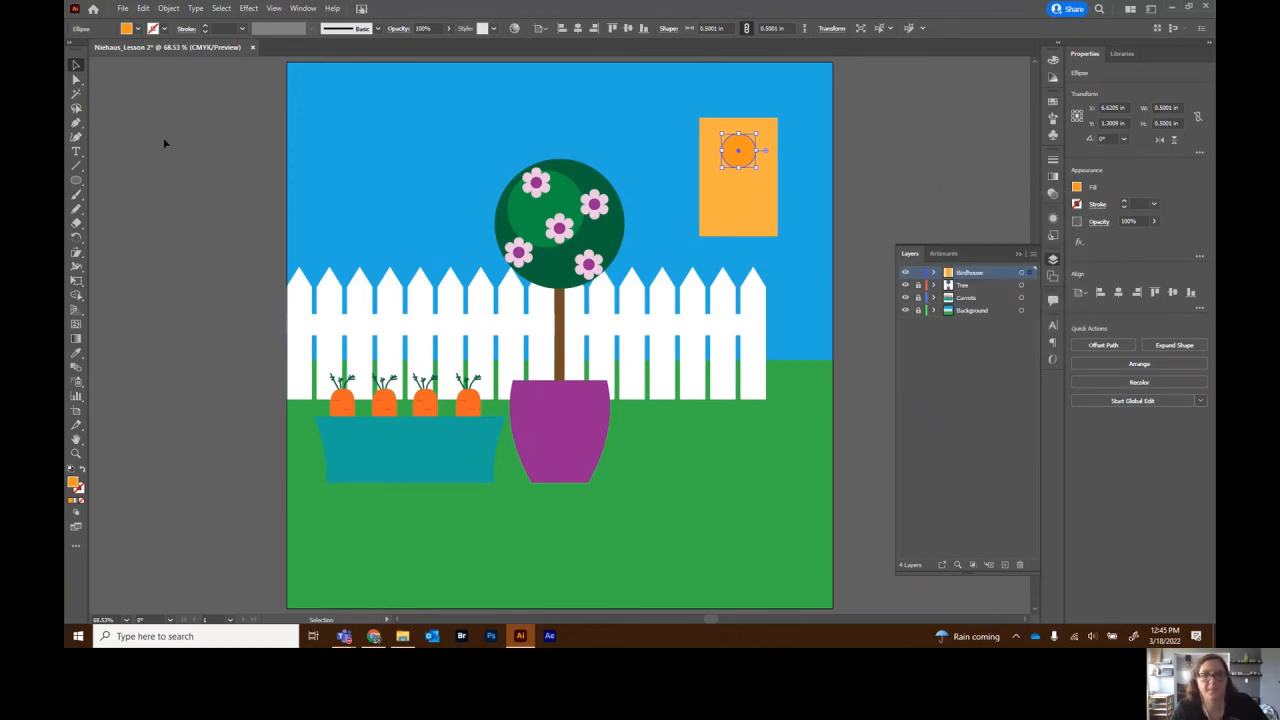
{"action": "left_click", "coordinate": [162, 142]}
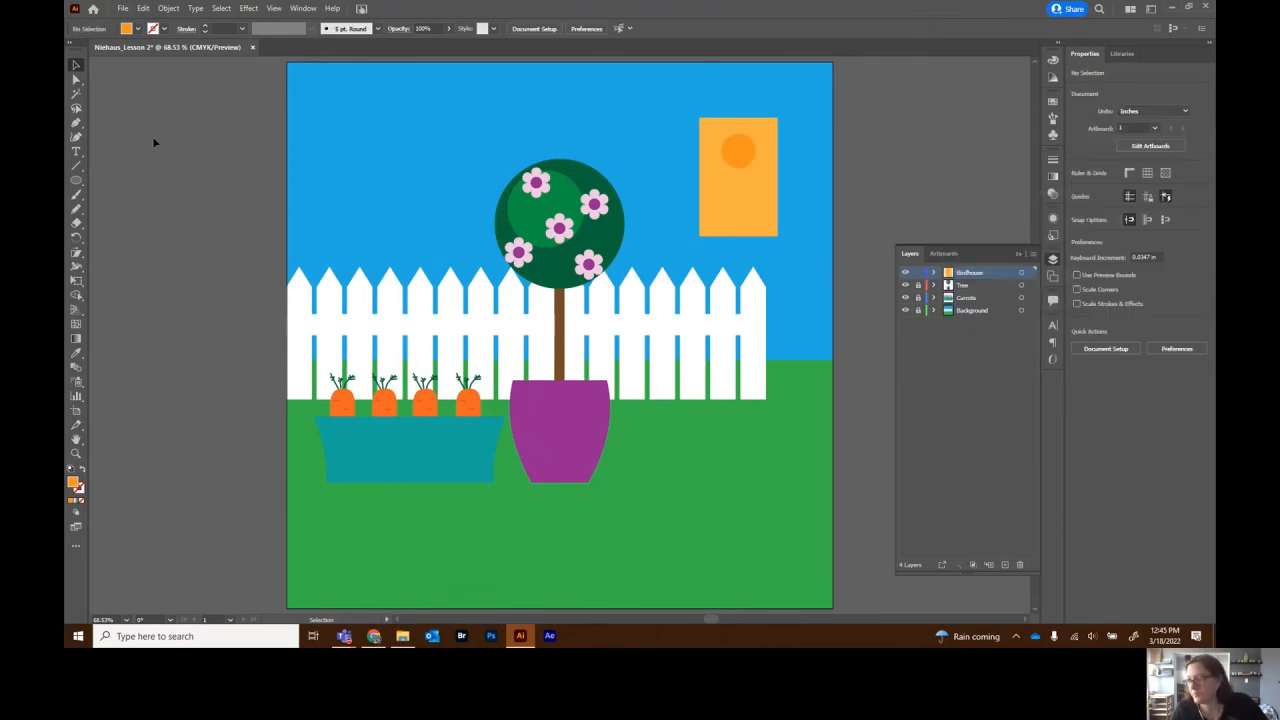
- Create a 3-sided polygon and widen it into a triangular roof atop the birdhouse
{"action": "left_click", "coordinate": [76, 181]}
{"action": "left_click", "coordinate": [151, 223]}
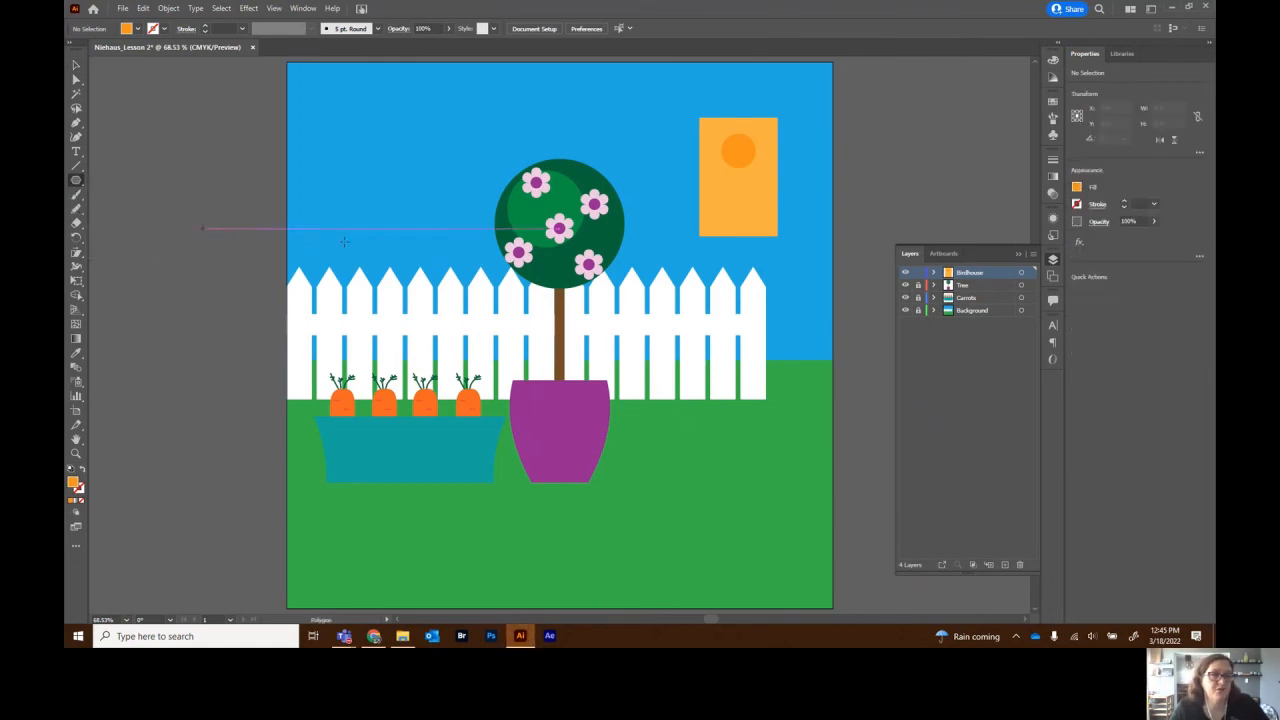
{"action": "left_click", "coordinate": [690, 280]}
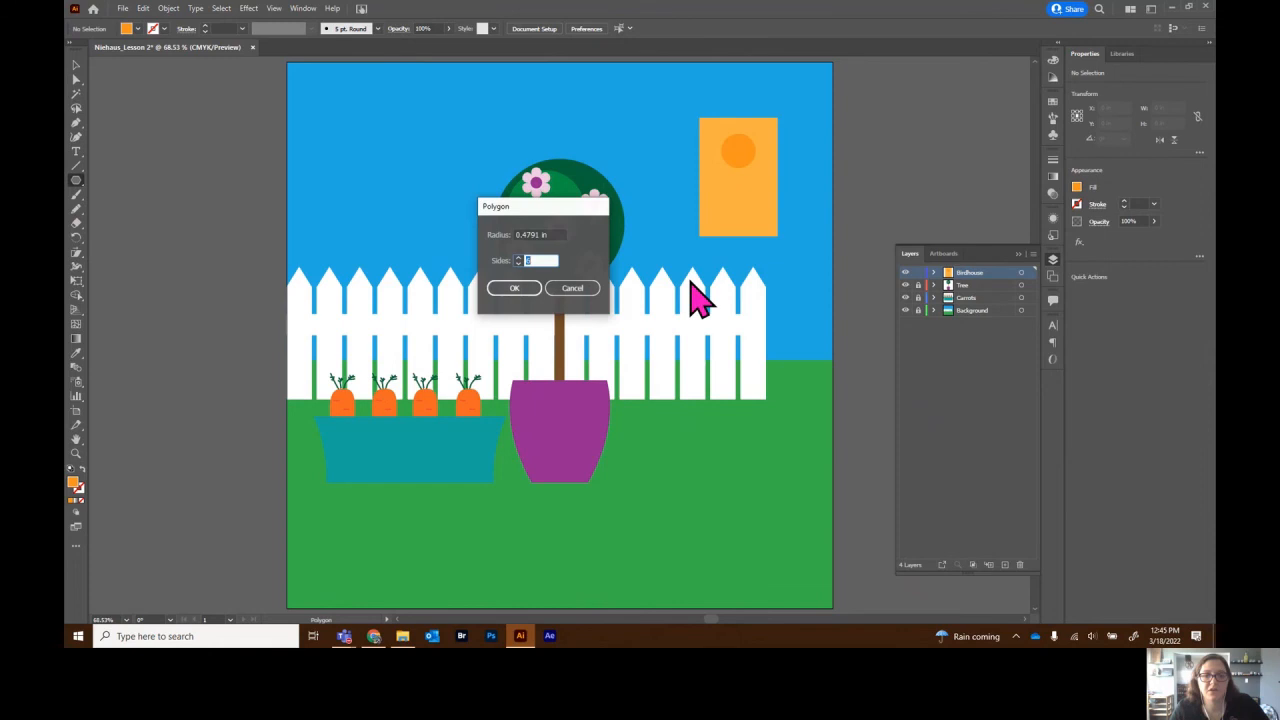
{"action": "left_click", "coordinate": [525, 292]}
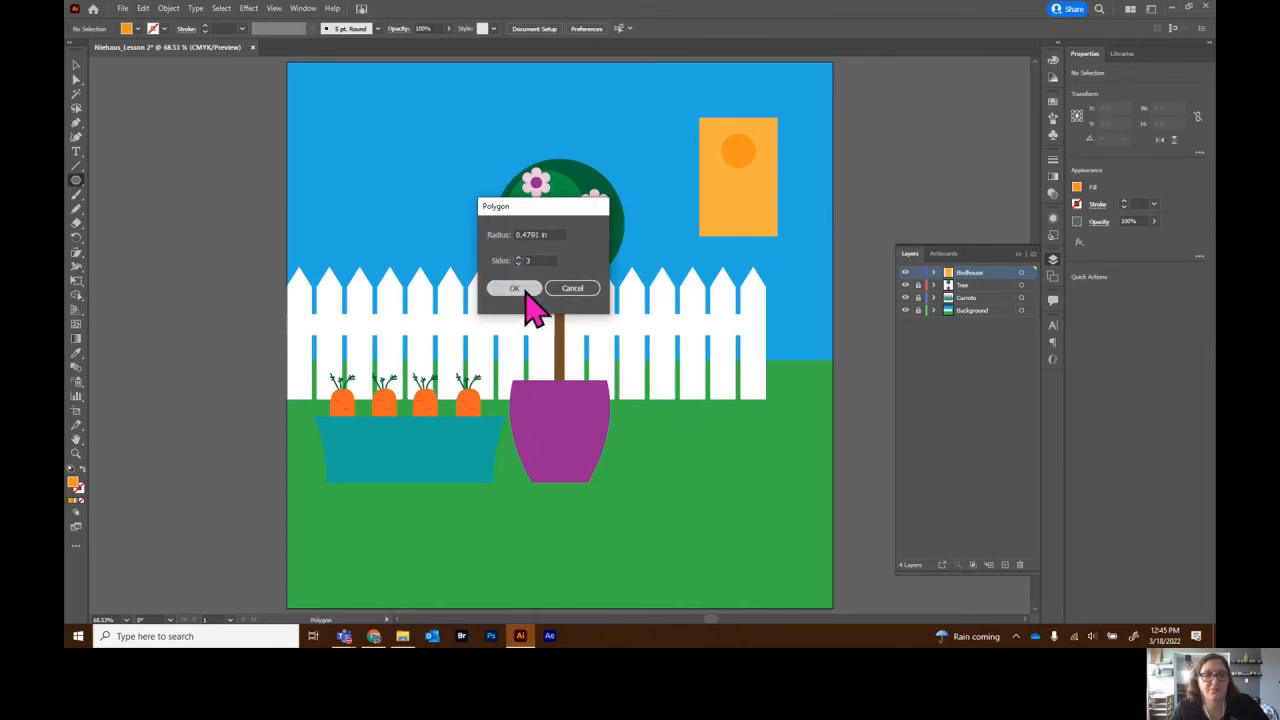
{"action": "left_click", "coordinate": [75, 65]}
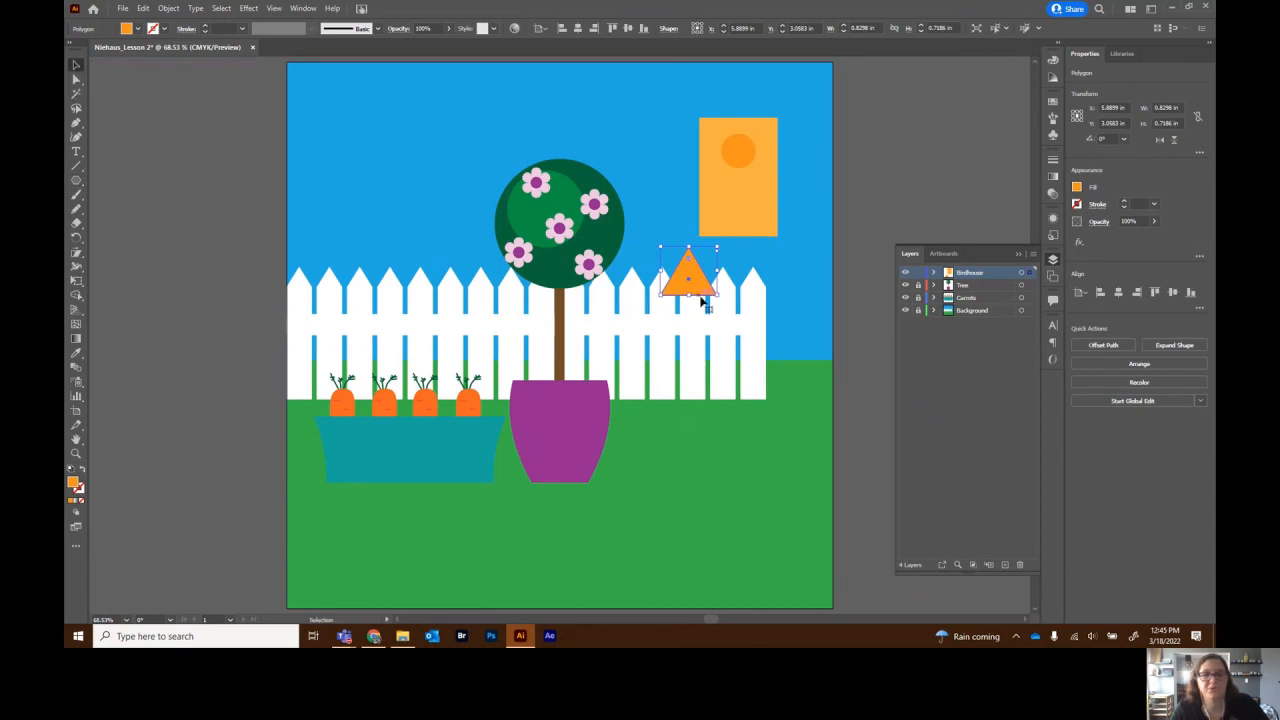
{"action": "left_click_drag", "start_coordinate": [705, 290], "coordinate": [787, 94]}
{"action": "left_click_drag", "start_coordinate": [710, 94], "coordinate": [687, 94]}
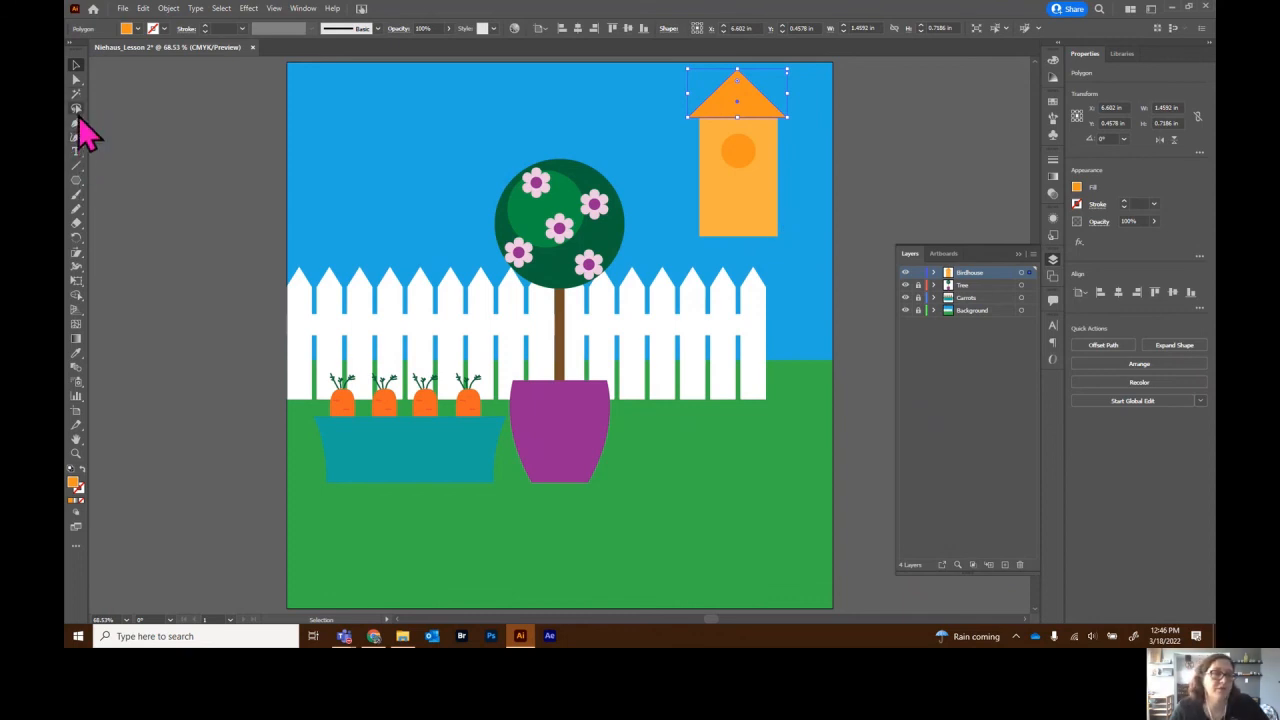
- Draw a thin 0.13 × 3.15 in post below the birdhouse and reorder it in the Birdhouse layer
{"action": "left_click", "coordinate": [77, 181]}
{"action": "left_click", "coordinate": [110, 180]}
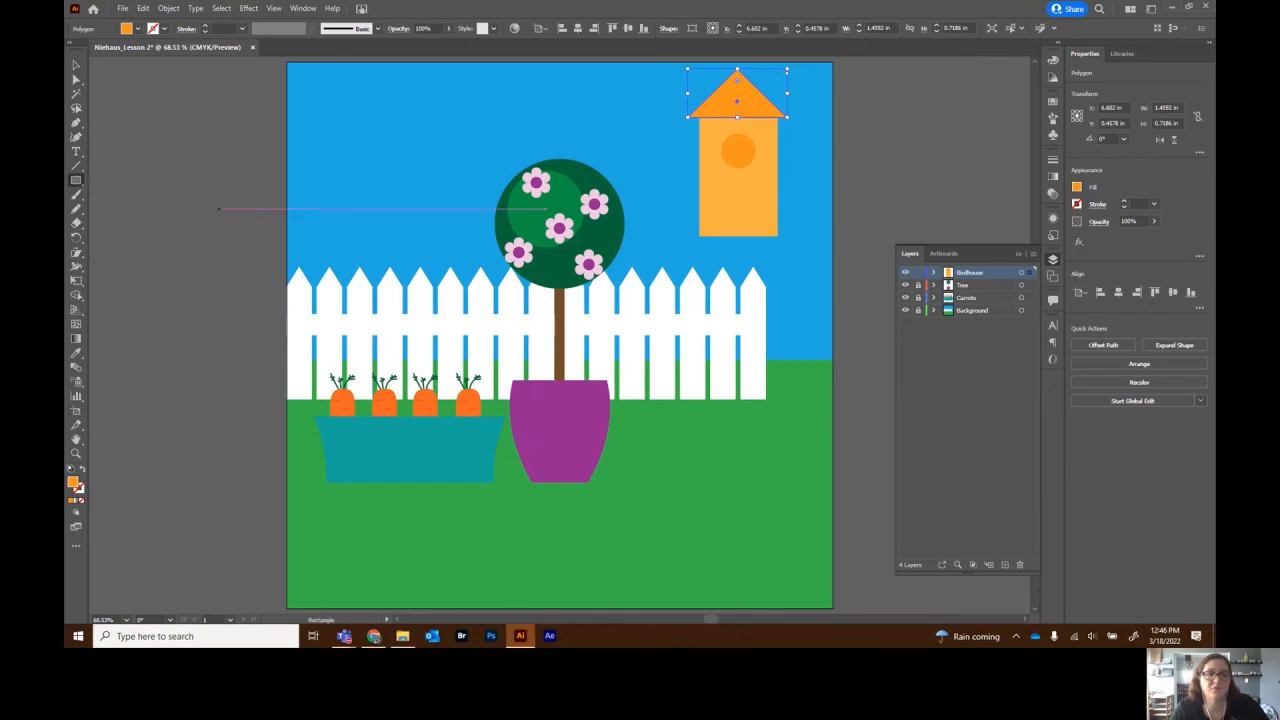
{"action": "left_click_drag", "start_coordinate": [735, 230], "coordinate": [741, 444]}
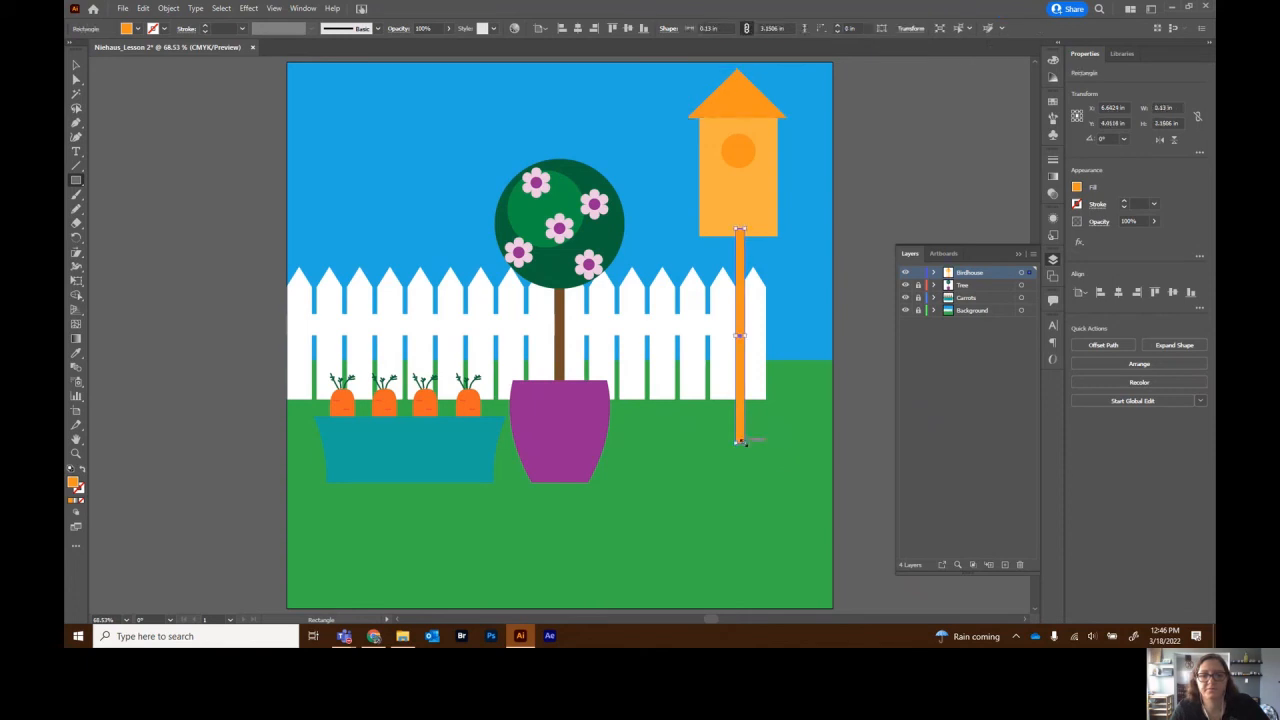
{"action": "left_click", "coordinate": [934, 273]}
{"action": "left_click_drag", "start_coordinate": [990, 289], "coordinate": [986, 340]}
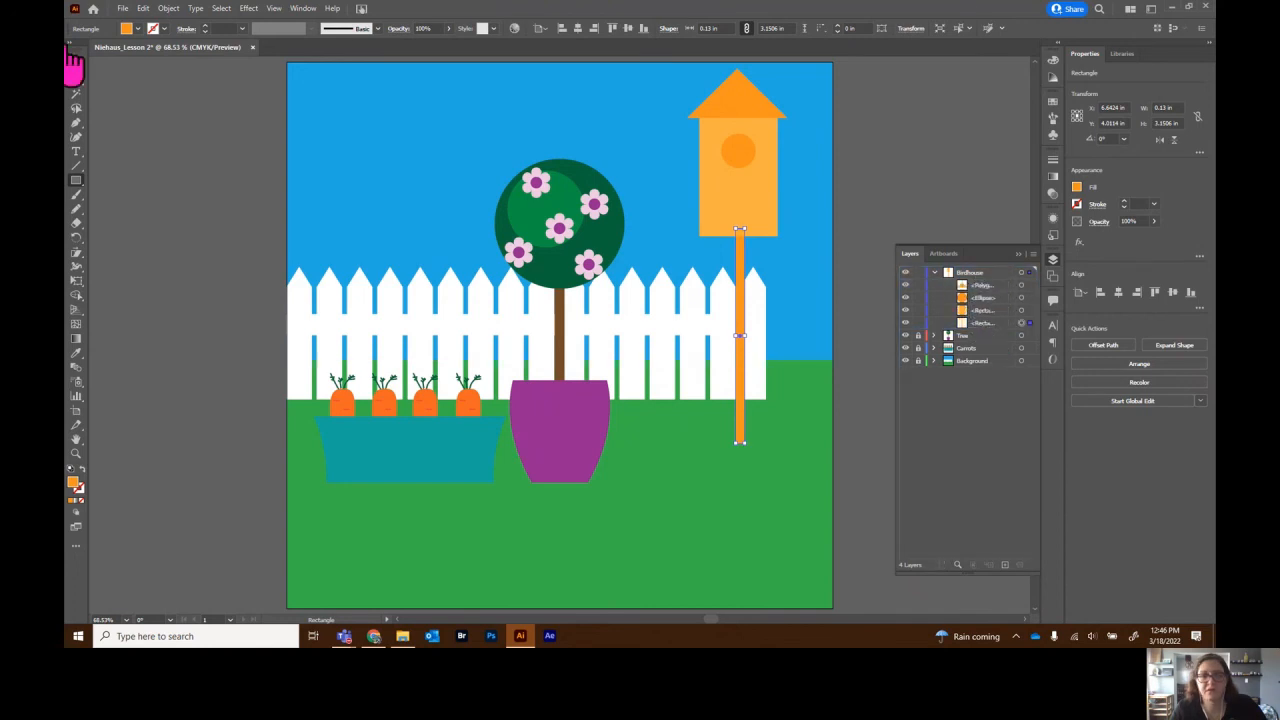
{"action": "left_click", "coordinate": [75, 65]}
{"action": "left_click", "coordinate": [223, 163]}
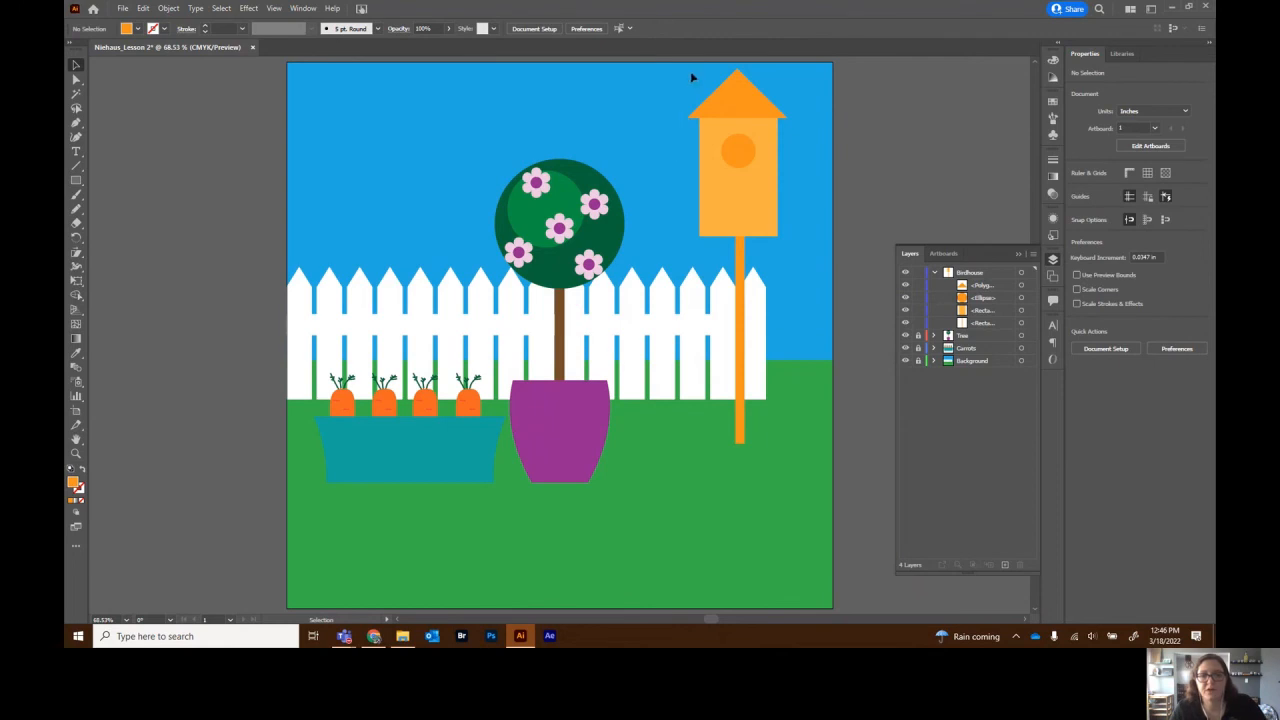
- Group all the birdhouse pieces, collapse the Birdhouse layer and lock the Background layer
{"action": "key", "text": "ctrl+a"}
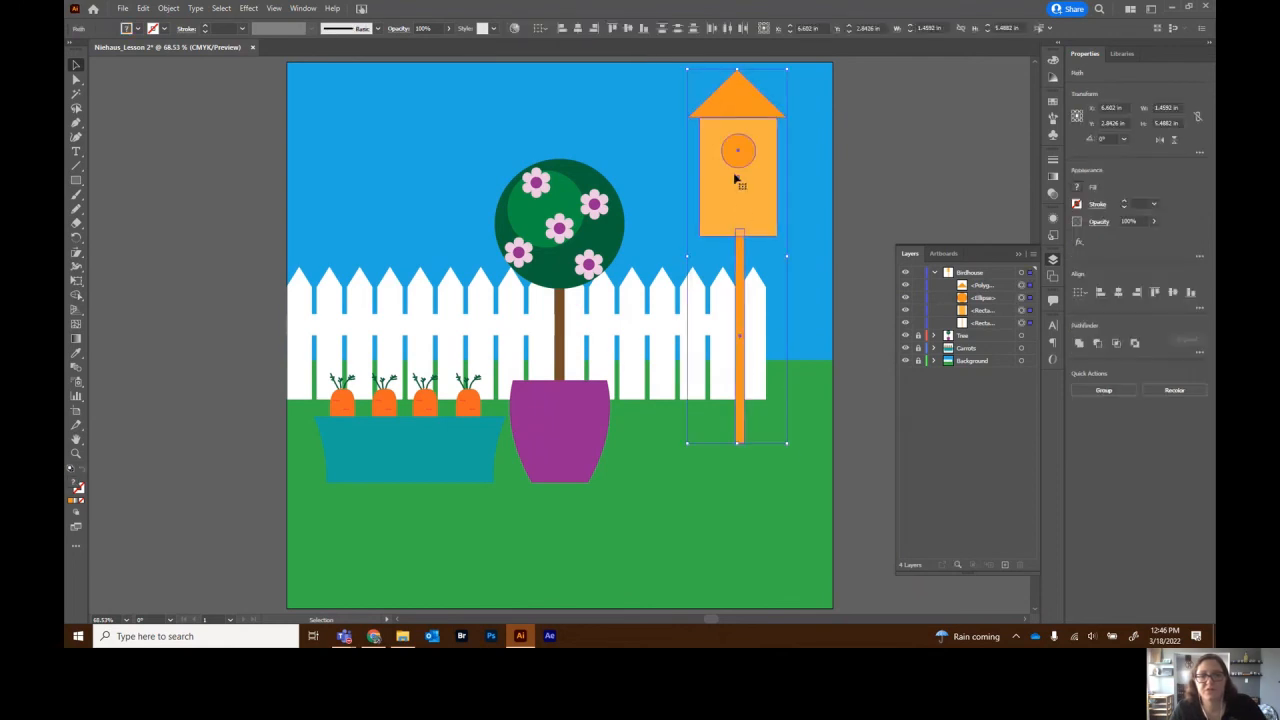
{"action": "right_click", "coordinate": [737, 207]}
{"action": "left_click", "coordinate": [787, 277]}
{"action": "left_click", "coordinate": [934, 272]}
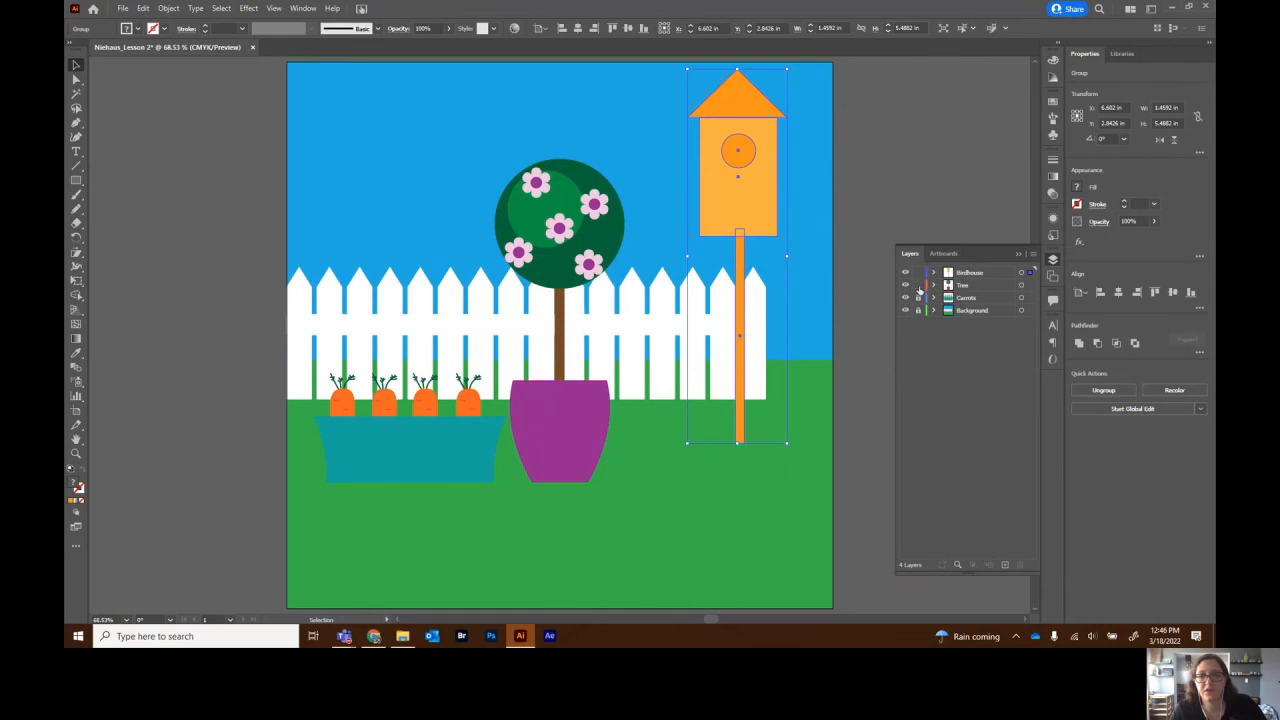
{"action": "left_click", "coordinate": [918, 310]}
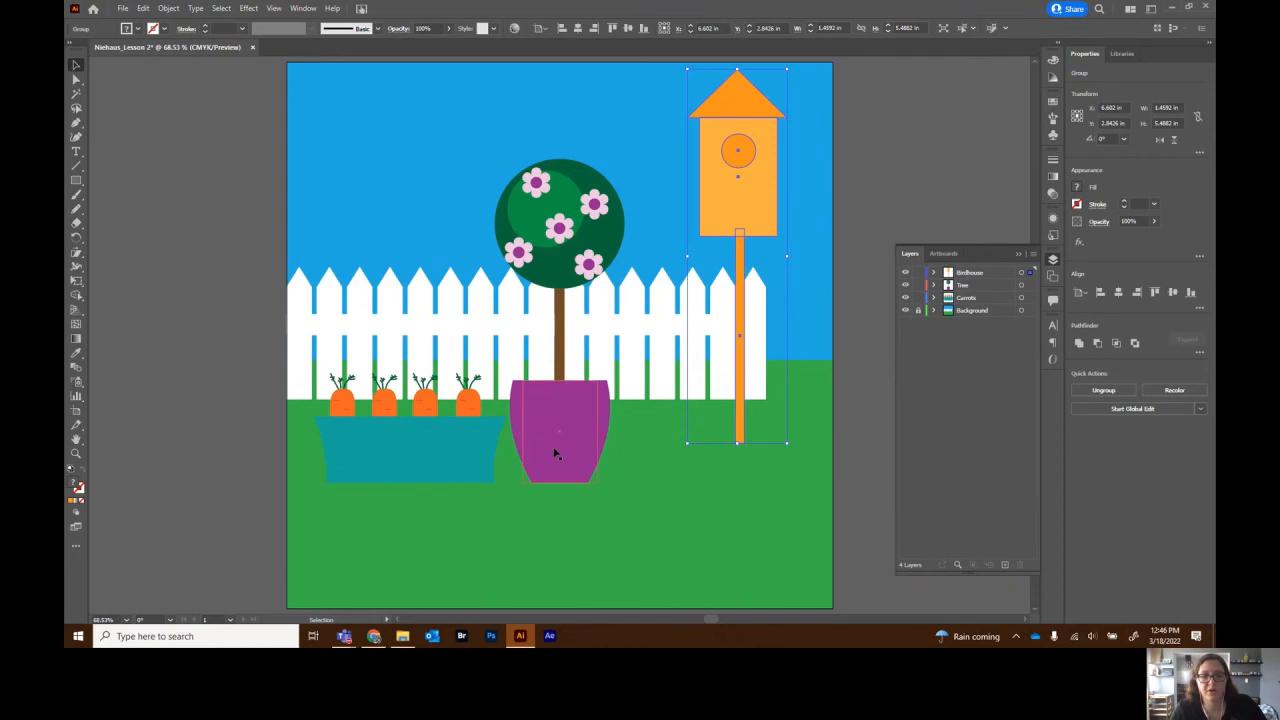
- Nudge the tree down slightly and move the planter with its four carrots lower and right
{"action": "left_click_drag", "start_coordinate": [555, 444], "coordinate": [555, 453]}
{"action": "left_click_drag", "start_coordinate": [460, 458], "coordinate": [475, 494]}
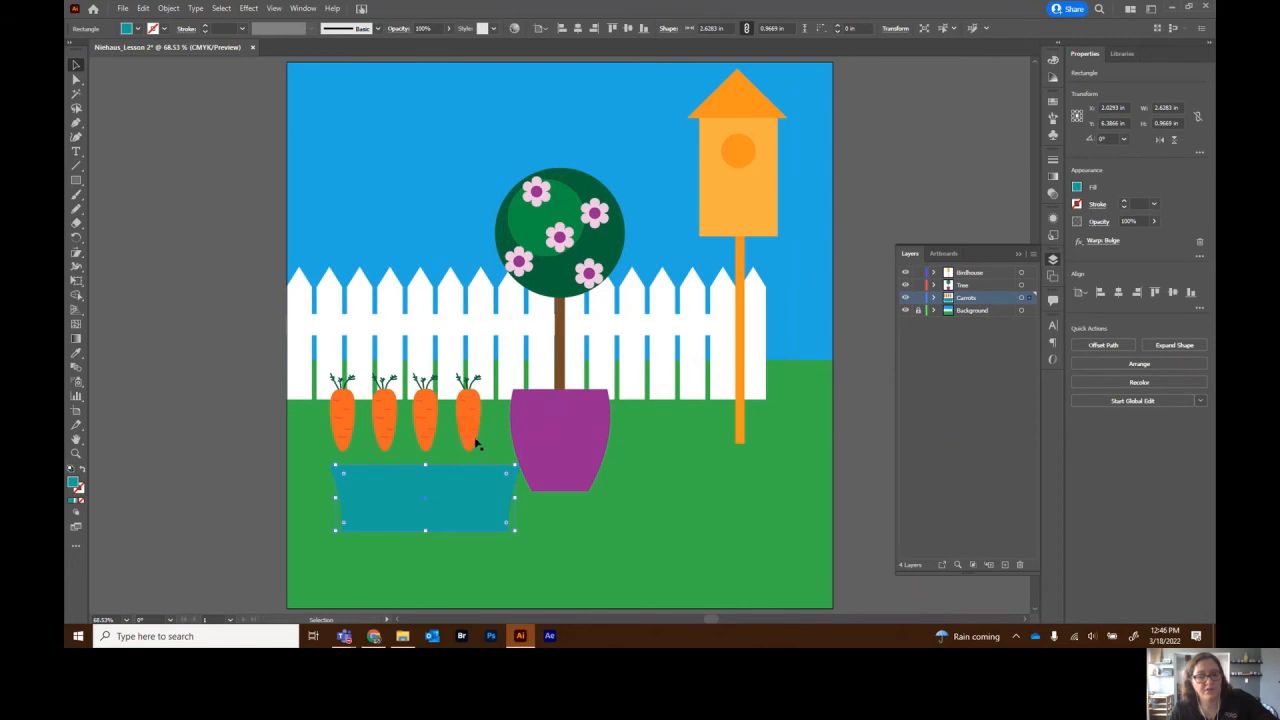
{"action": "key", "text": "ctrl+z"}
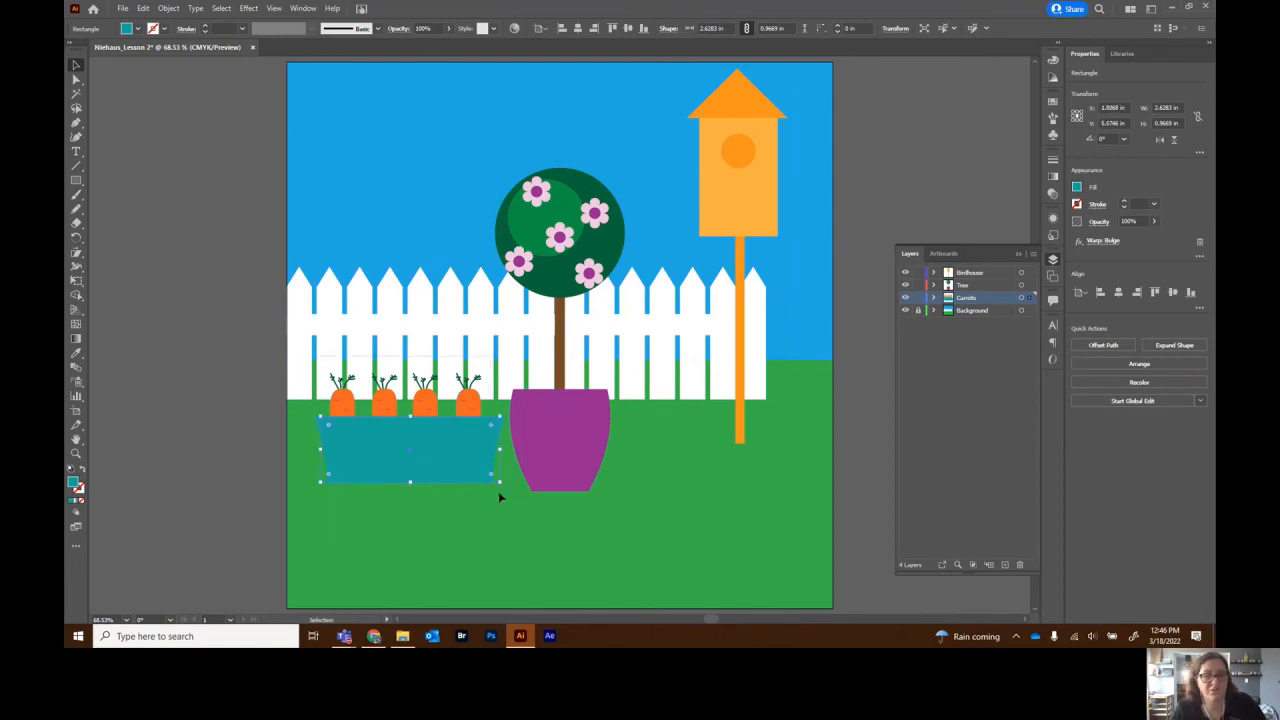
{"action": "left_click_drag", "start_coordinate": [498, 491], "coordinate": [498, 492]}
{"action": "left_click_drag", "start_coordinate": [427, 457], "coordinate": [446, 497]}
- Place the Carrots layer above the Tree layer and shift the birdhouse slightly right
{"action": "left_click_drag", "start_coordinate": [979, 297], "coordinate": [980, 283]}
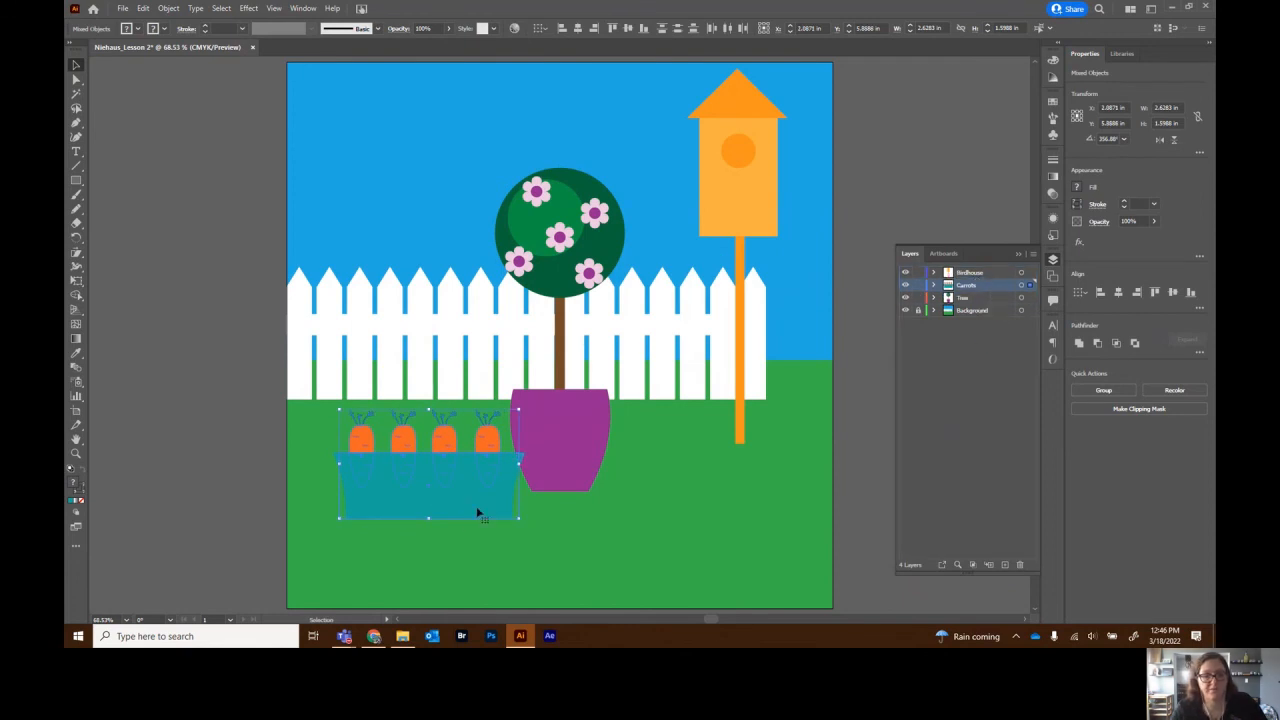
{"action": "left_click", "coordinate": [838, 472]}
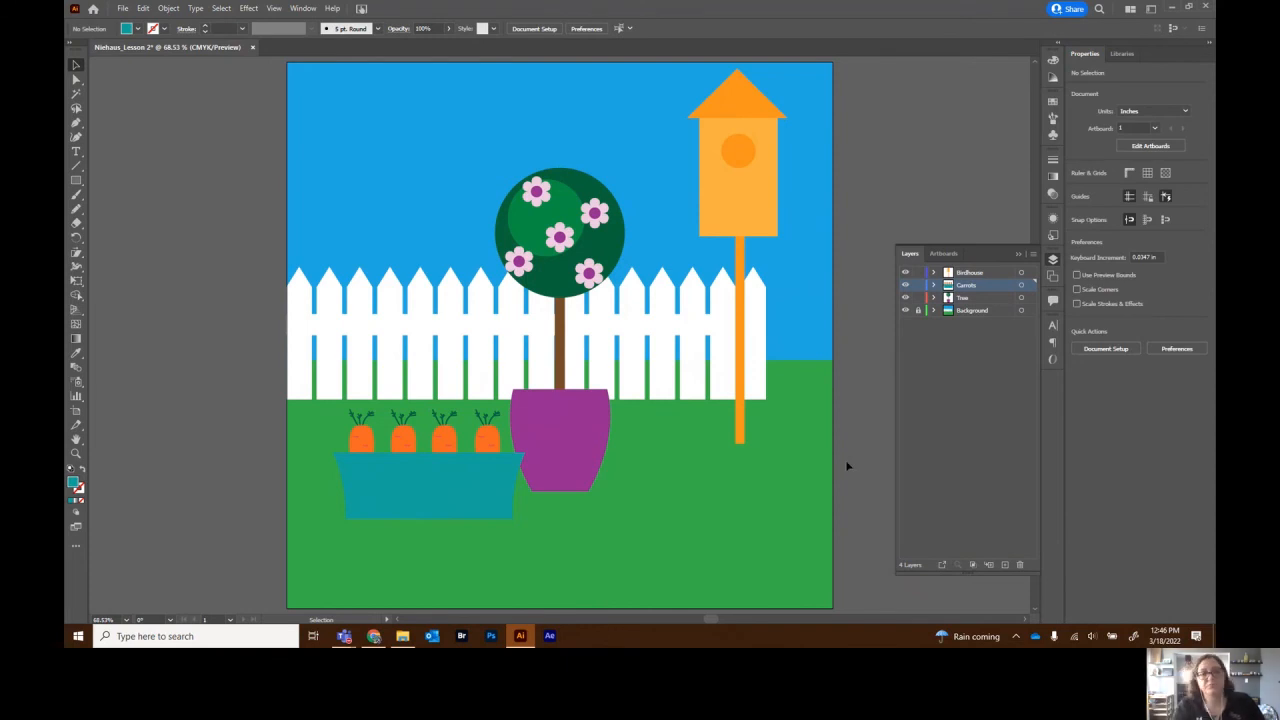
{"action": "left_click", "coordinate": [986, 276]}
{"action": "left_click_drag", "start_coordinate": [761, 209], "coordinate": [769, 210]}
{"action": "left_click", "coordinate": [843, 345]}
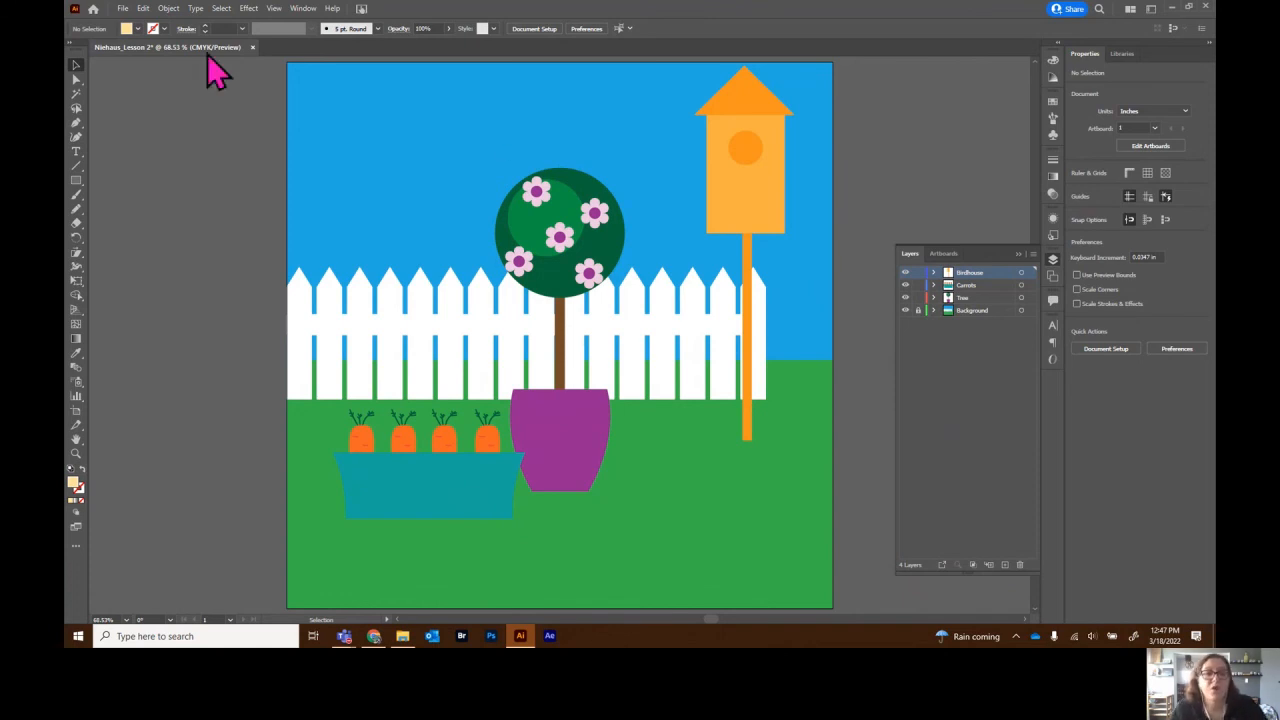
- Save the garden artwork as an Illustrator .ai file, accepting the default Illustrator options
{"action": "left_click", "coordinate": [122, 9]}
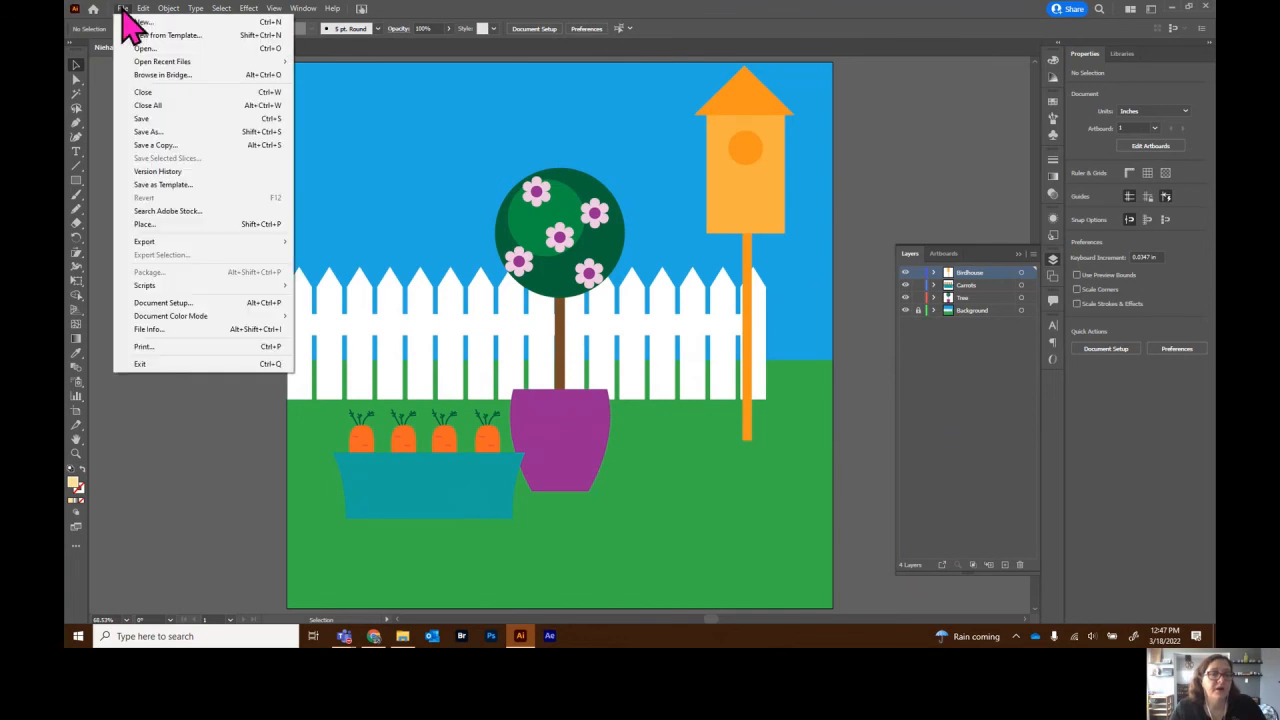
{"action": "left_click", "coordinate": [166, 132]}
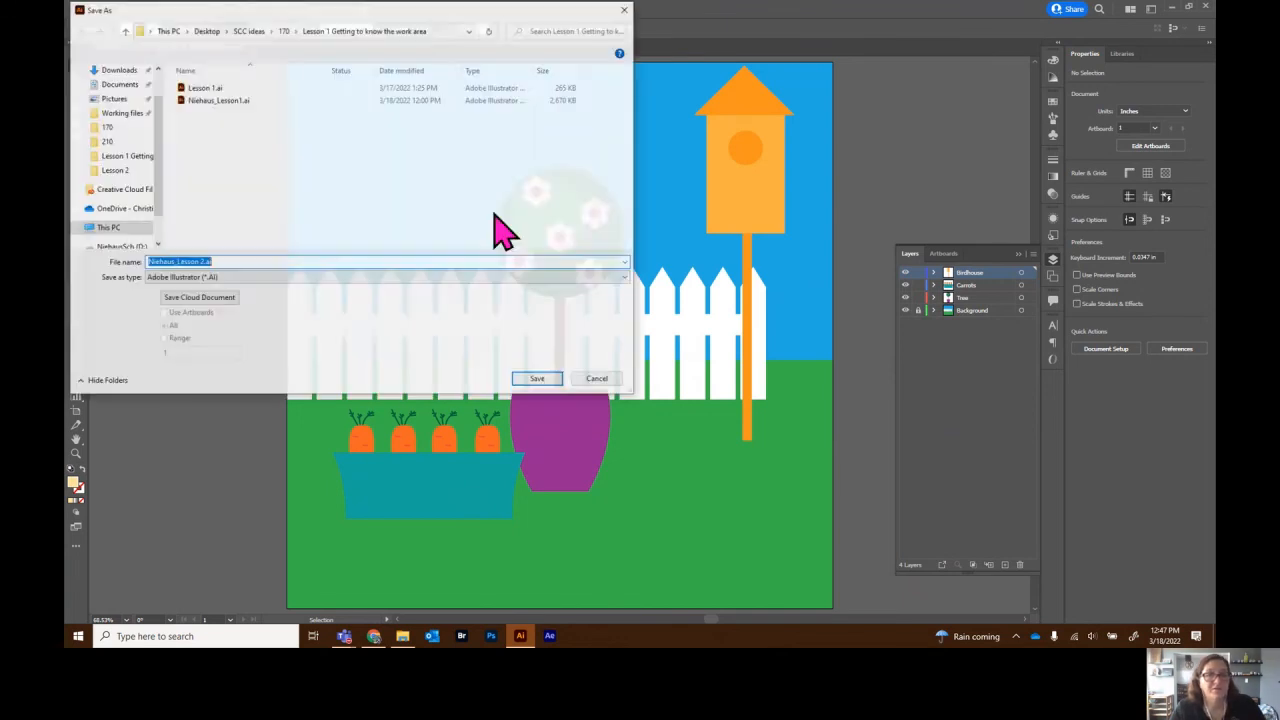
{"action": "left_click", "coordinate": [536, 381]}
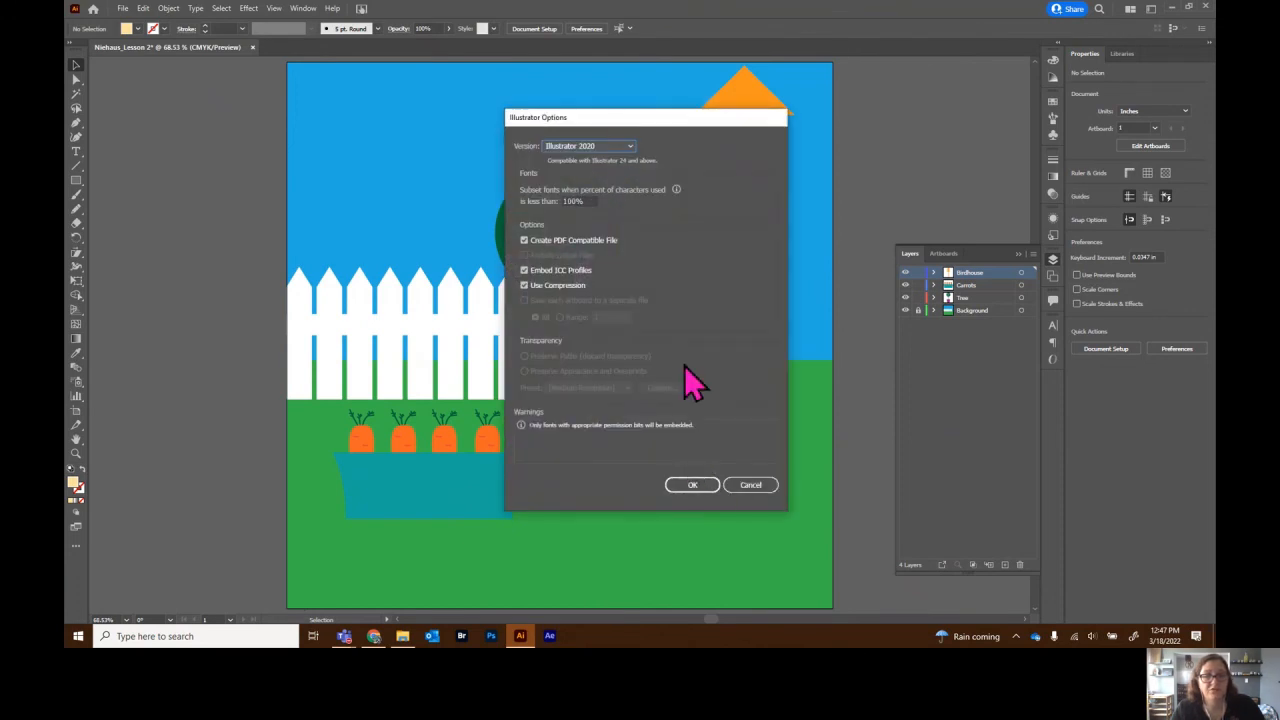
{"action": "left_click", "coordinate": [699, 486]}
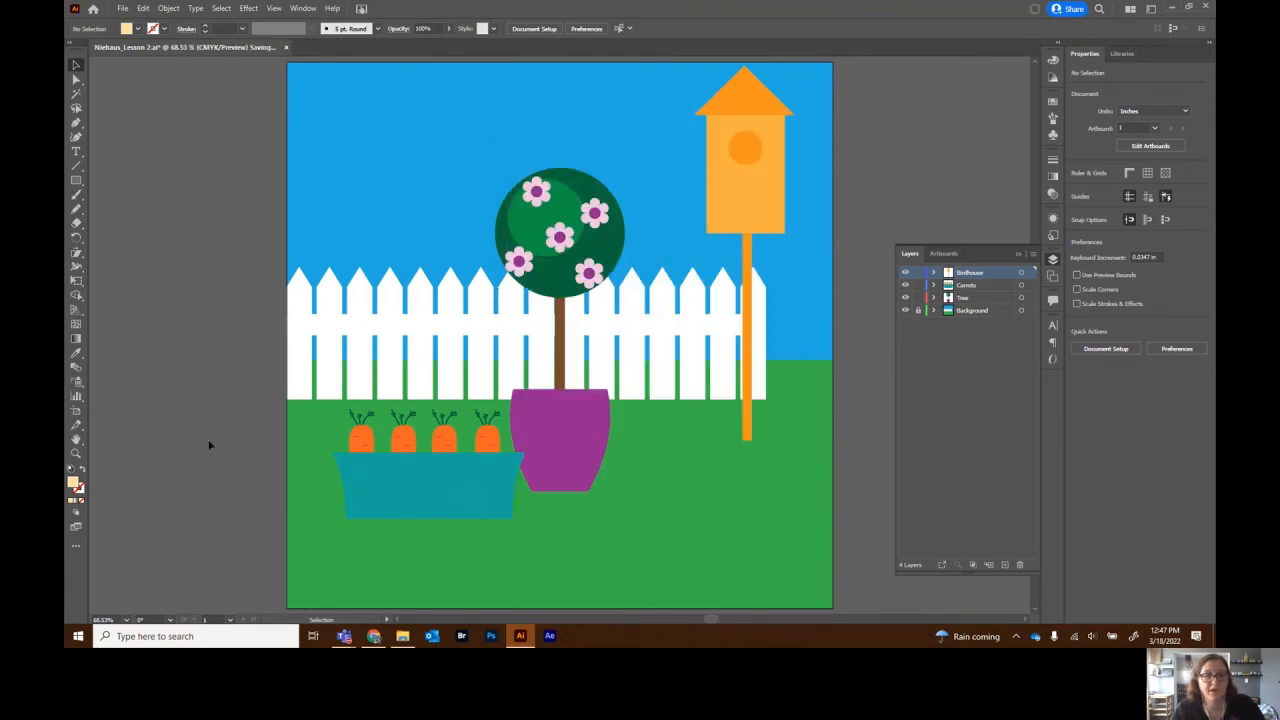
- Save a copy as a Lesson 2 Adobe PDF with the Illustrator Default preset
{"action": "left_click", "coordinate": [123, 10]}
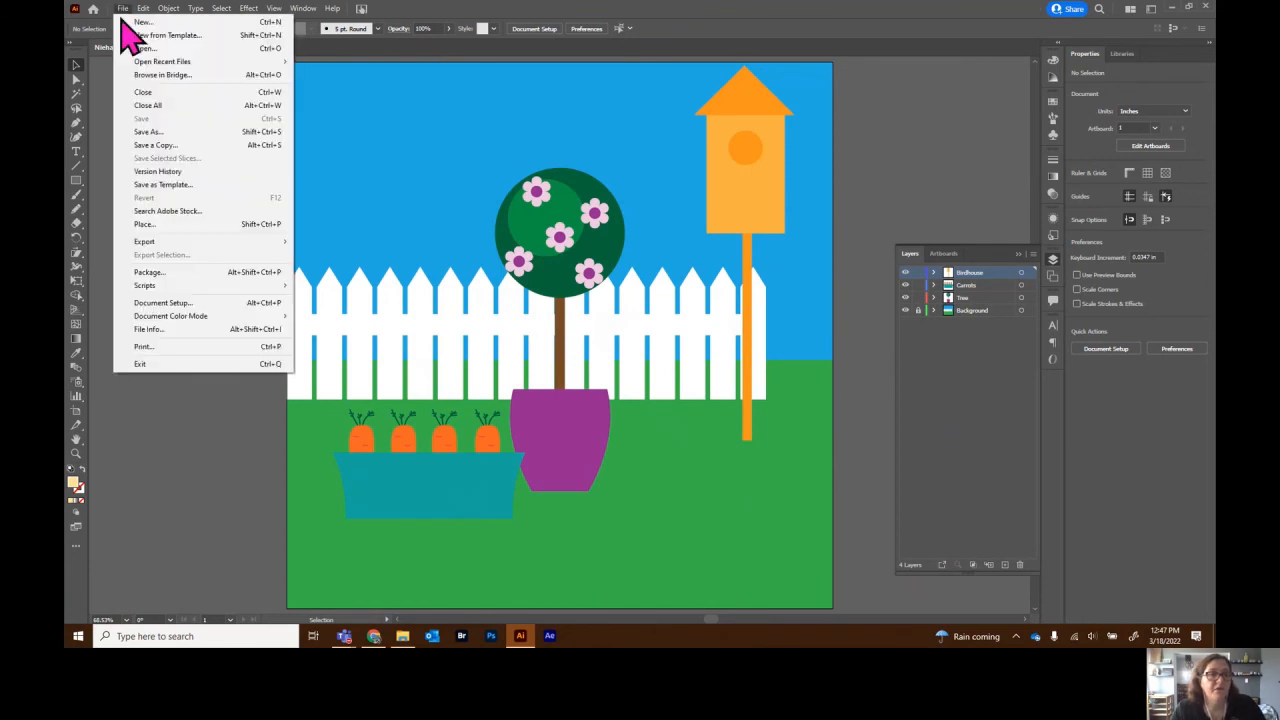
{"action": "left_click", "coordinate": [160, 131]}
{"action": "left_click", "coordinate": [230, 277]}
{"action": "left_click", "coordinate": [227, 299]}
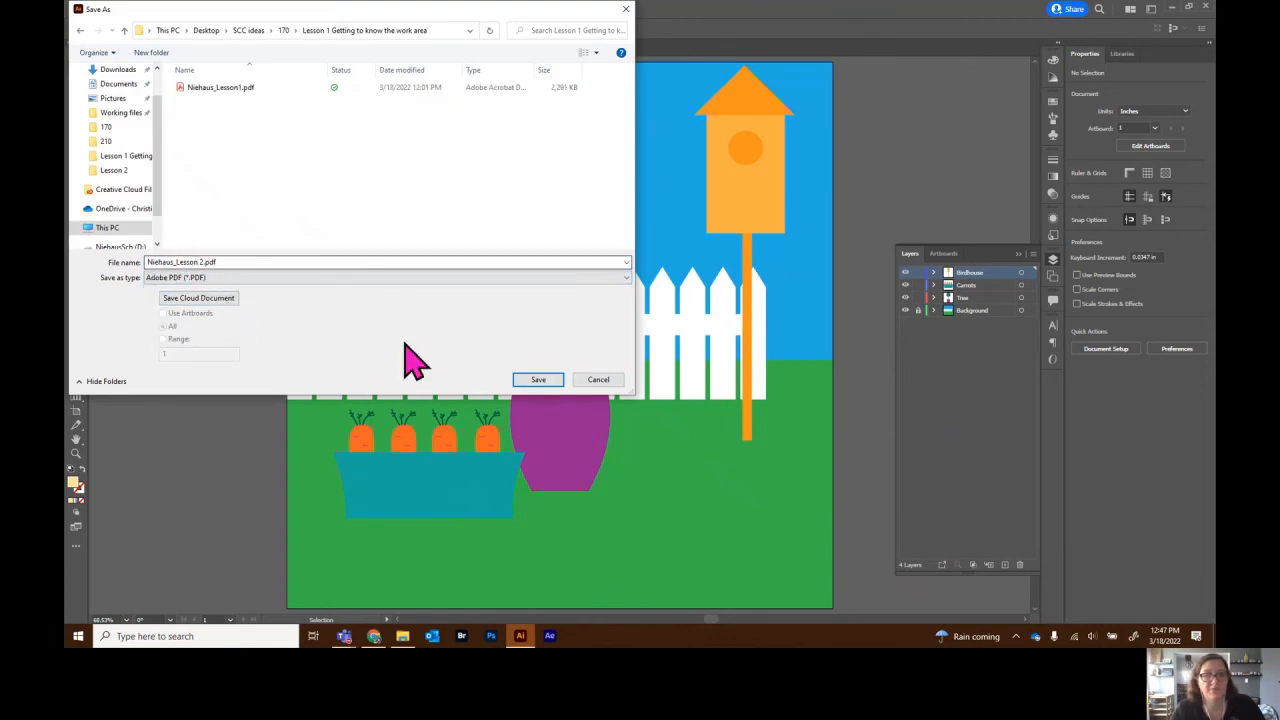
{"action": "left_click", "coordinate": [548, 384]}
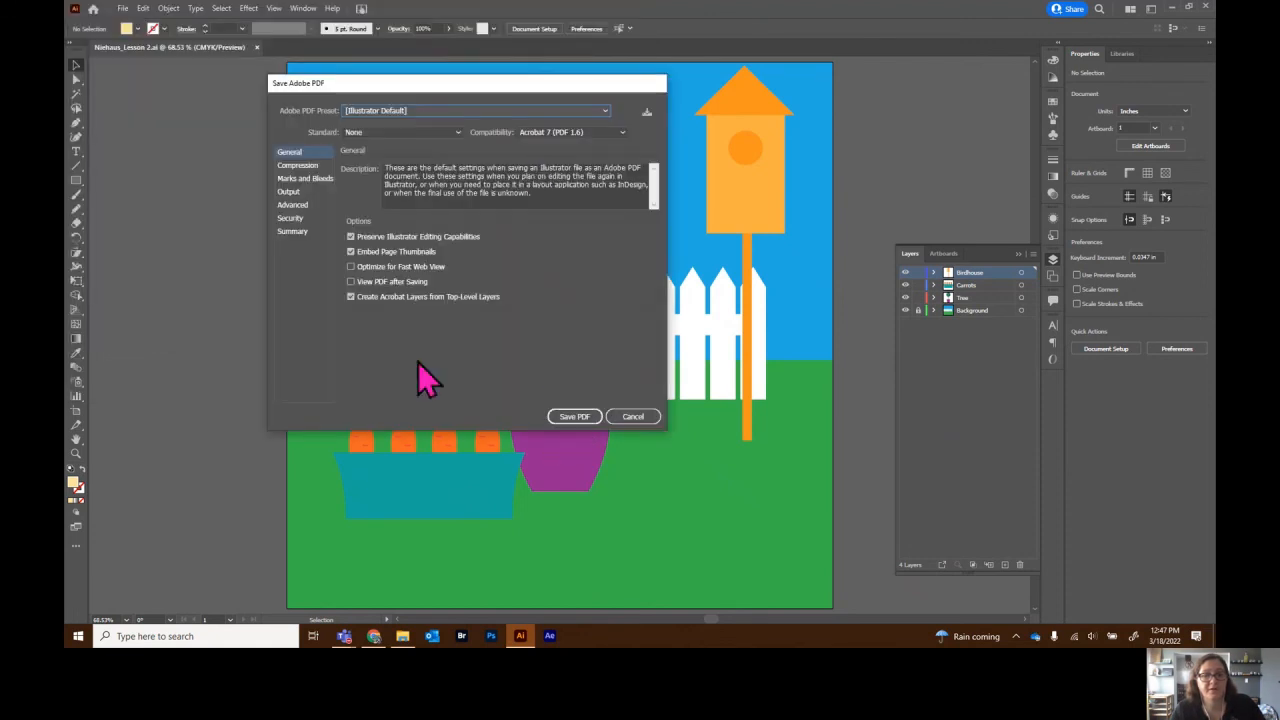
{"action": "left_click", "coordinate": [578, 418]}
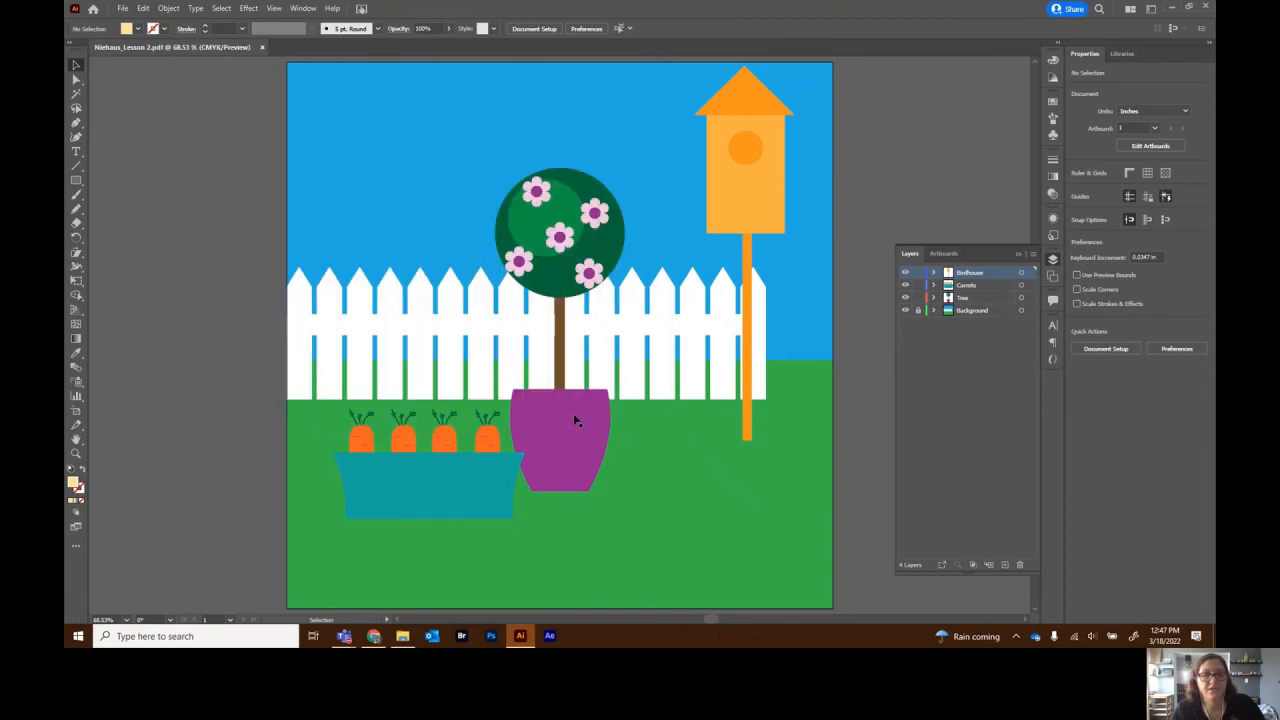